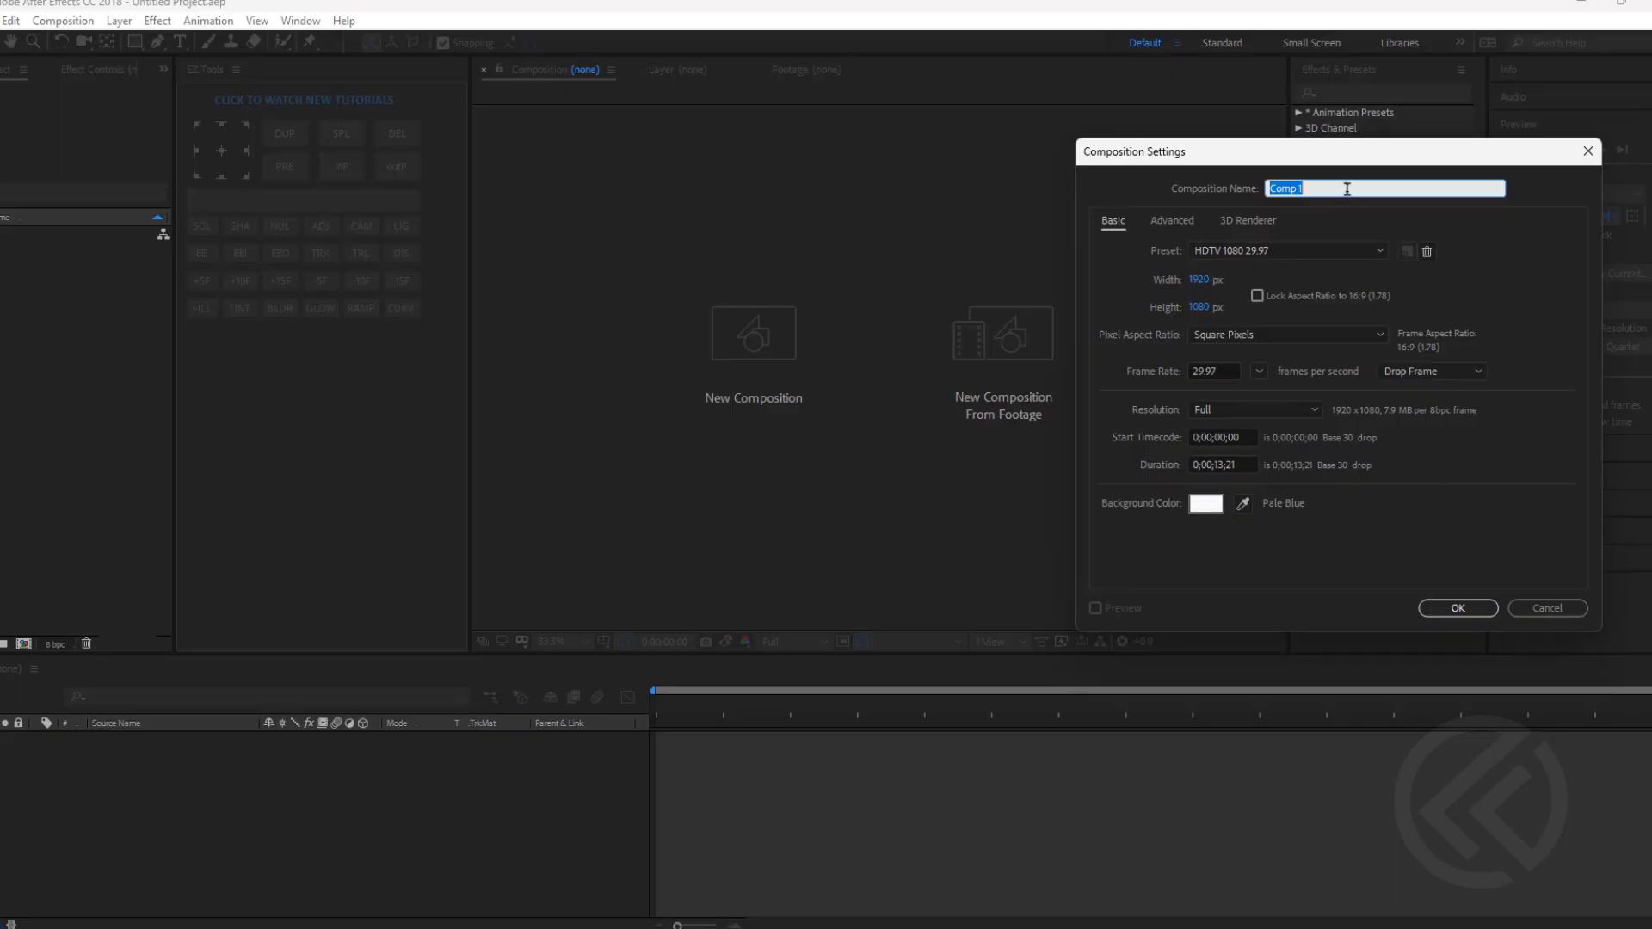
Create a composition named PROJECT with a near-black background color, and turn off the transparency grid in its preview.
text(PROJECT)
click(1205, 504)
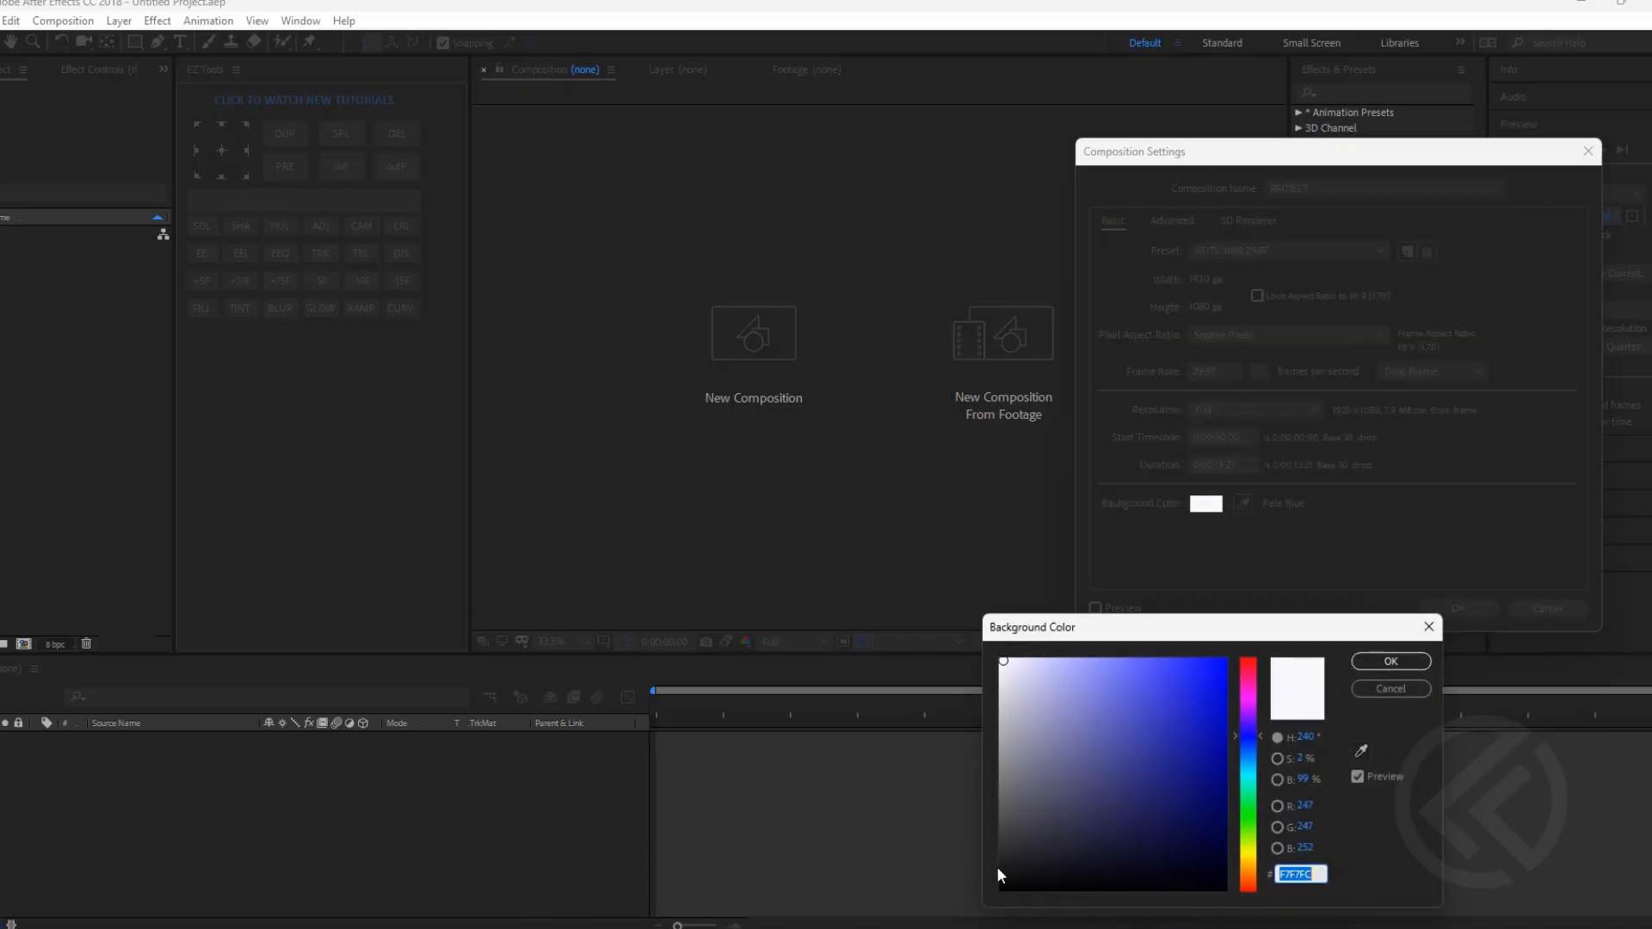
click(1002, 873)
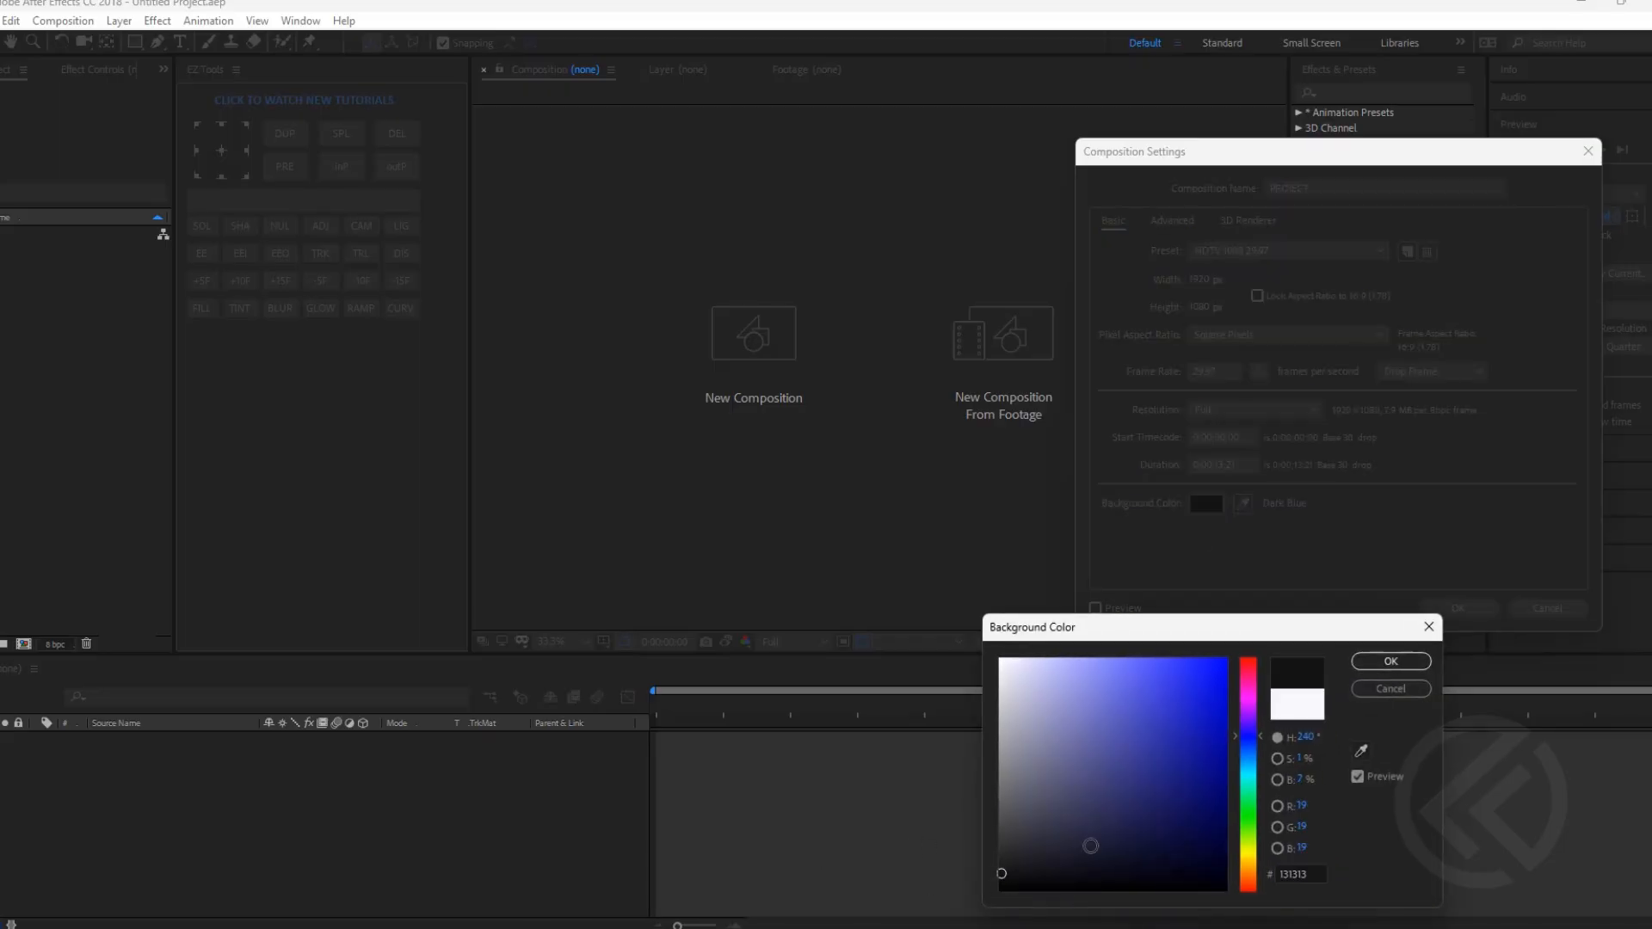
click(999, 879)
click(1387, 662)
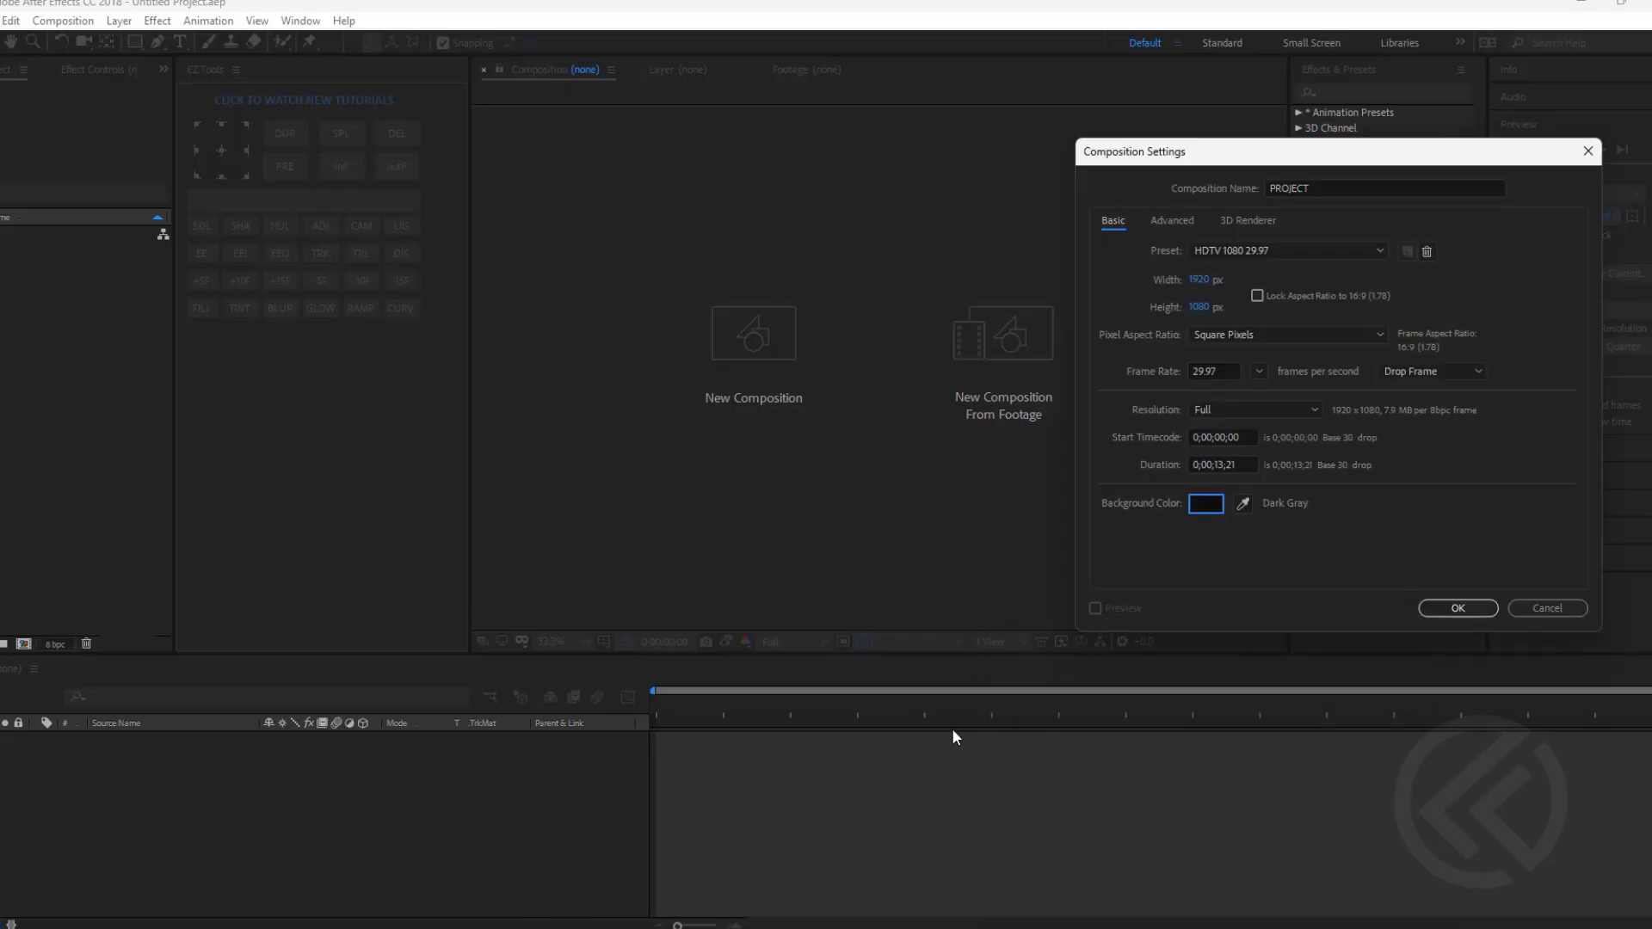
click(1458, 609)
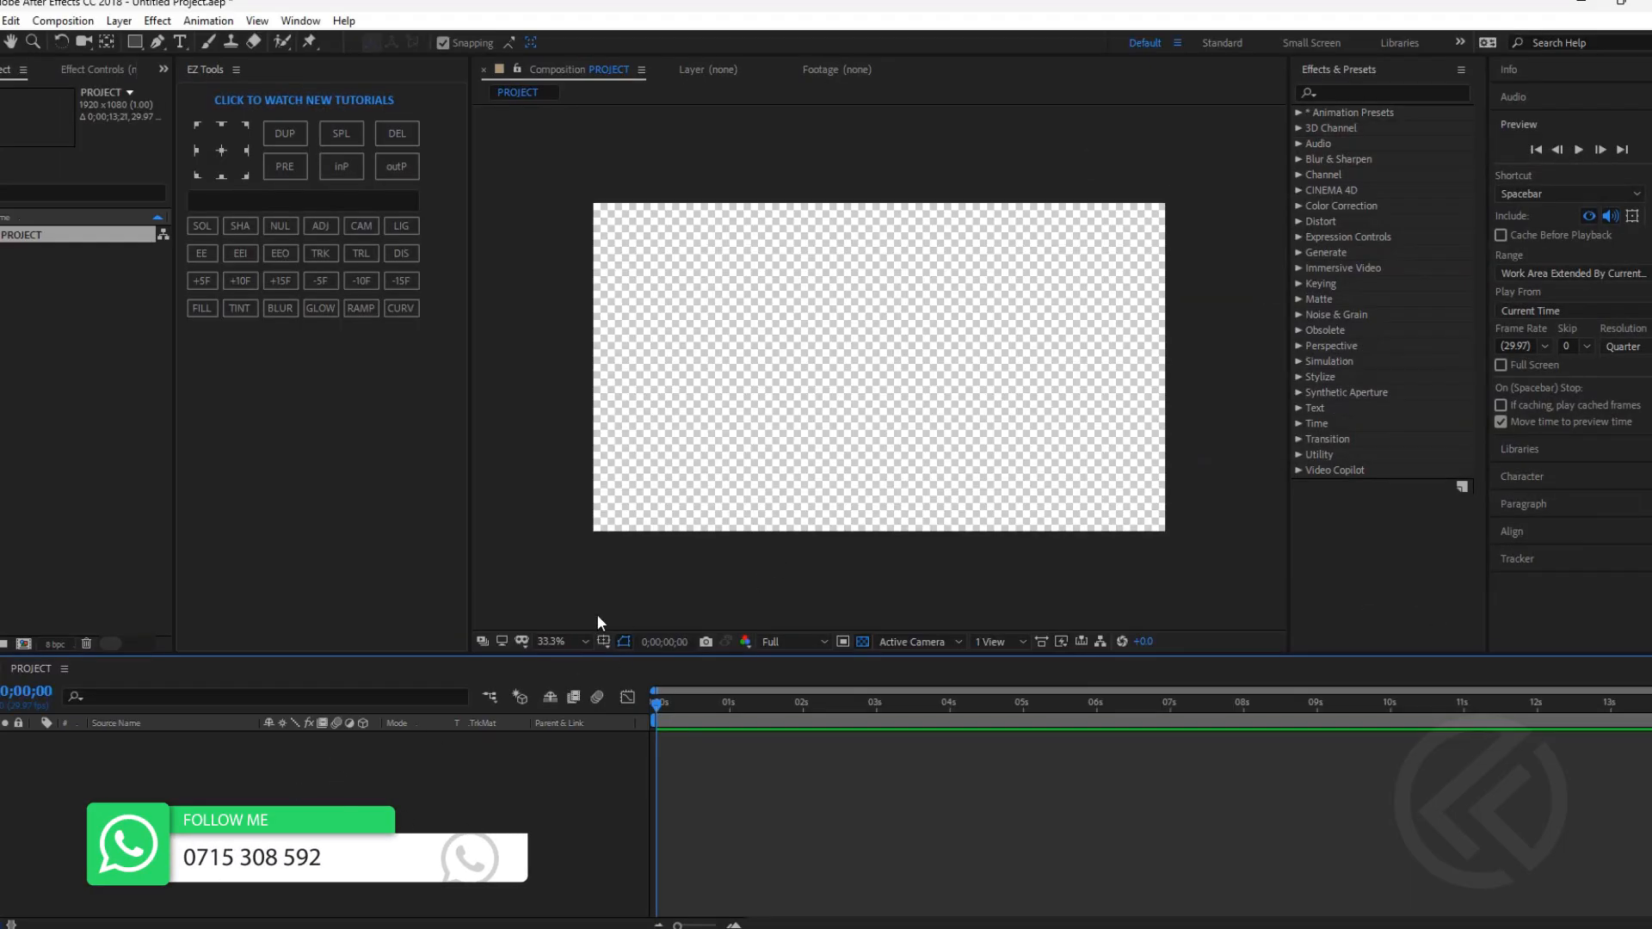
click(863, 642)
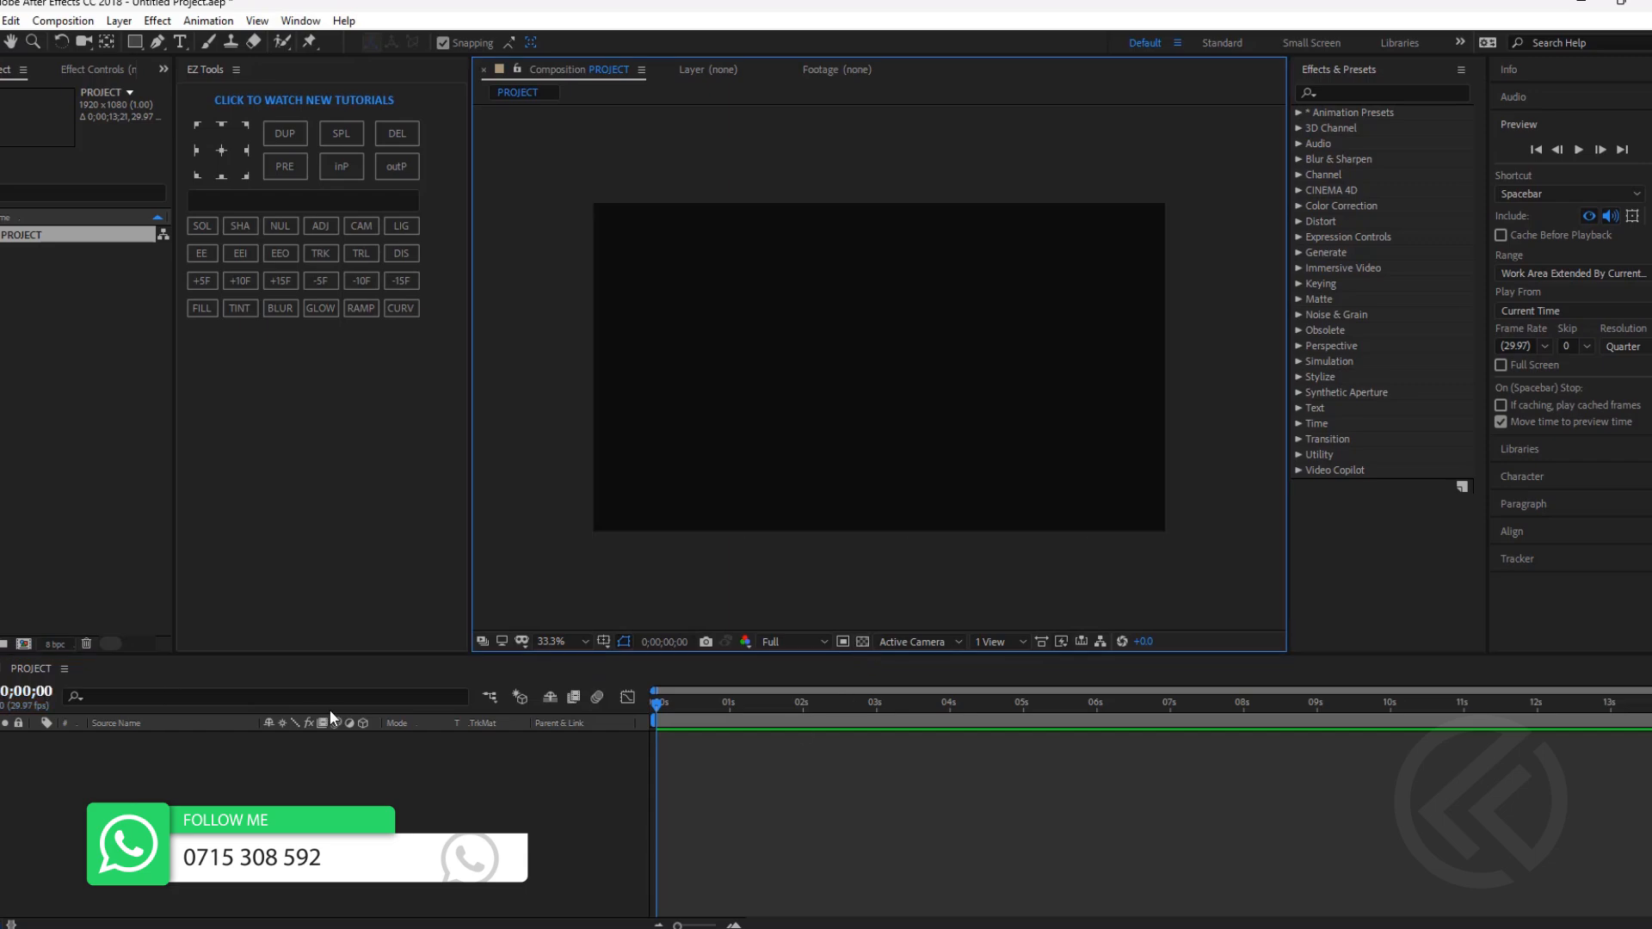
Add a full-frame dark solid layer named BG to the composition and re-enable preview refreshing.
right_click(154, 777)
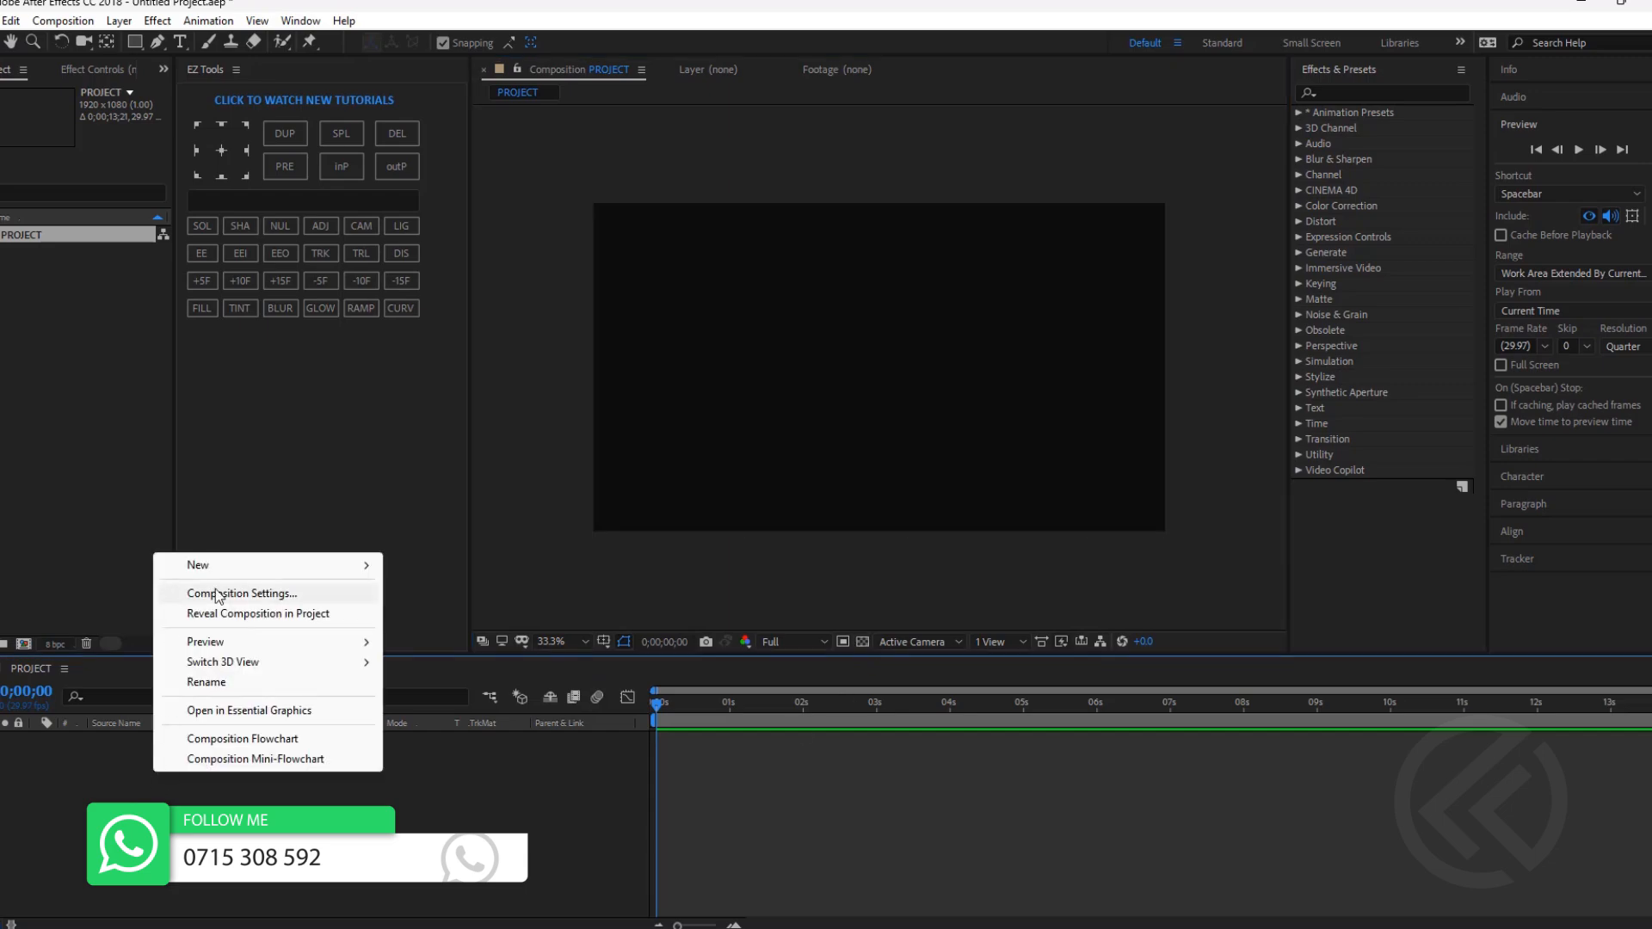
mouse_move(277, 575)
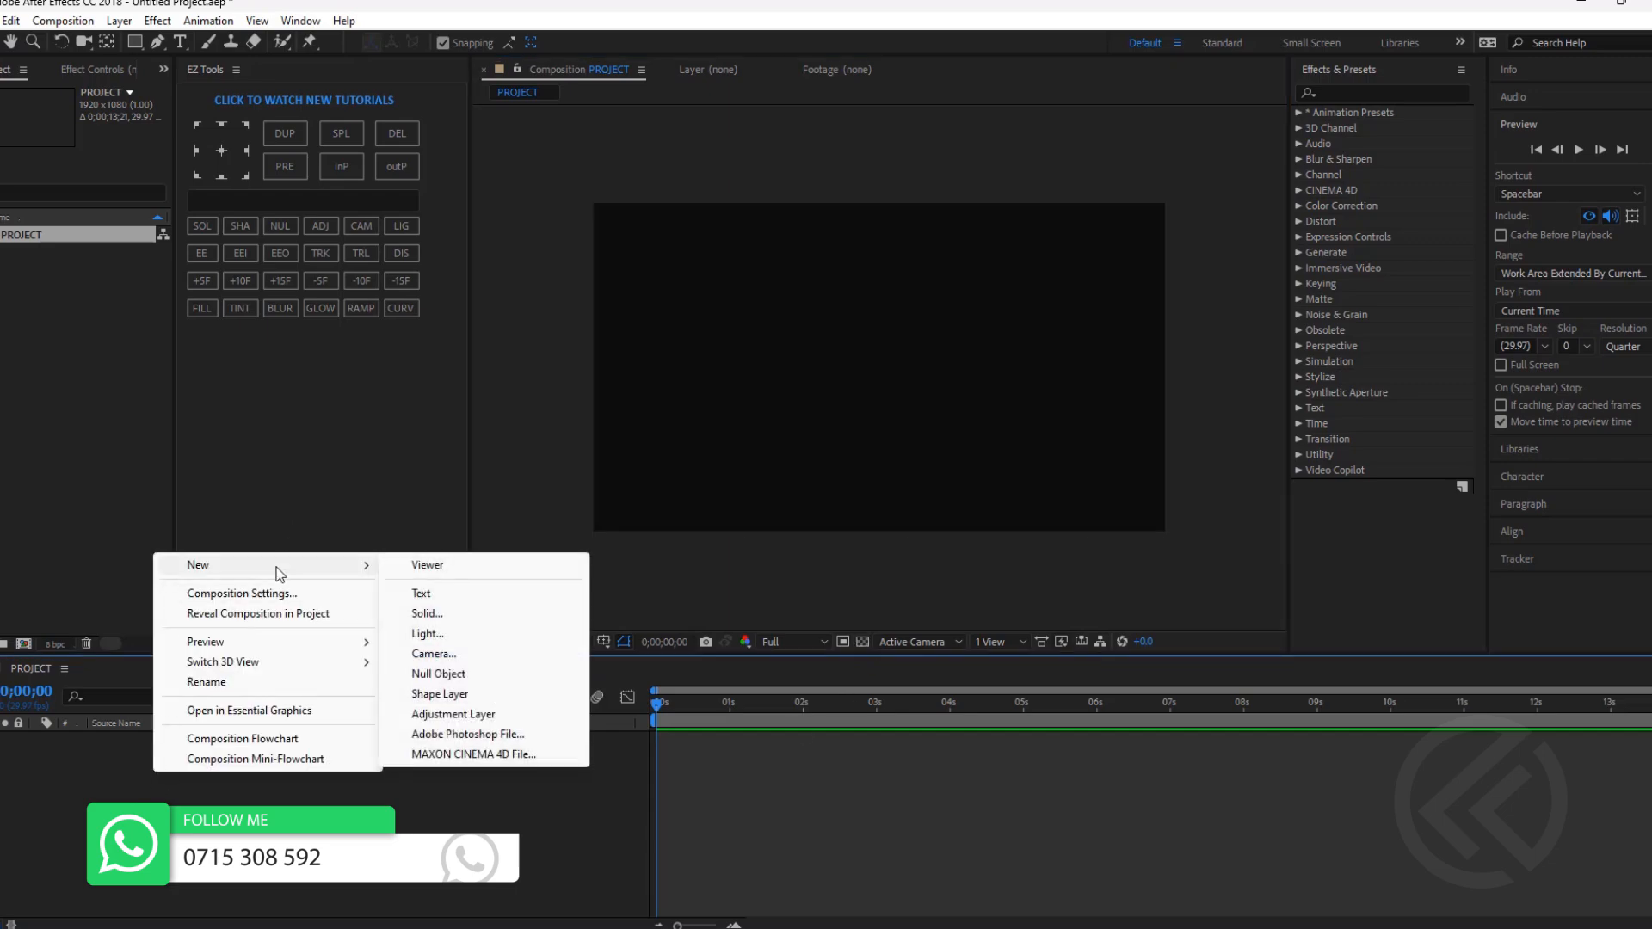
click(433, 615)
click(1295, 233)
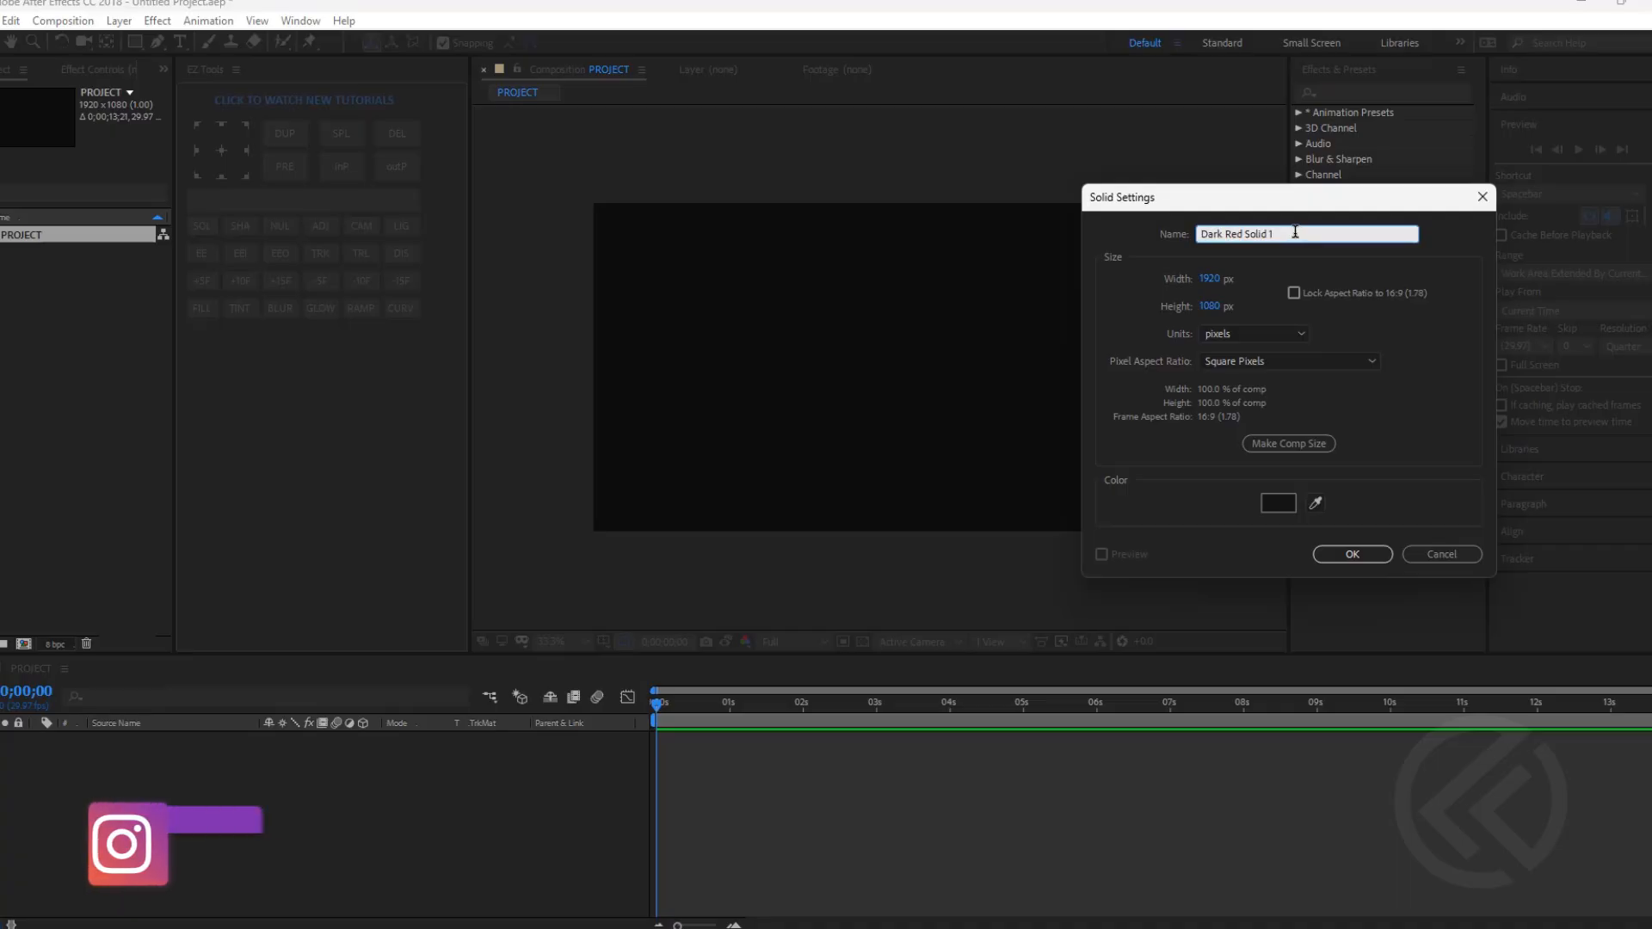
key(BackSpace)
key(BackSpace)
key(BackSpace)
key(BackSpace)
key(BackSpace)
key(BackSpace)
key(BackSpace)
key(BackSpace)
key(BackSpace)
key(BackSpace)
key(BackSpace)
key(BackSpace)
key(BackSpace)
key(BackSpace)
key(BackSpace)
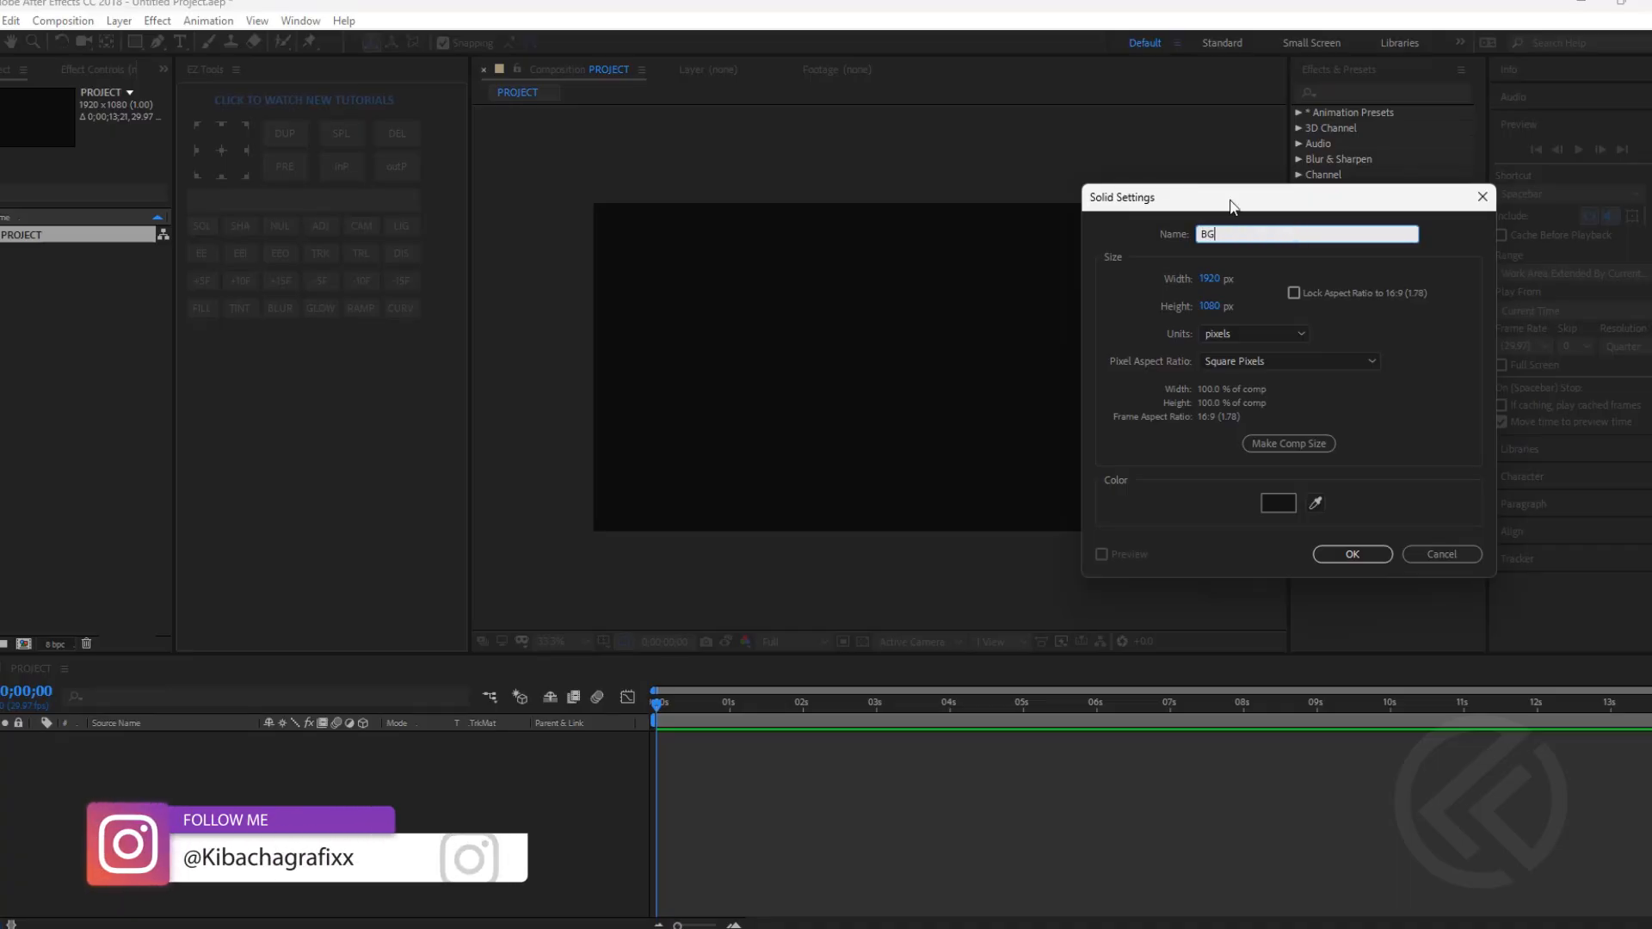
click(1352, 555)
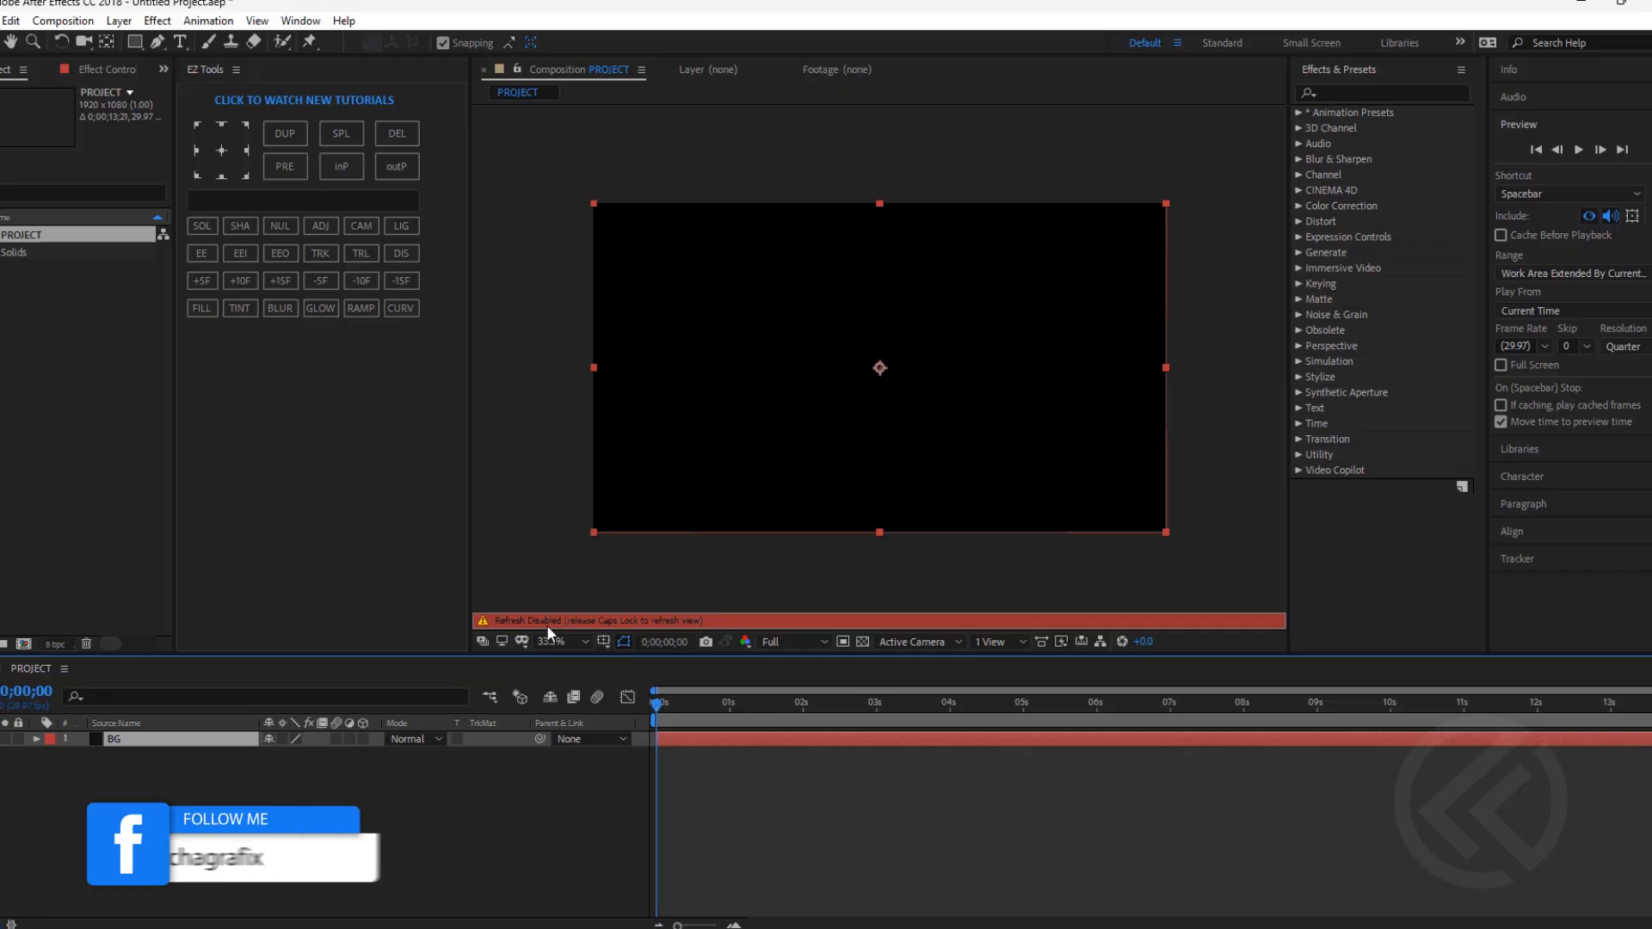
key(Caps_Lock)
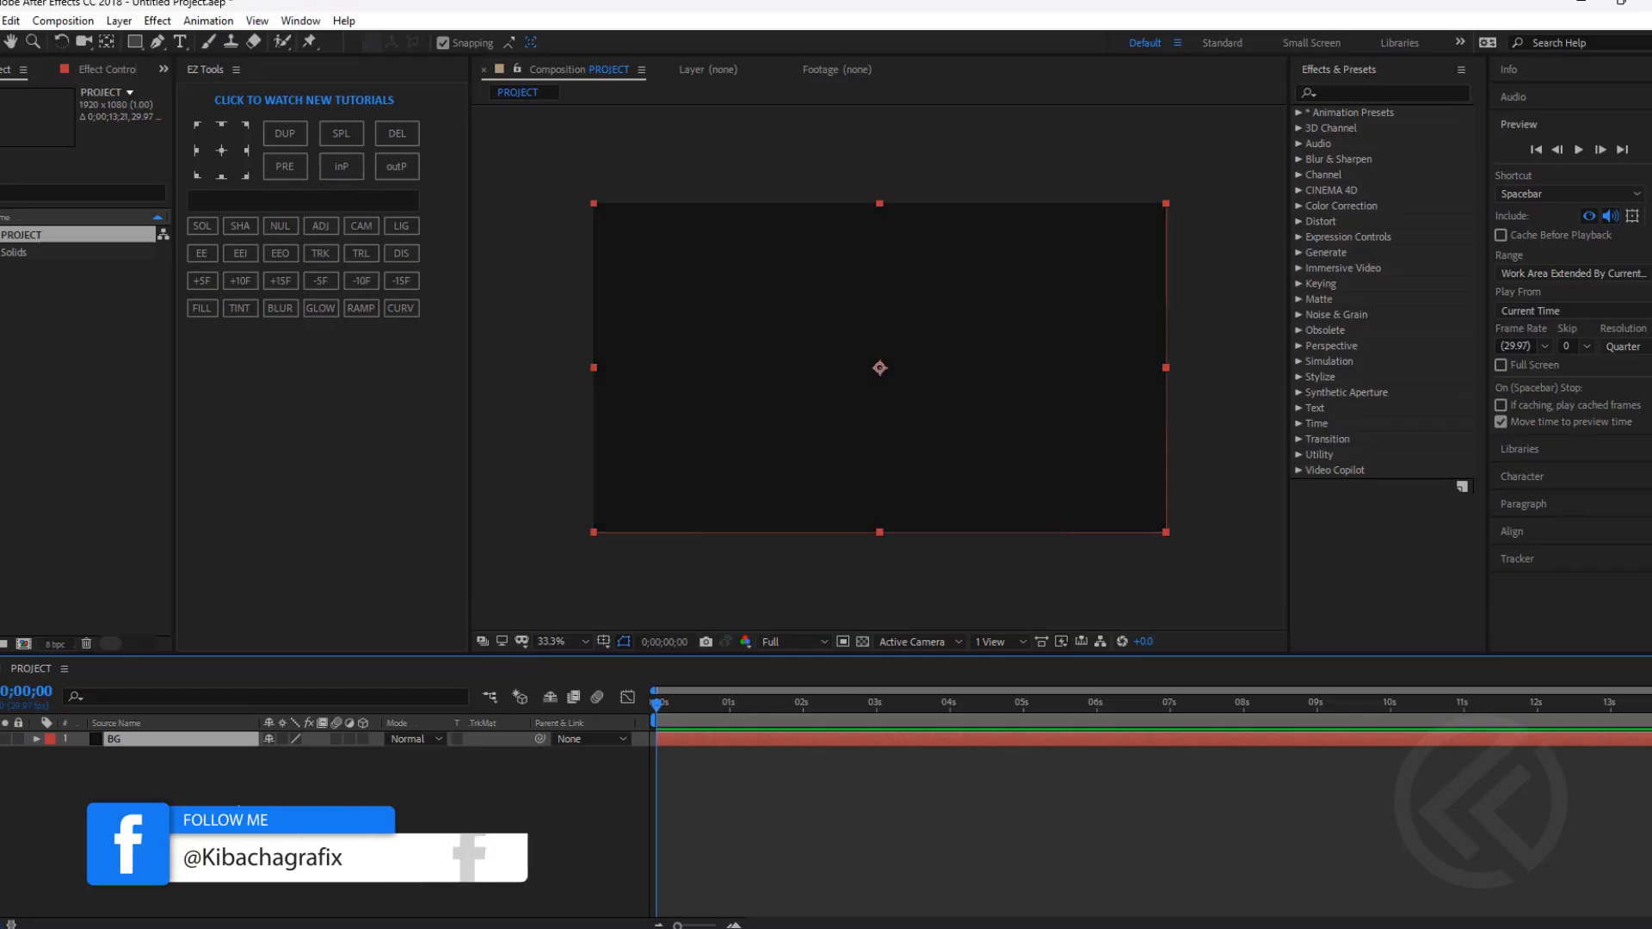
Deselect the BG layer, then widen the Project panel slightly and narrow the EZ Tools panel.
click(239, 806)
click(65, 363)
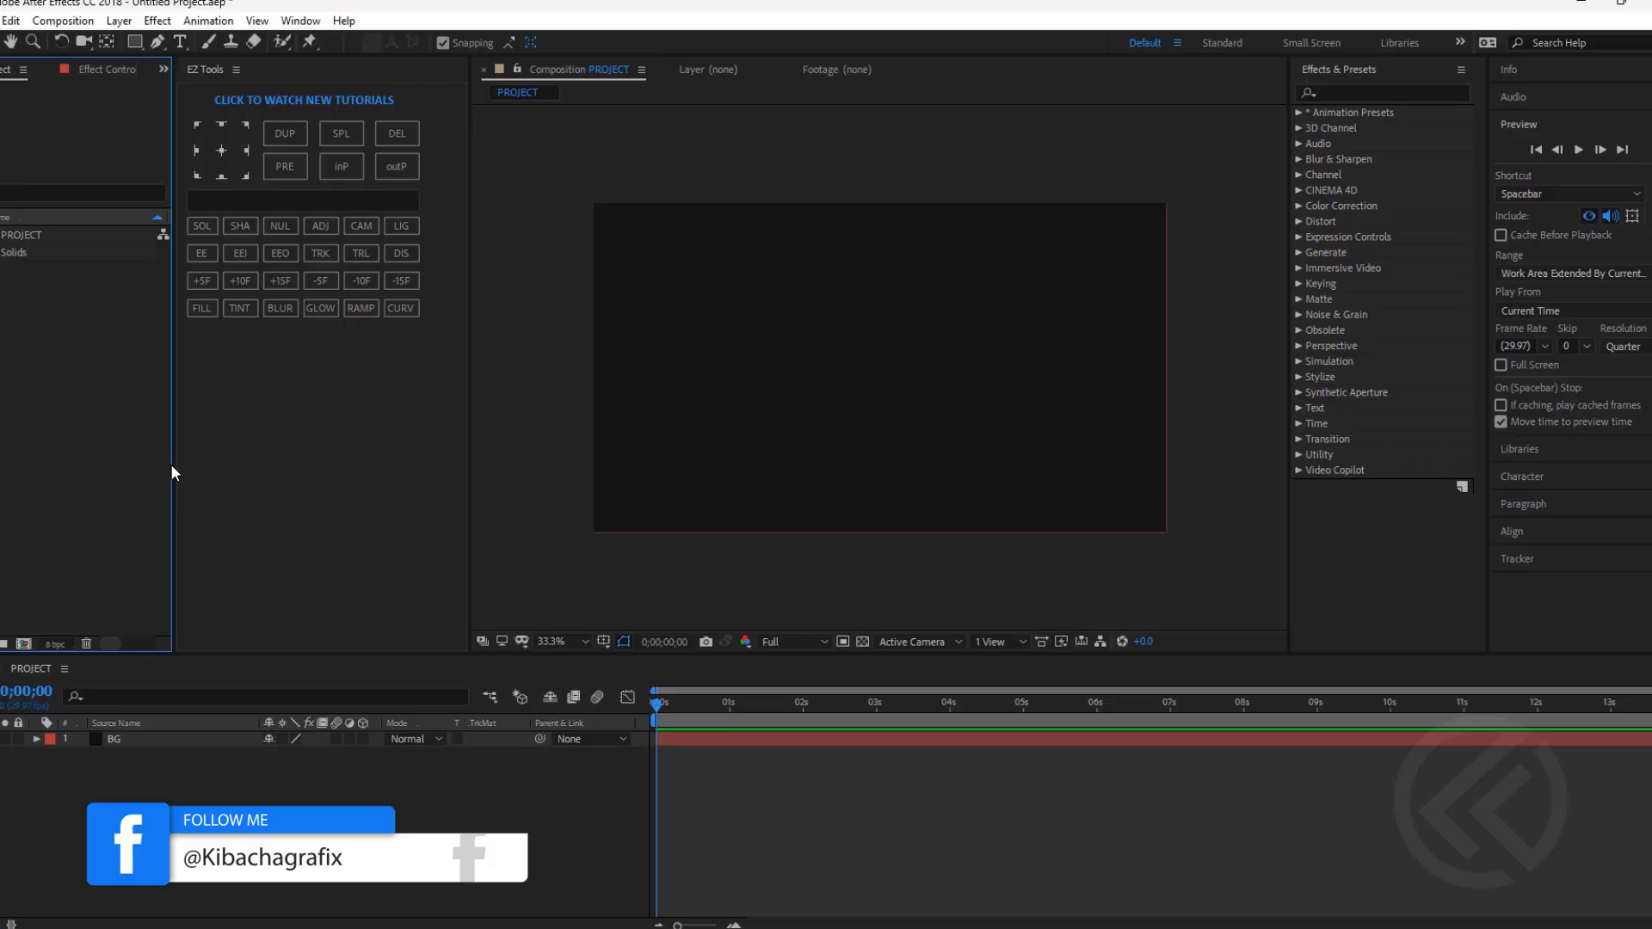
drag(170, 463, 182, 459)
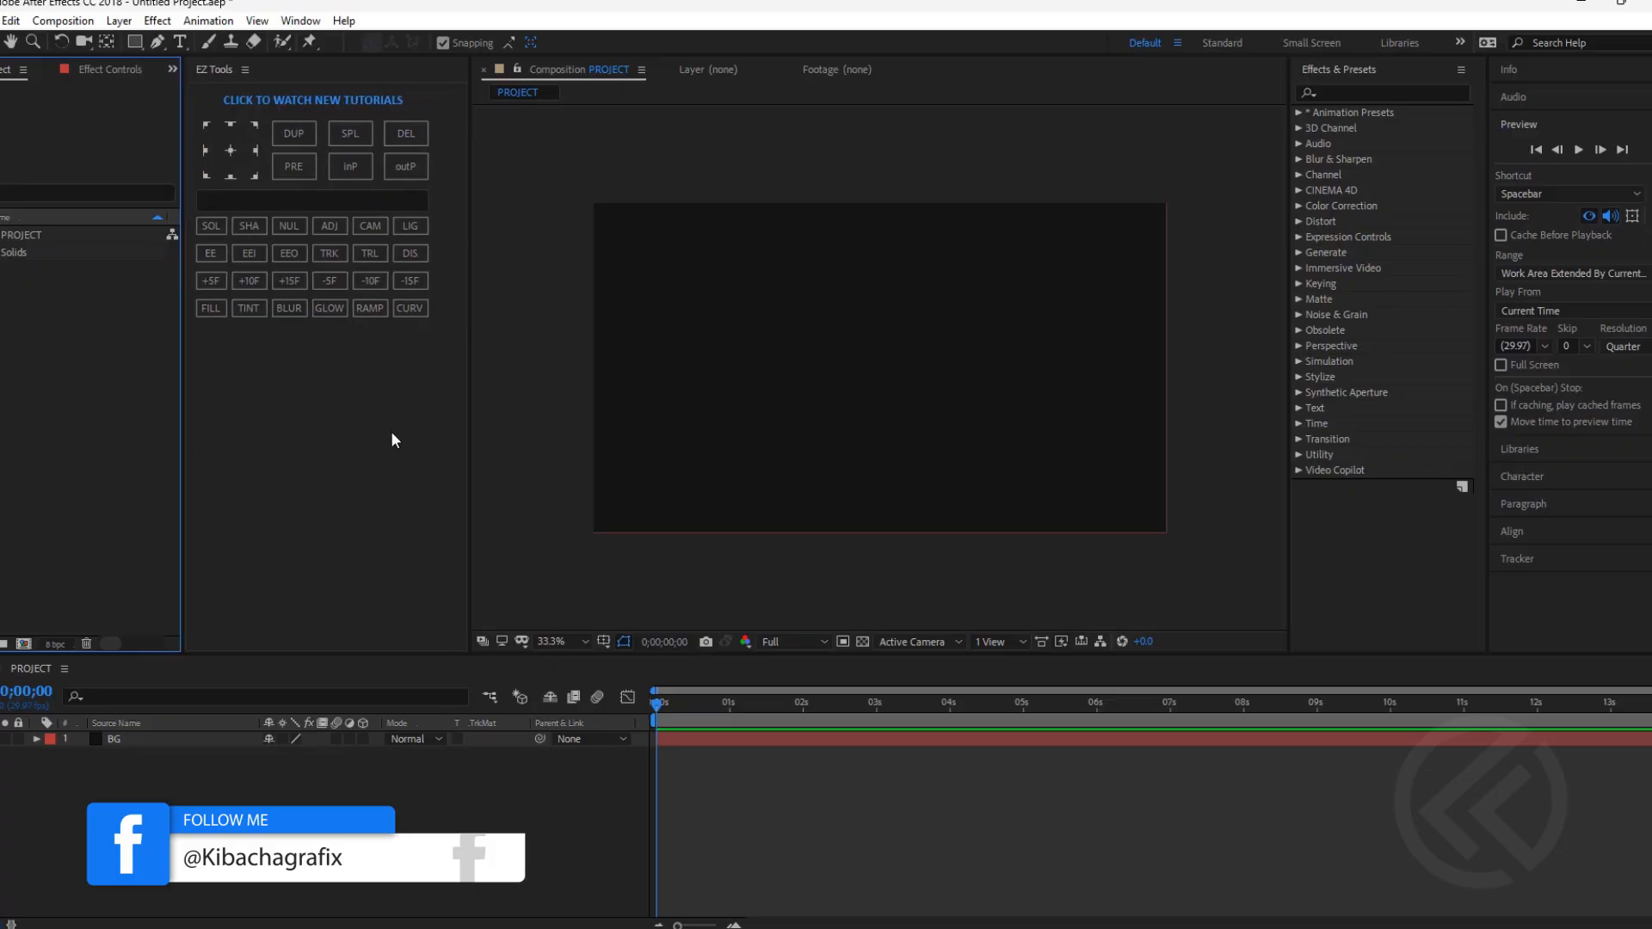
drag(469, 426, 453, 426)
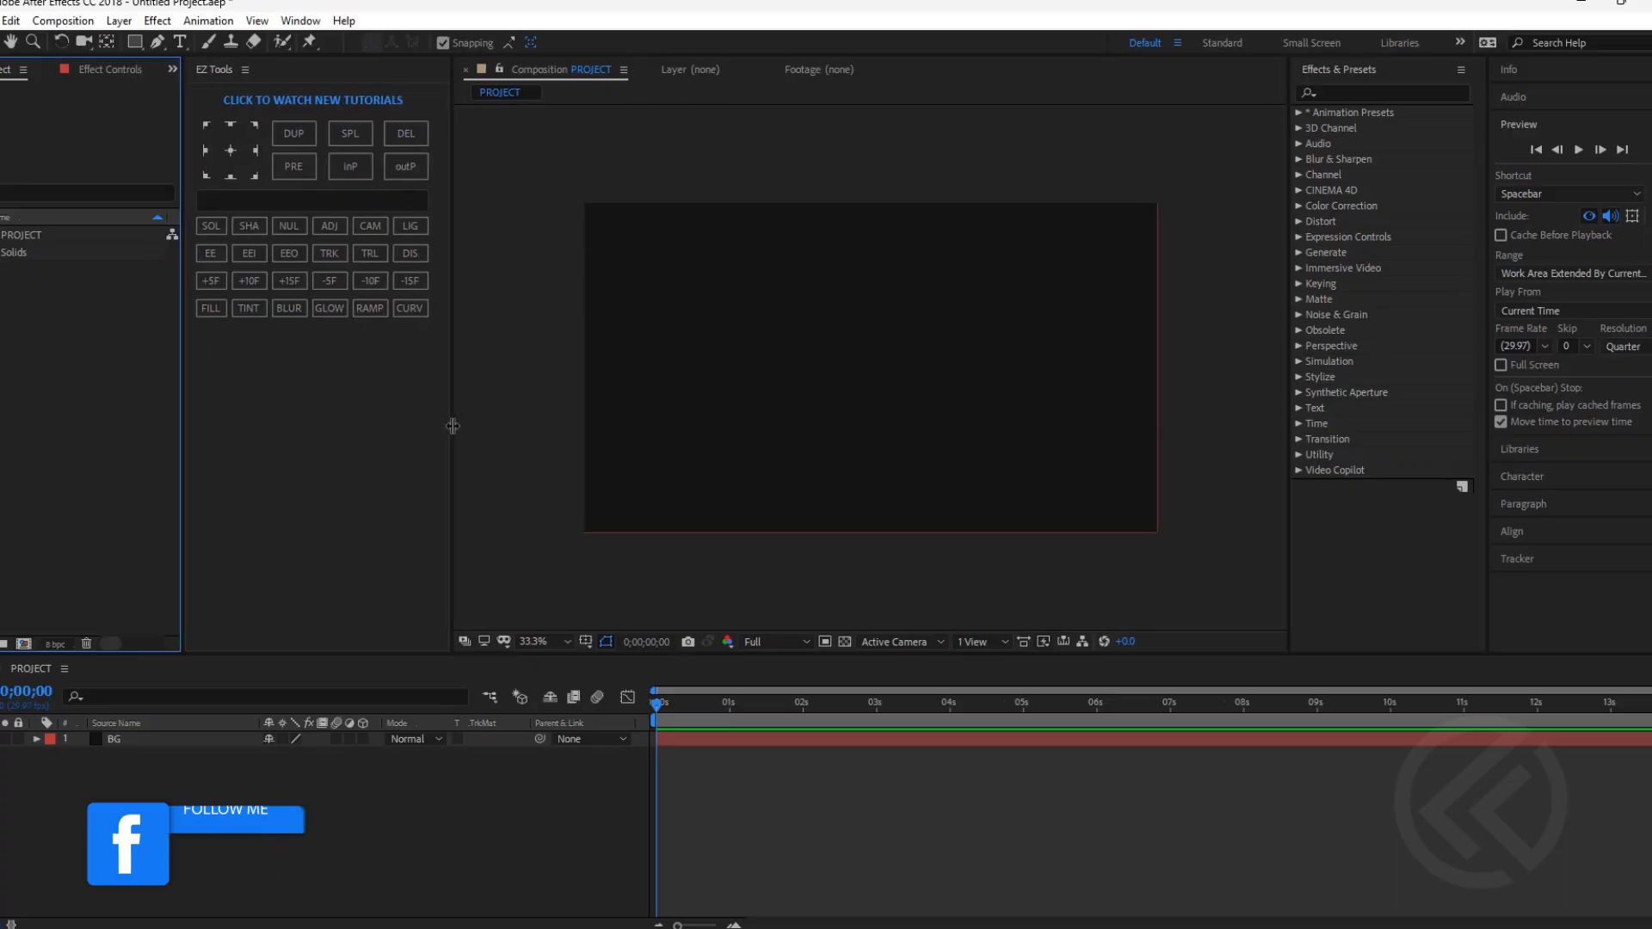
click(907, 852)
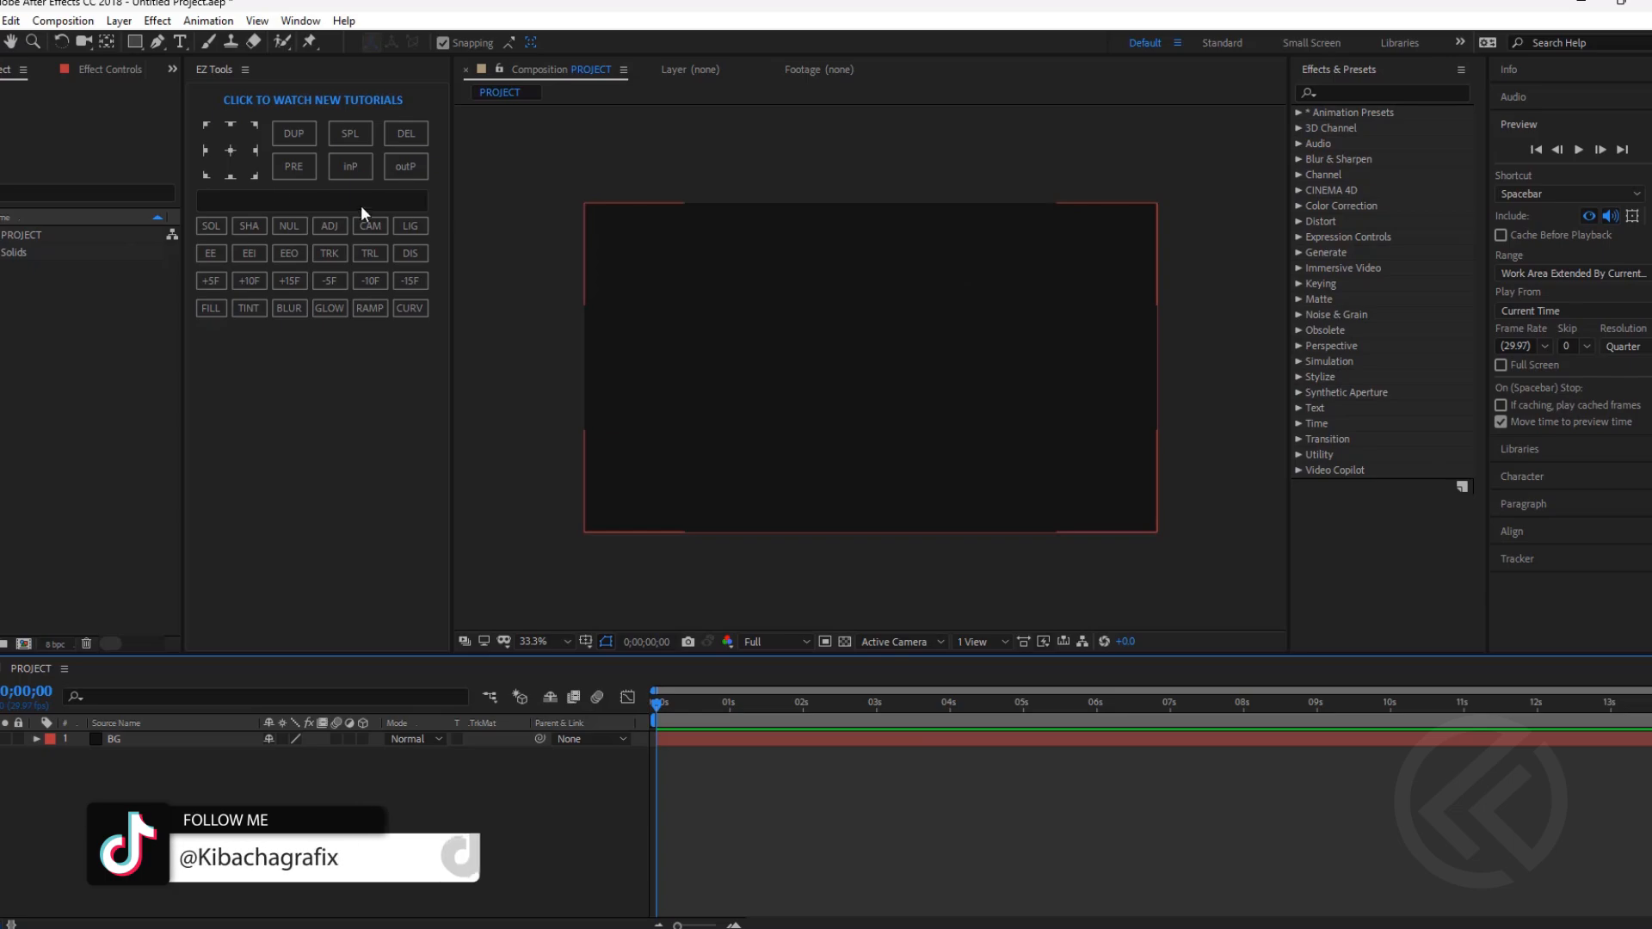
Draw a tall red rectangle as a new shape layer and center it and its anchor point horizontally and vertically in the composition.
click(136, 43)
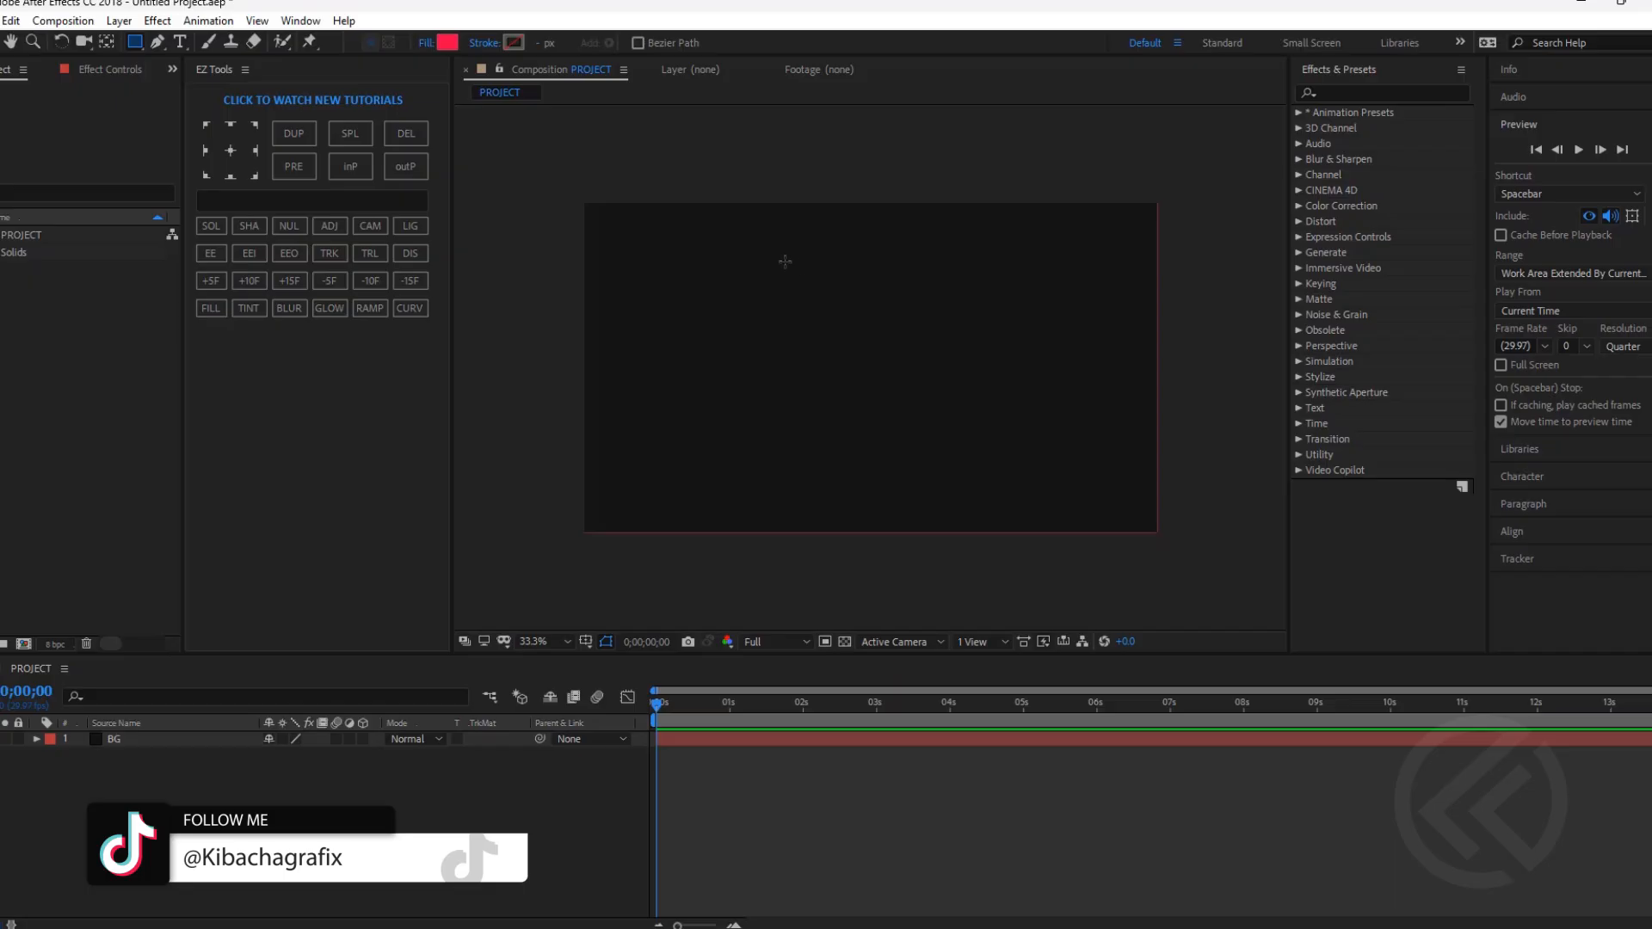
drag(785, 261, 936, 464)
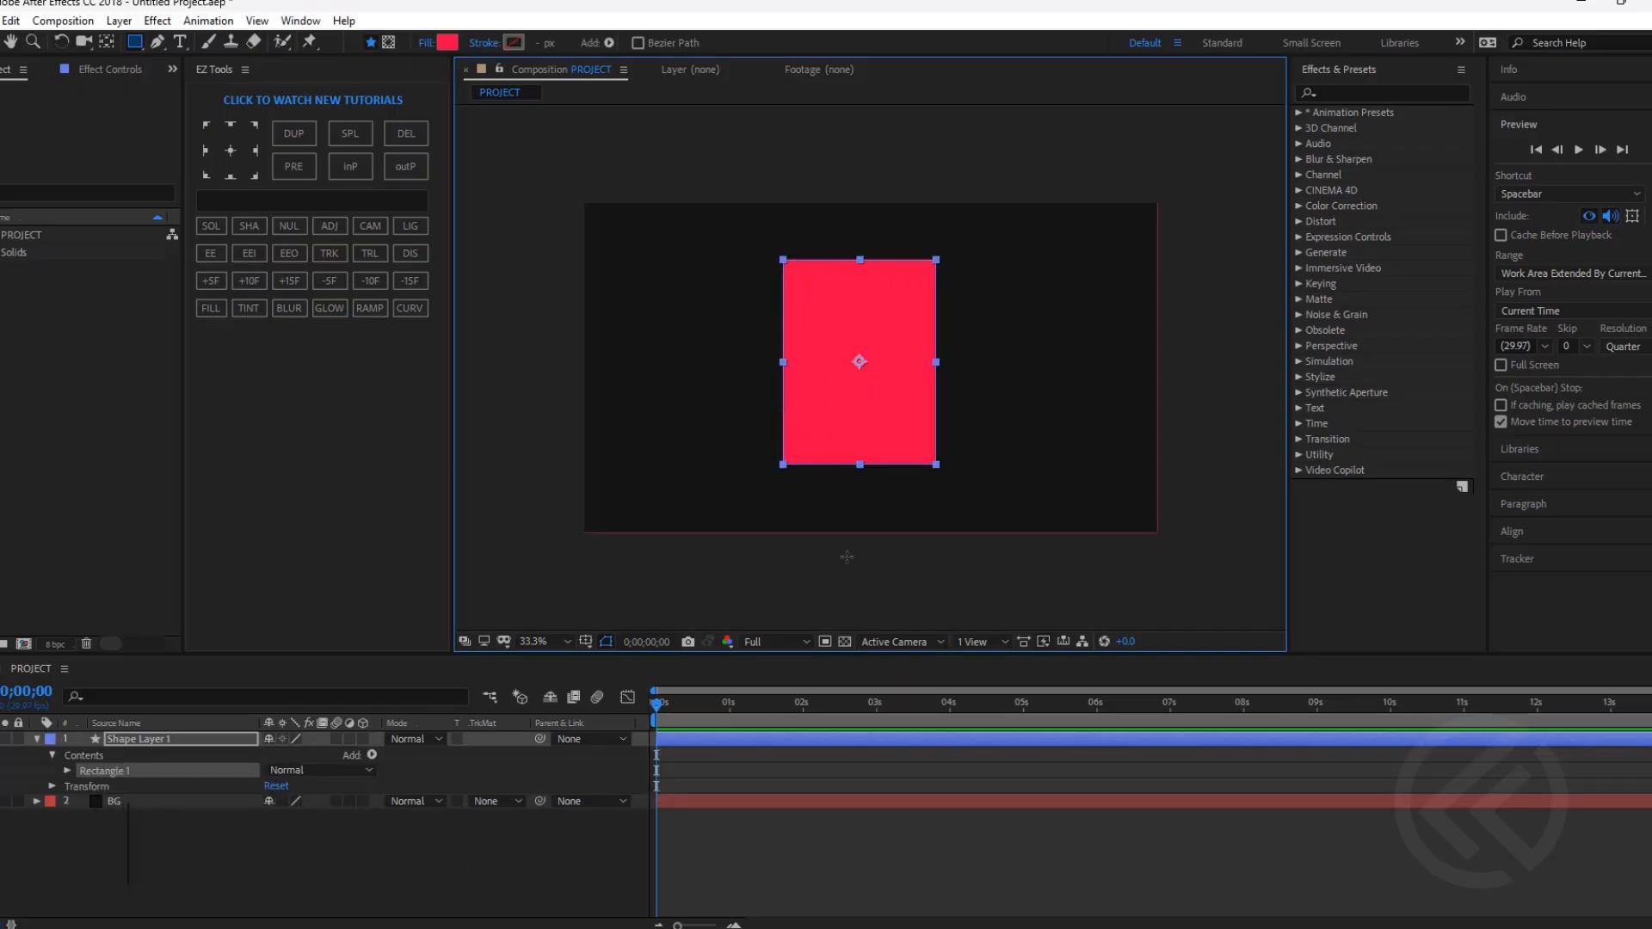
click(1525, 532)
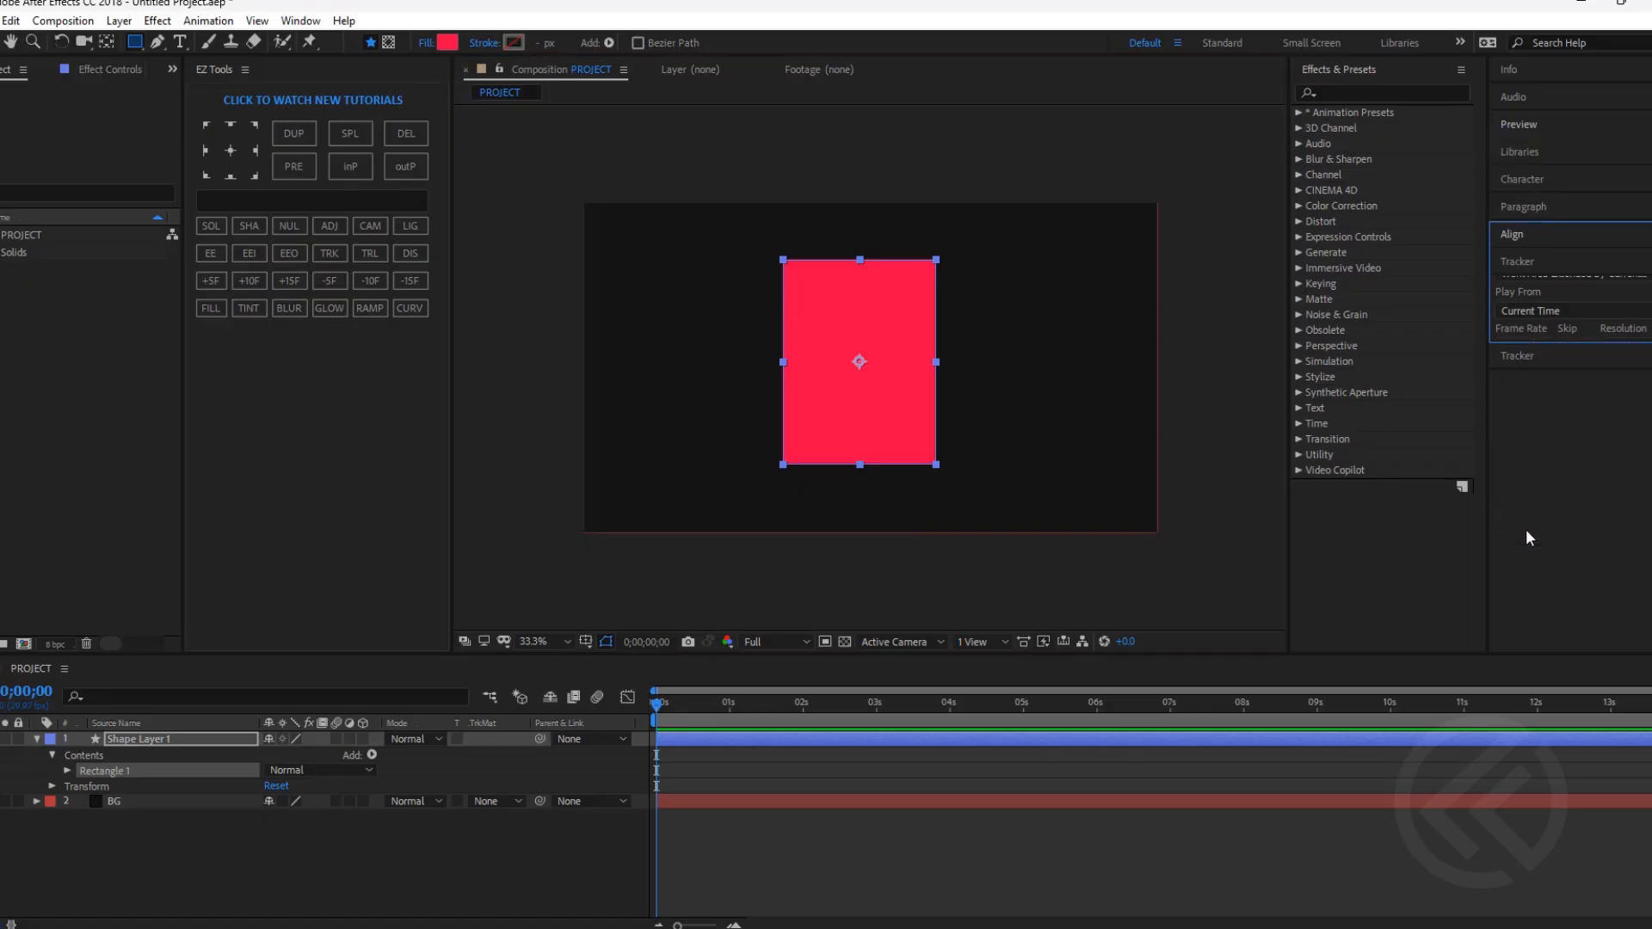
click(1539, 283)
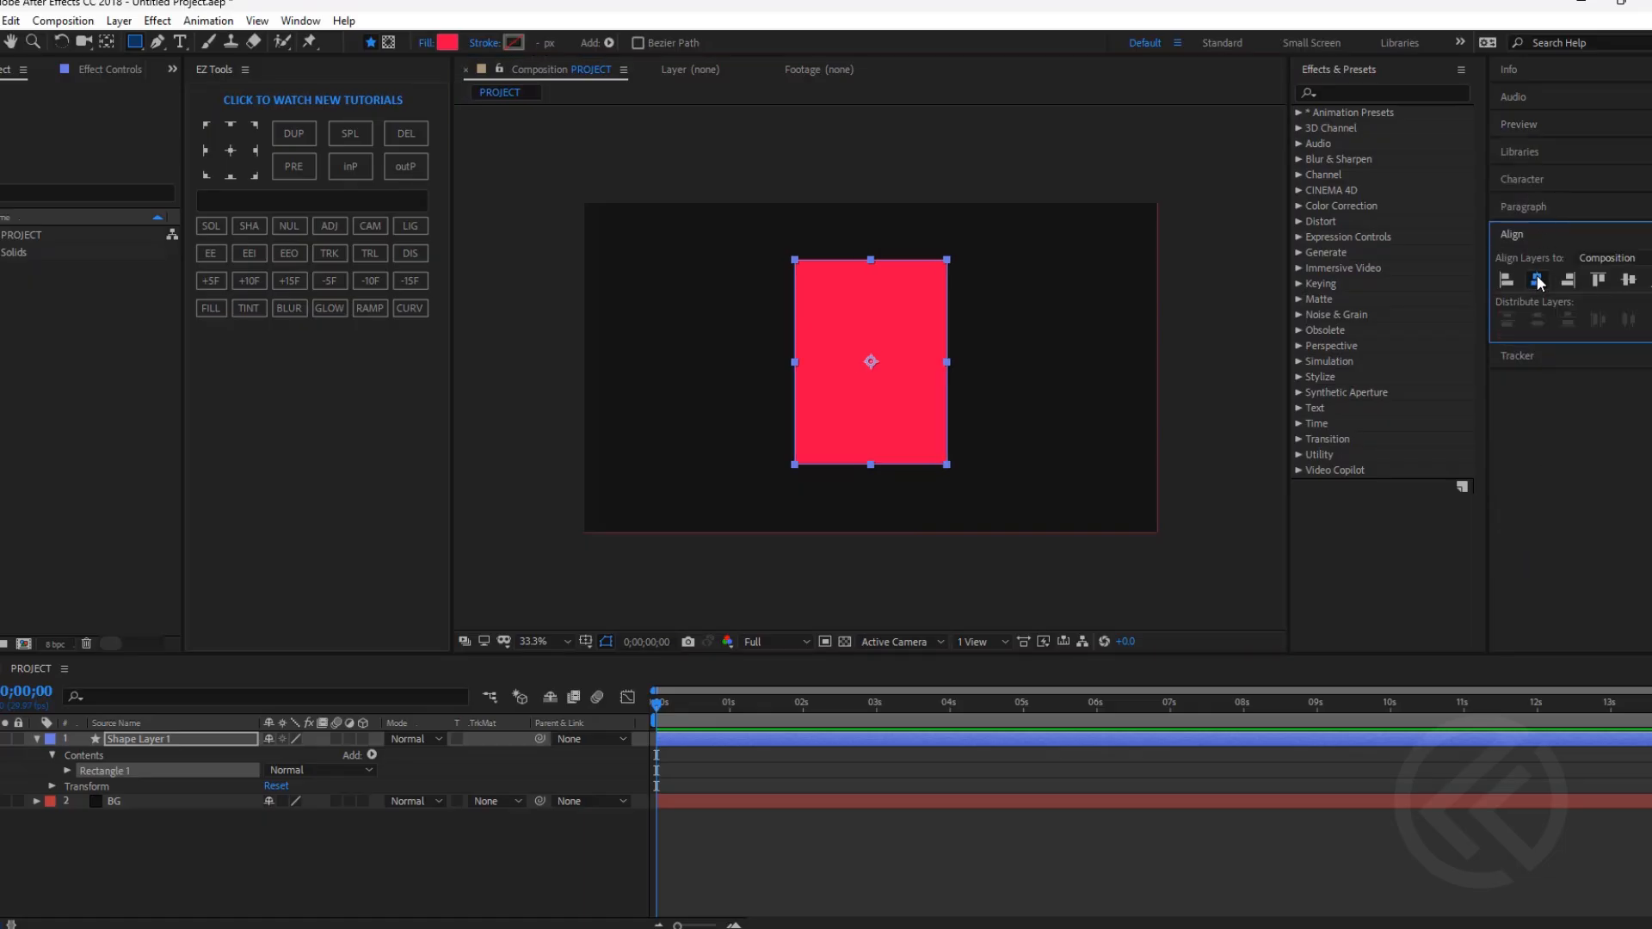
click(1628, 279)
click(230, 151)
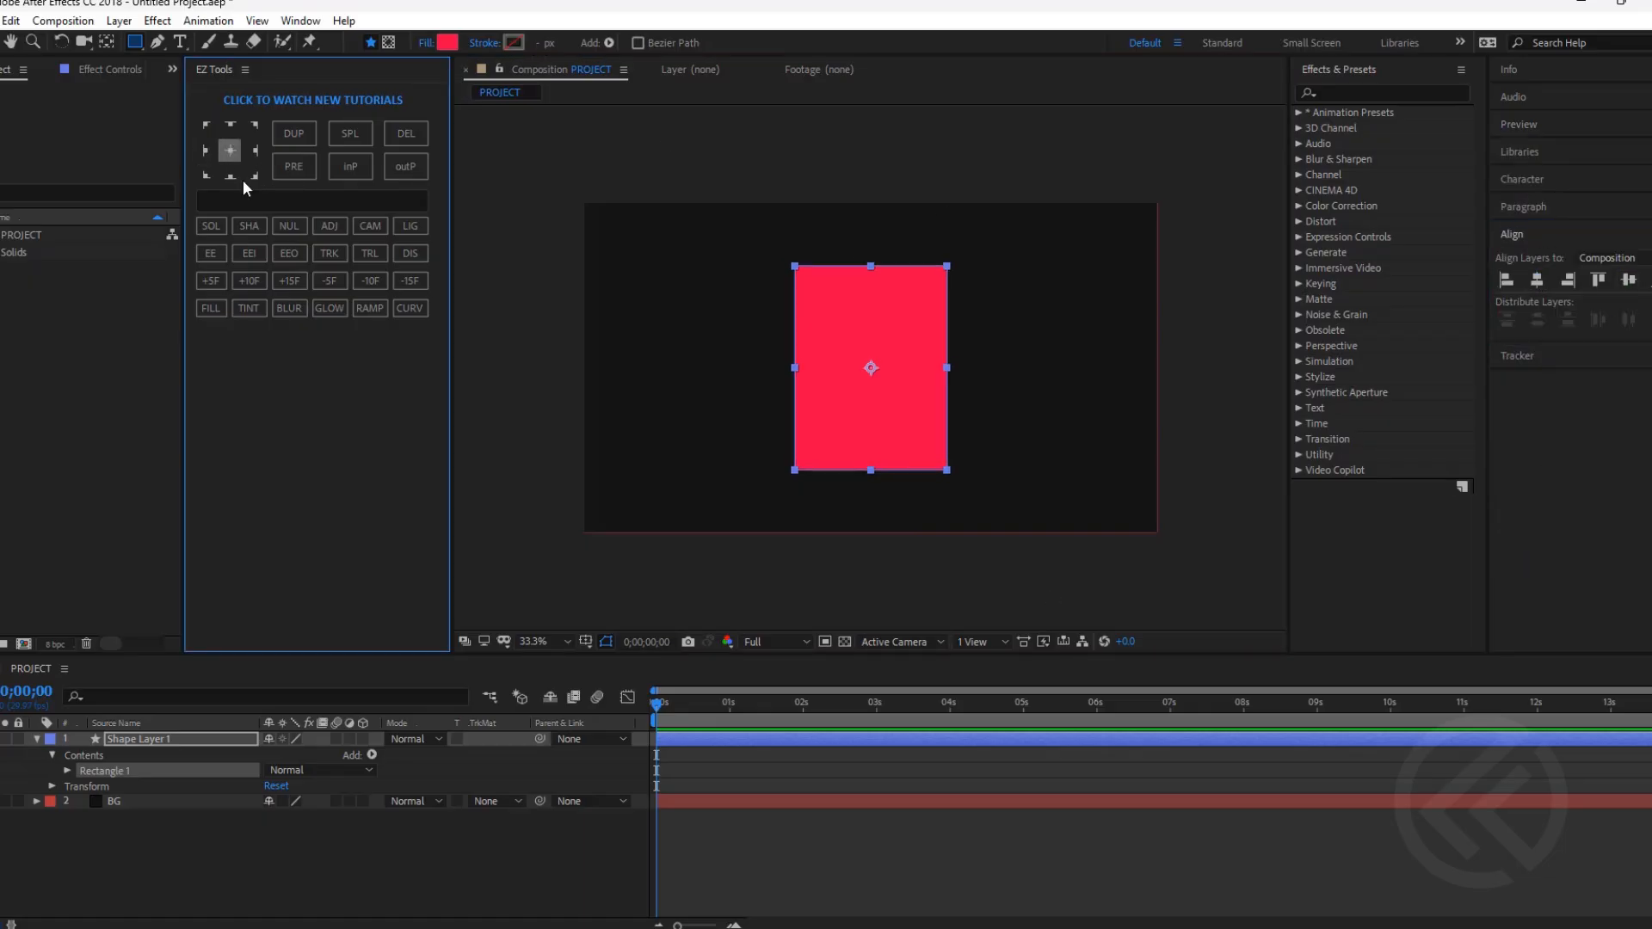
click(37, 739)
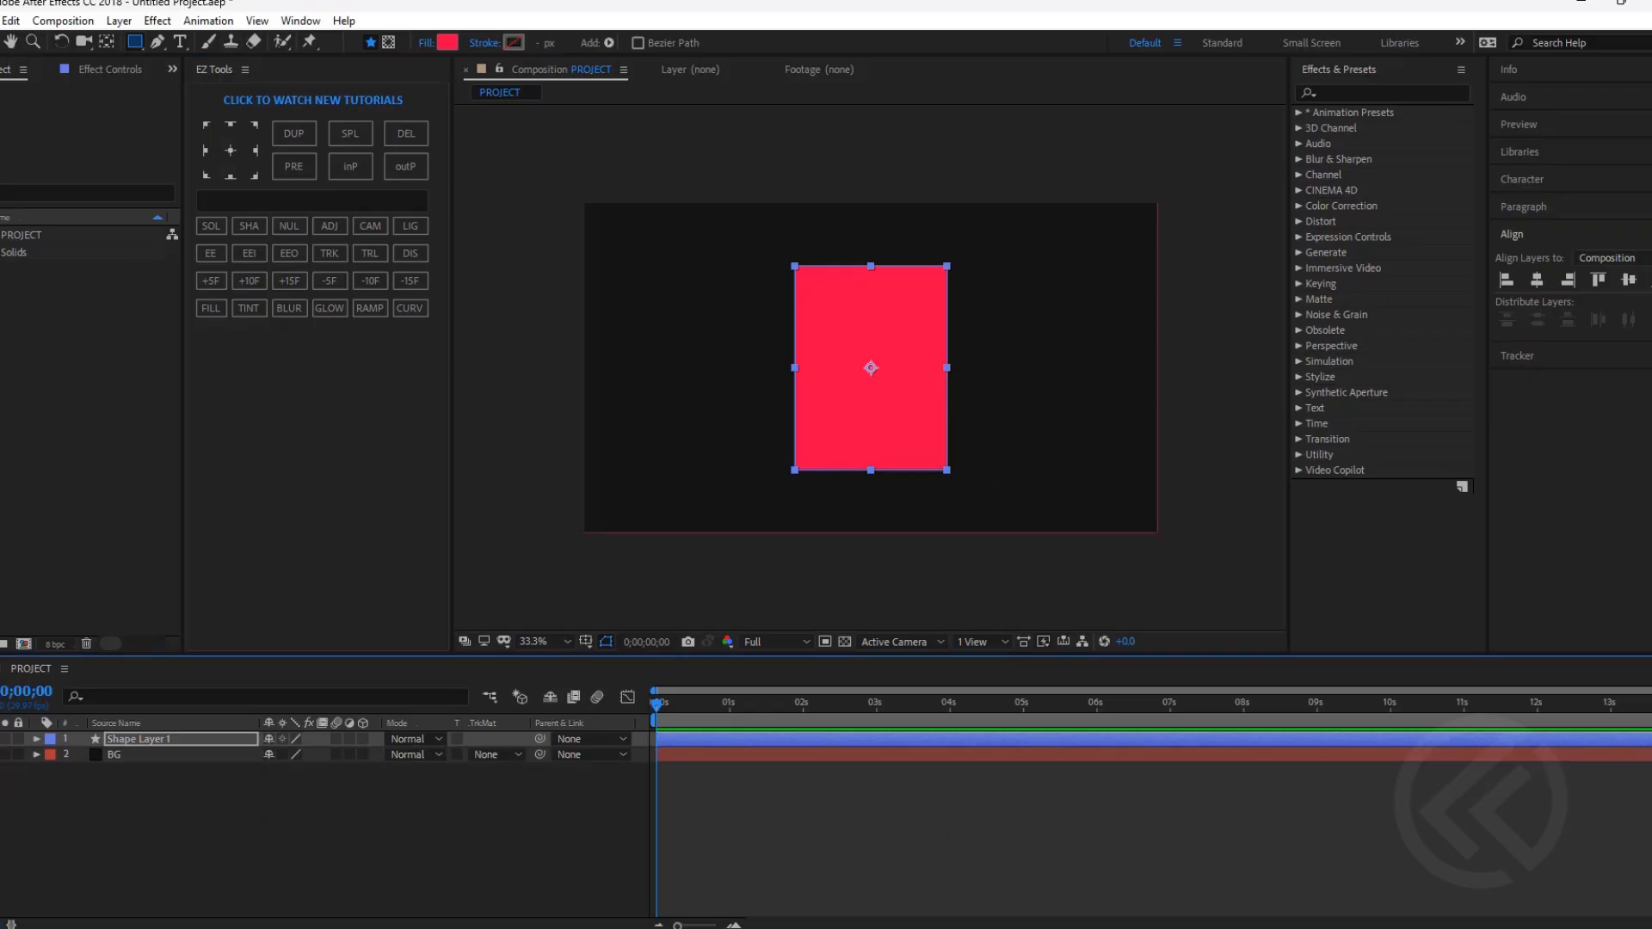
key(v)
click(912, 773)
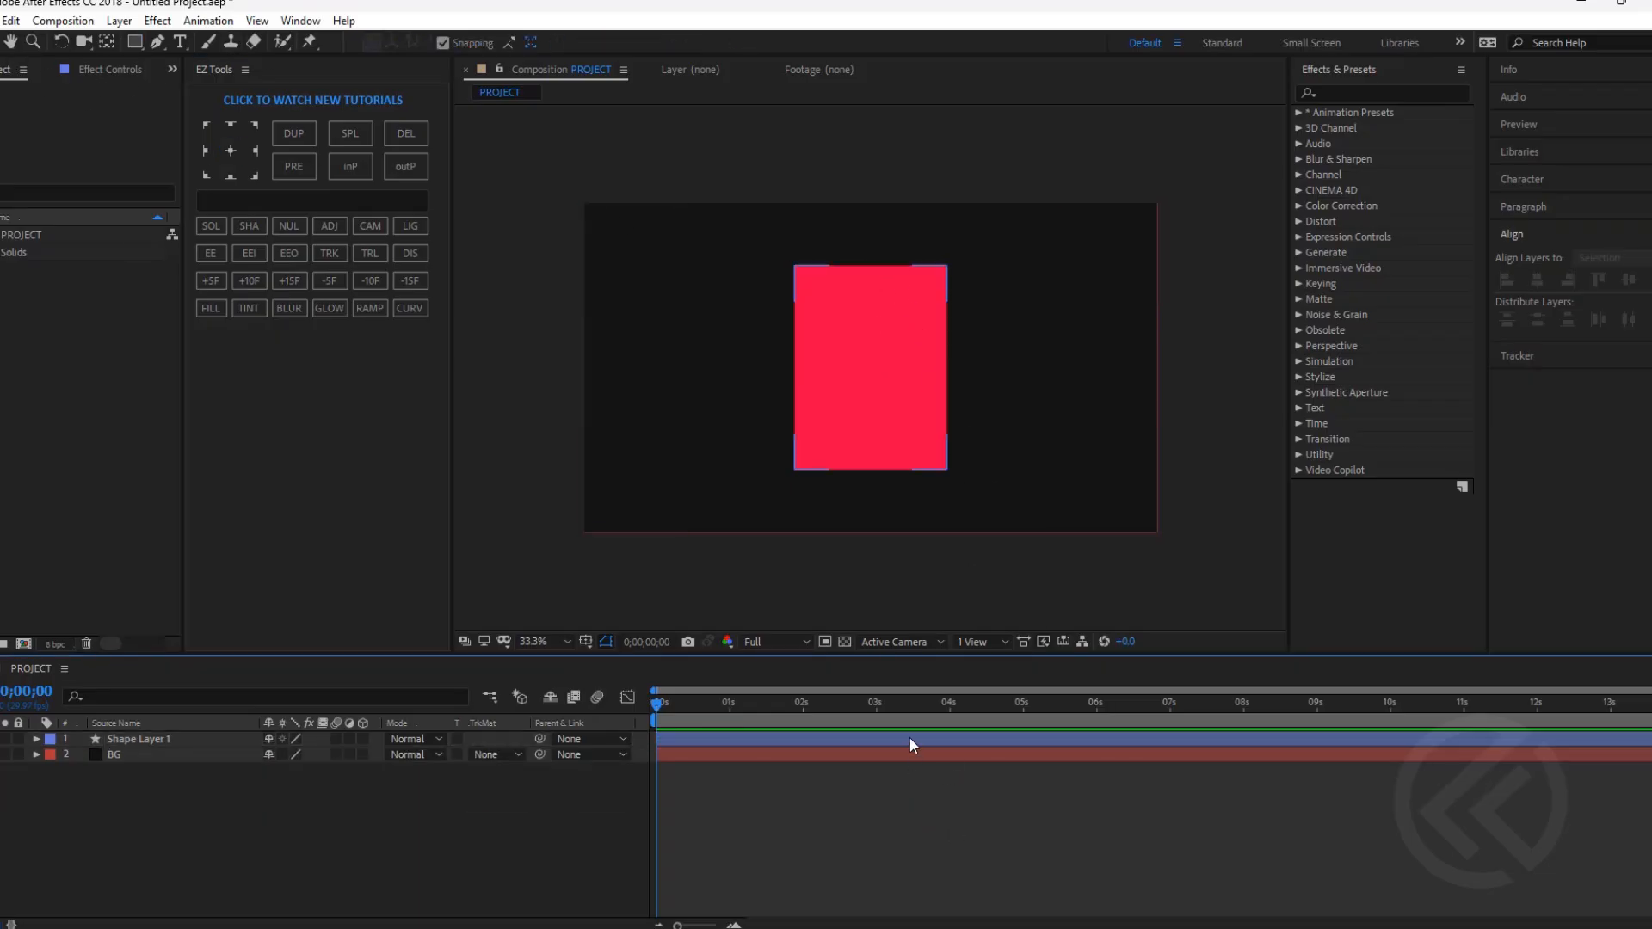
Add Round Corners to the red rectangle's shape layer with a radius of 51.
click(911, 738)
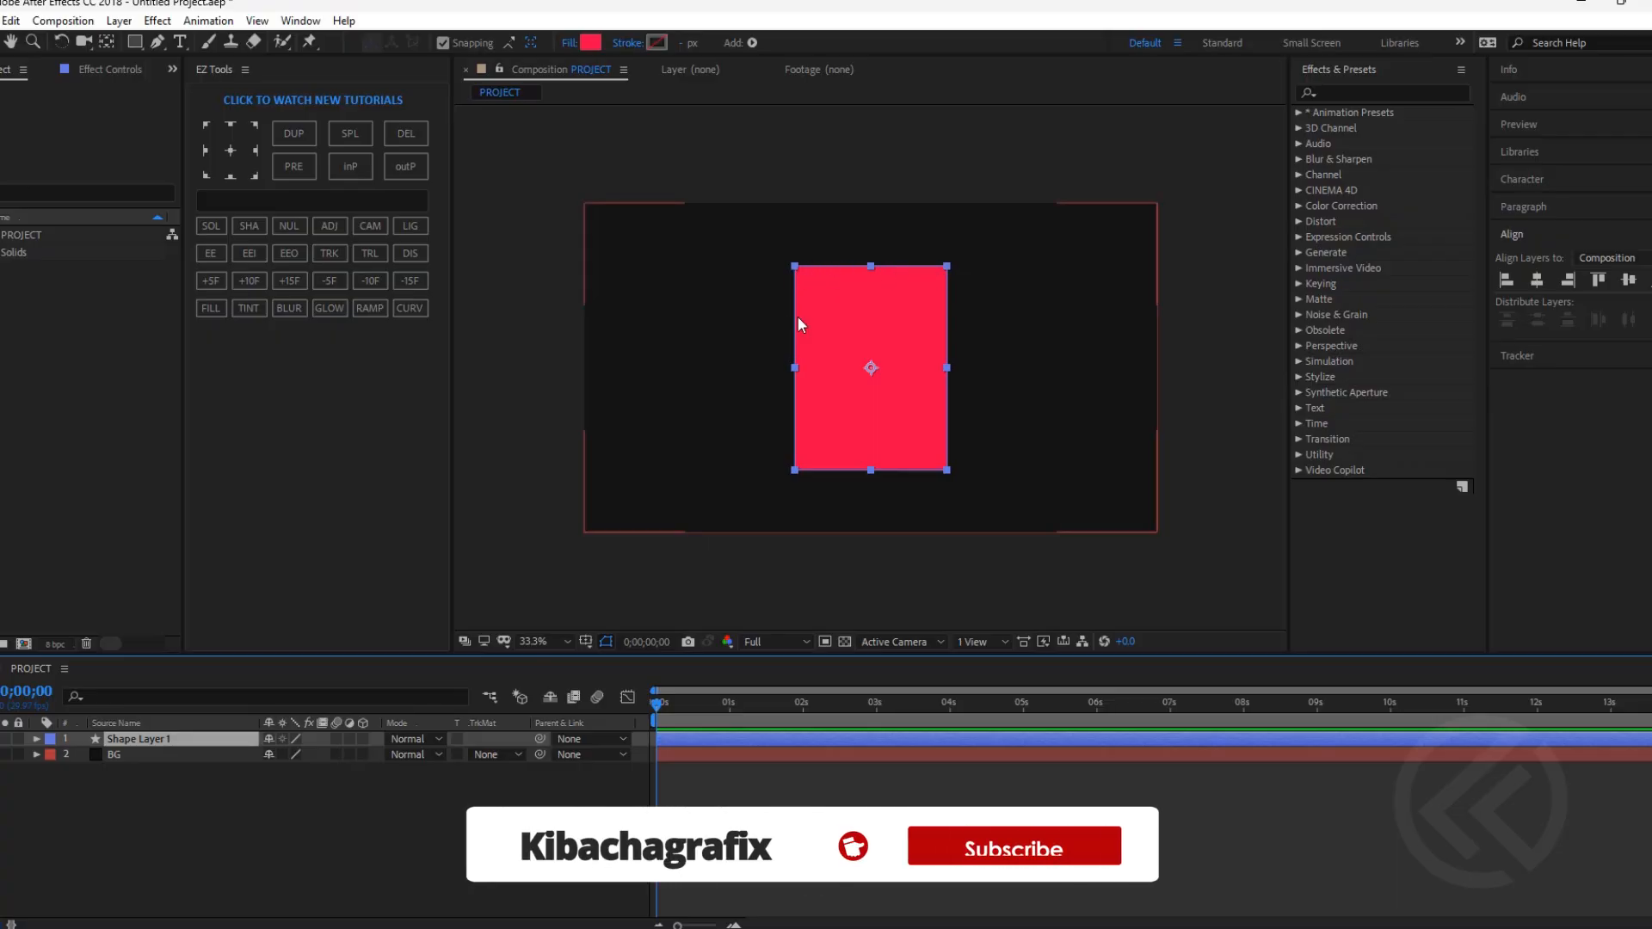
click(214, 794)
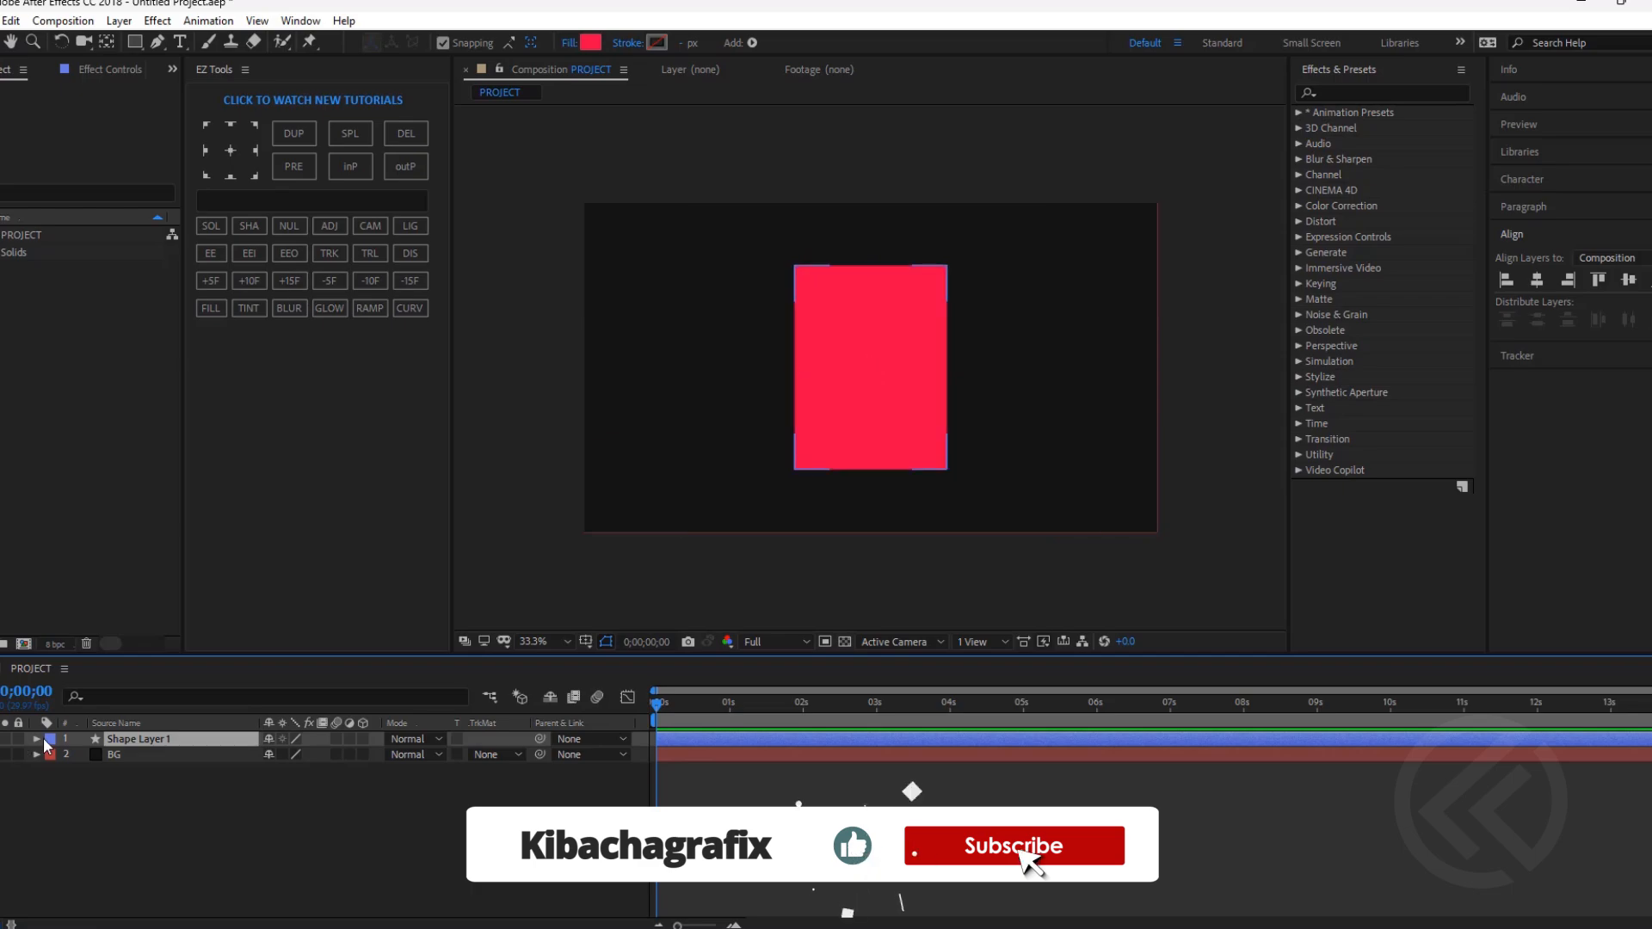
click(36, 739)
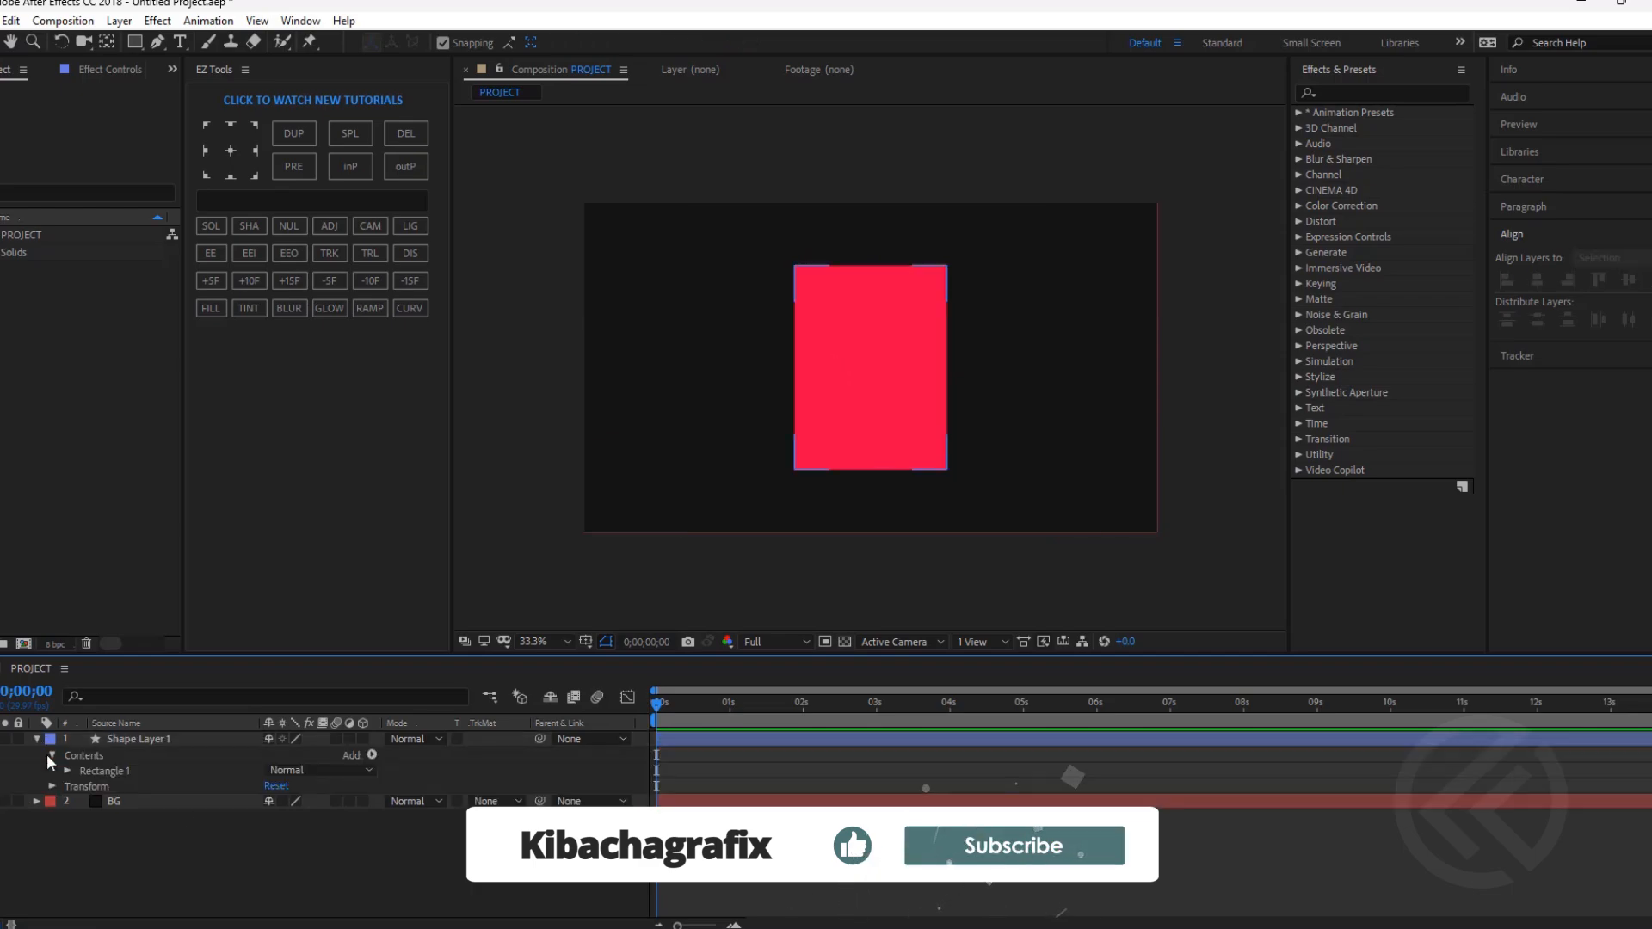
click(372, 755)
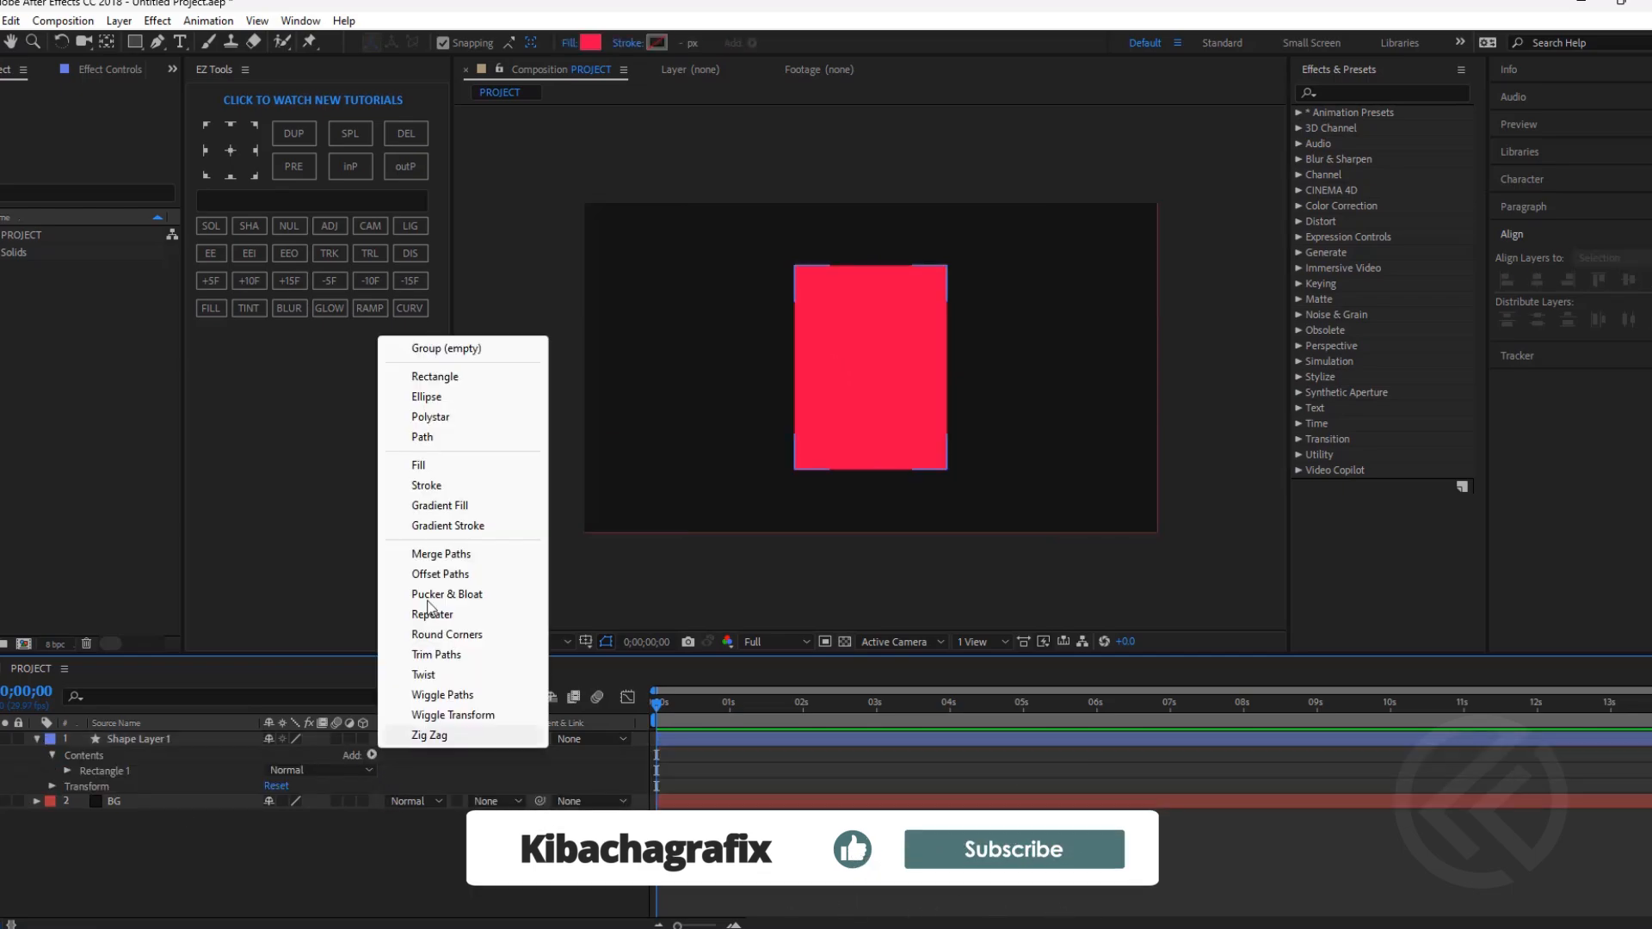
click(447, 635)
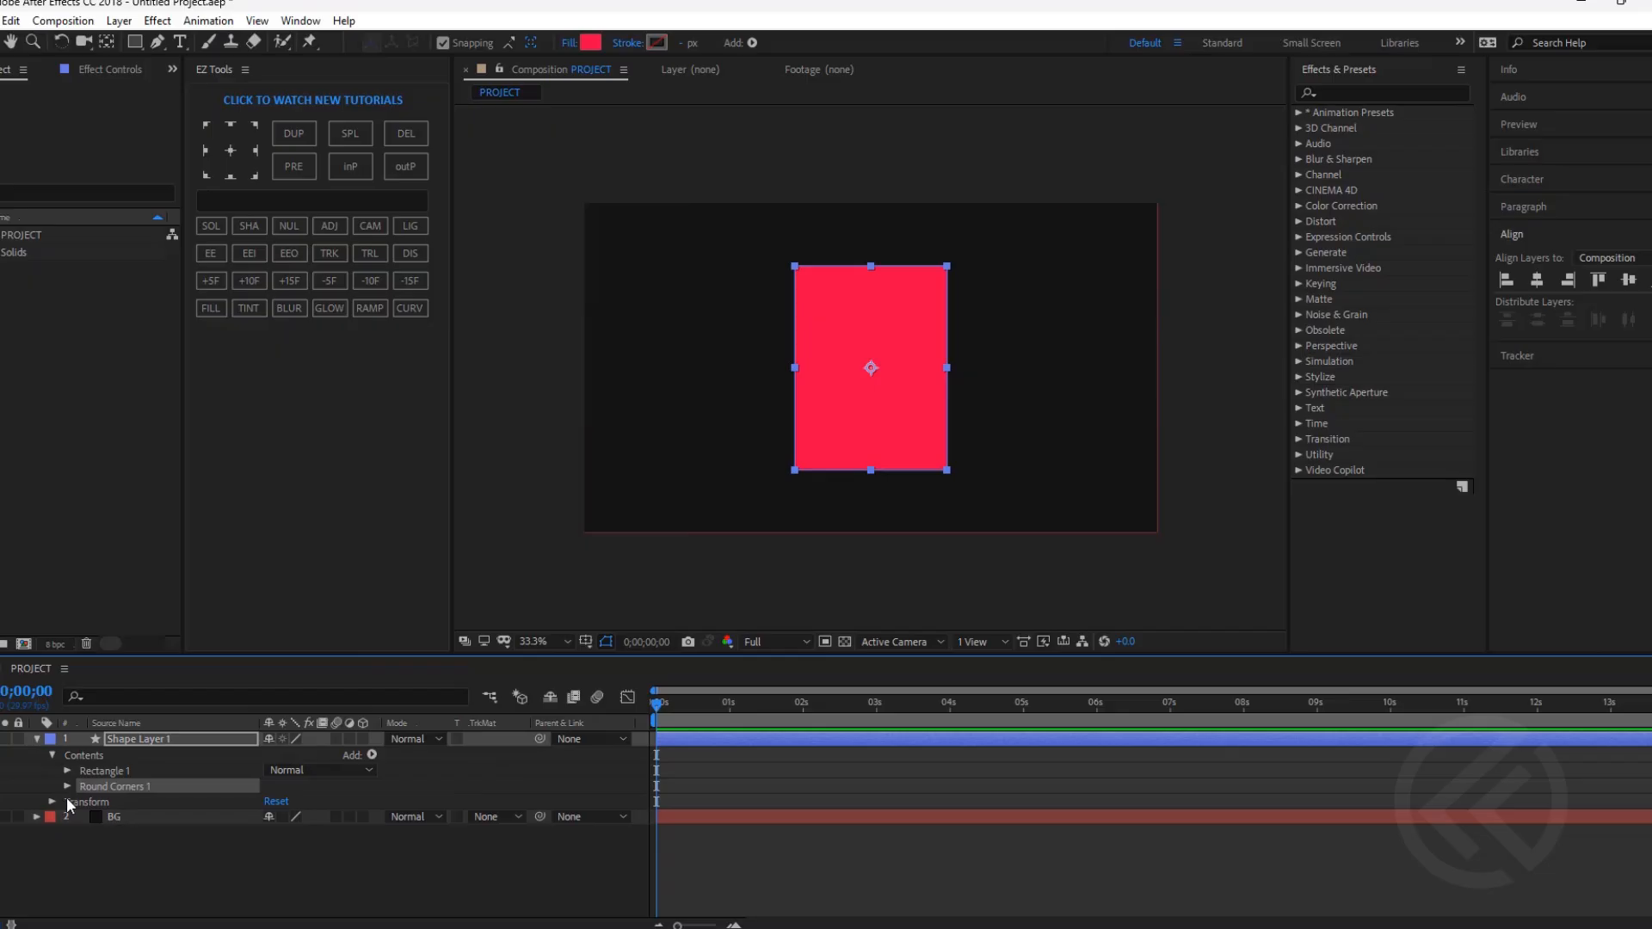
click(68, 787)
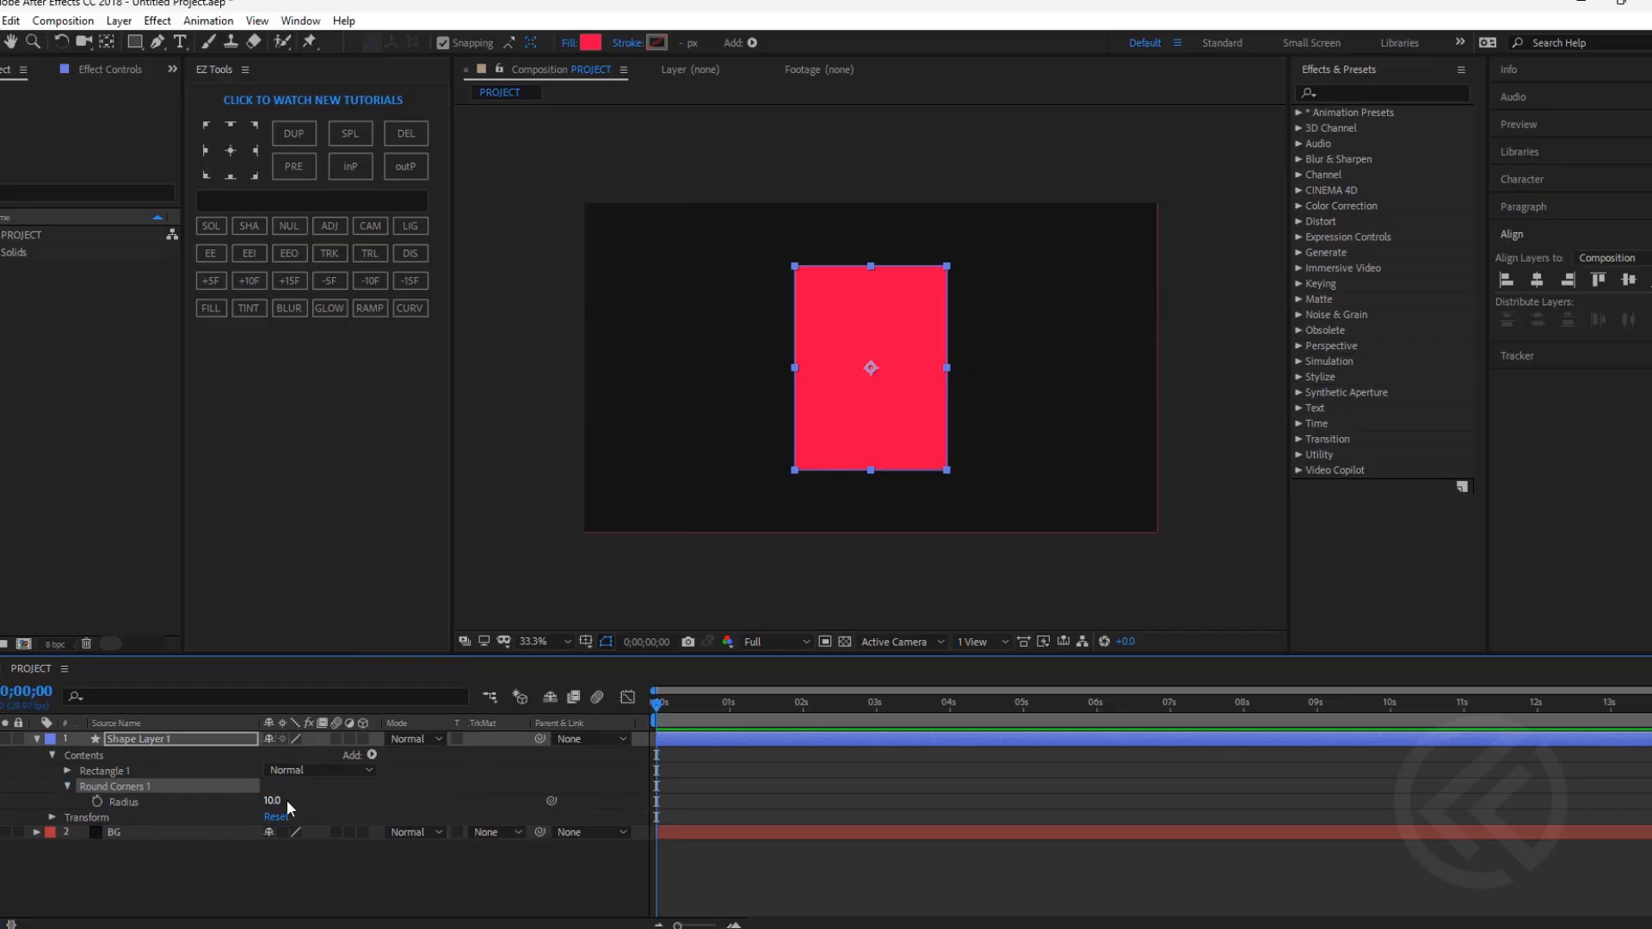
drag(267, 804, 292, 797)
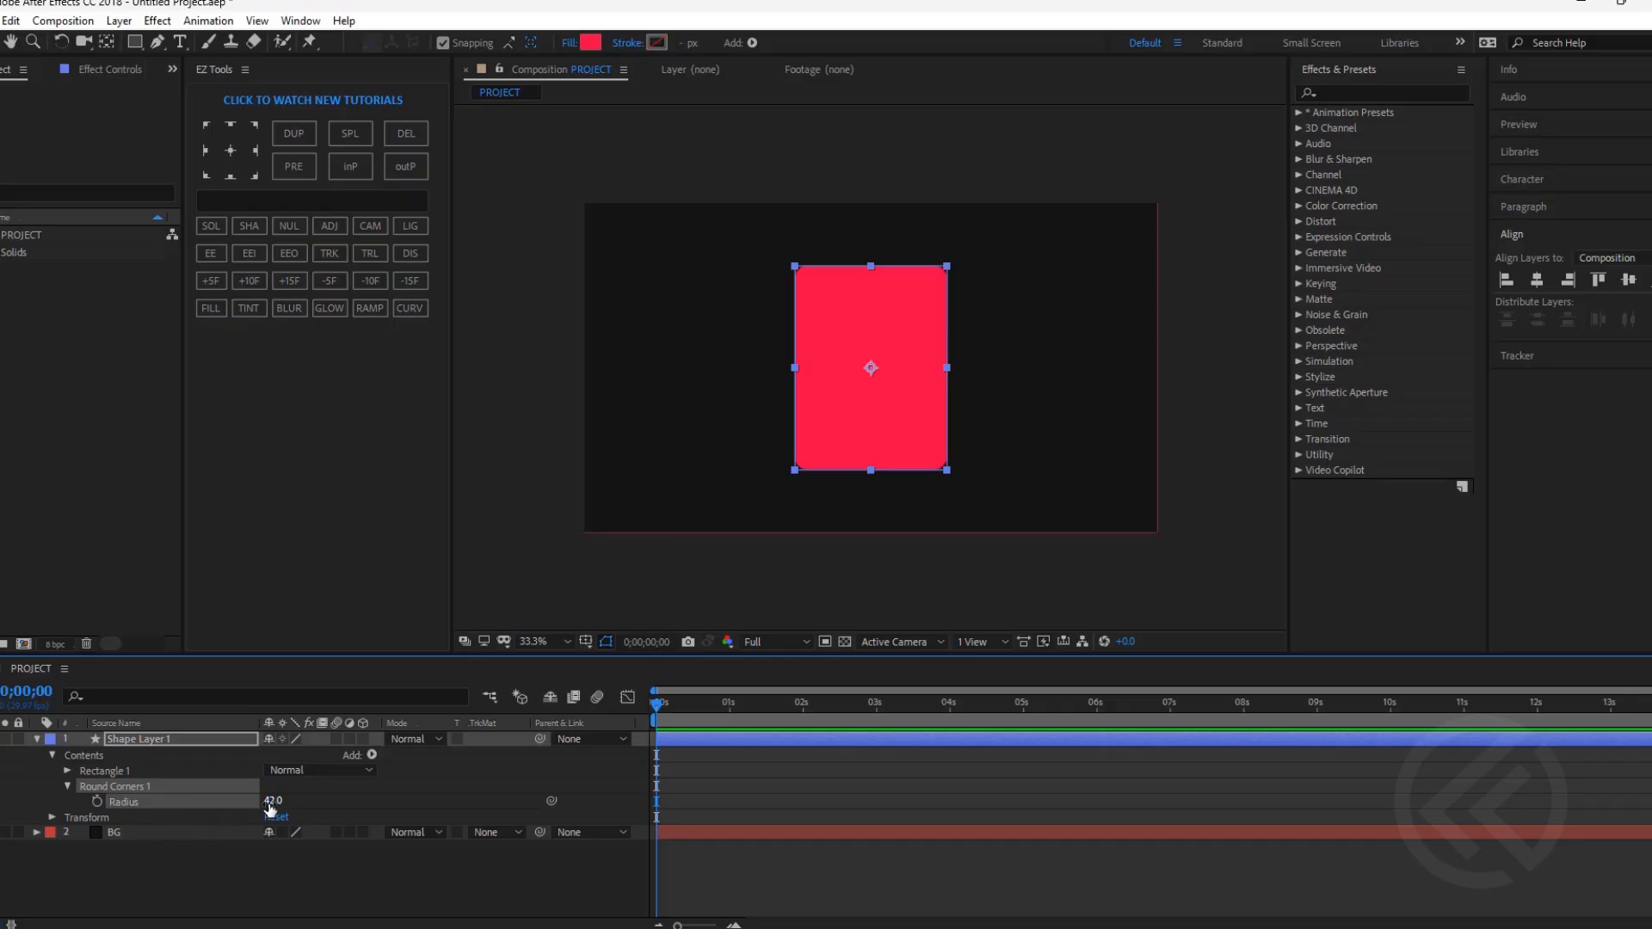
drag(270, 807, 260, 804)
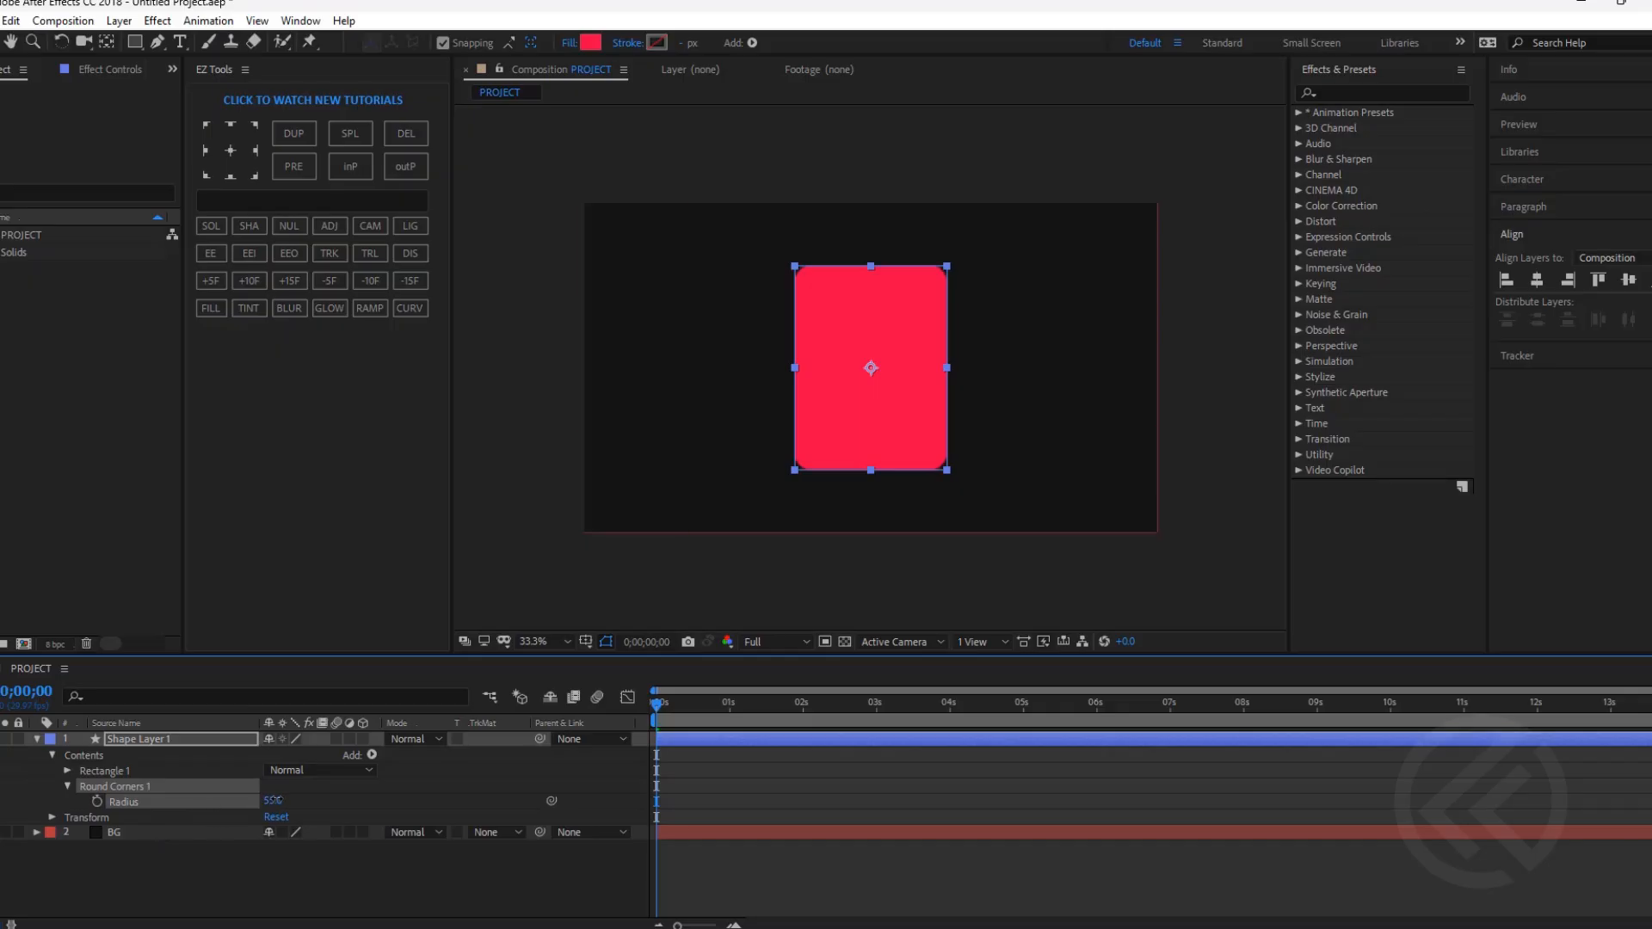
click(799, 802)
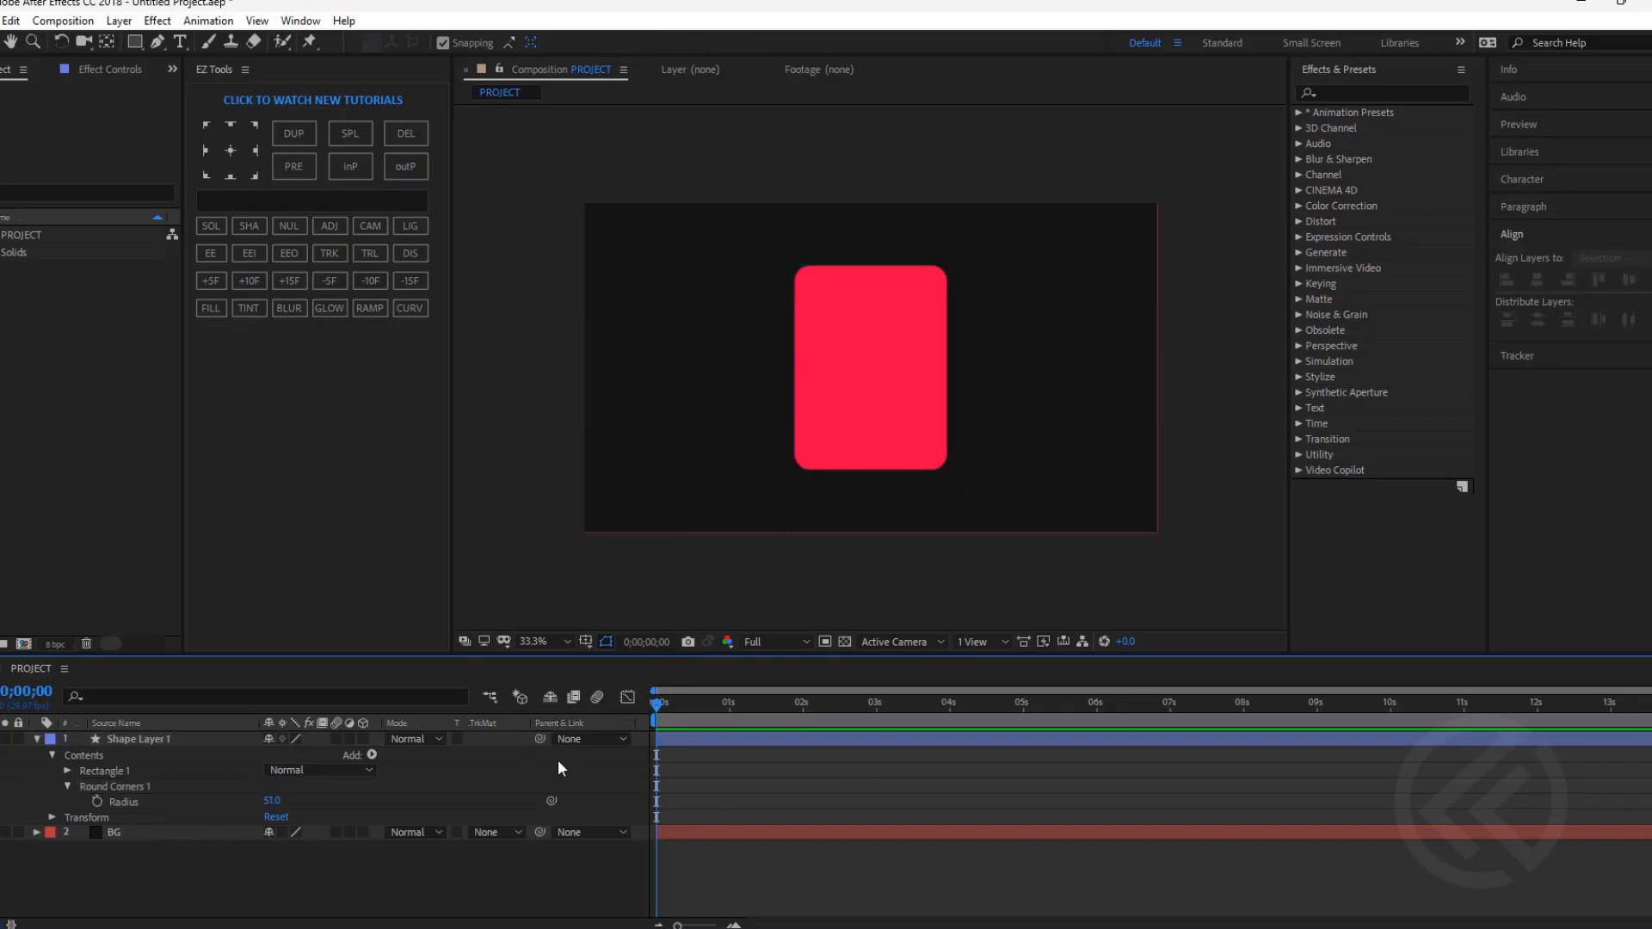
click(34, 737)
click(35, 738)
click(946, 835)
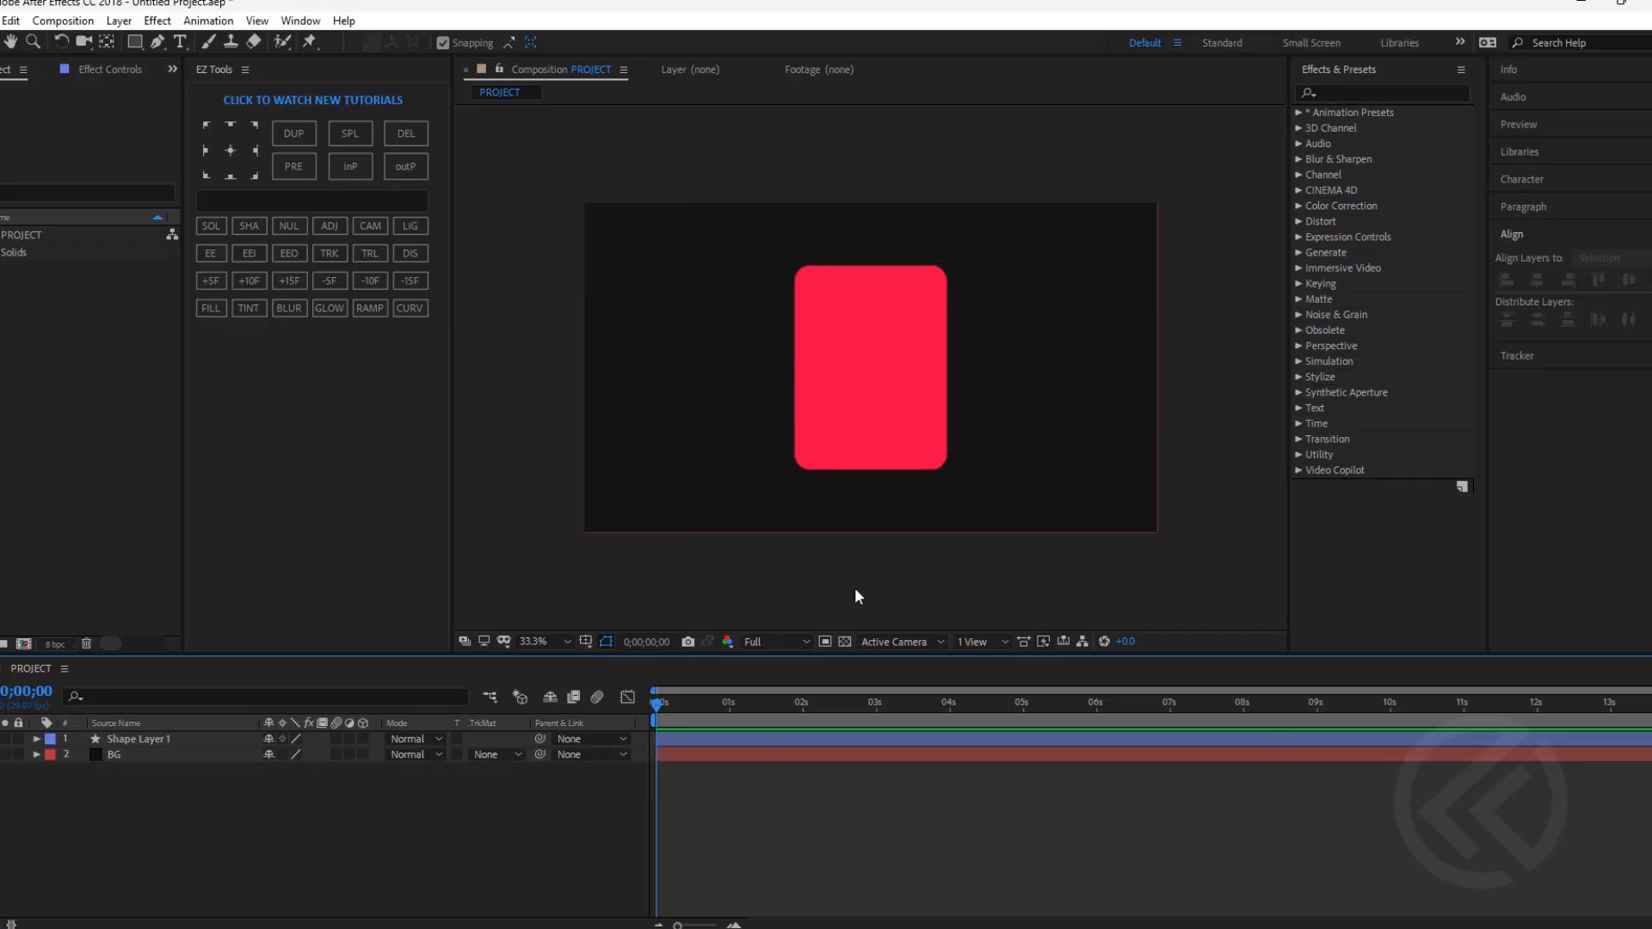
Move the current time to 0;00;01;23 and apply a gradient ramp effect to the rounded rectangle layer.
click(867, 401)
click(852, 807)
drag(715, 703, 786, 736)
click(805, 739)
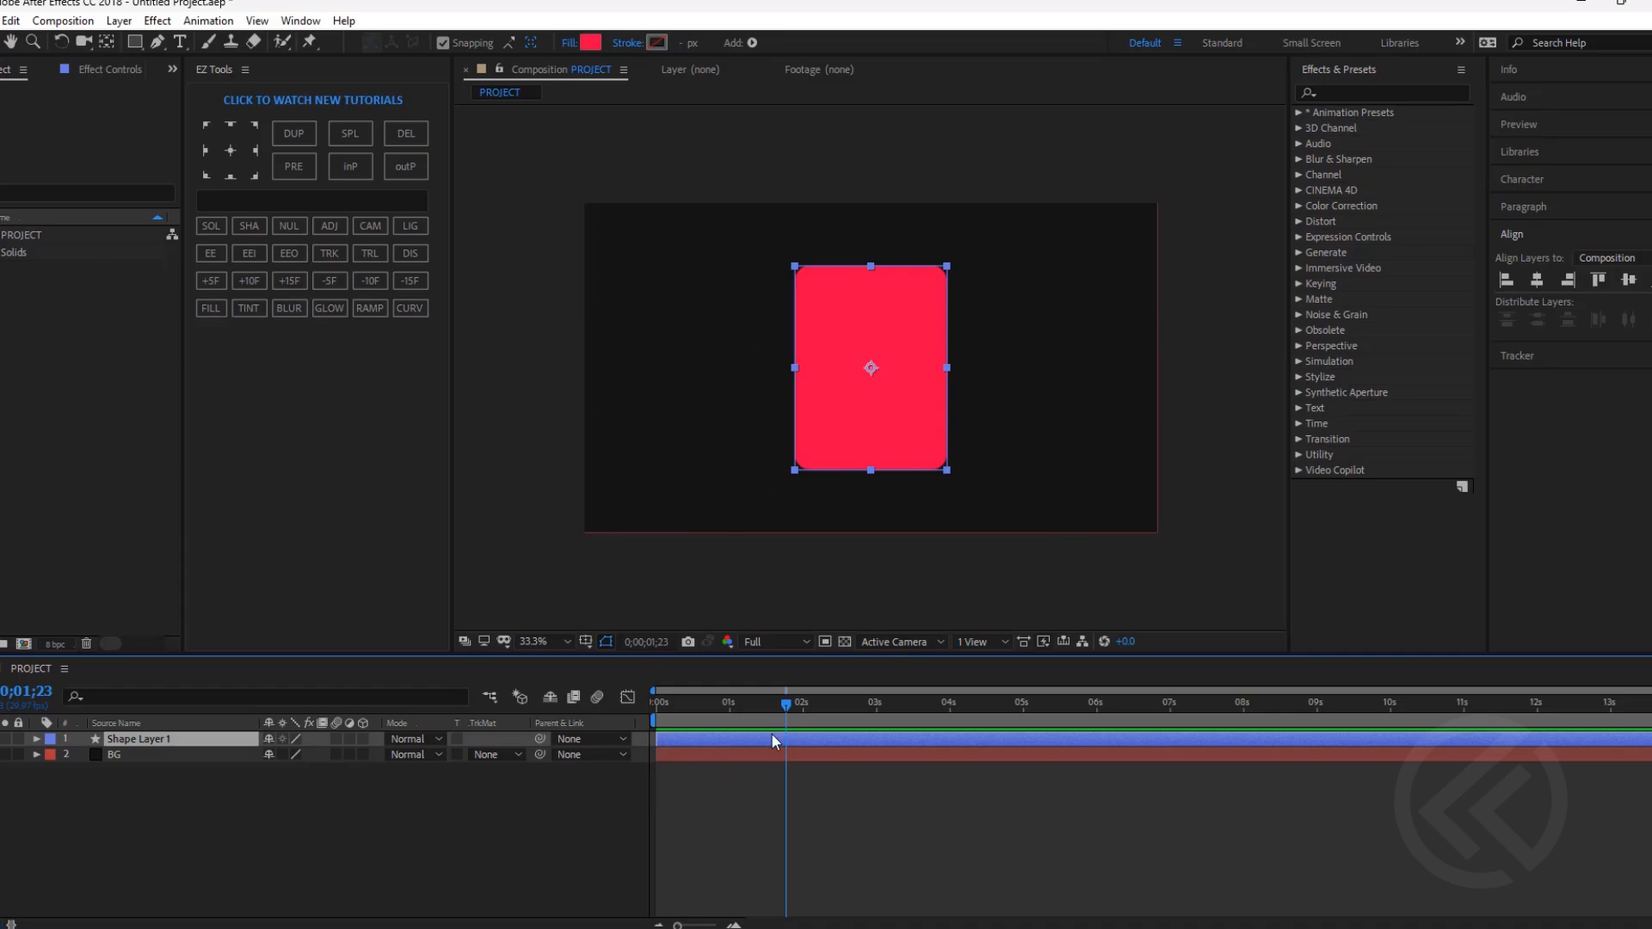
click(370, 308)
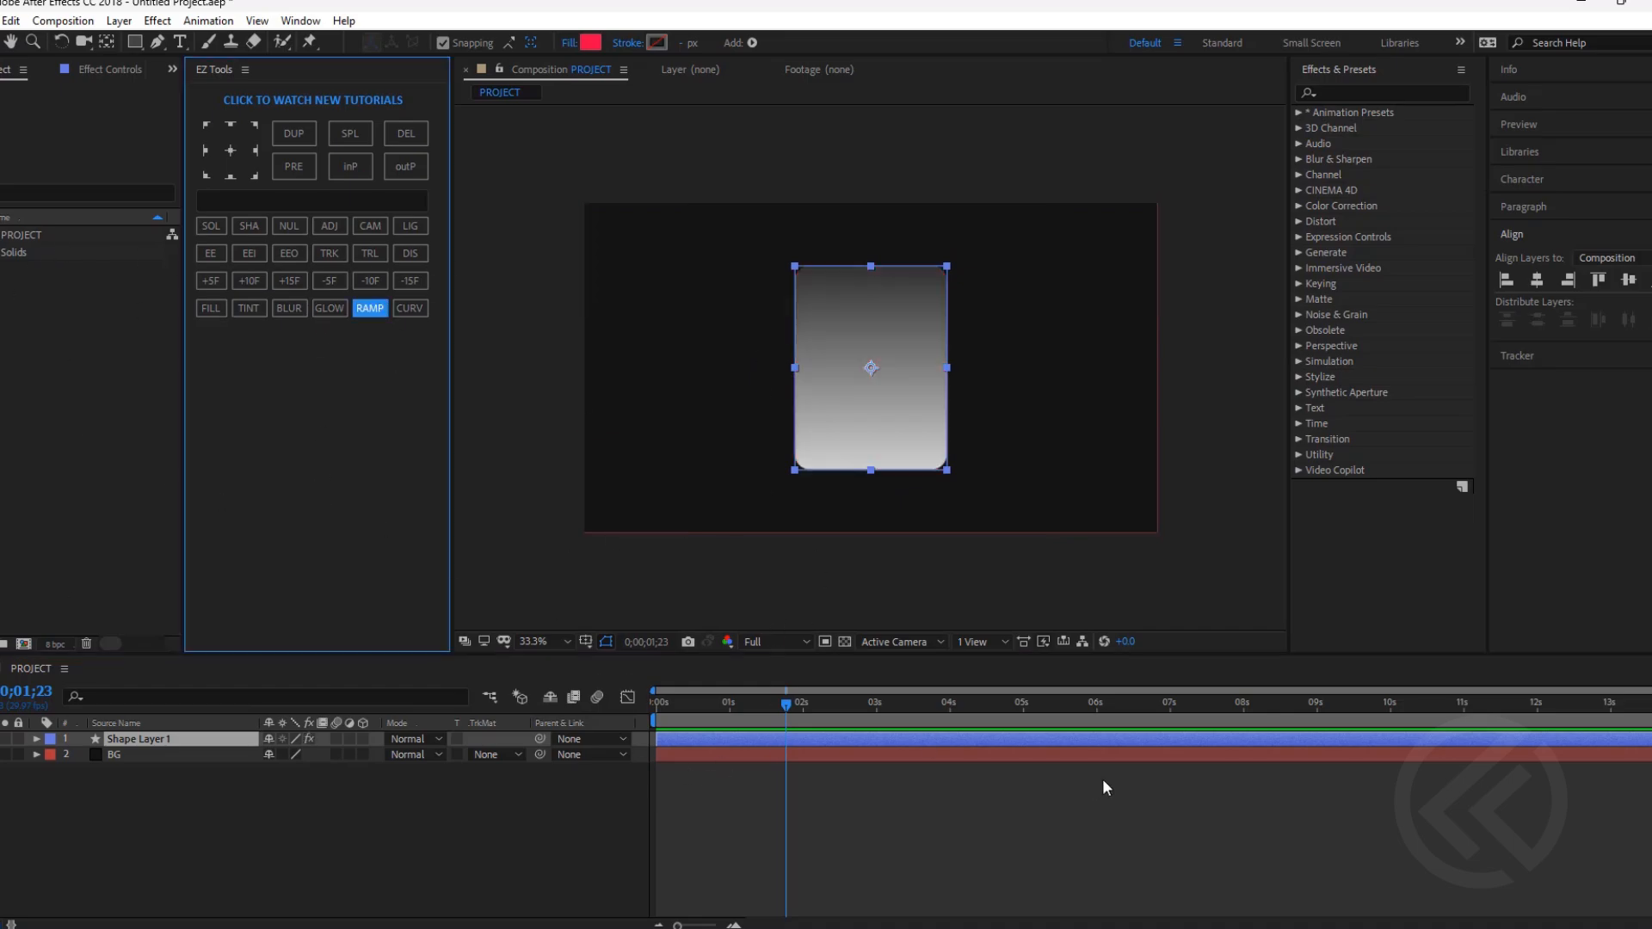
click(911, 762)
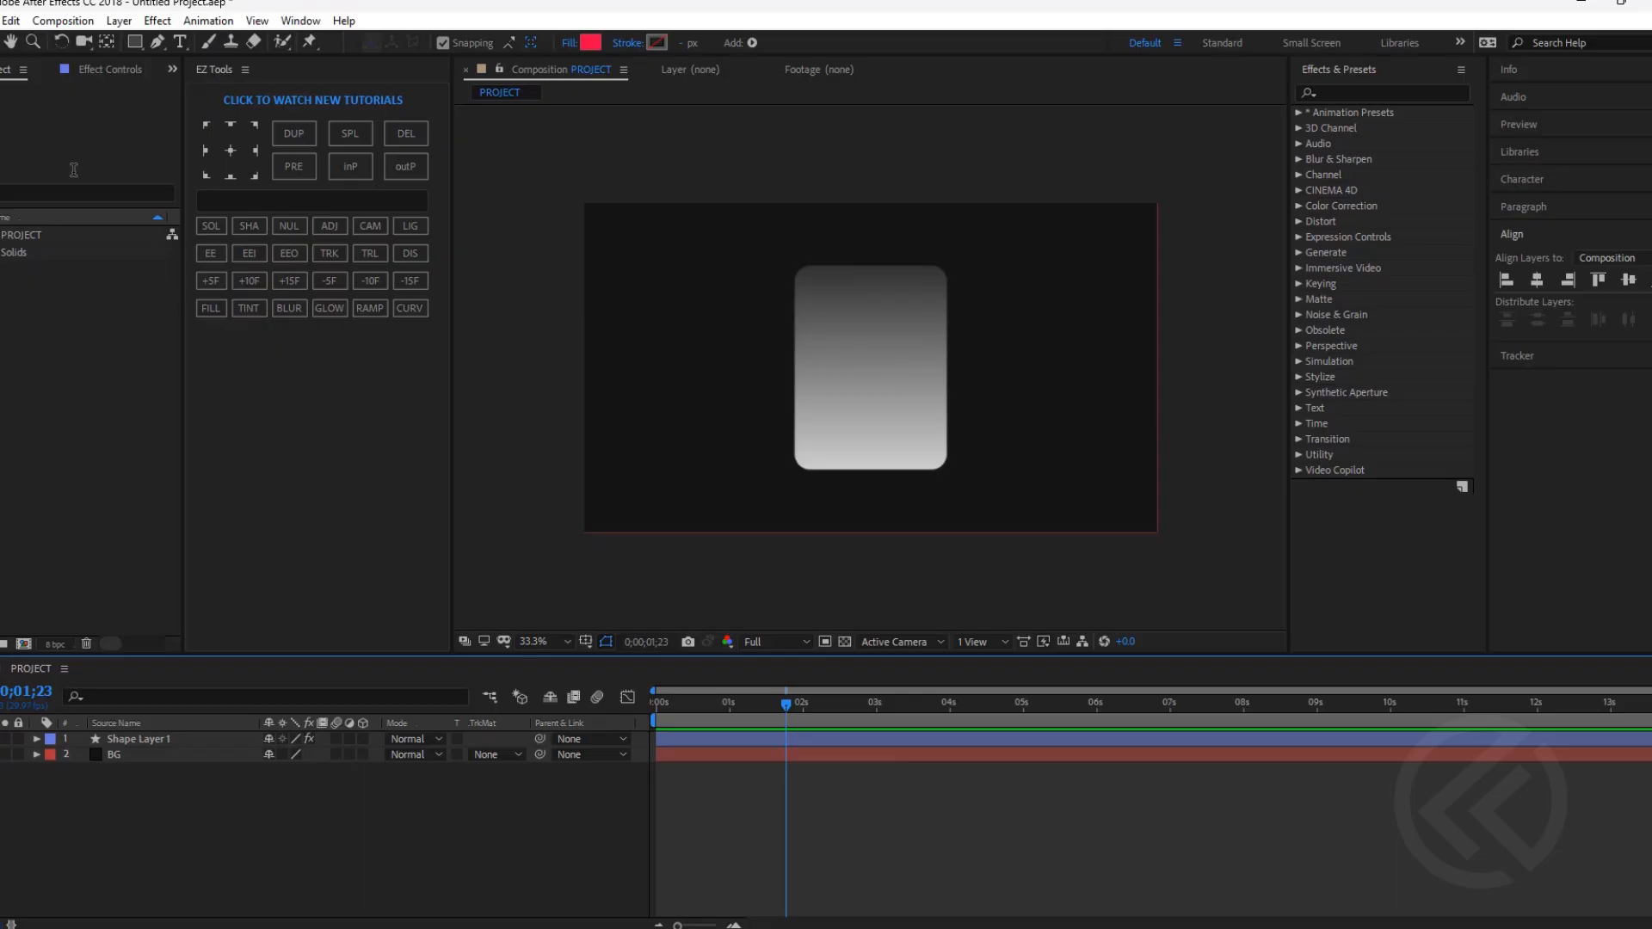
Show the rounded rectangle's effect settings, widen their panel, and set the gradient ramp's start color to a slightly darkened red.
click(112, 69)
drag(179, 169, 215, 169)
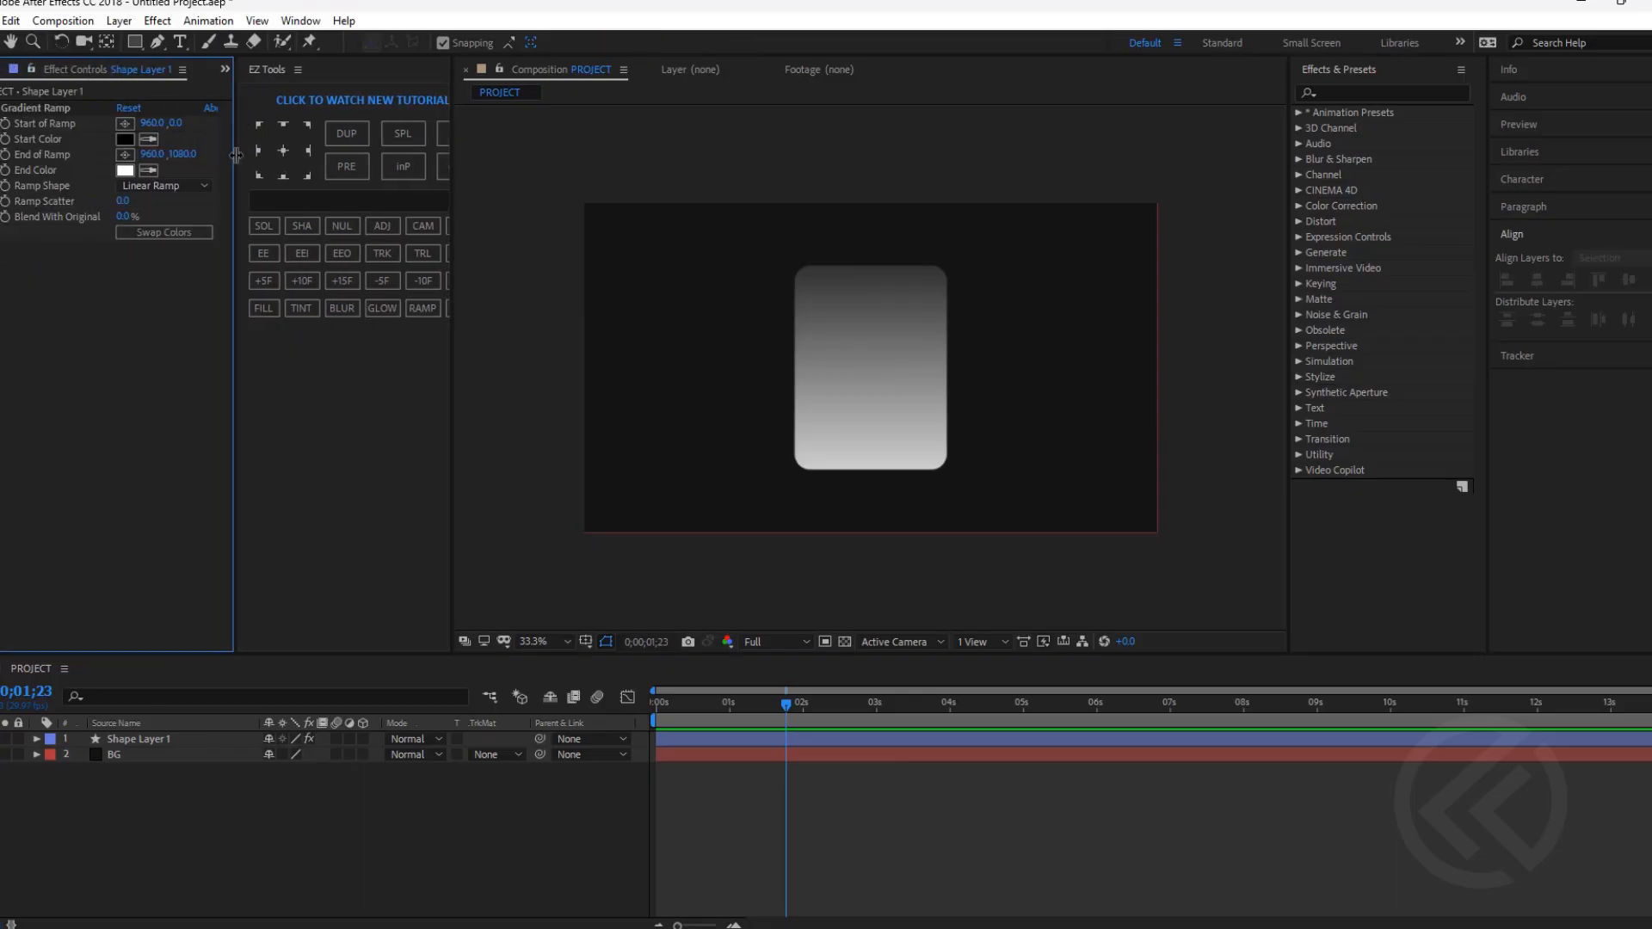
click(115, 140)
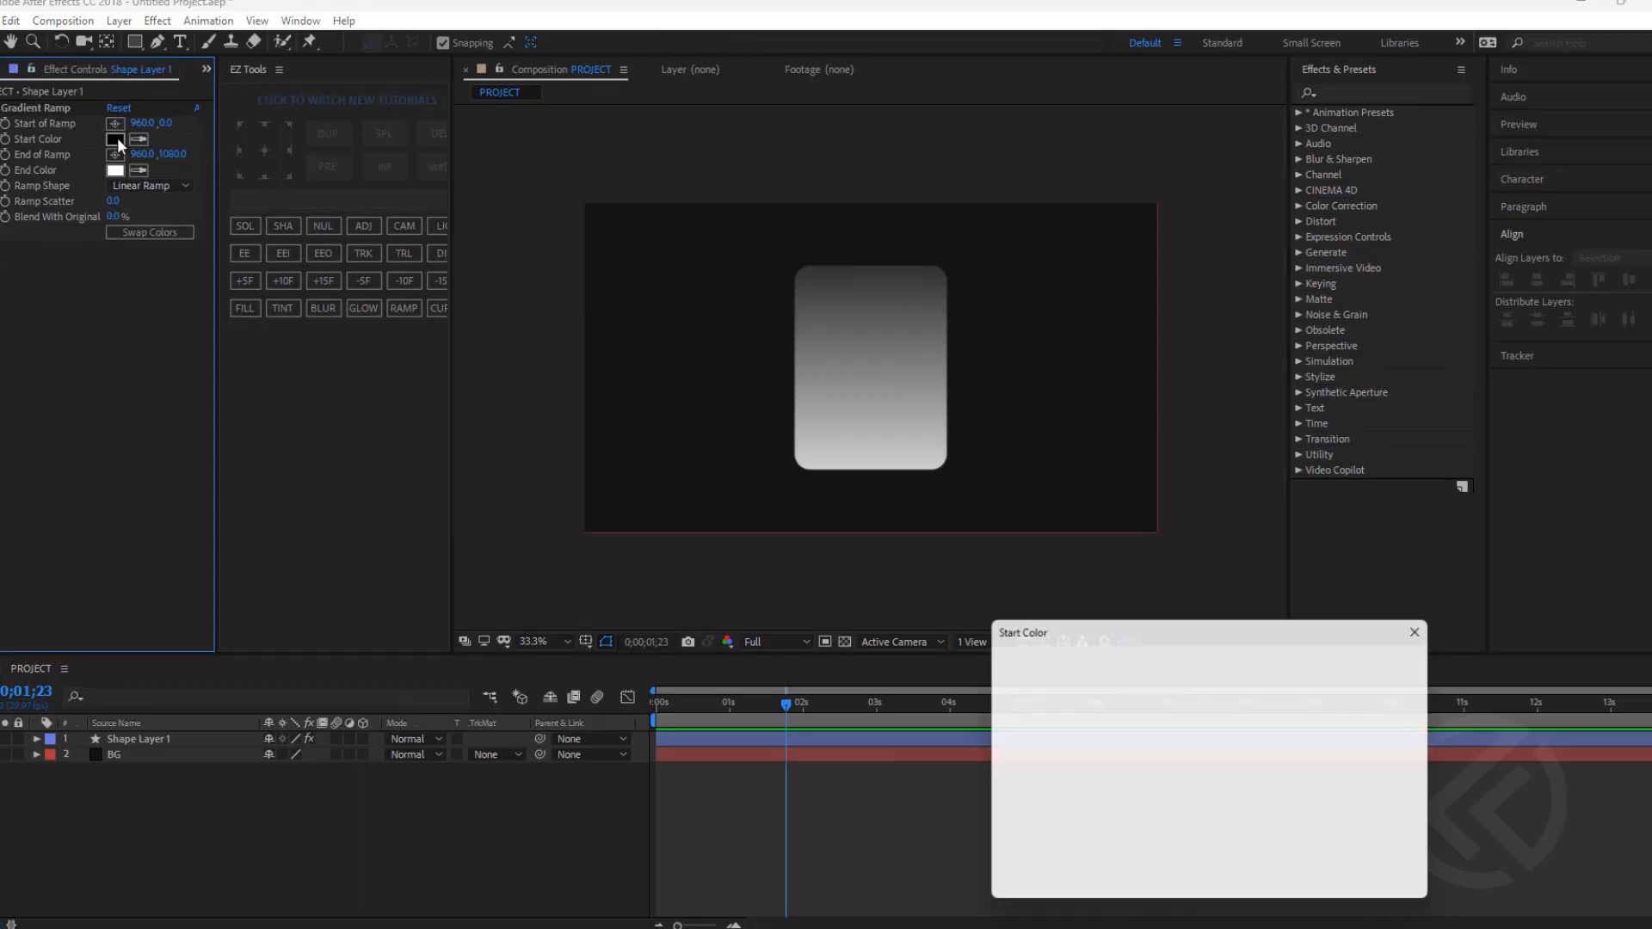
click(1223, 677)
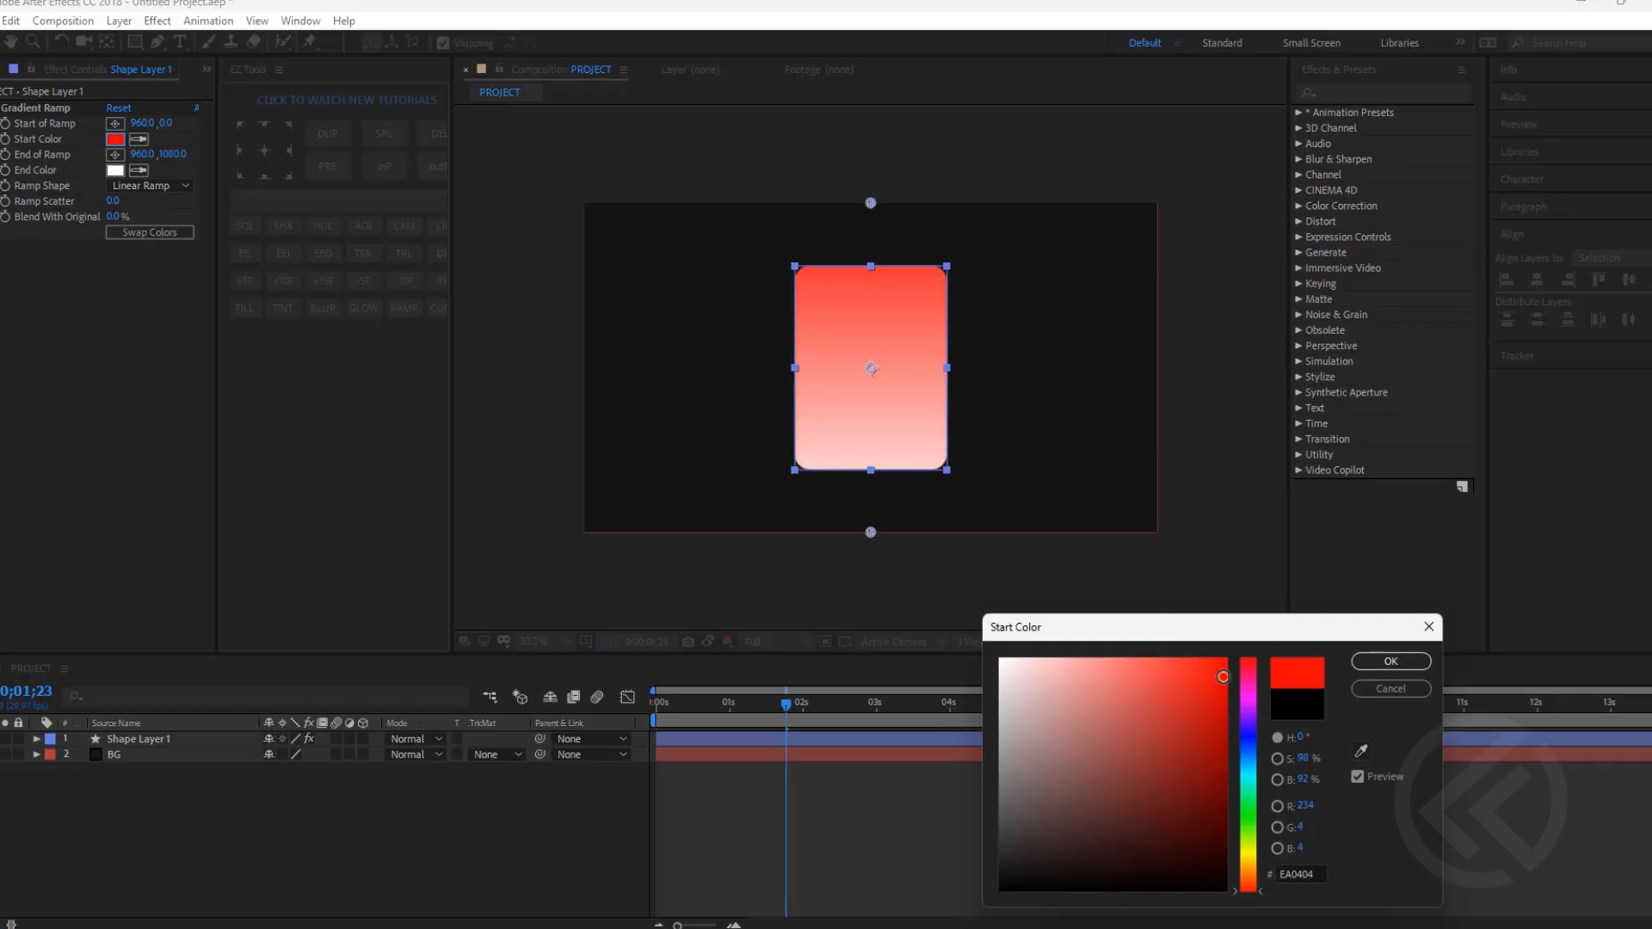
click(1224, 689)
drag(1224, 686, 1223, 703)
click(1382, 662)
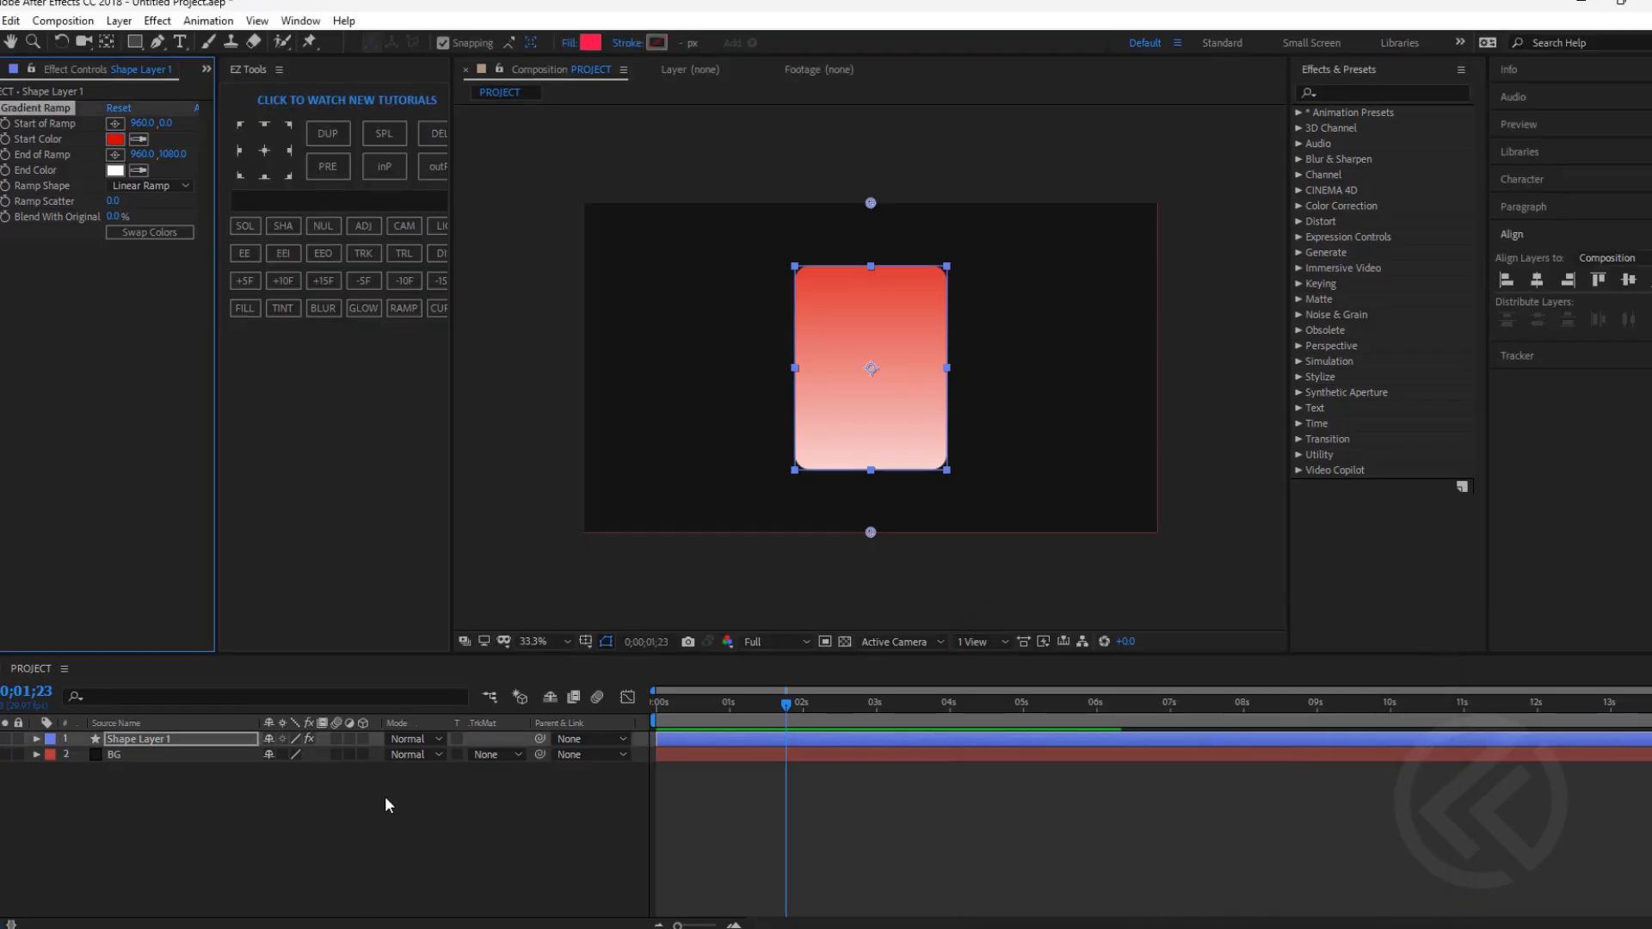
Set the gradient ramp's end color to a saturated bright pink.
click(114, 170)
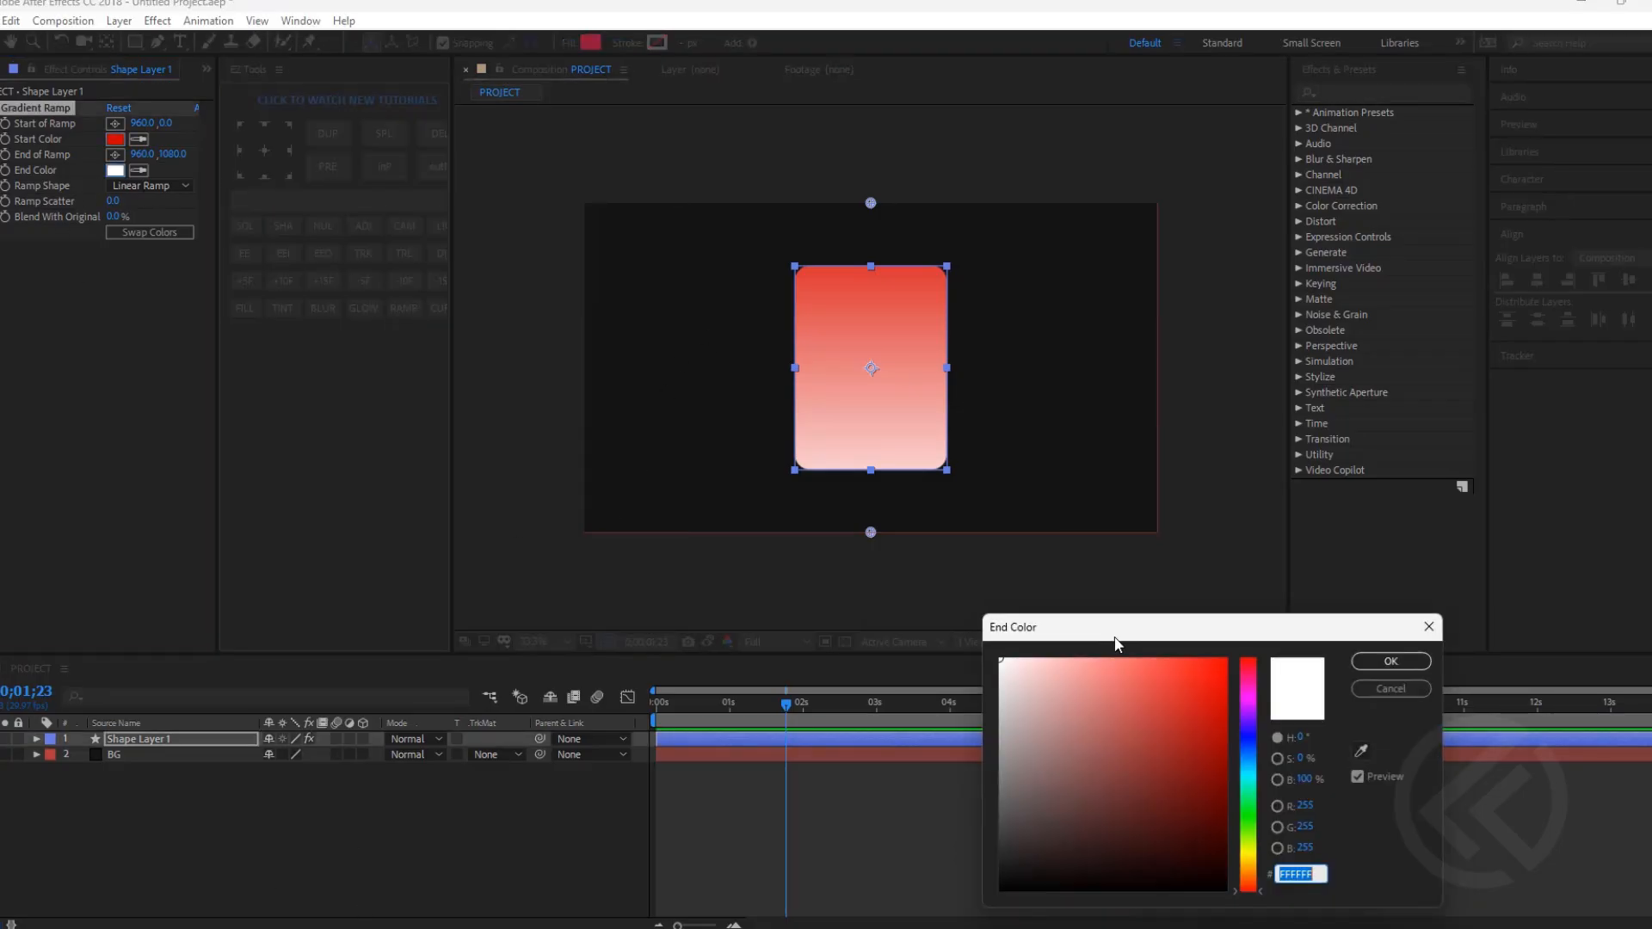
click(1249, 674)
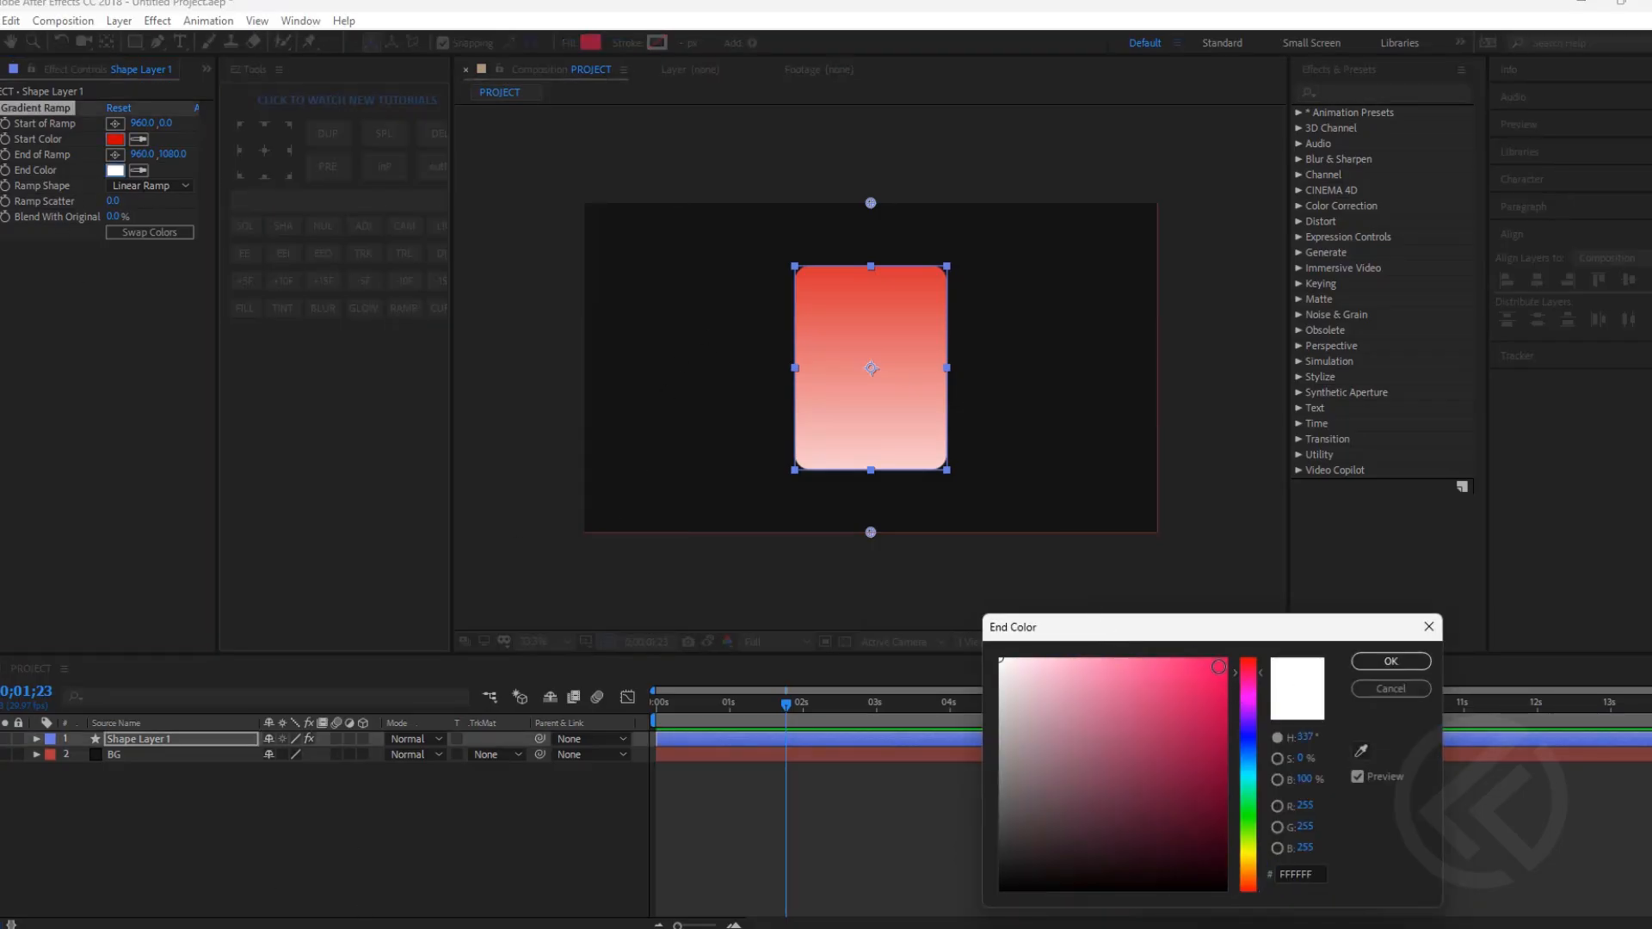
click(1219, 667)
mouse_move(1208, 689)
mouse_down()
mouse_move(1199, 717)
mouse_move(1222, 723)
mouse_move(1214, 693)
mouse_move(1170, 673)
mouse_move(1215, 674)
mouse_up()
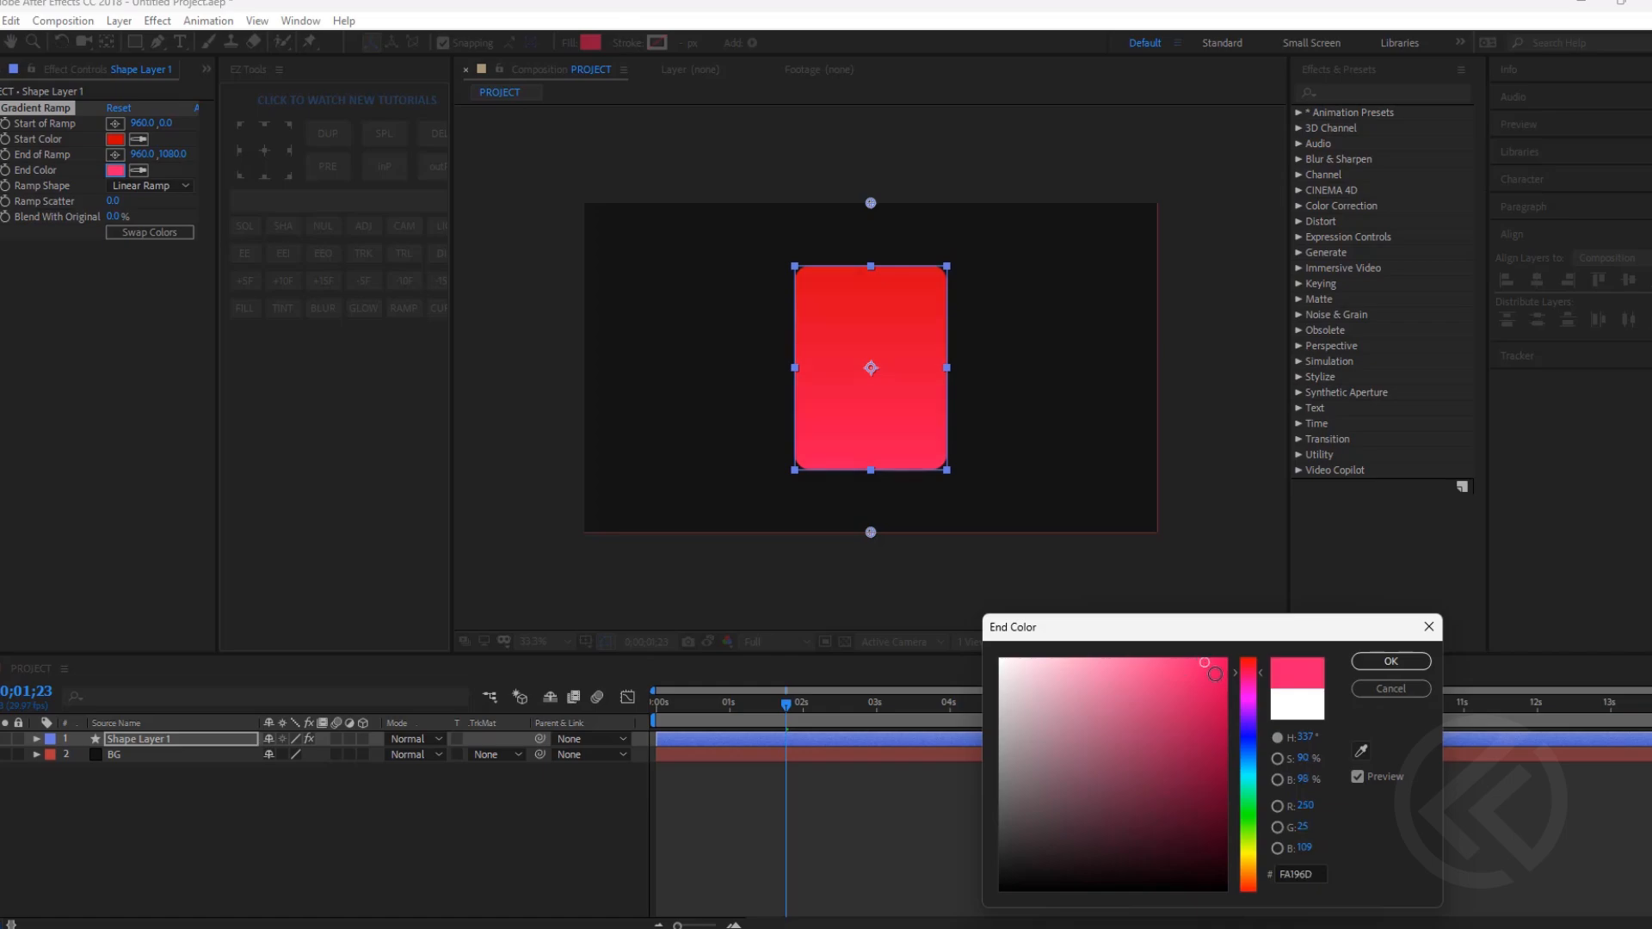
mouse_move(1172, 726)
mouse_down()
mouse_move(1201, 711)
mouse_move(1212, 666)
mouse_up()
click(1194, 677)
click(1207, 690)
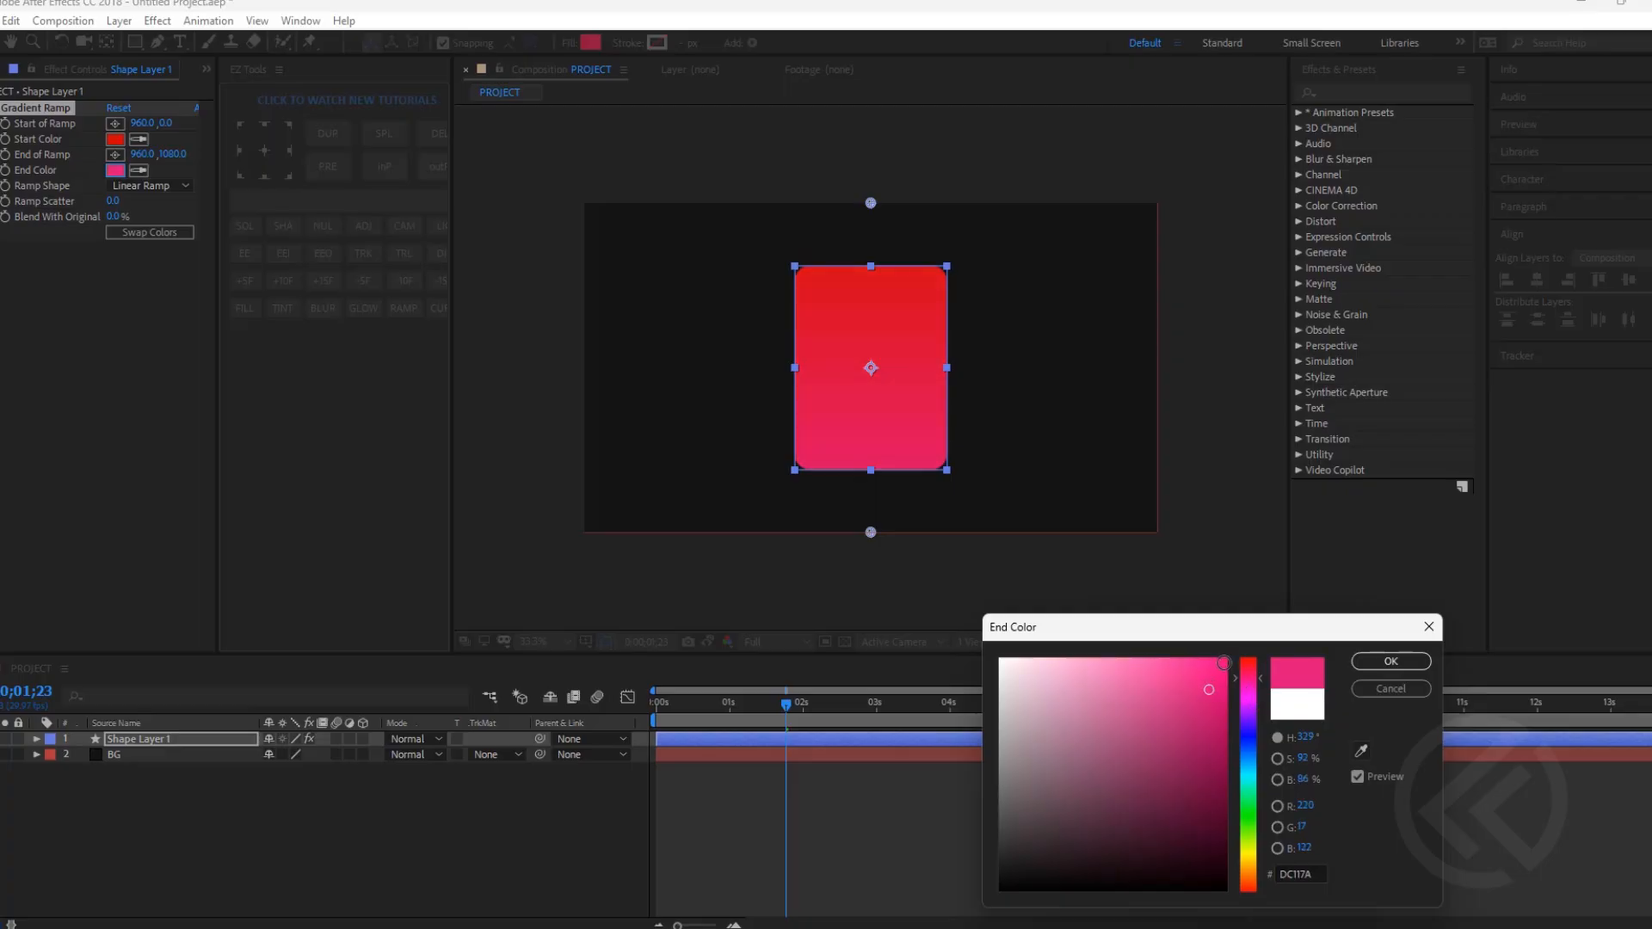
click(1222, 671)
click(1391, 664)
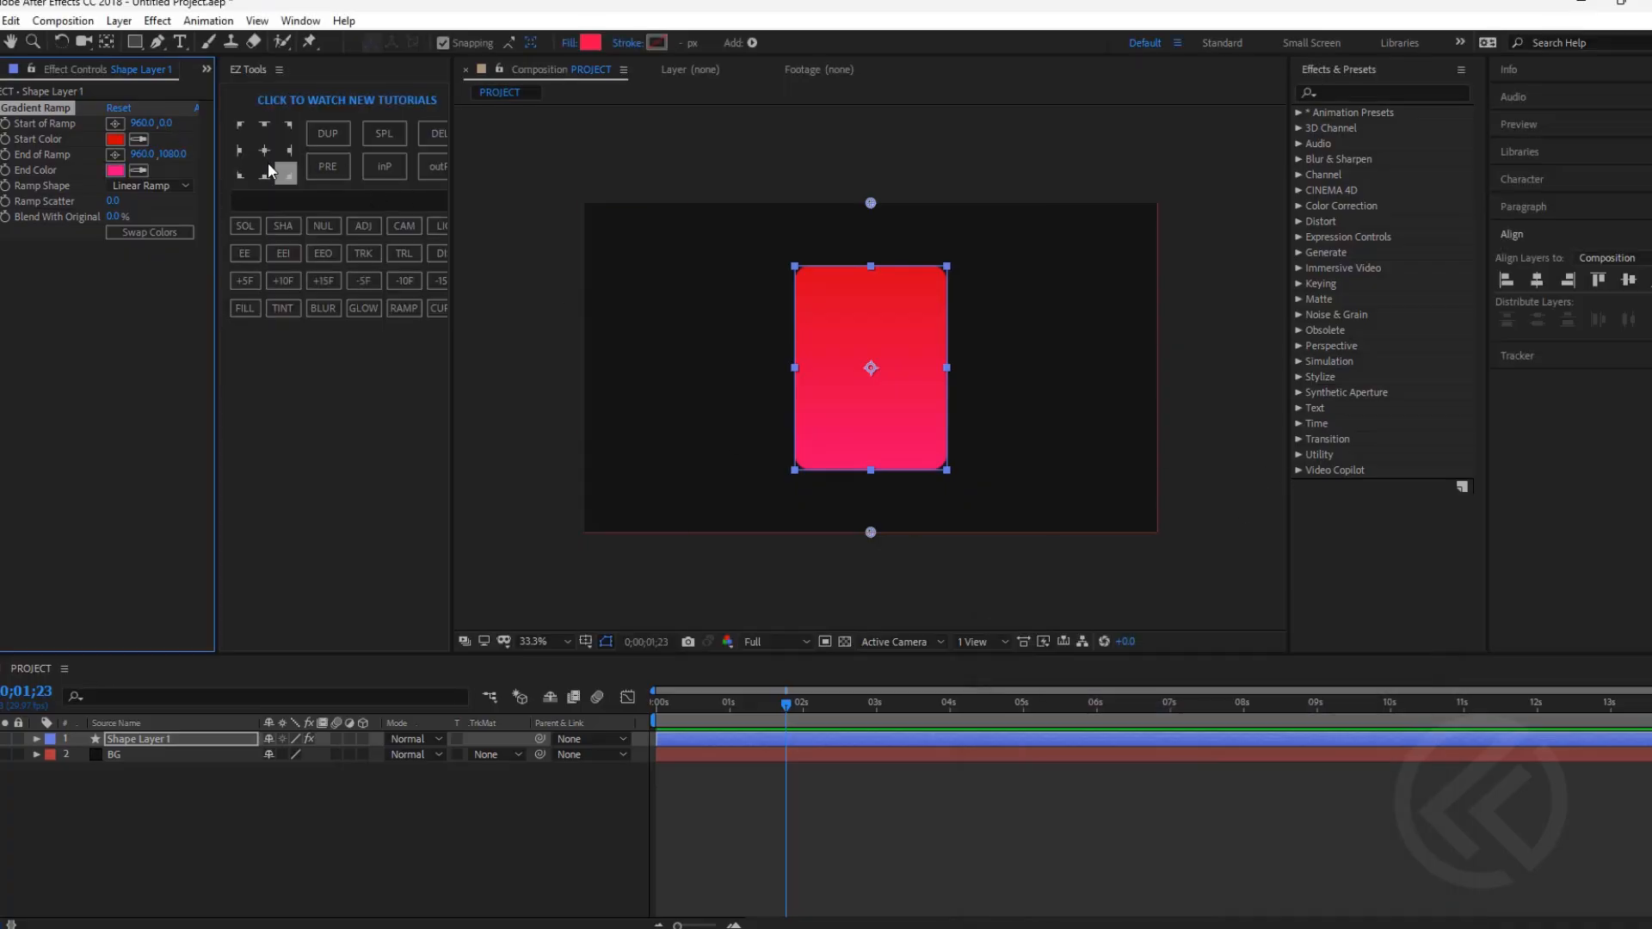
Set the gradient ramp's start point to 960, 35 and its end point to 960, 935, then deselect the layer.
drag(196, 123, 57, 154)
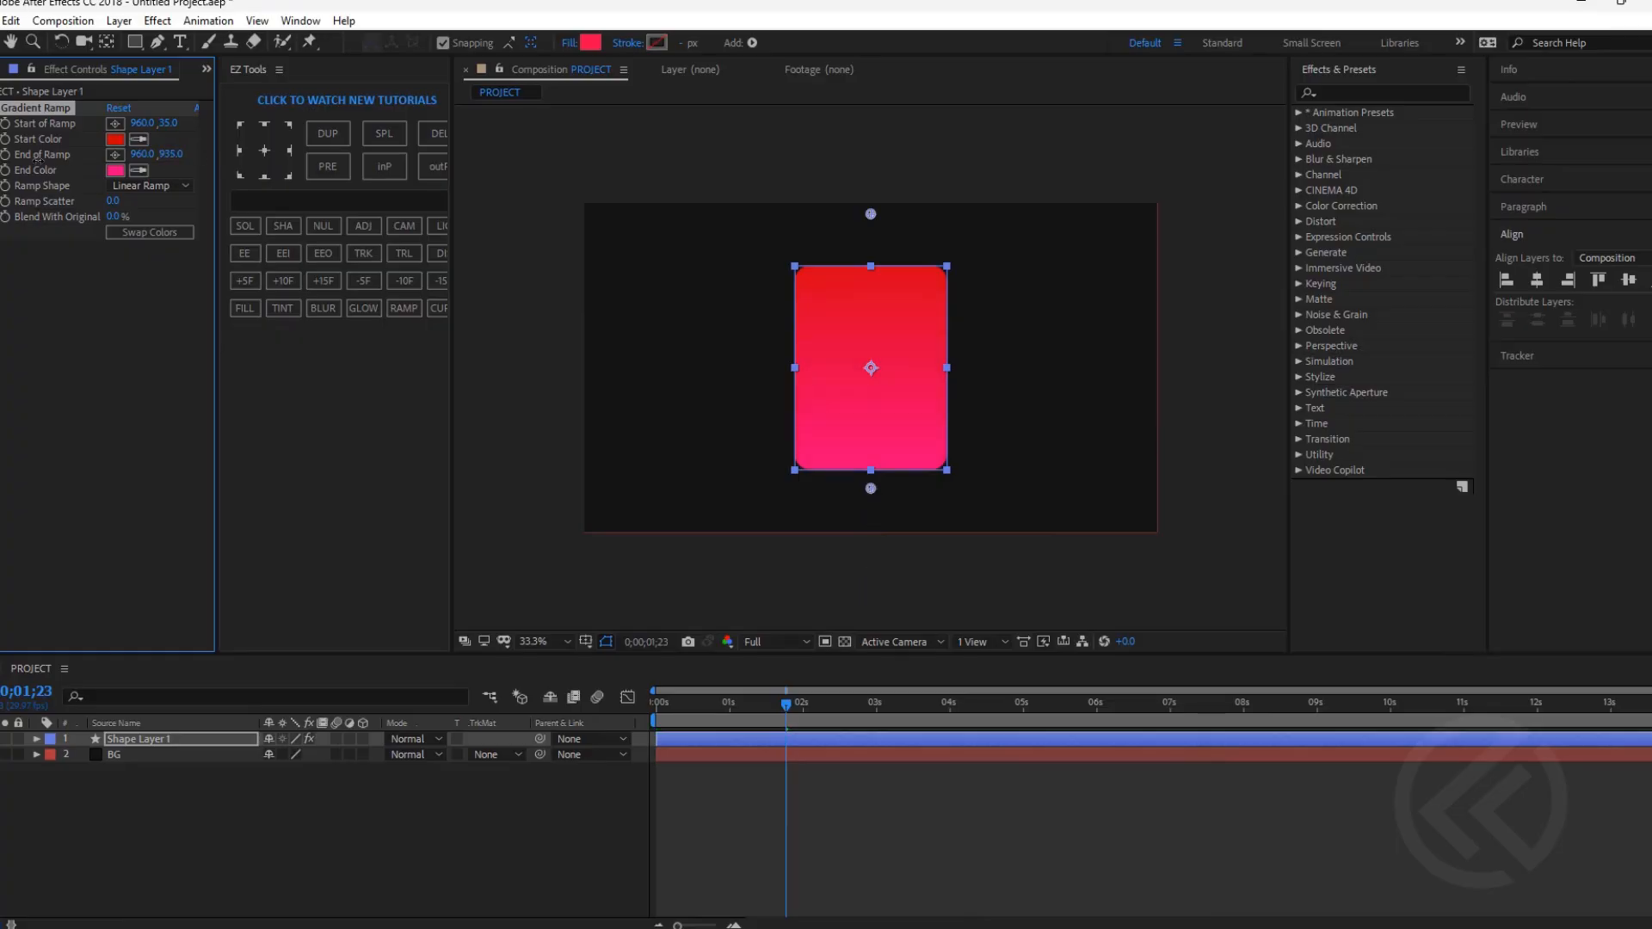
click(915, 823)
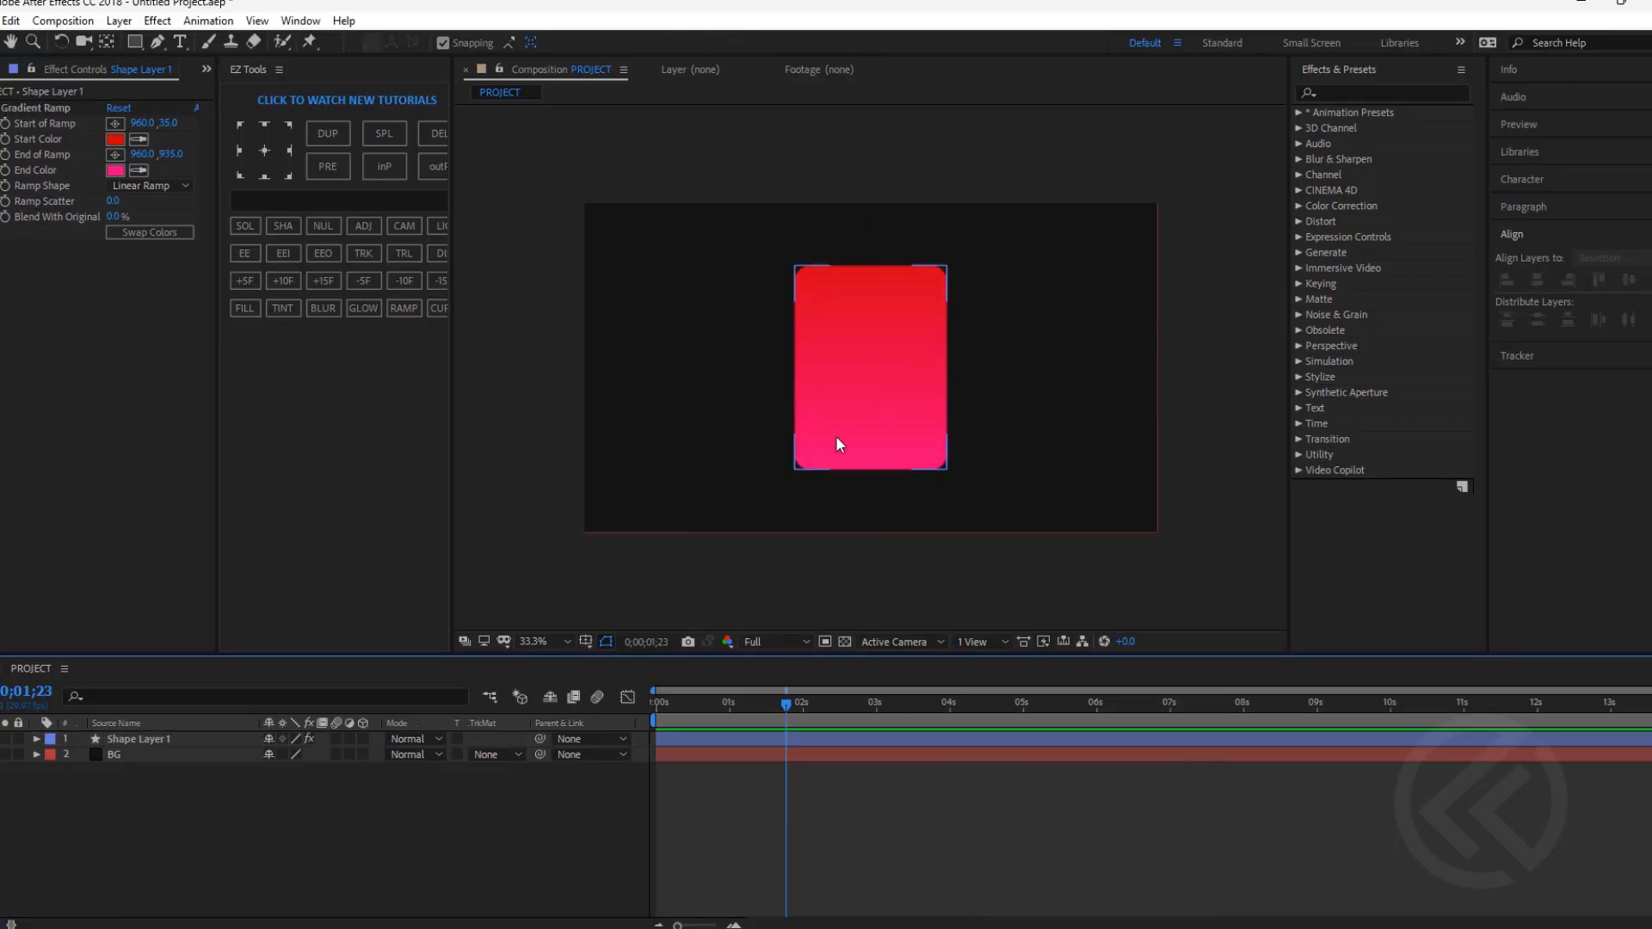
click(870, 406)
click(845, 768)
Find the CC Light Sweep effect by searching for "cc lig" and apply it to the rounded rectangle layer.
click(826, 740)
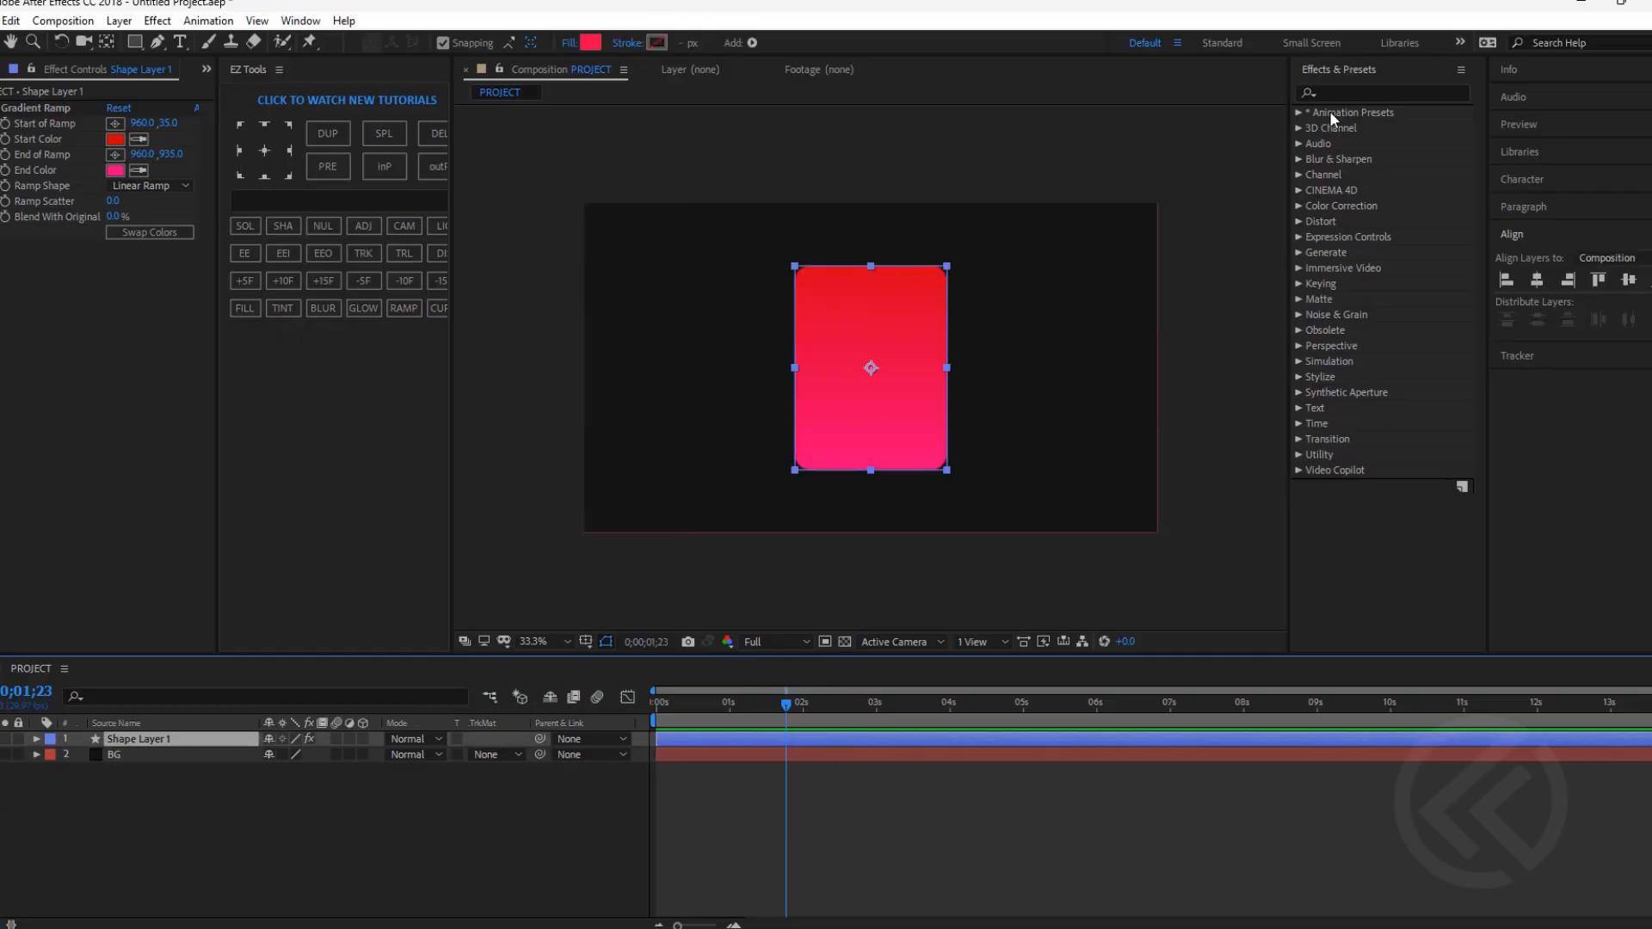
click(1364, 94)
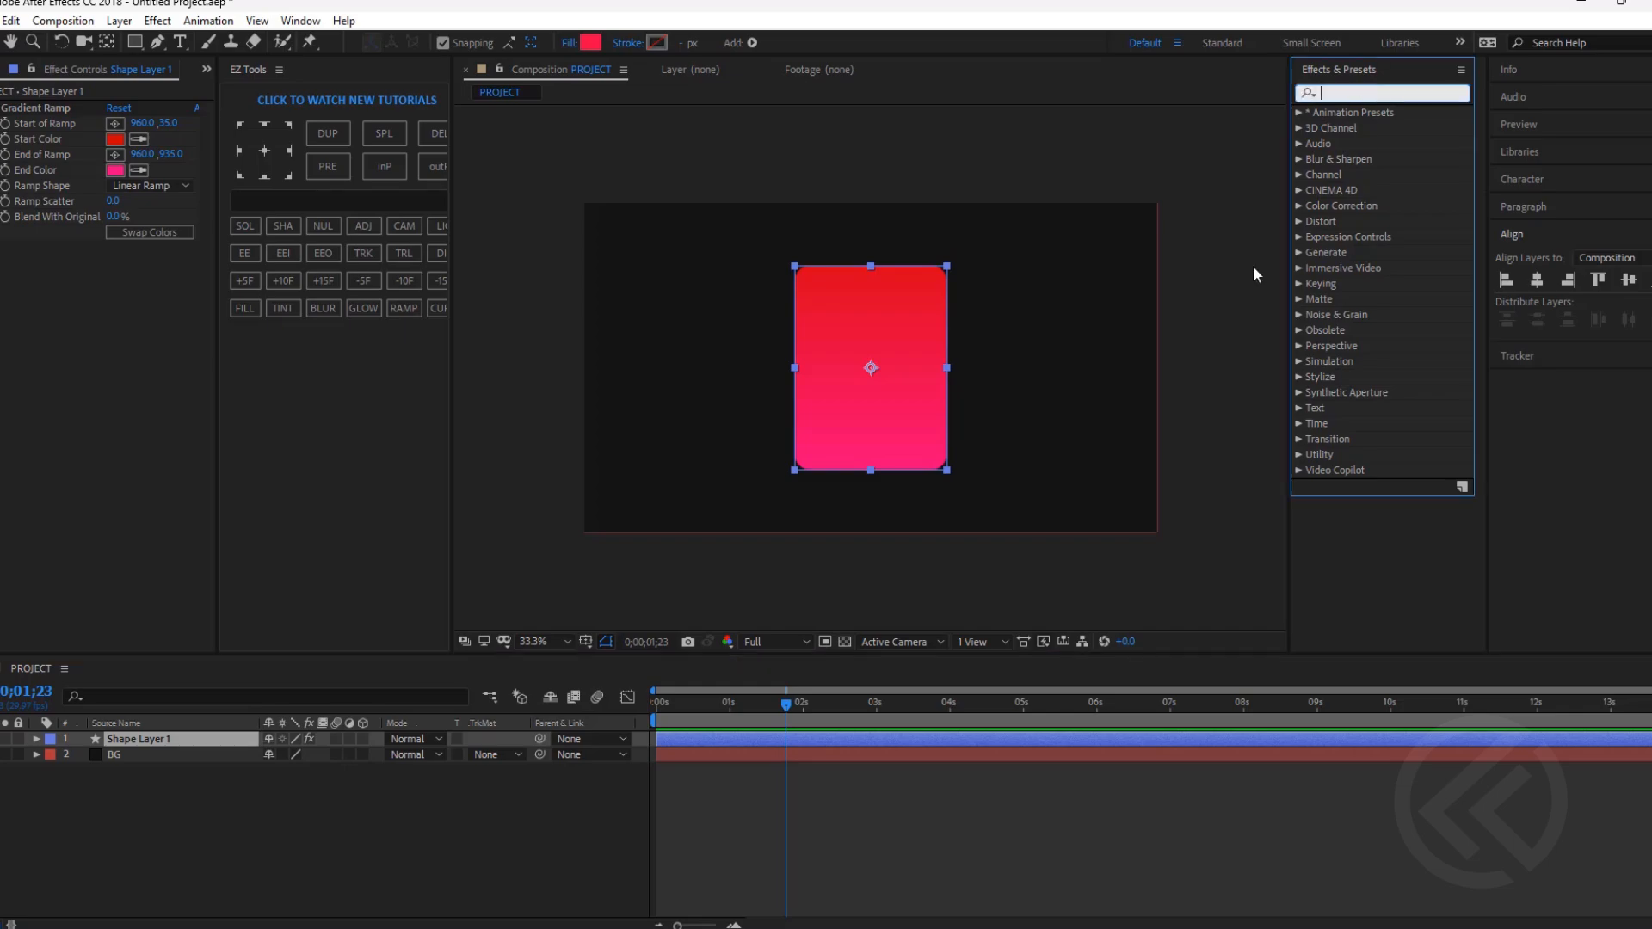
text(cc)
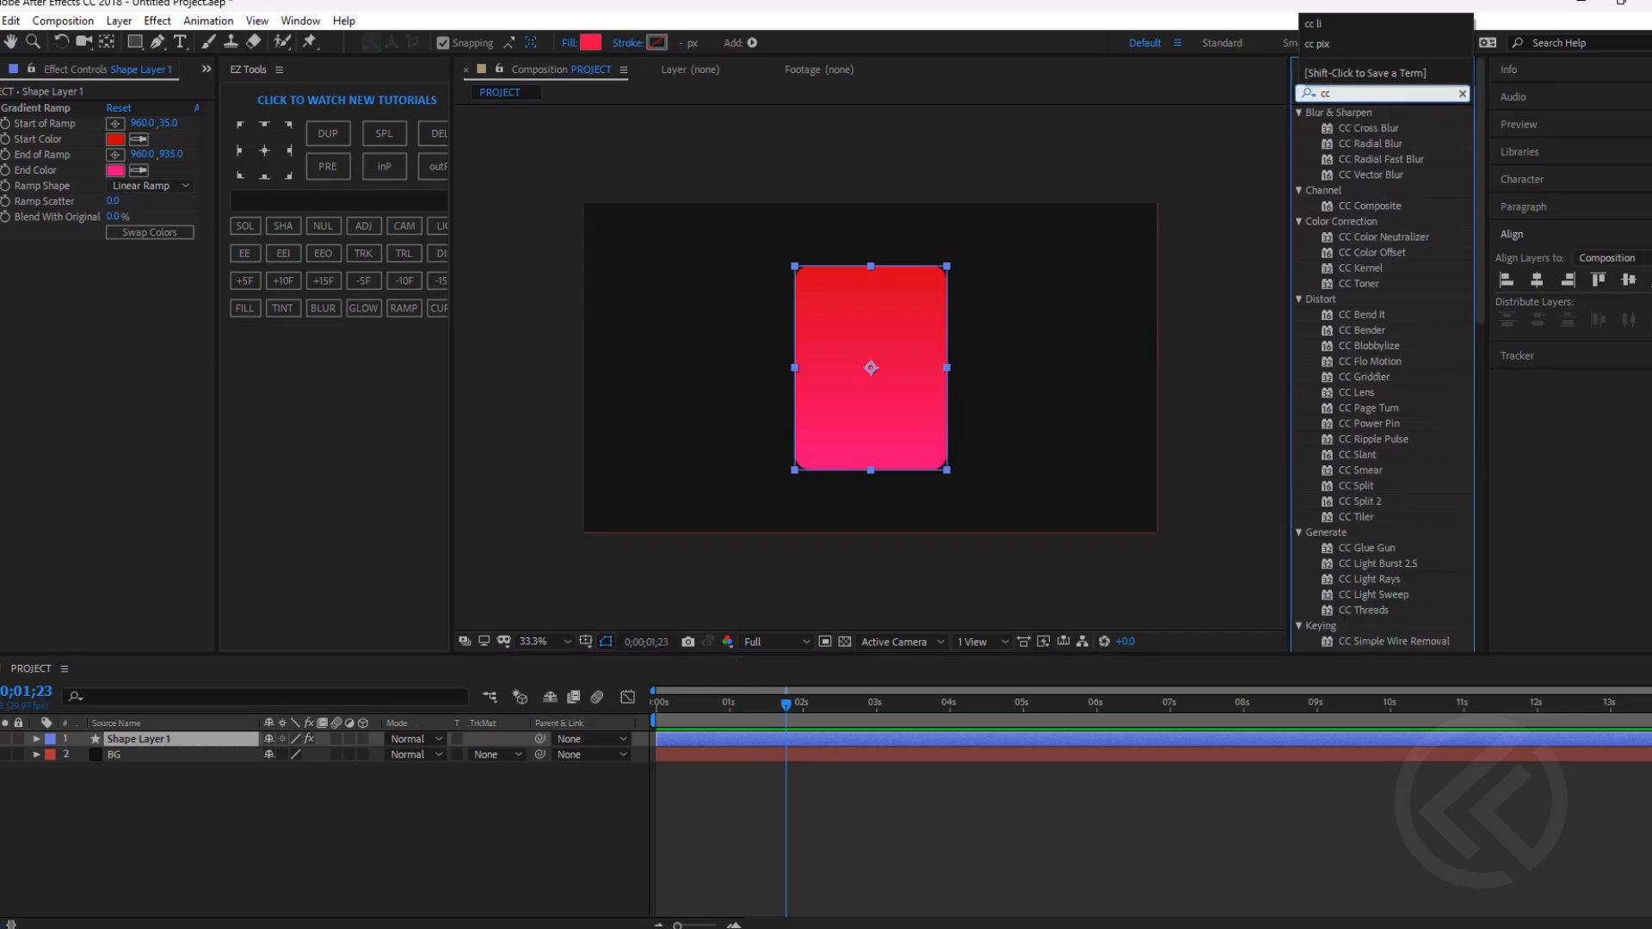
text(l)
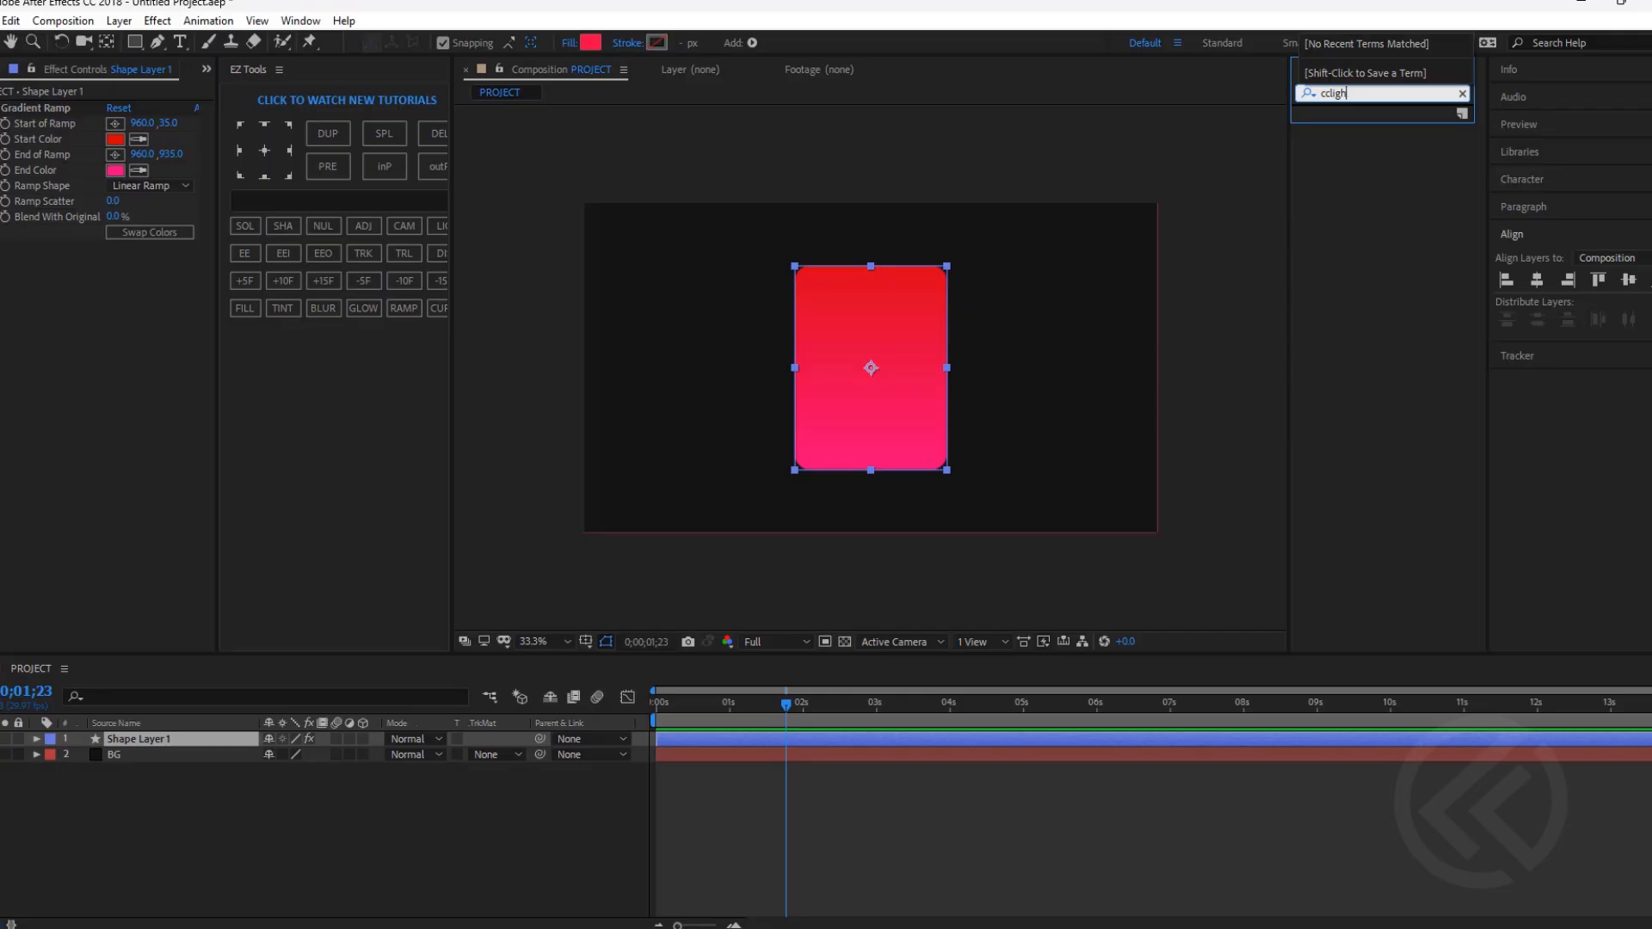
key(BackSpace)
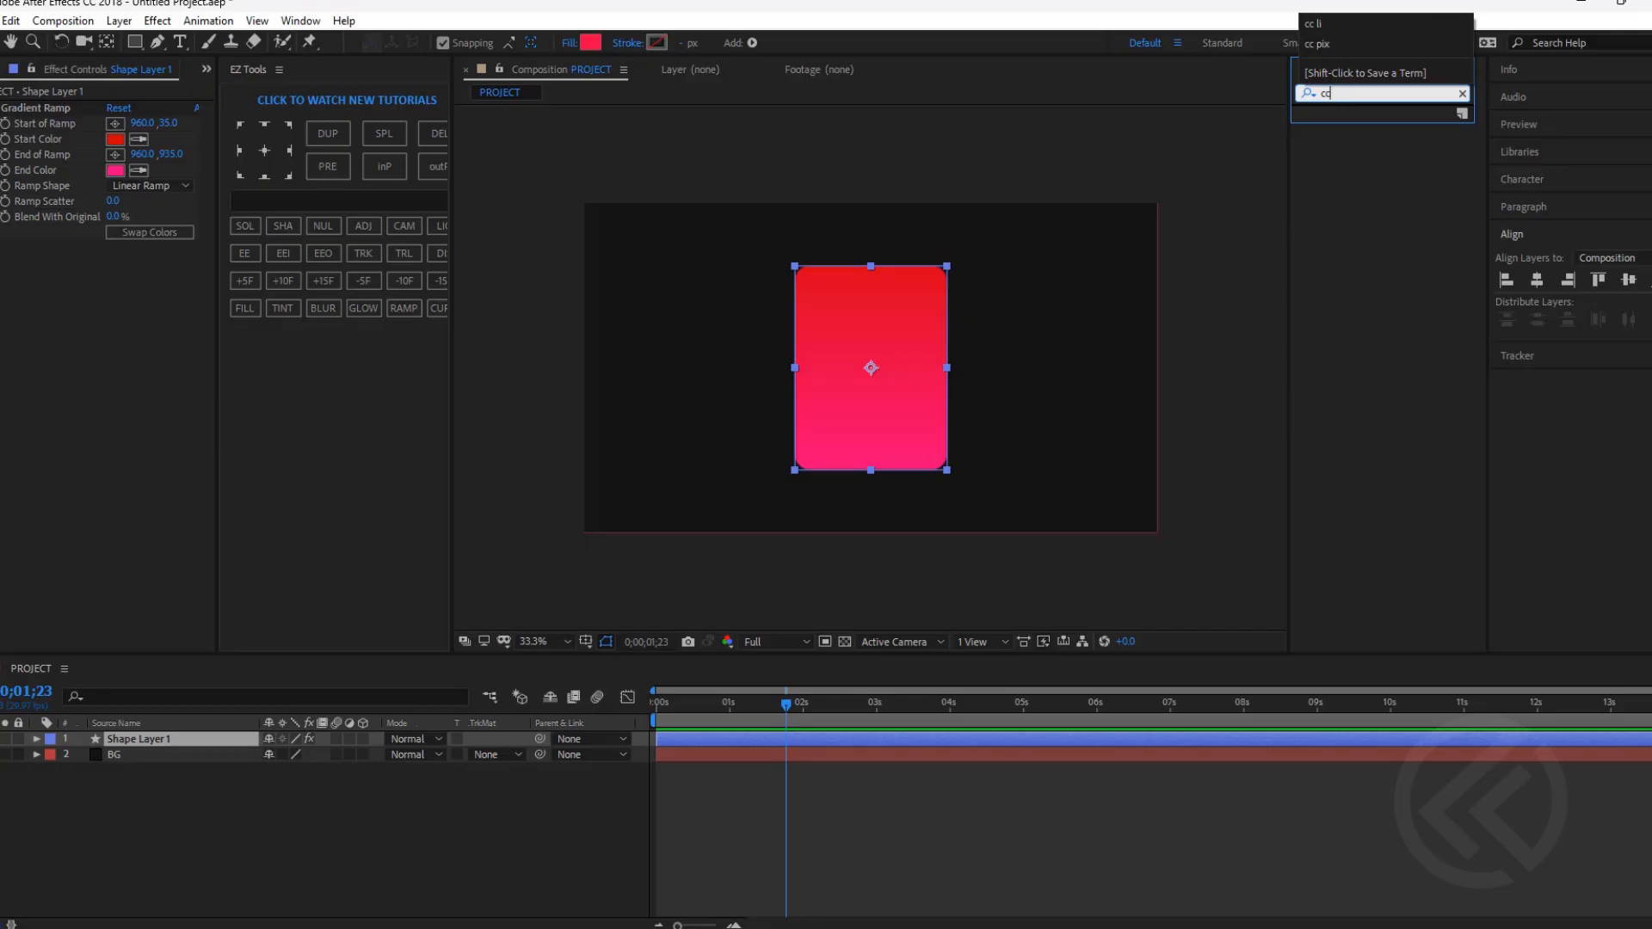
text(li)
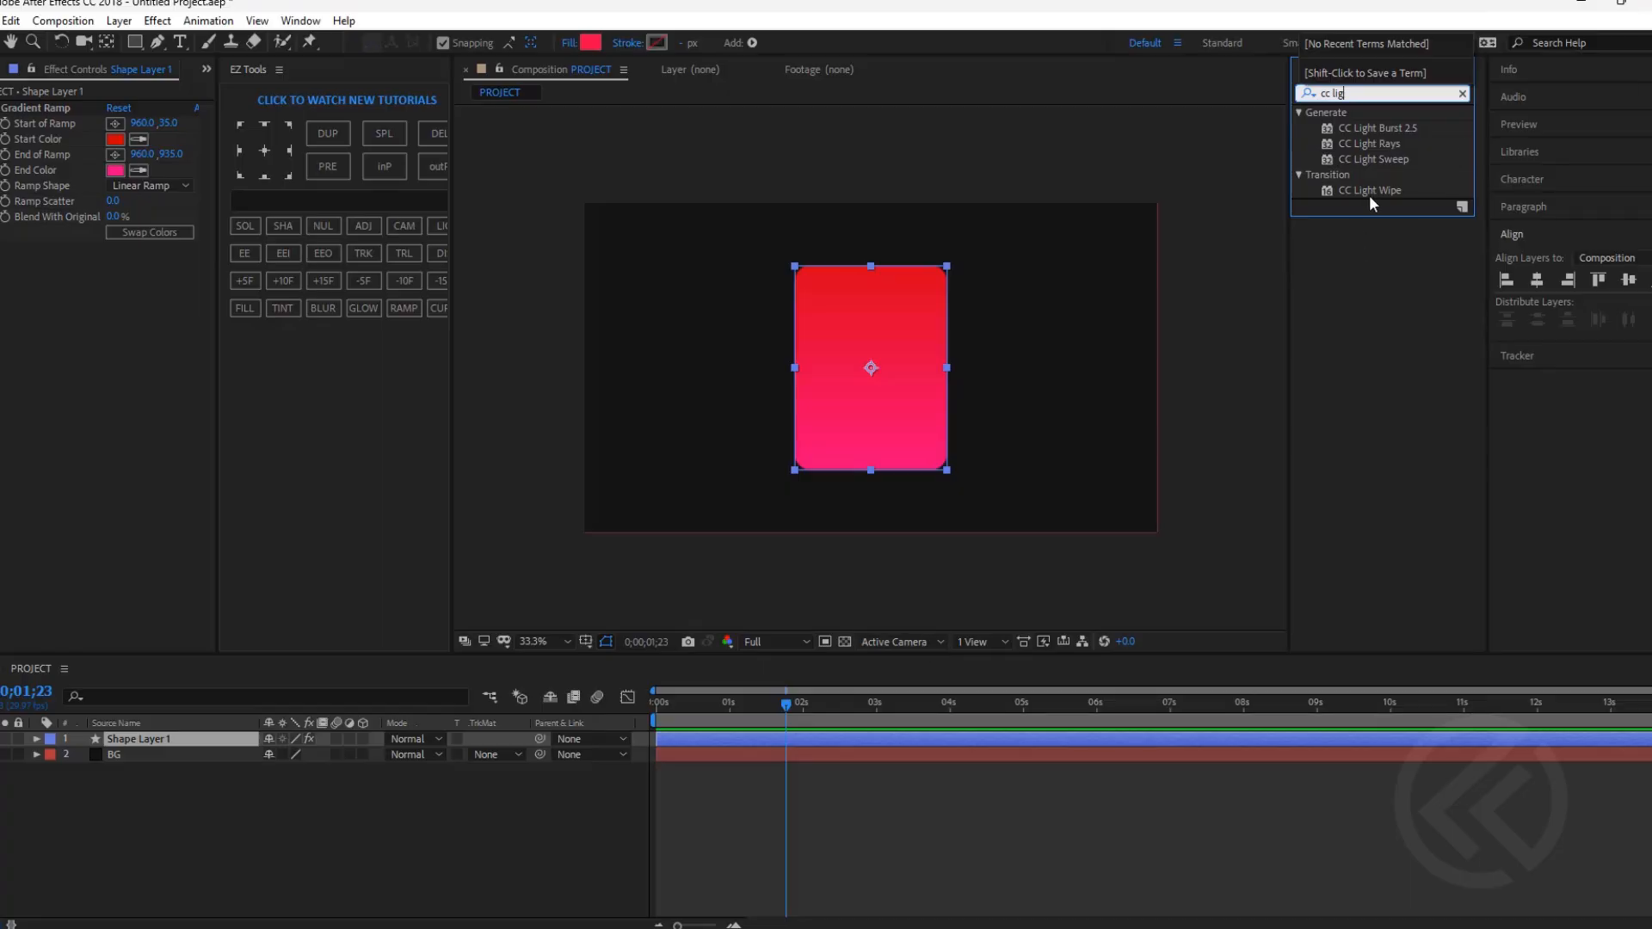
text(g)
drag(1385, 161, 830, 739)
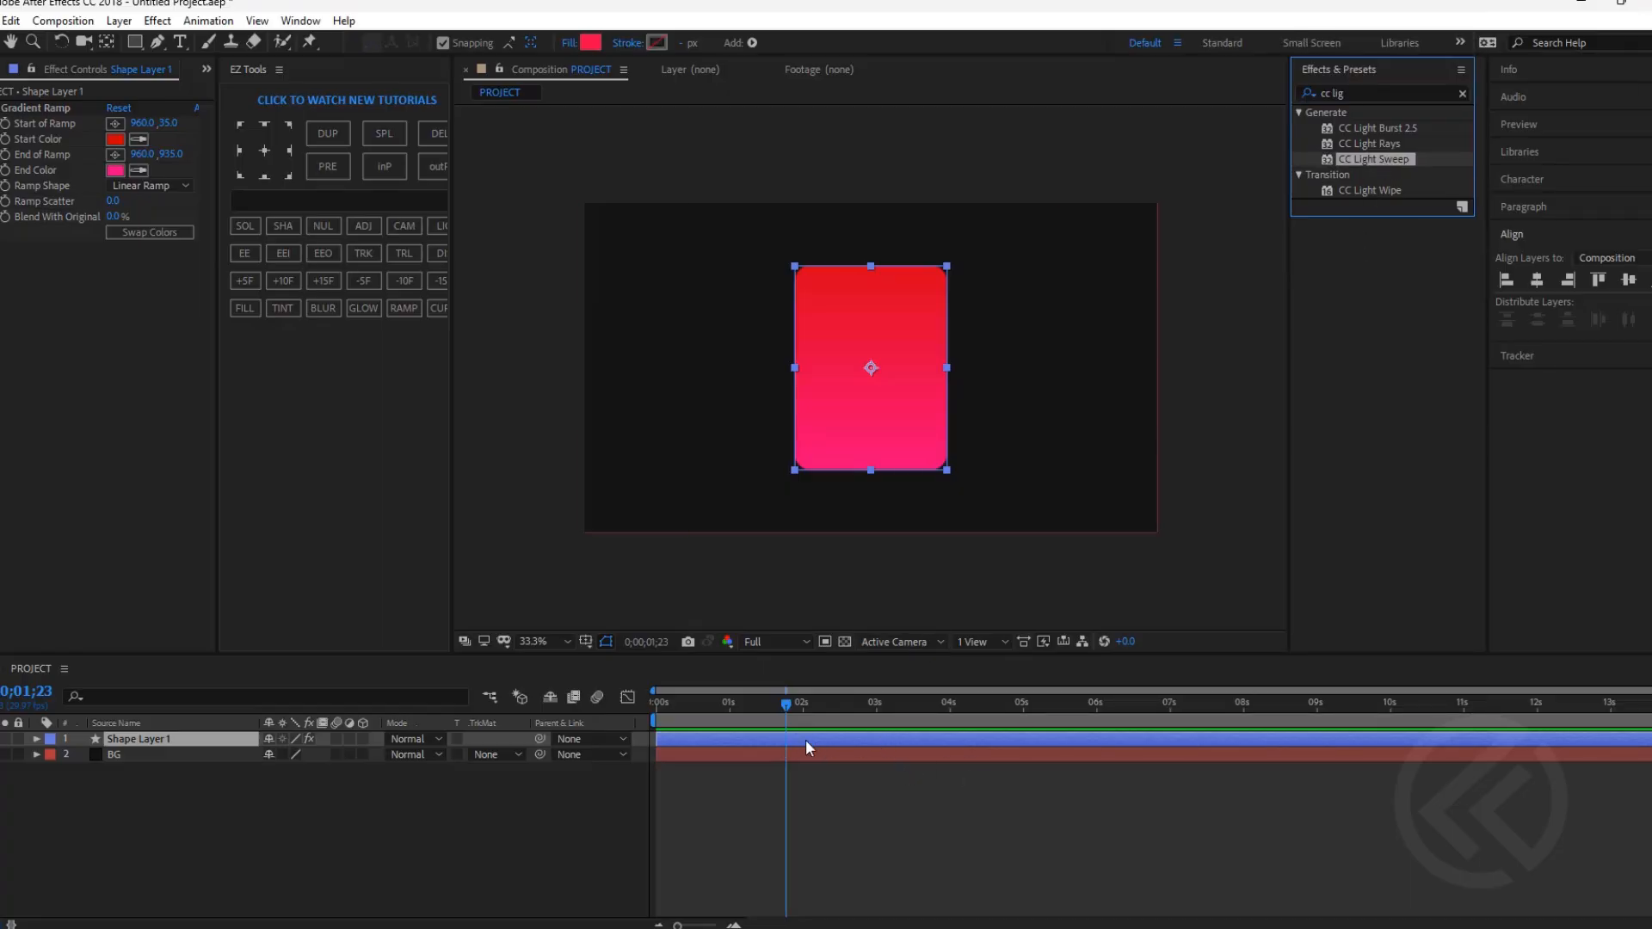
drag(806, 739, 805, 738)
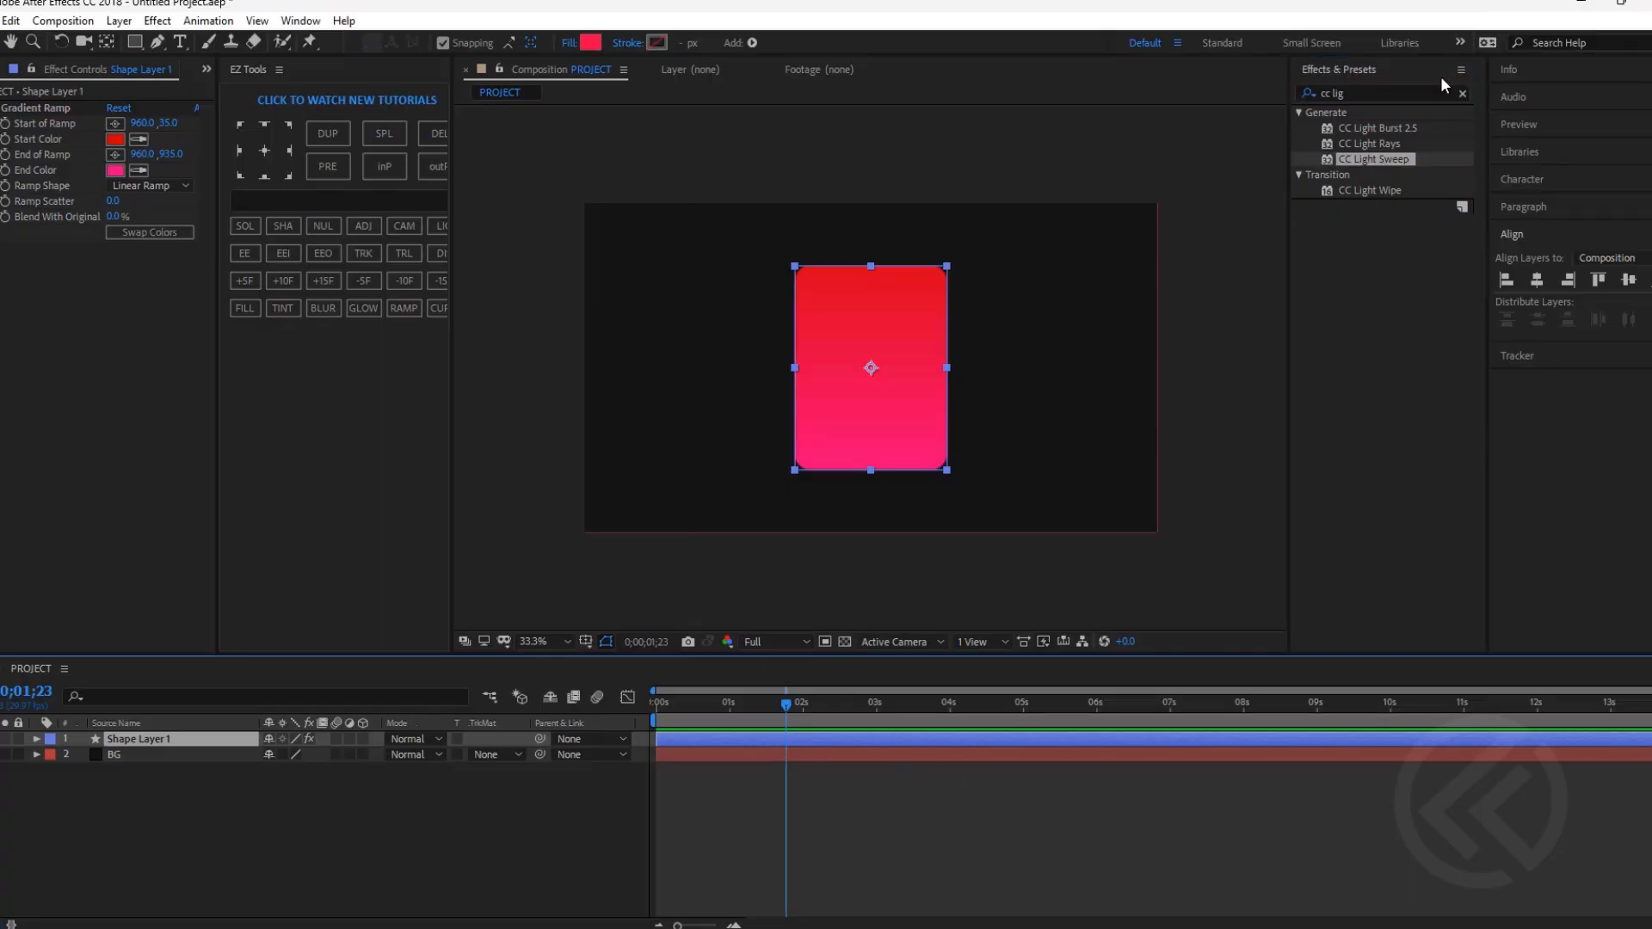
click(1386, 159)
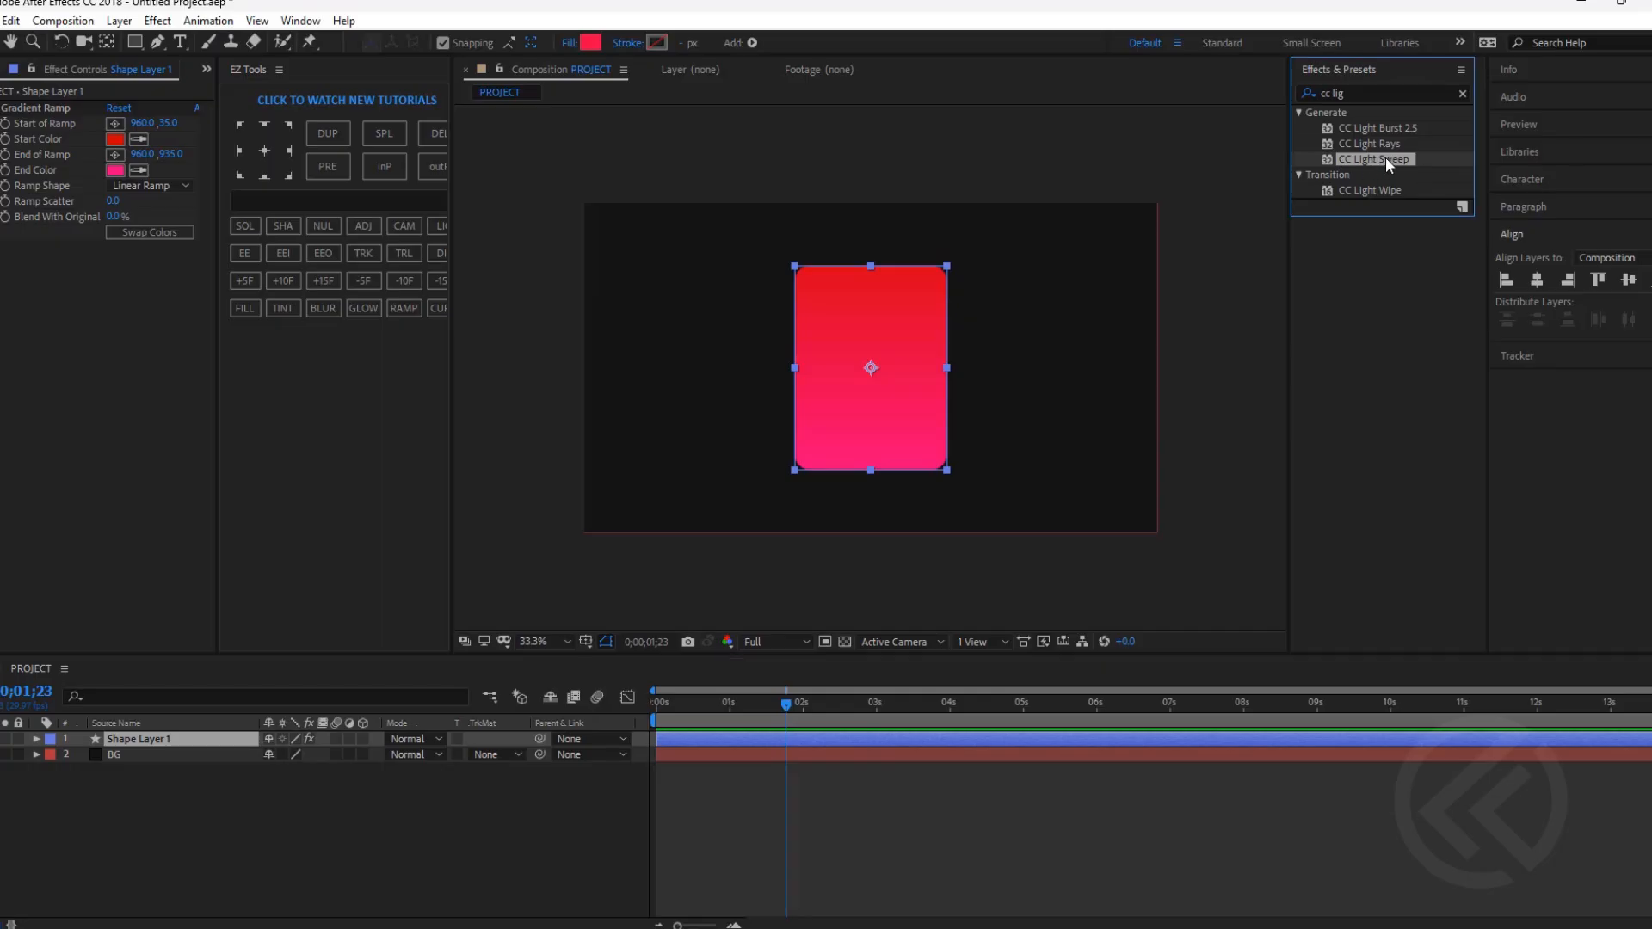
double_click(1385, 158)
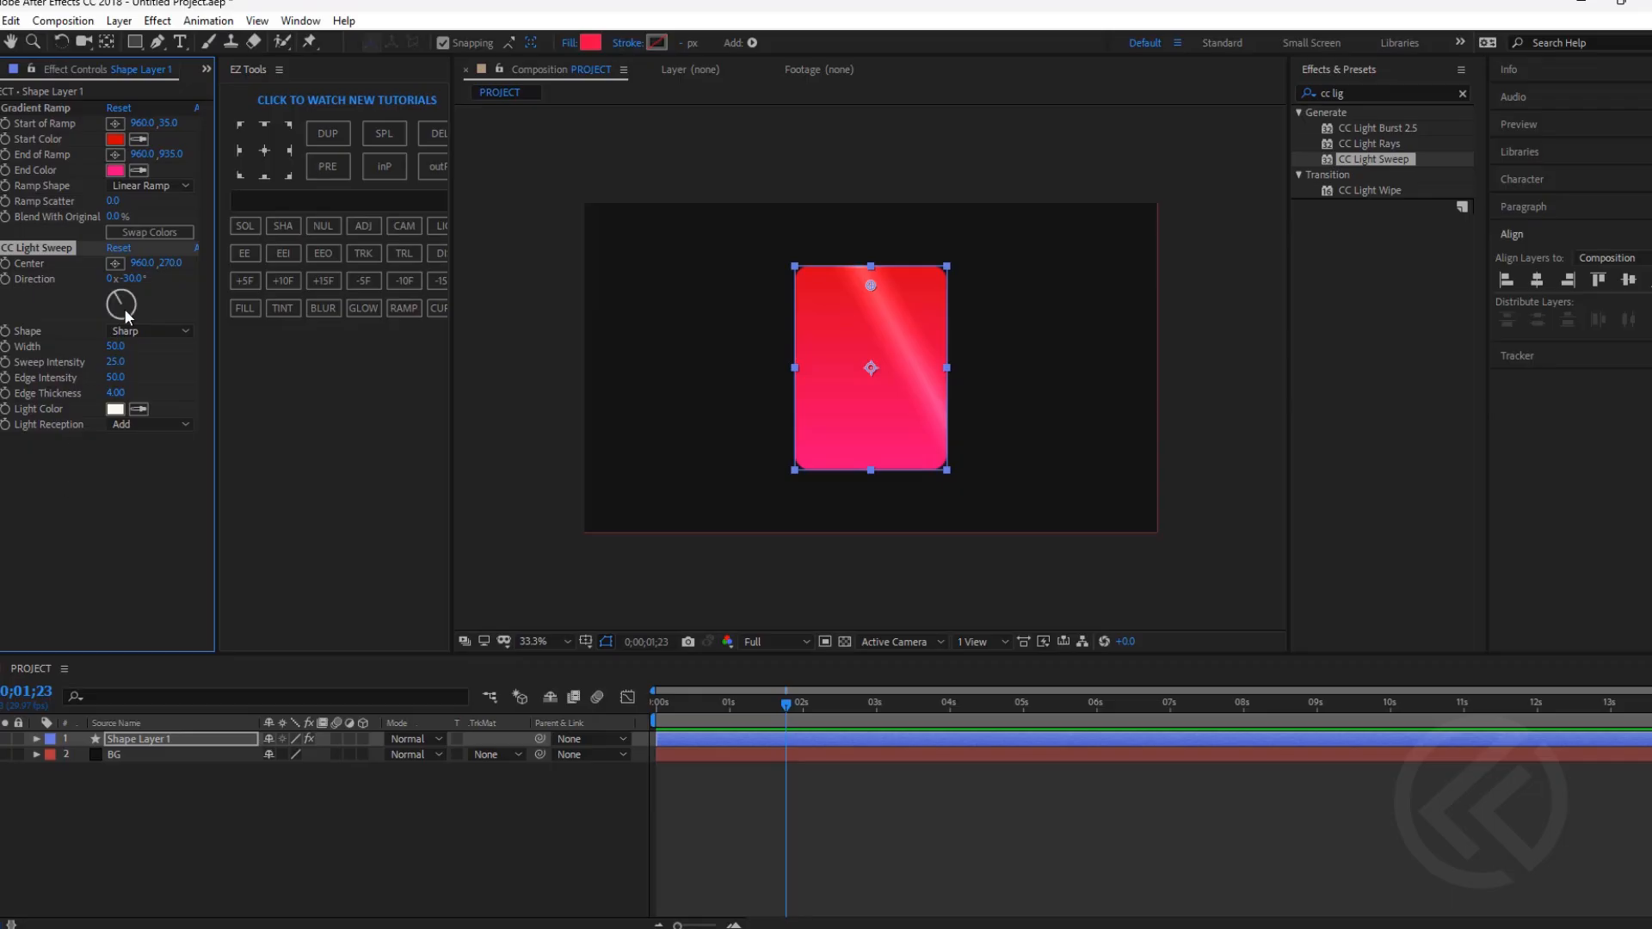
Set the light sweep's direction to -2°, width 119, sweep intensity 6, edge intensity 125, edge thickness 0.10 and shape to Smooth.
drag(125, 307, 128, 305)
mouse_move(122, 310)
mouse_down()
mouse_move(172, 353)
mouse_move(142, 389)
mouse_move(121, 365)
mouse_move(168, 360)
mouse_move(93, 367)
mouse_move(129, 391)
mouse_move(84, 393)
mouse_move(129, 296)
mouse_move(119, 285)
mouse_up()
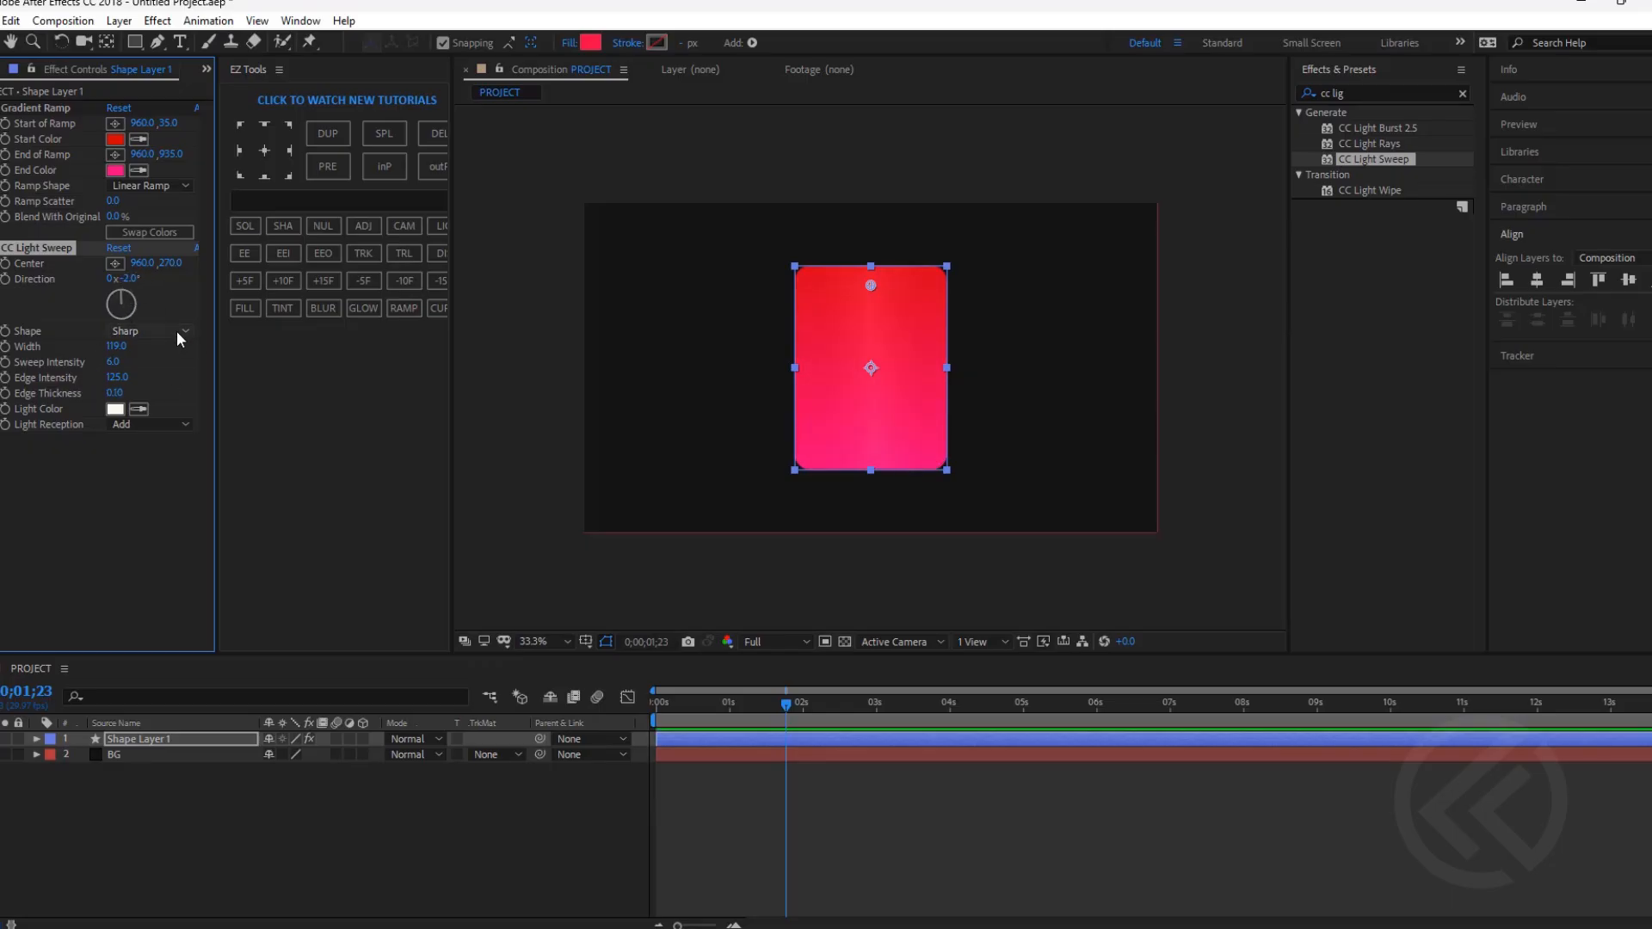
click(178, 330)
click(172, 370)
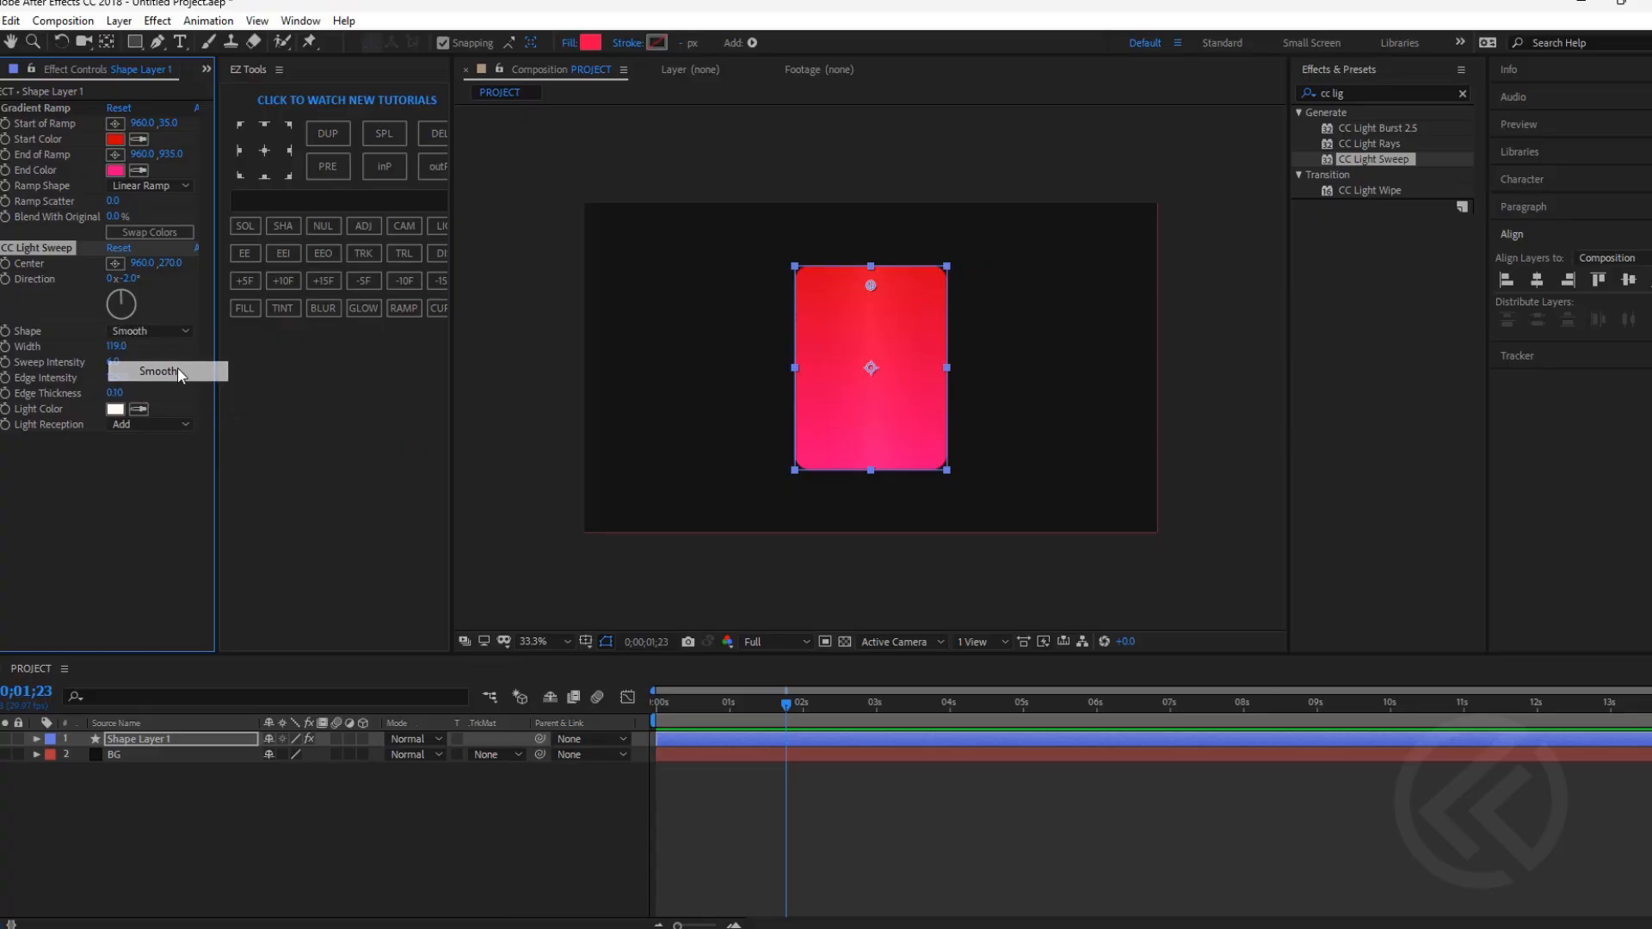
Adjust the light sweep to width 160, sweep intensity 0, edge intensity 154, edge thickness 5 and direction -24°, then deselect the layer.
drag(117, 377, 153, 397)
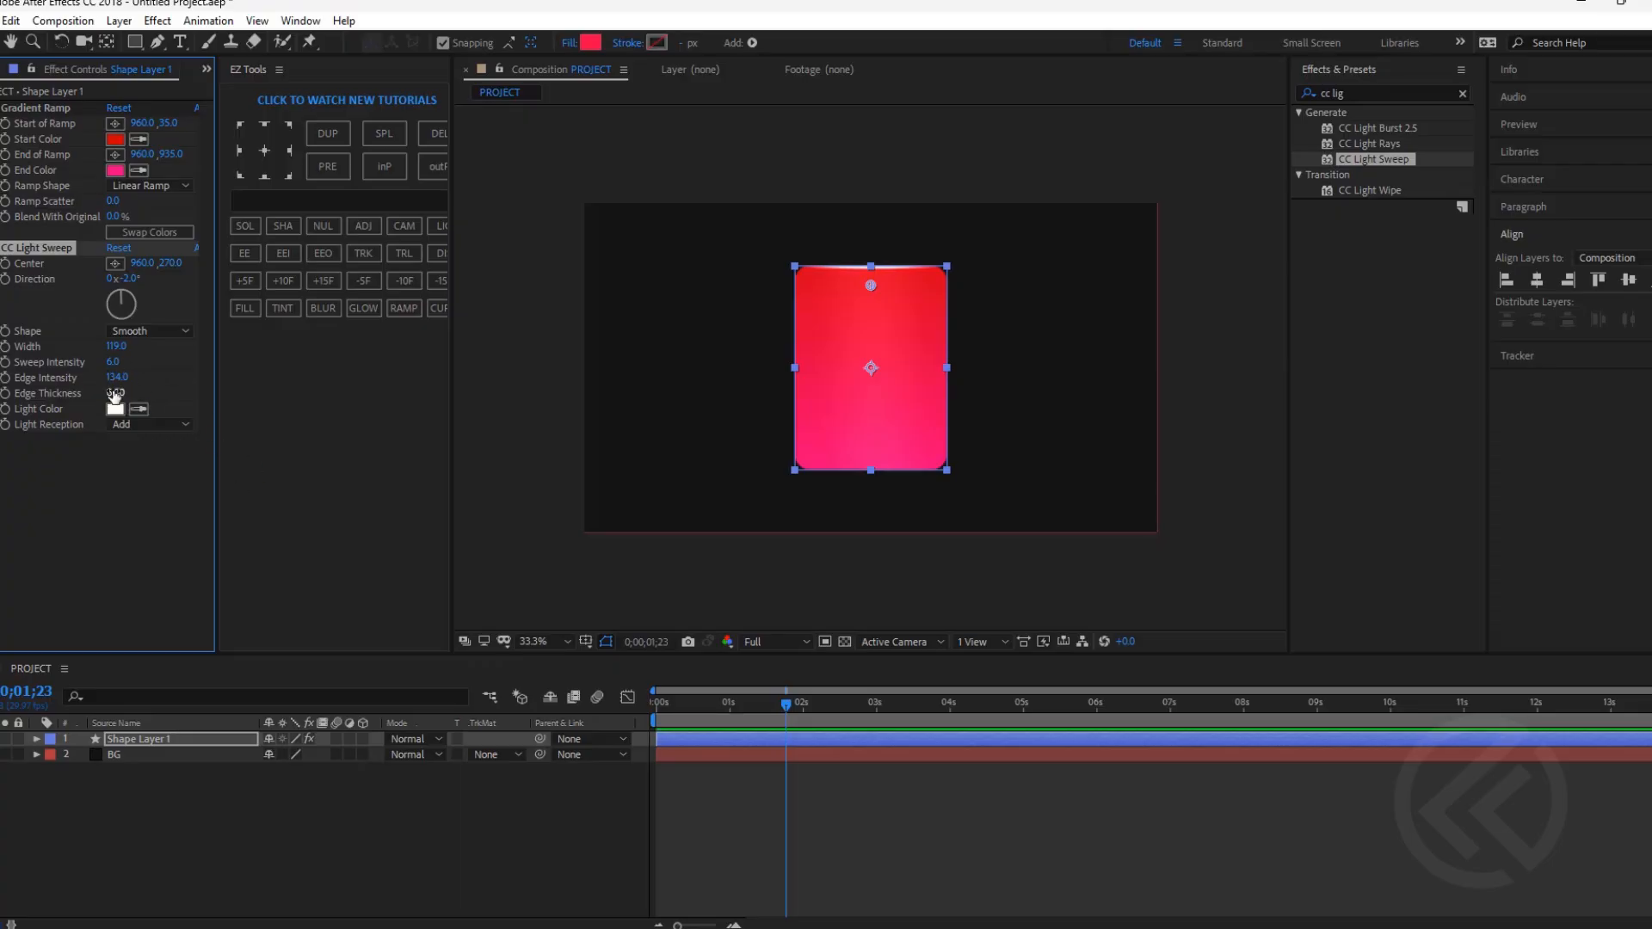
mouse_move(118, 378)
mouse_down()
mouse_move(169, 366)
mouse_move(105, 370)
mouse_move(129, 344)
mouse_move(182, 344)
mouse_move(105, 347)
mouse_move(77, 386)
mouse_move(122, 395)
mouse_move(103, 395)
mouse_up()
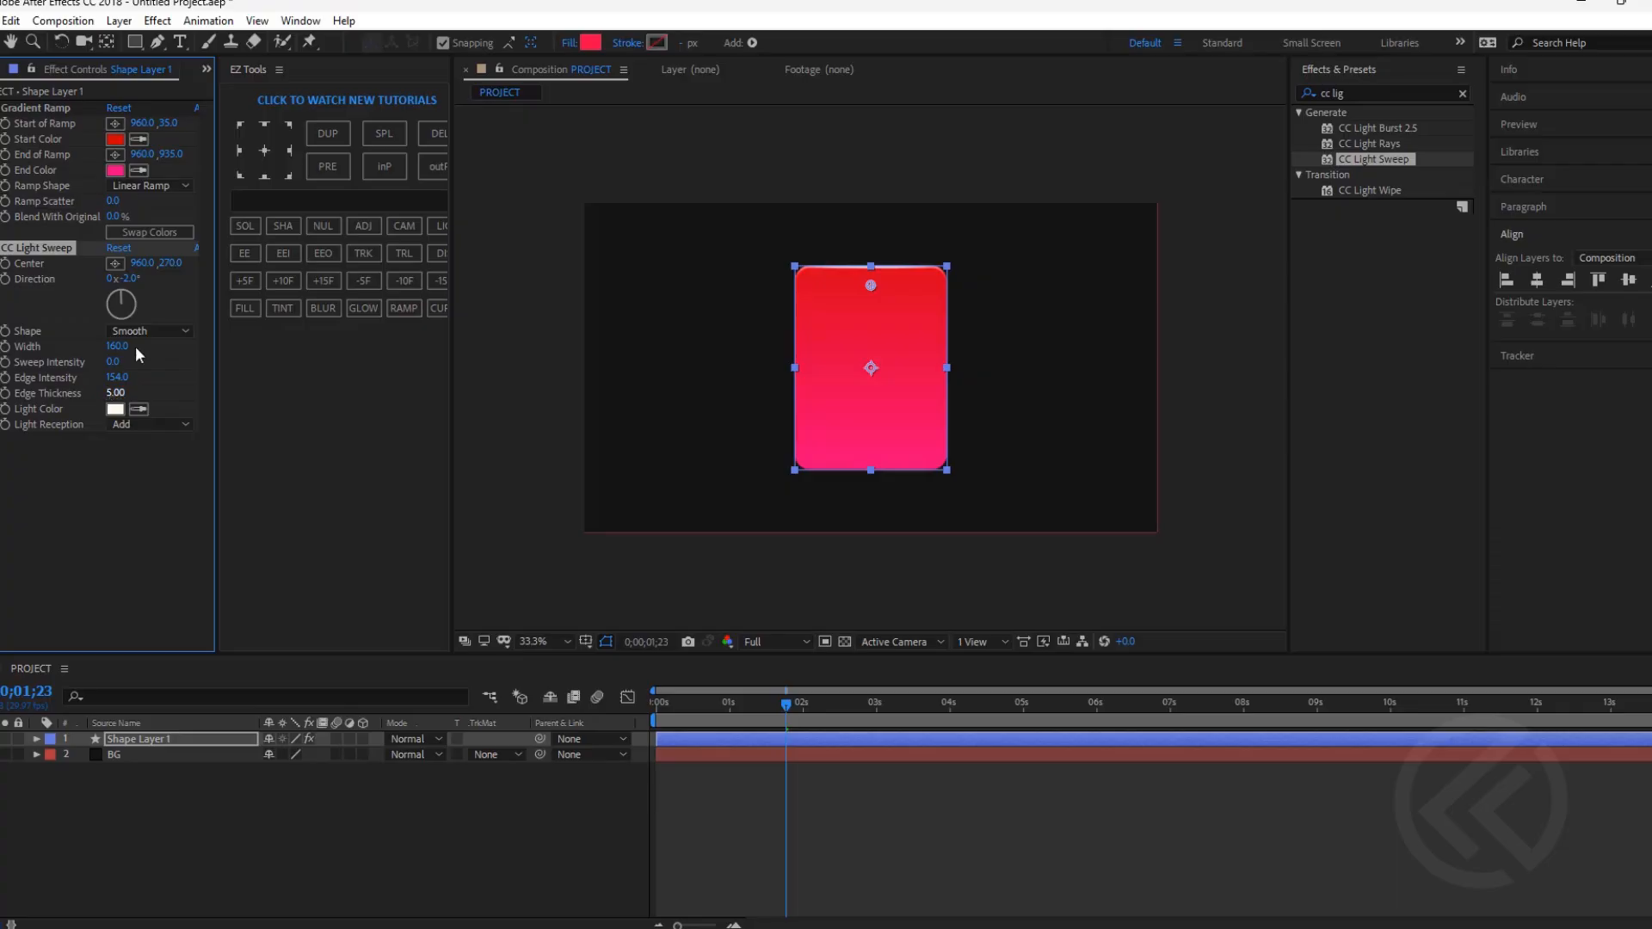
drag(123, 300, 122, 299)
click(895, 802)
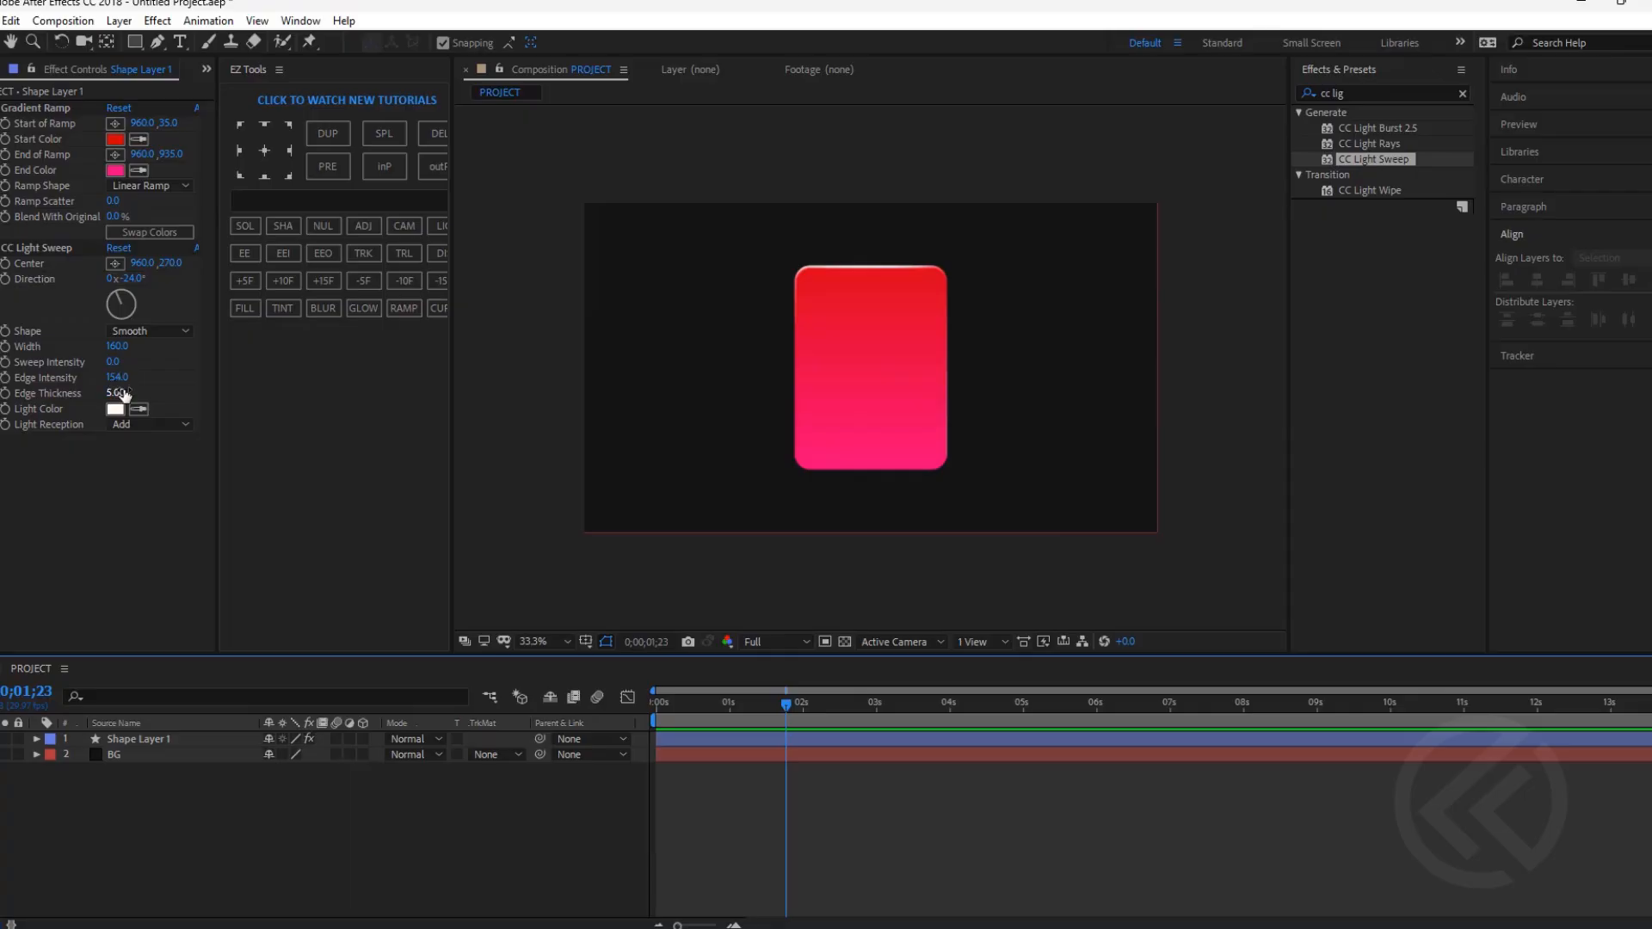
Try an edge intensity of 146 and a direction of +13° for the light sweep, and deselect the layer to check the edge.
drag(118, 381, 109, 387)
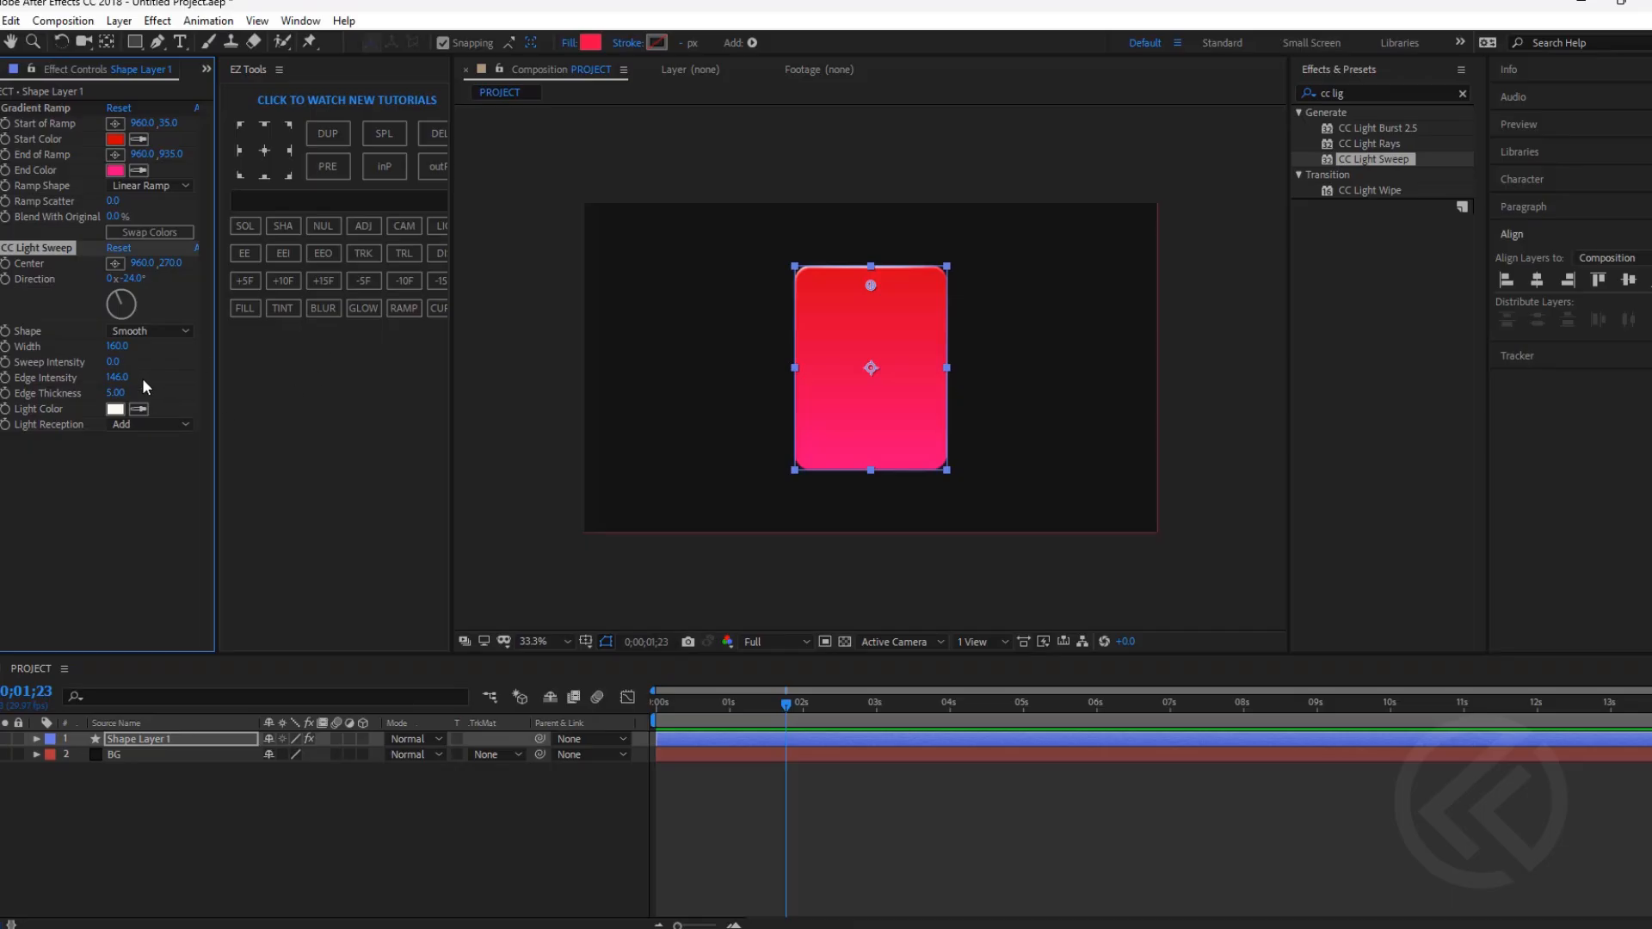
drag(115, 392, 109, 396)
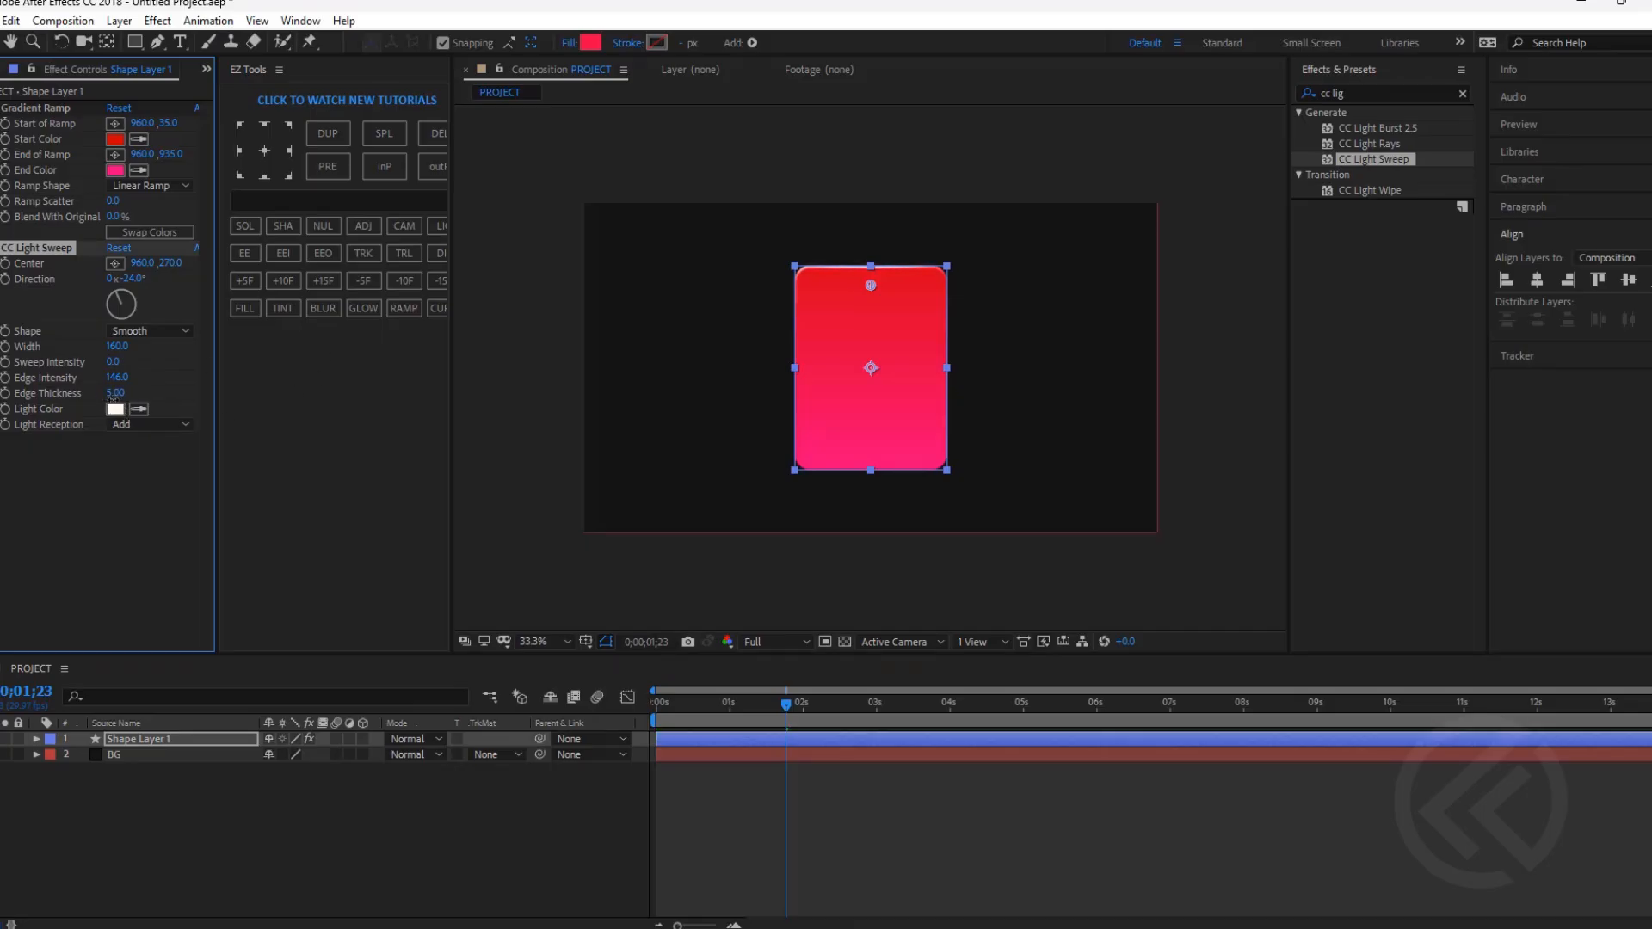
click(1105, 897)
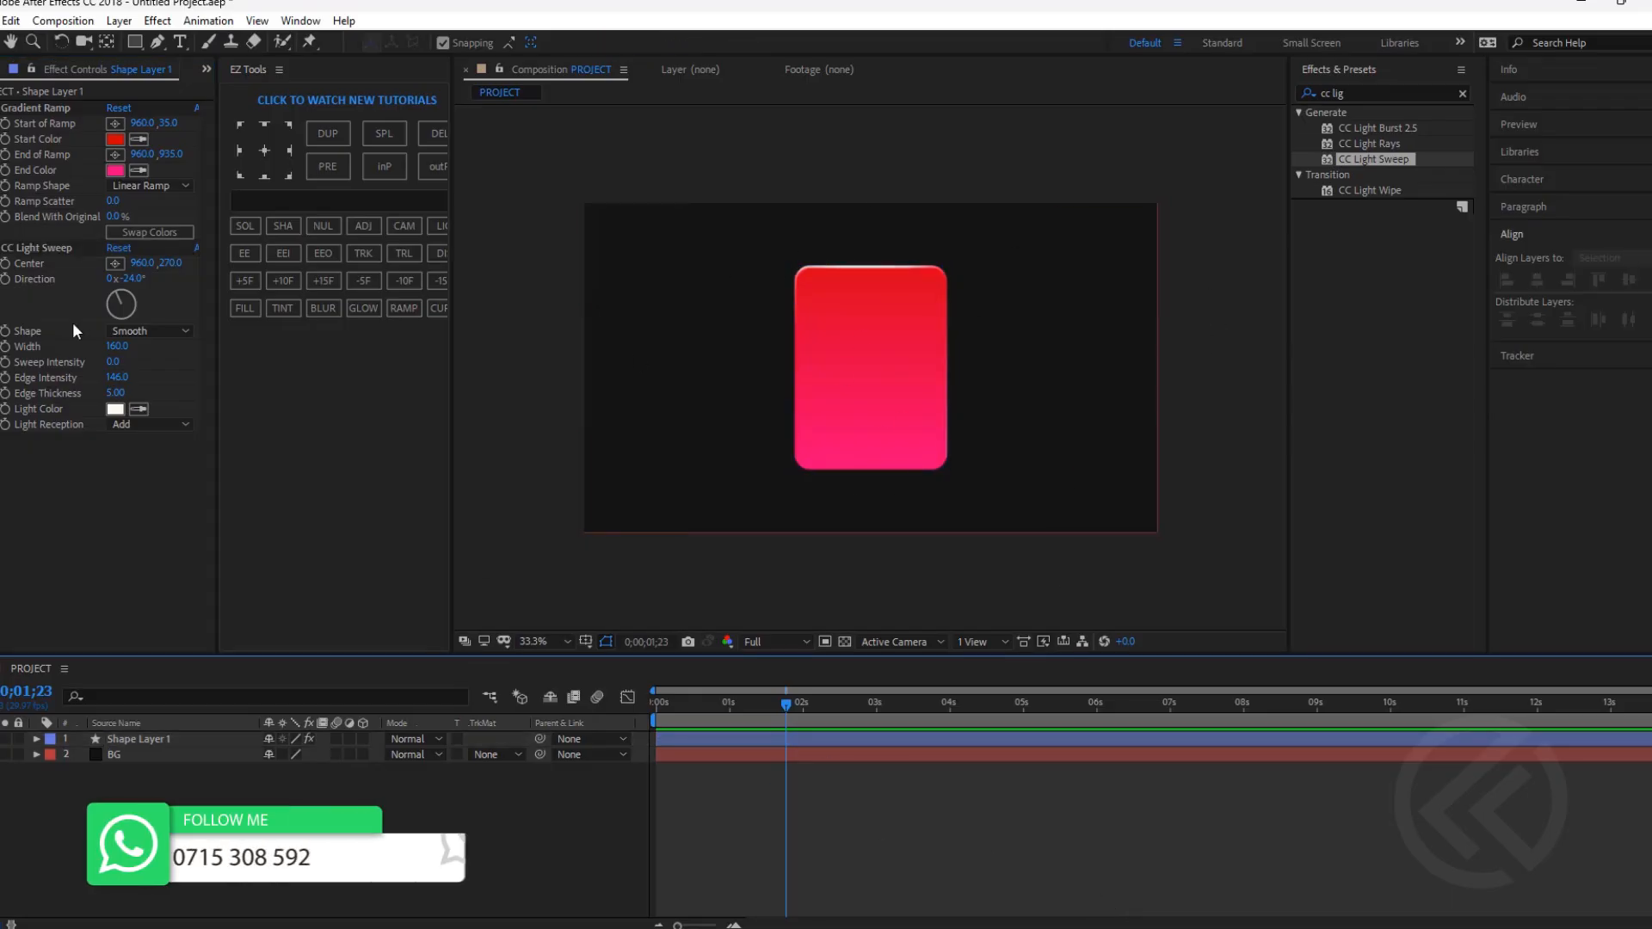
click(121, 295)
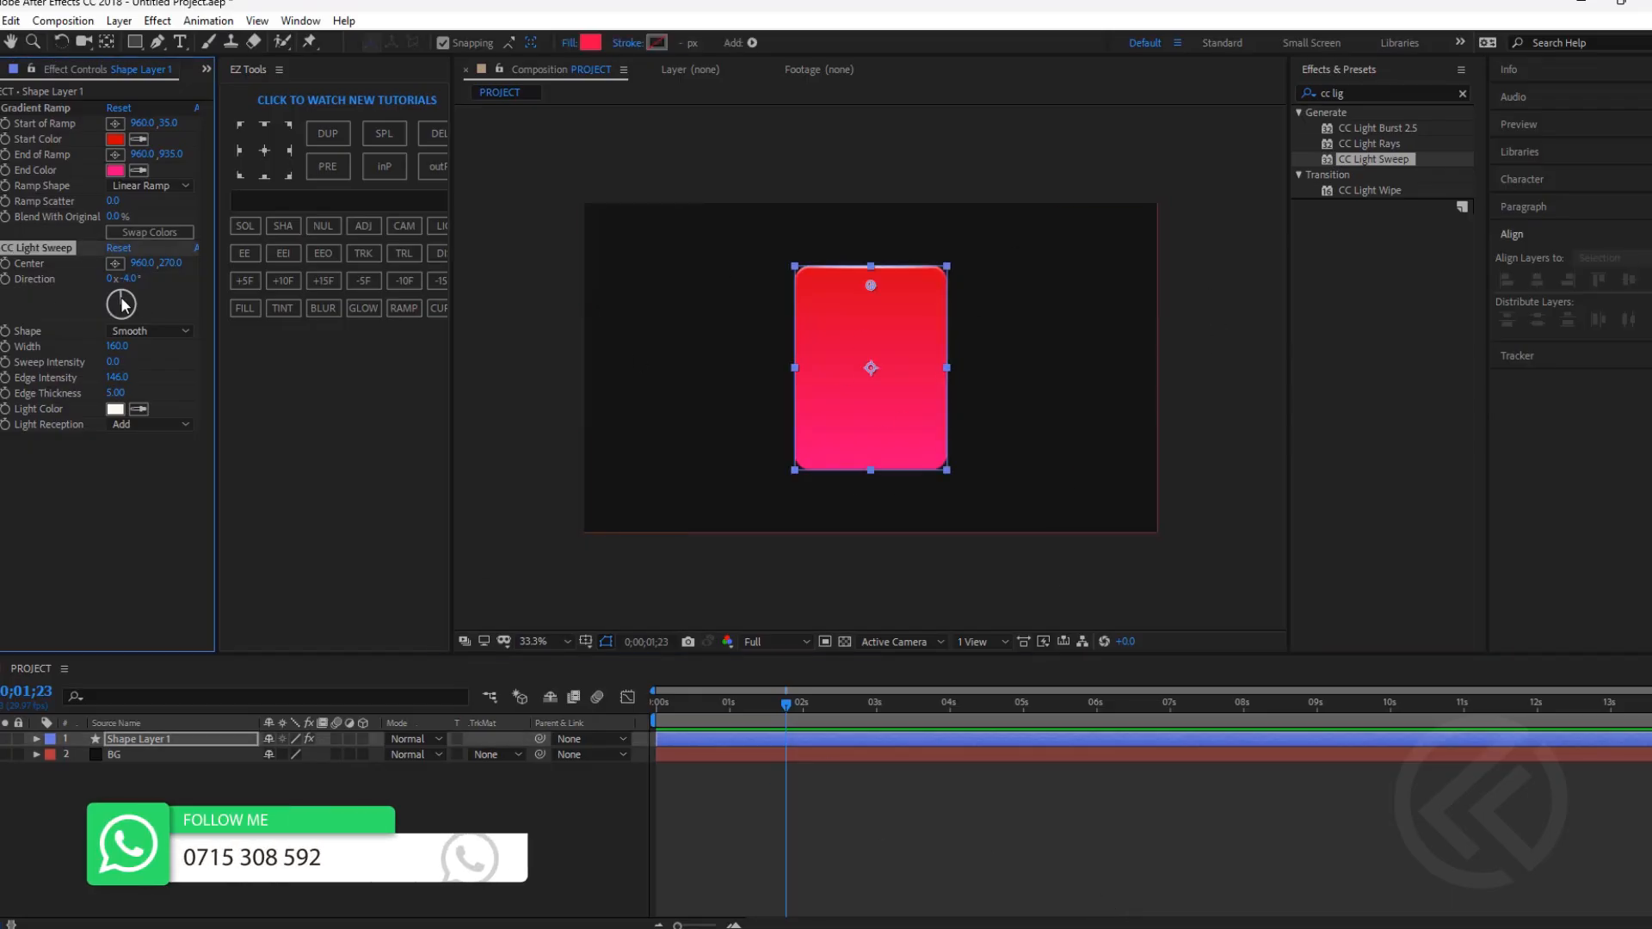
drag(121, 303, 125, 299)
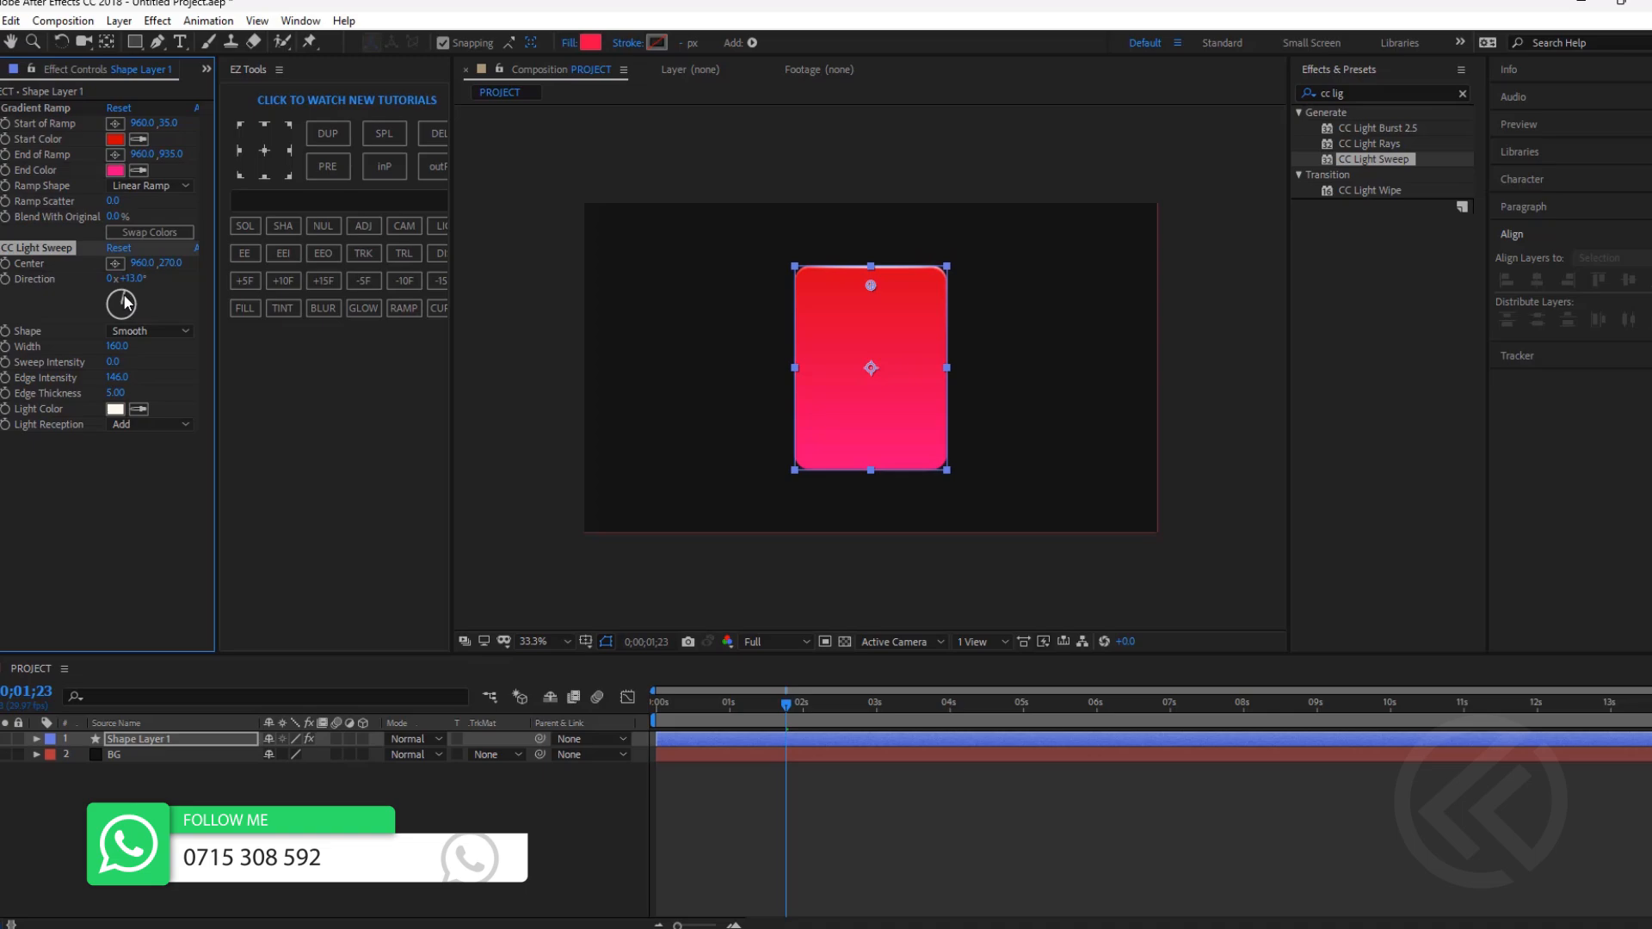
click(831, 813)
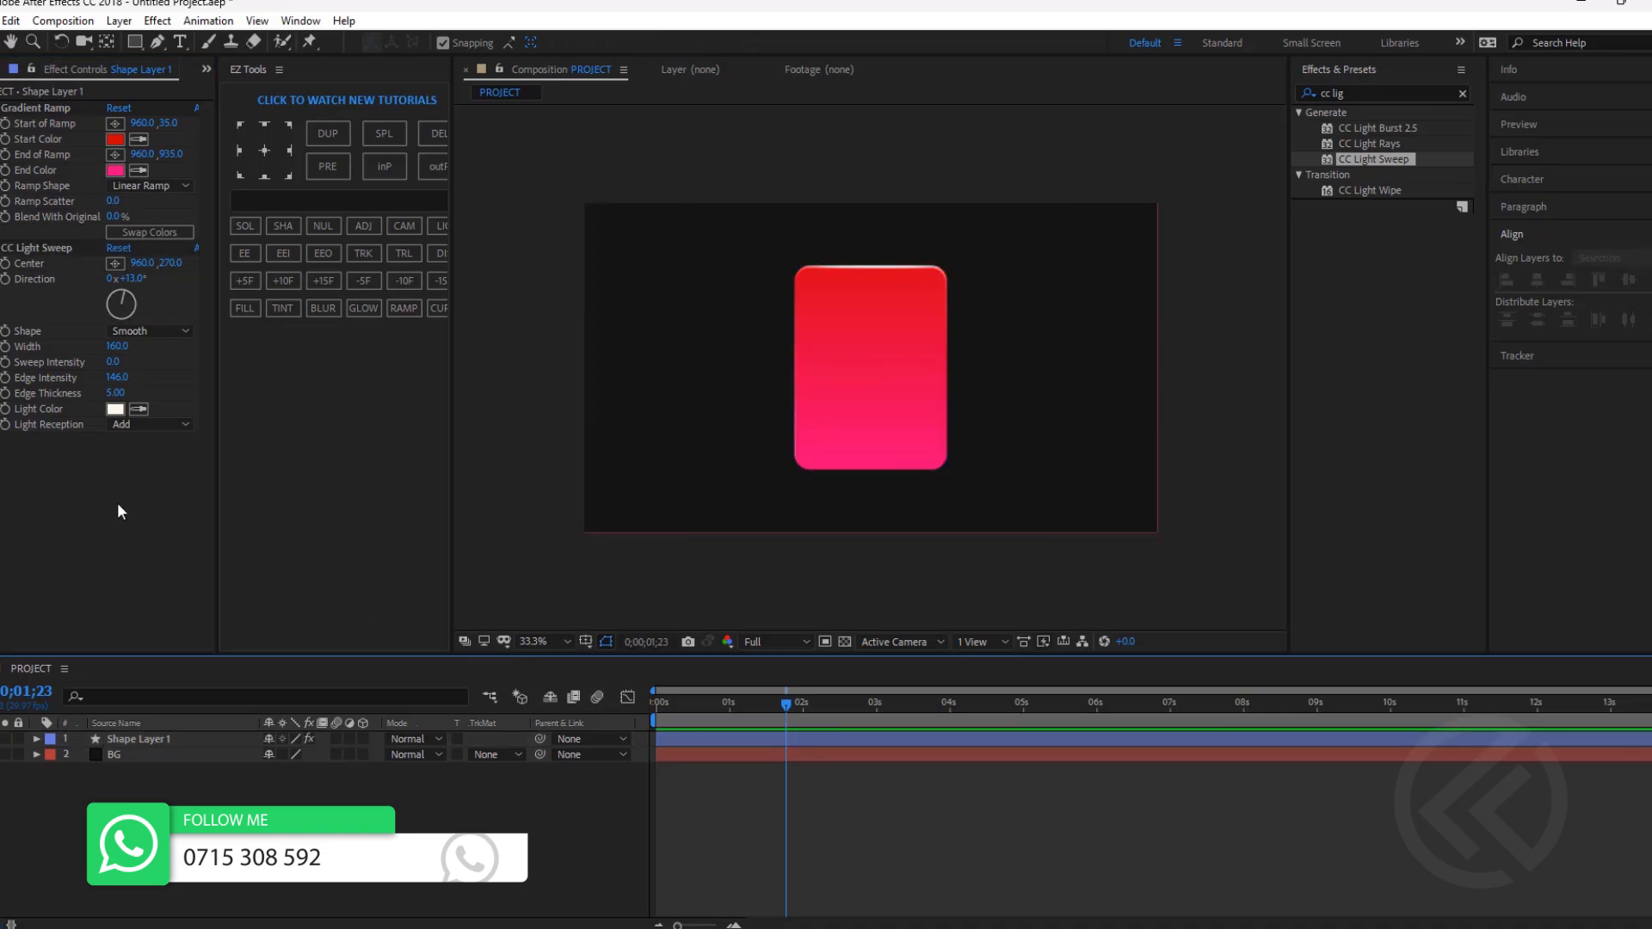
Set the light sweep's direction to -7°, edge intensity to 128 and edge thickness to 3.20.
click(117, 296)
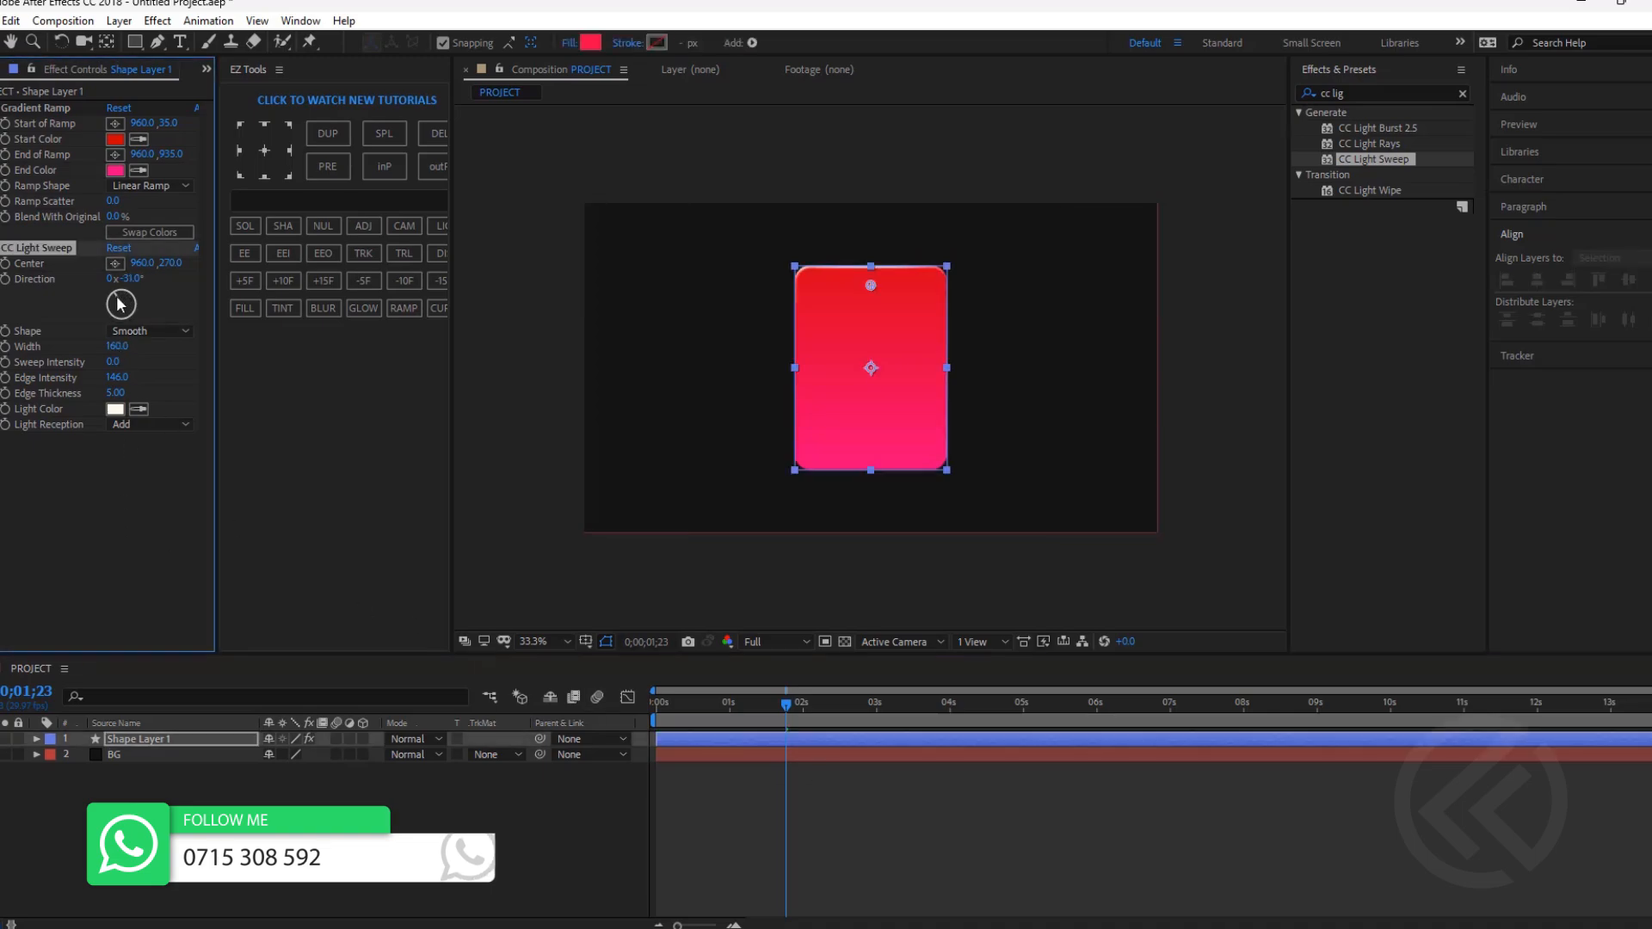
drag(120, 303, 120, 296)
drag(122, 379, 103, 389)
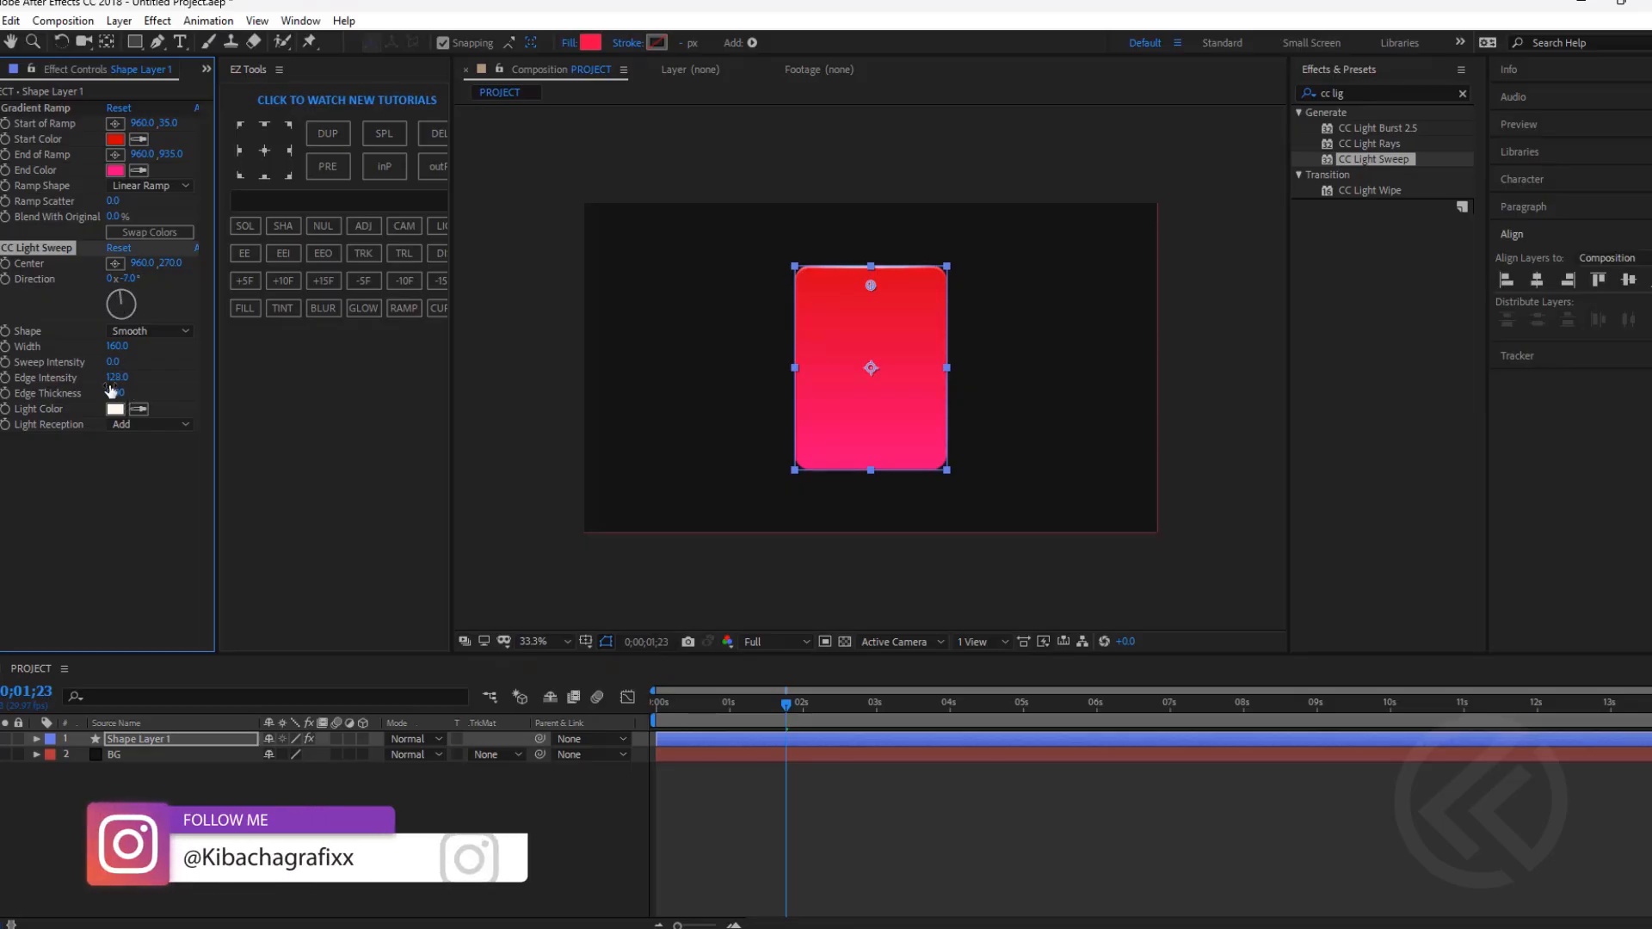
drag(114, 393, 103, 402)
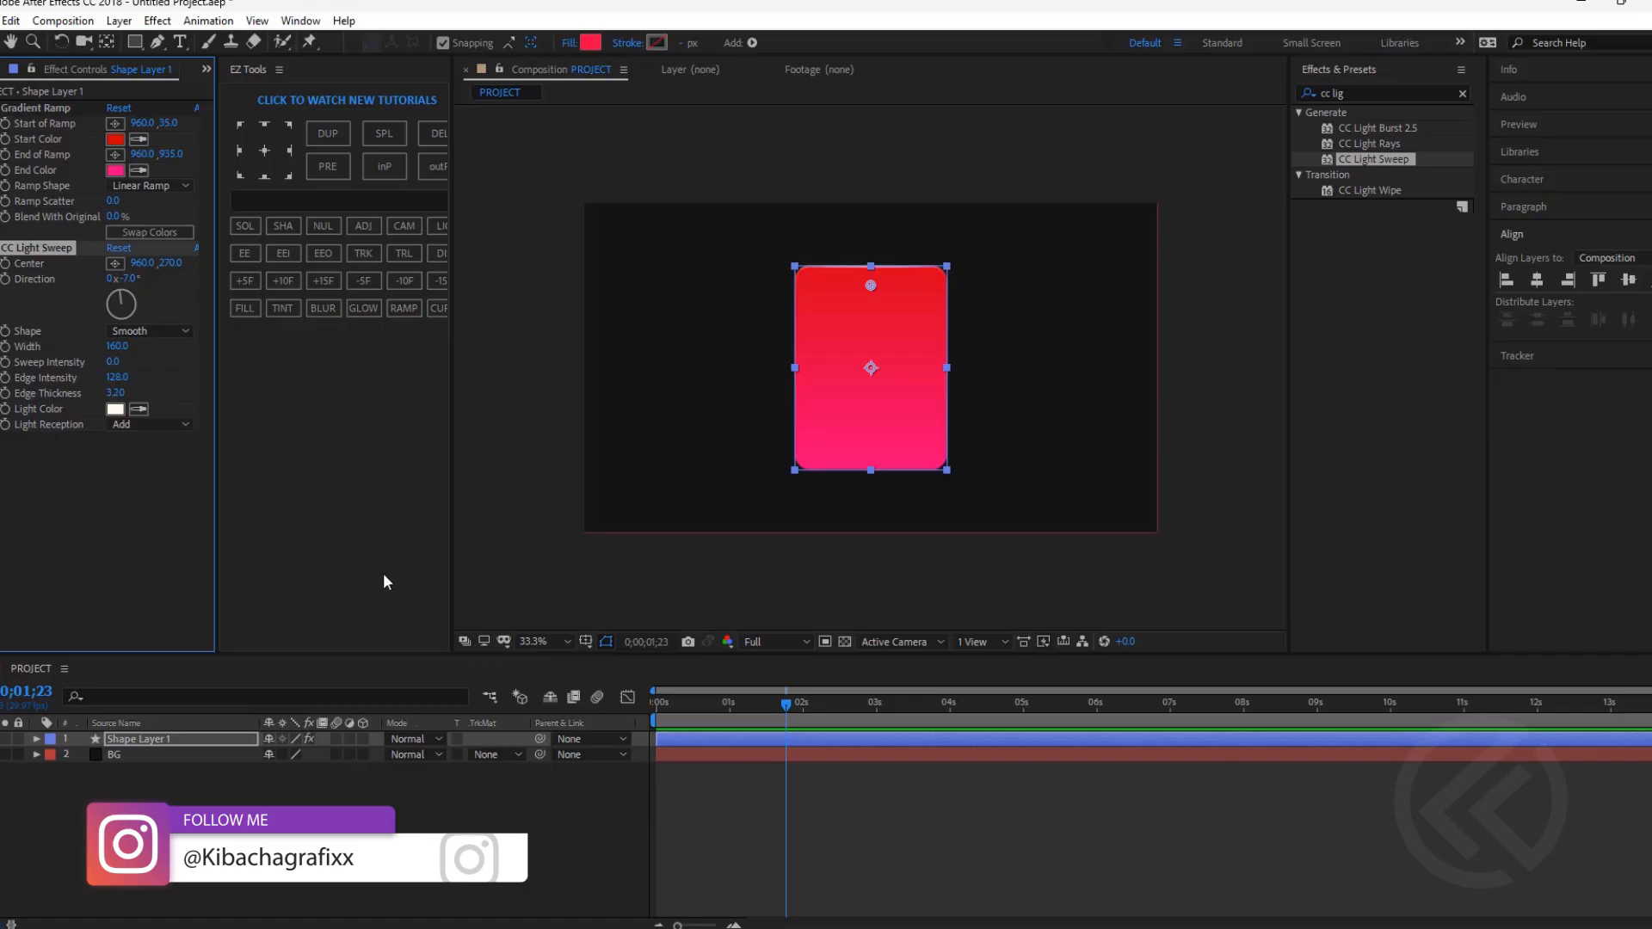
Set the light sweep's width to 221 on the rectangle, and deselect the layer to check the edge.
click(637, 777)
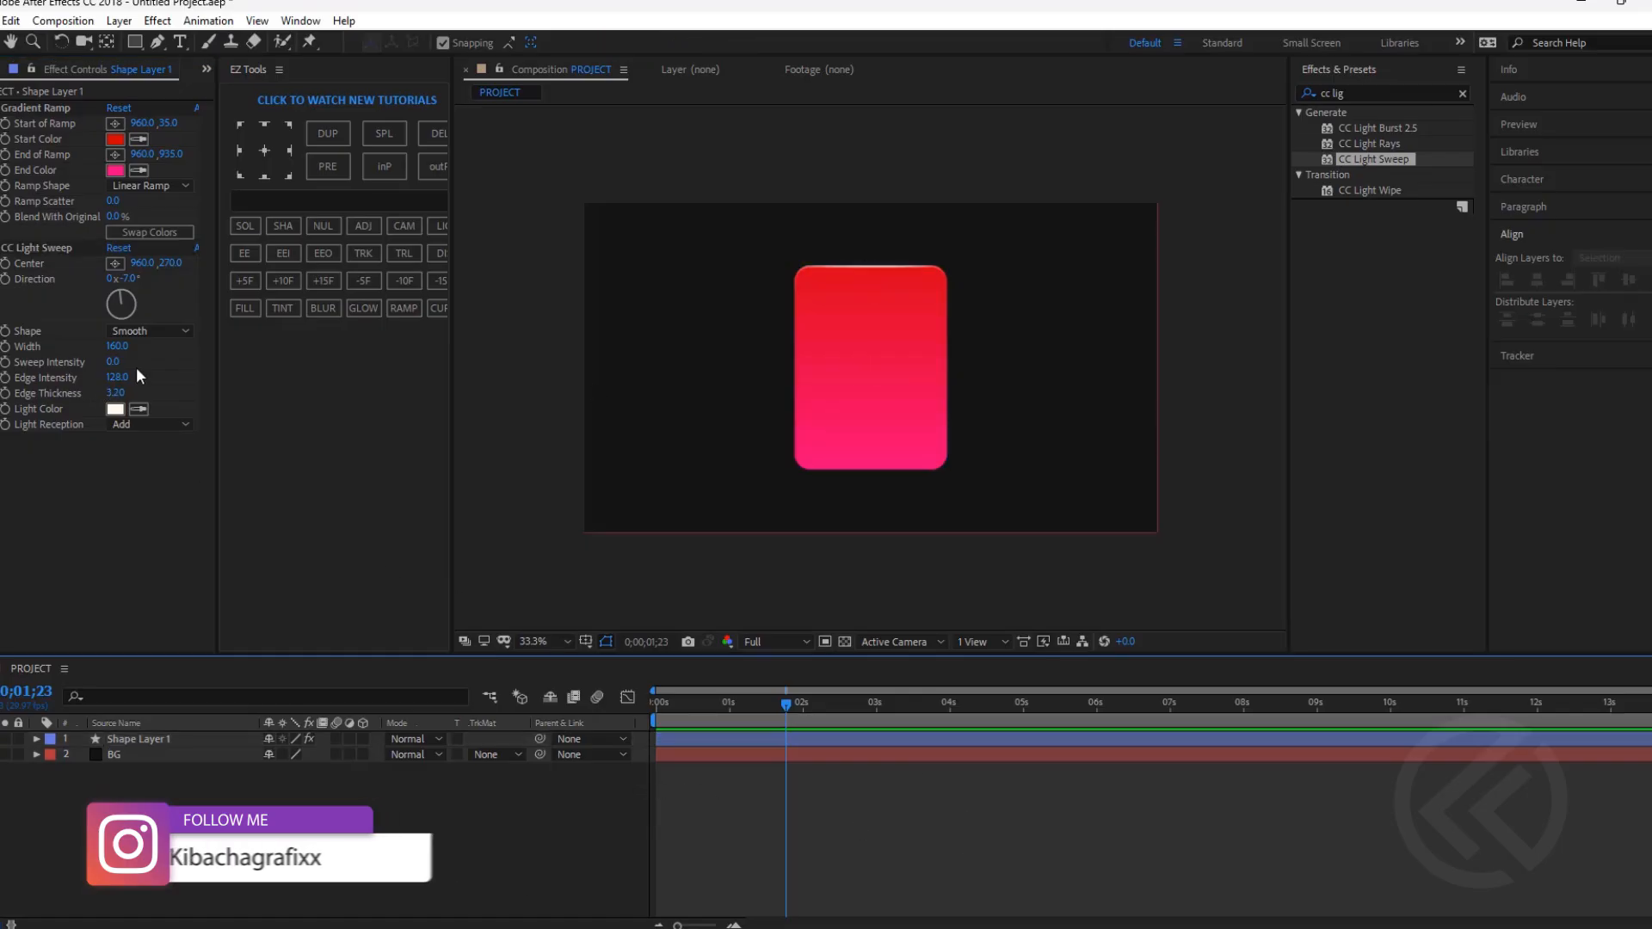
drag(118, 346, 170, 346)
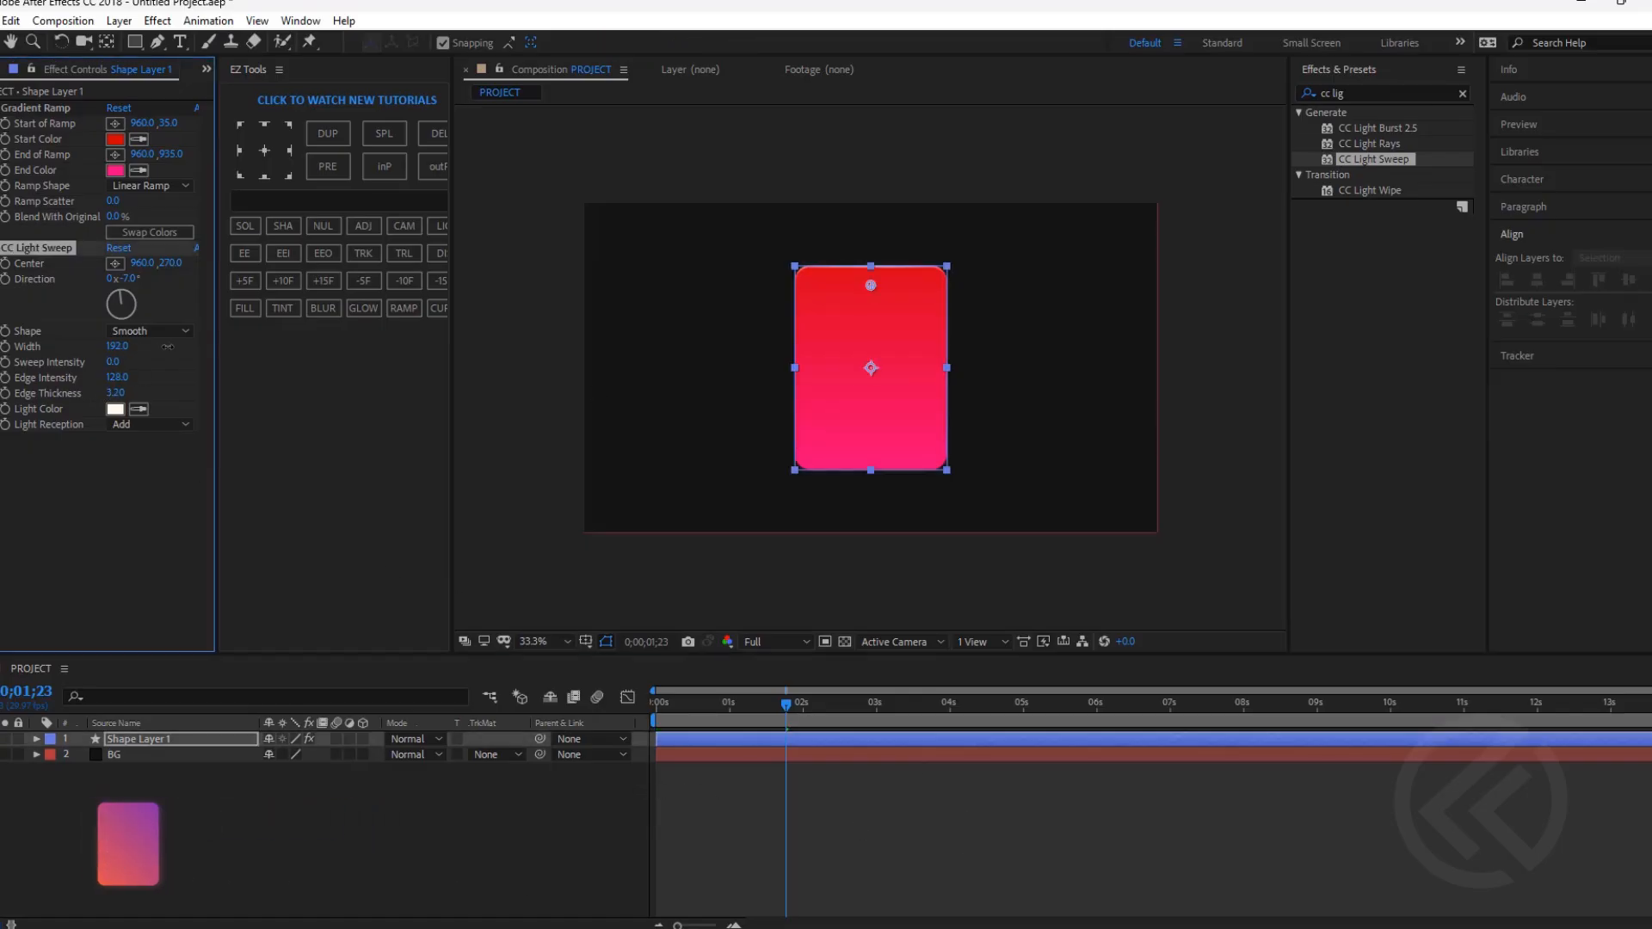
click(988, 843)
click(878, 426)
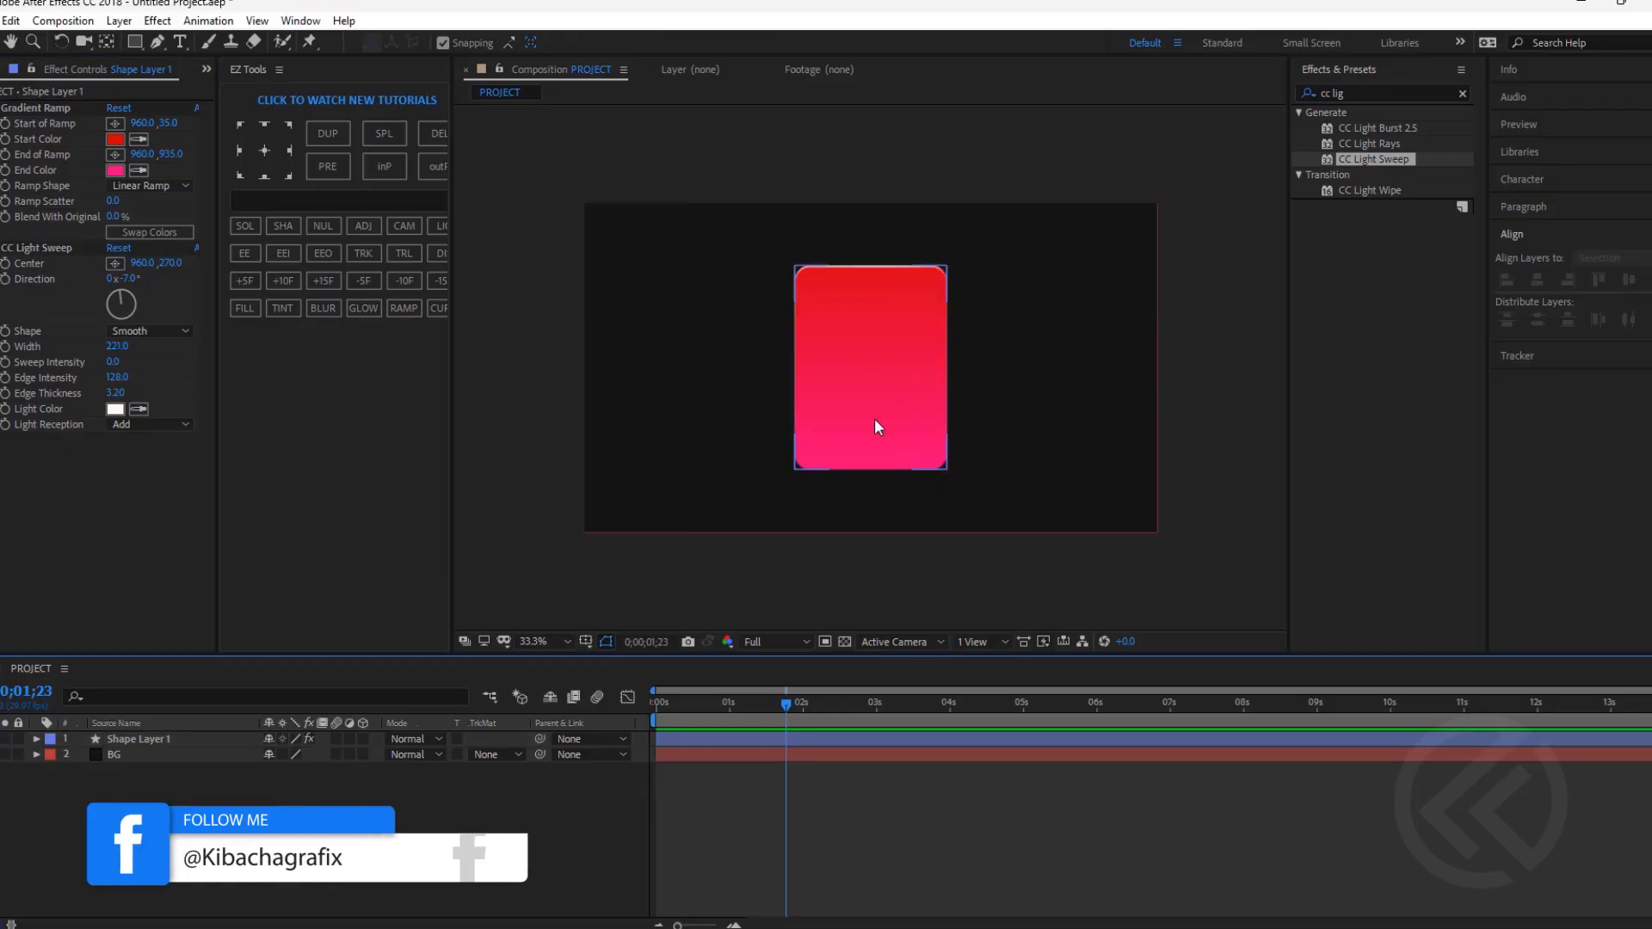
click(511, 413)
Add a text layer reading "1" over the gradient rectangle using the Type tool.
click(926, 738)
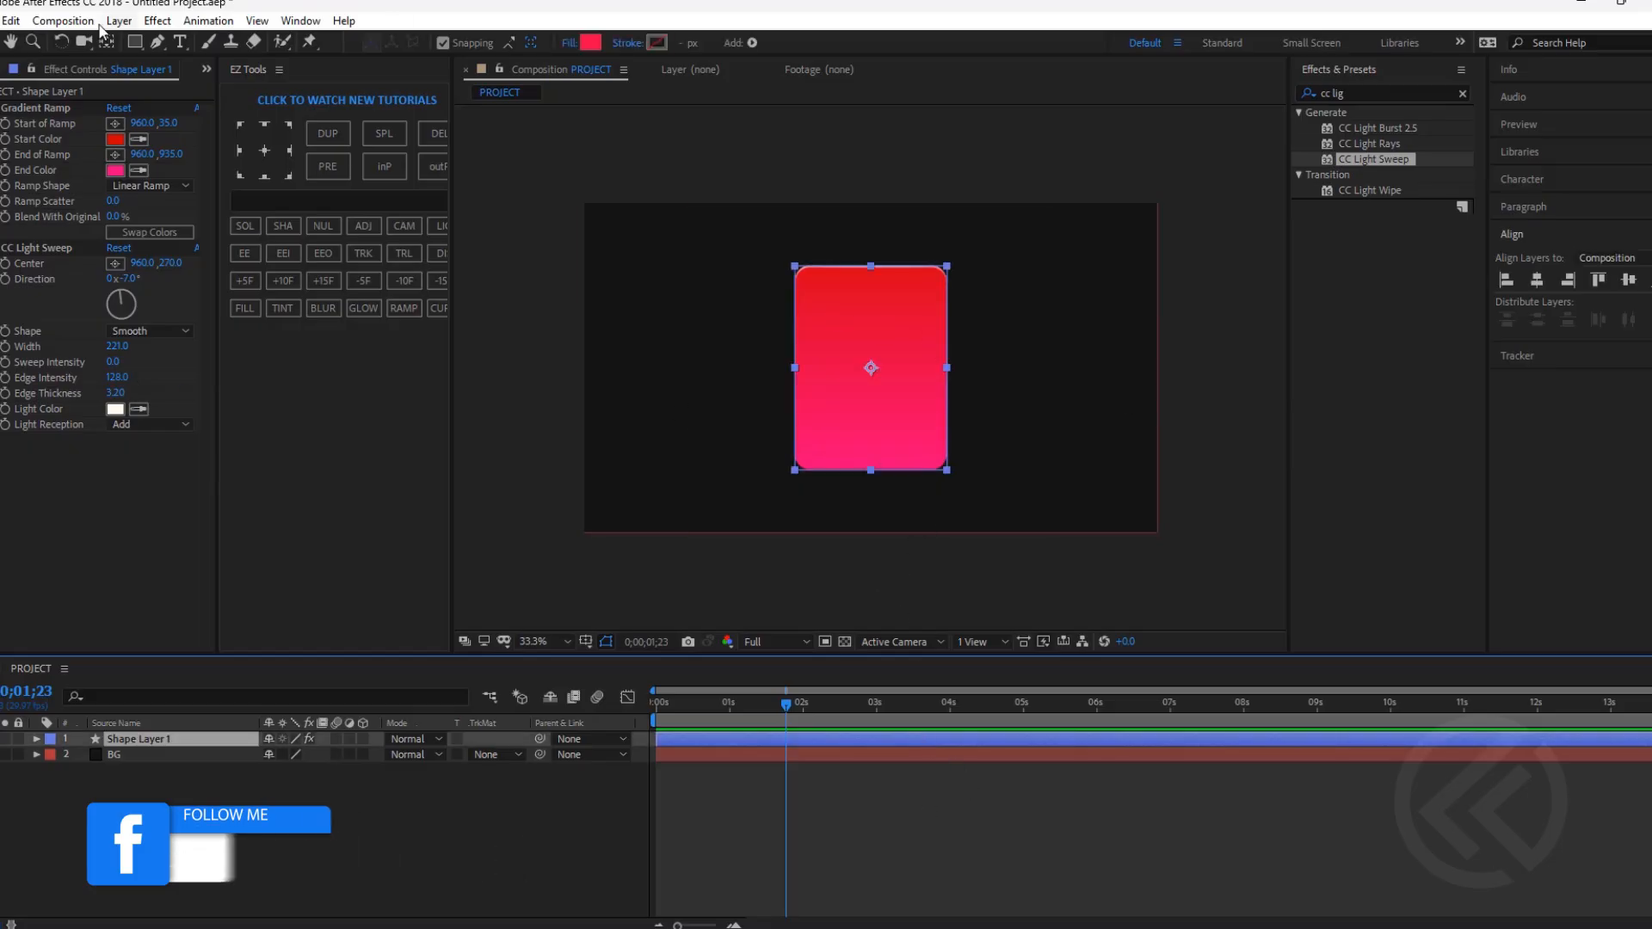
click(180, 42)
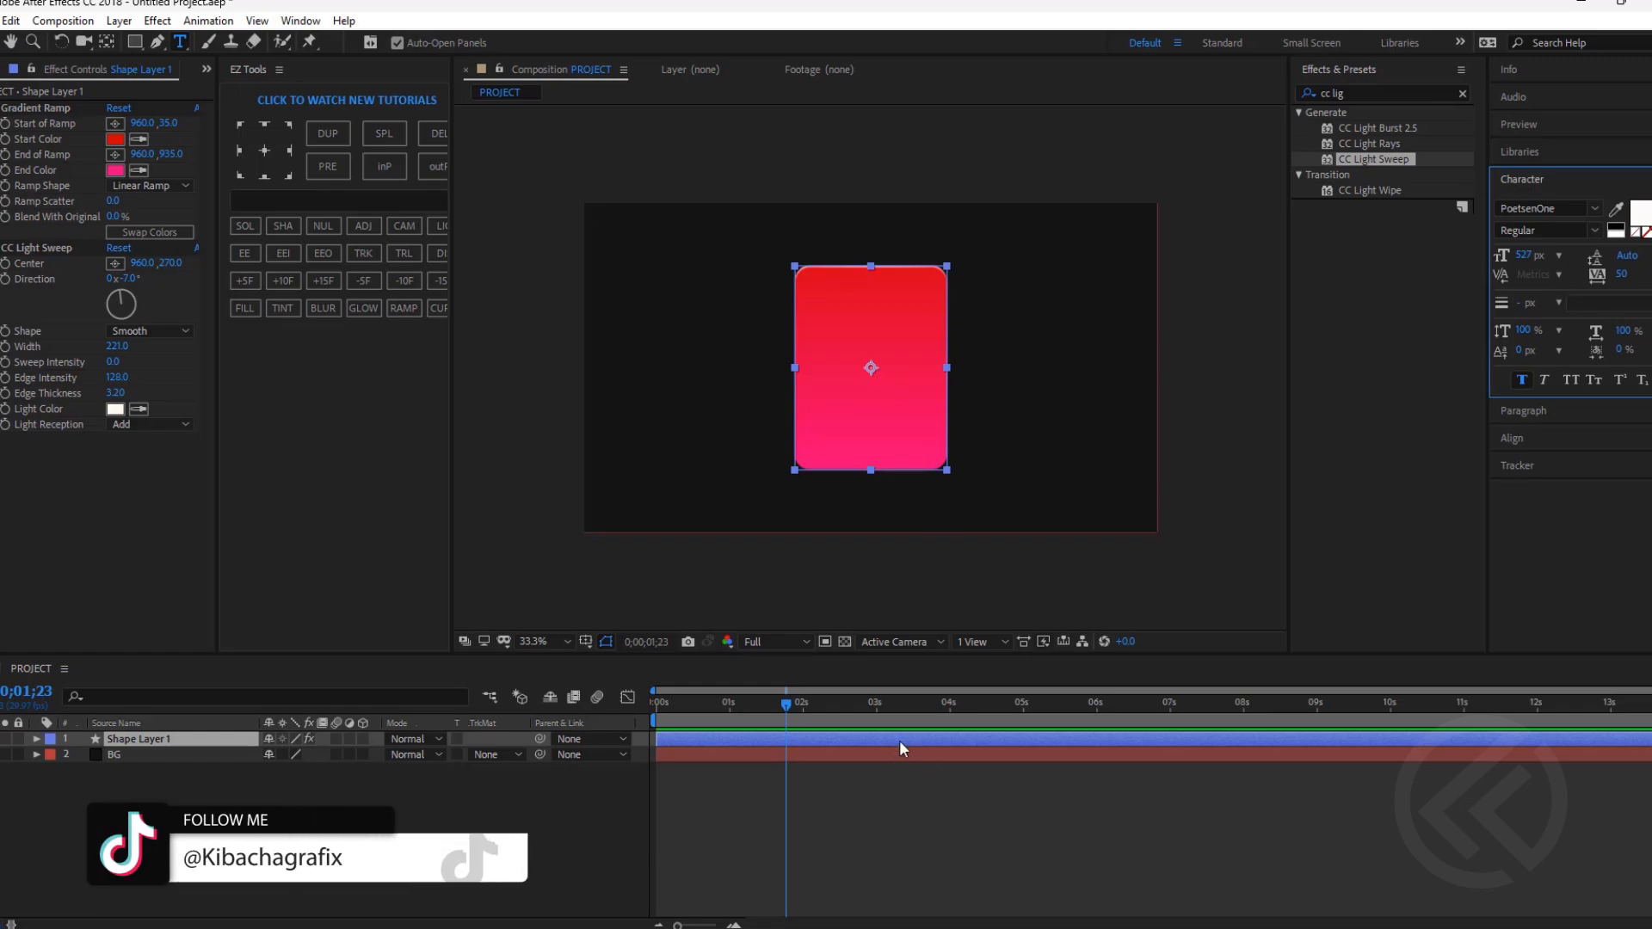
click(902, 803)
click(852, 378)
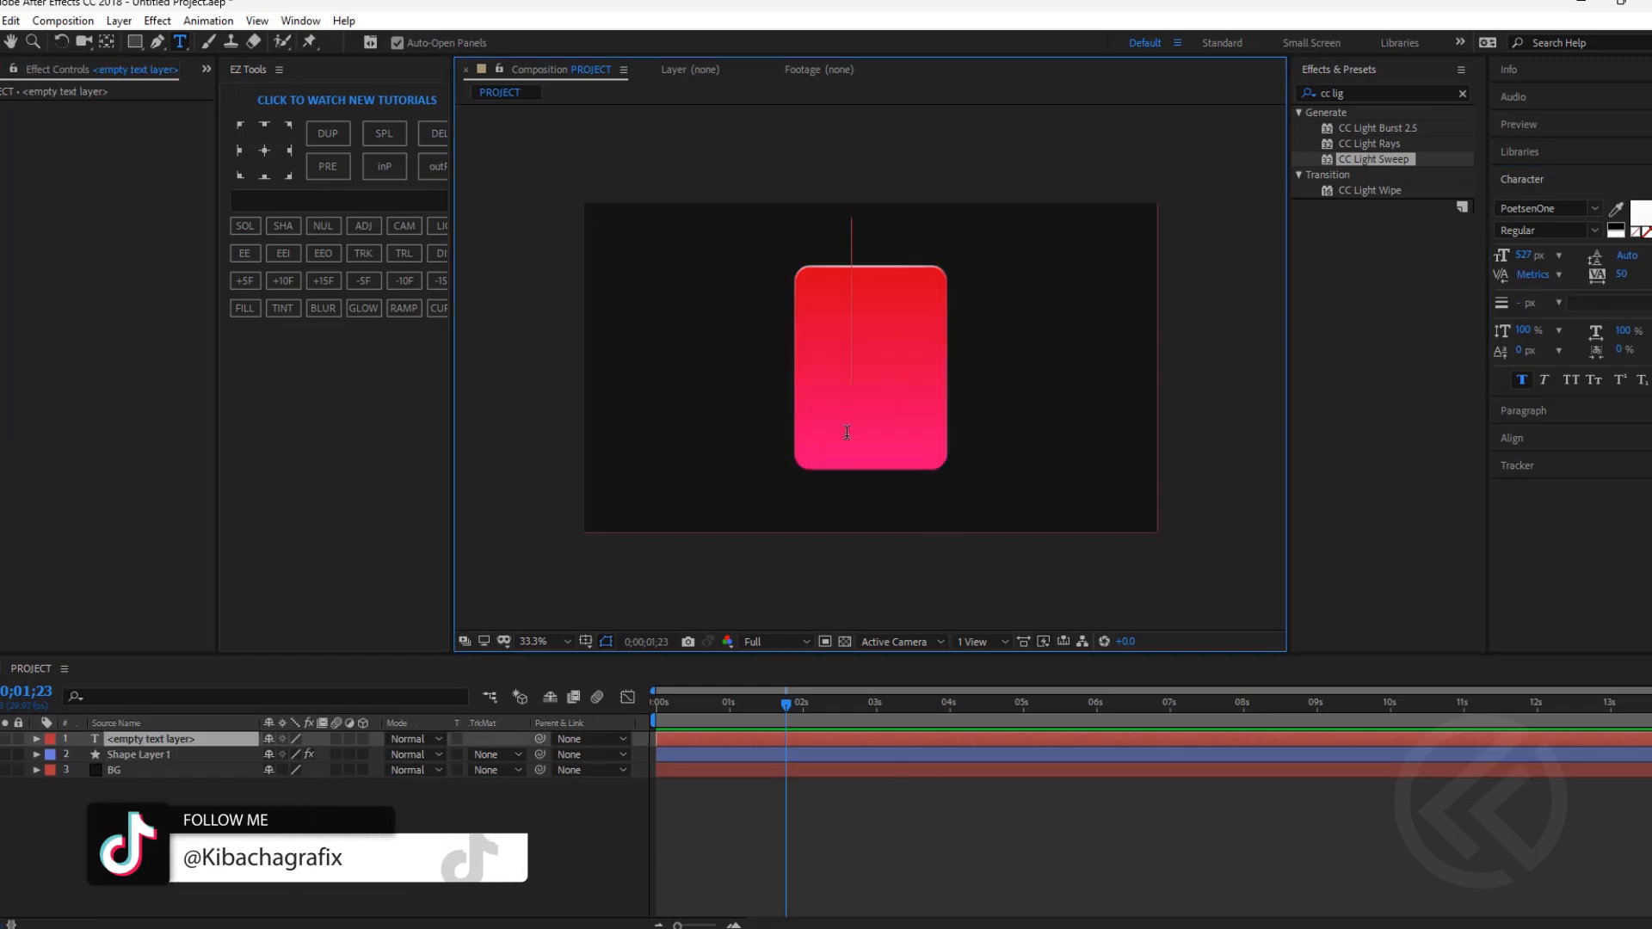
text(1)
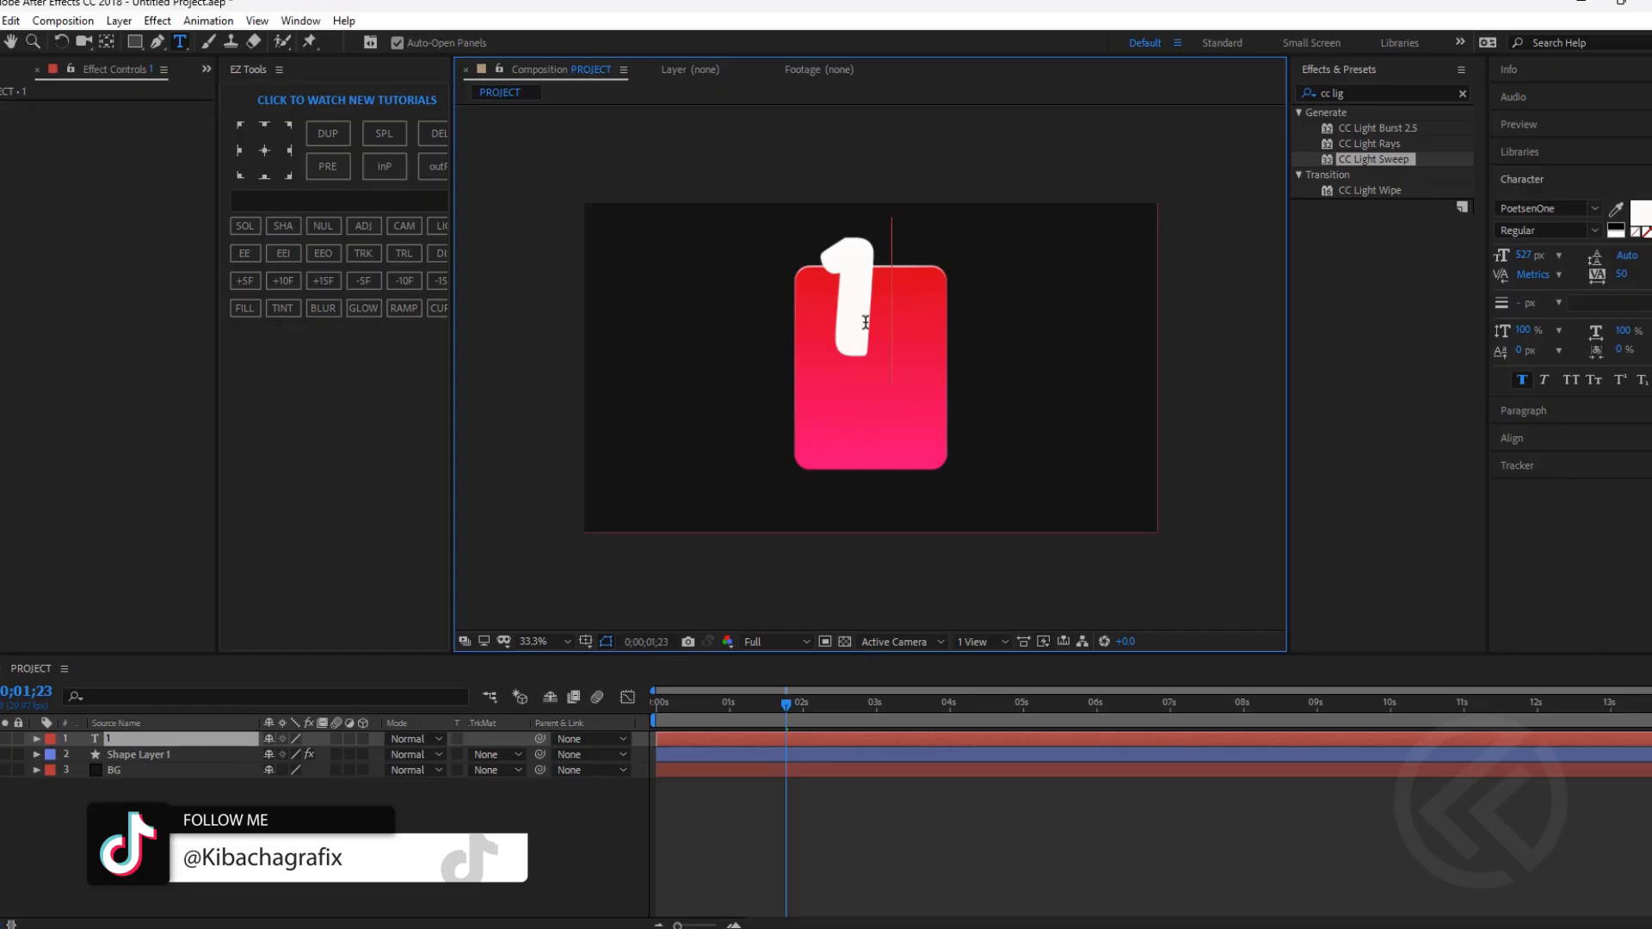
click(1, 41)
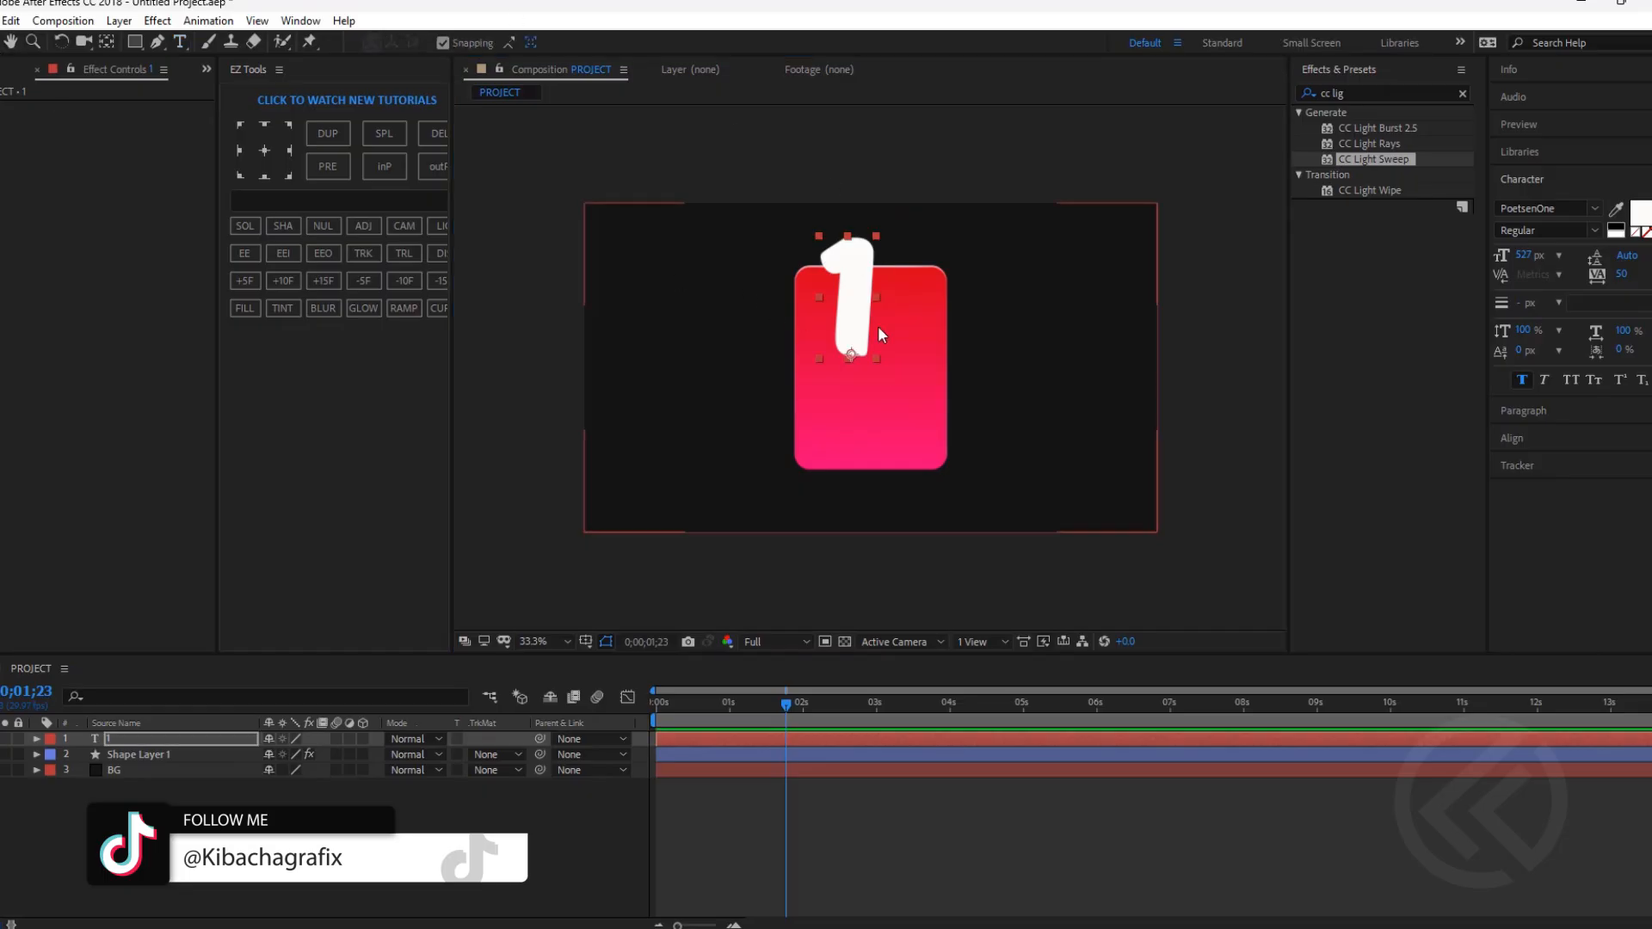
Center the "1" text layer horizontally and vertically in the composition, and deselect the layers.
click(1540, 434)
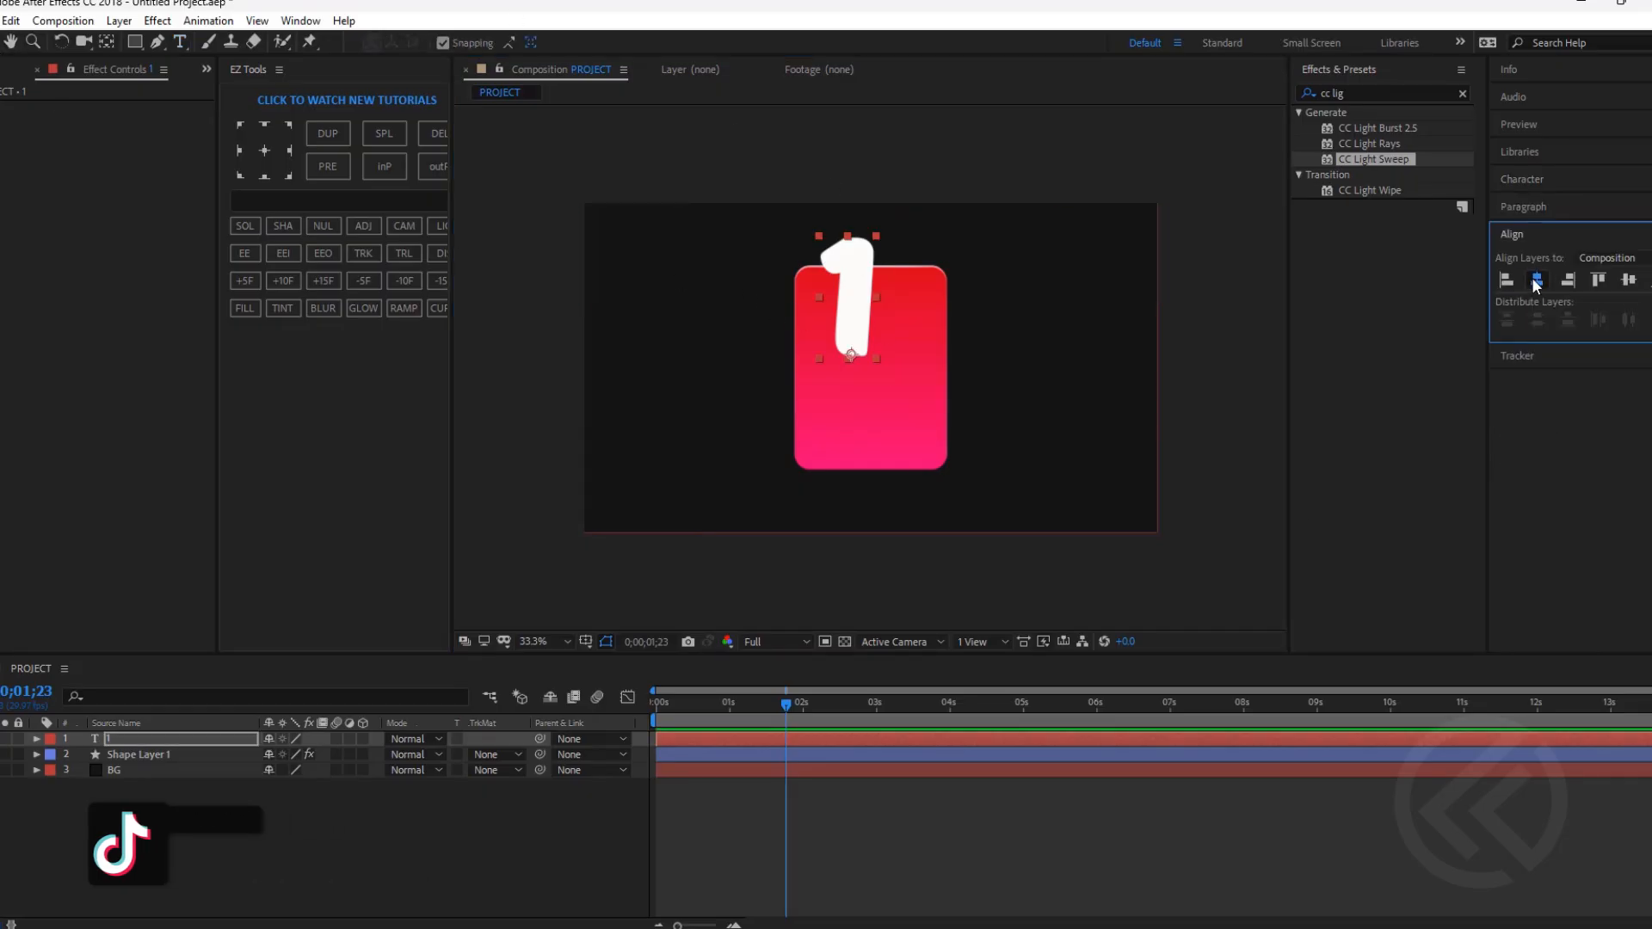
click(1535, 279)
click(1628, 280)
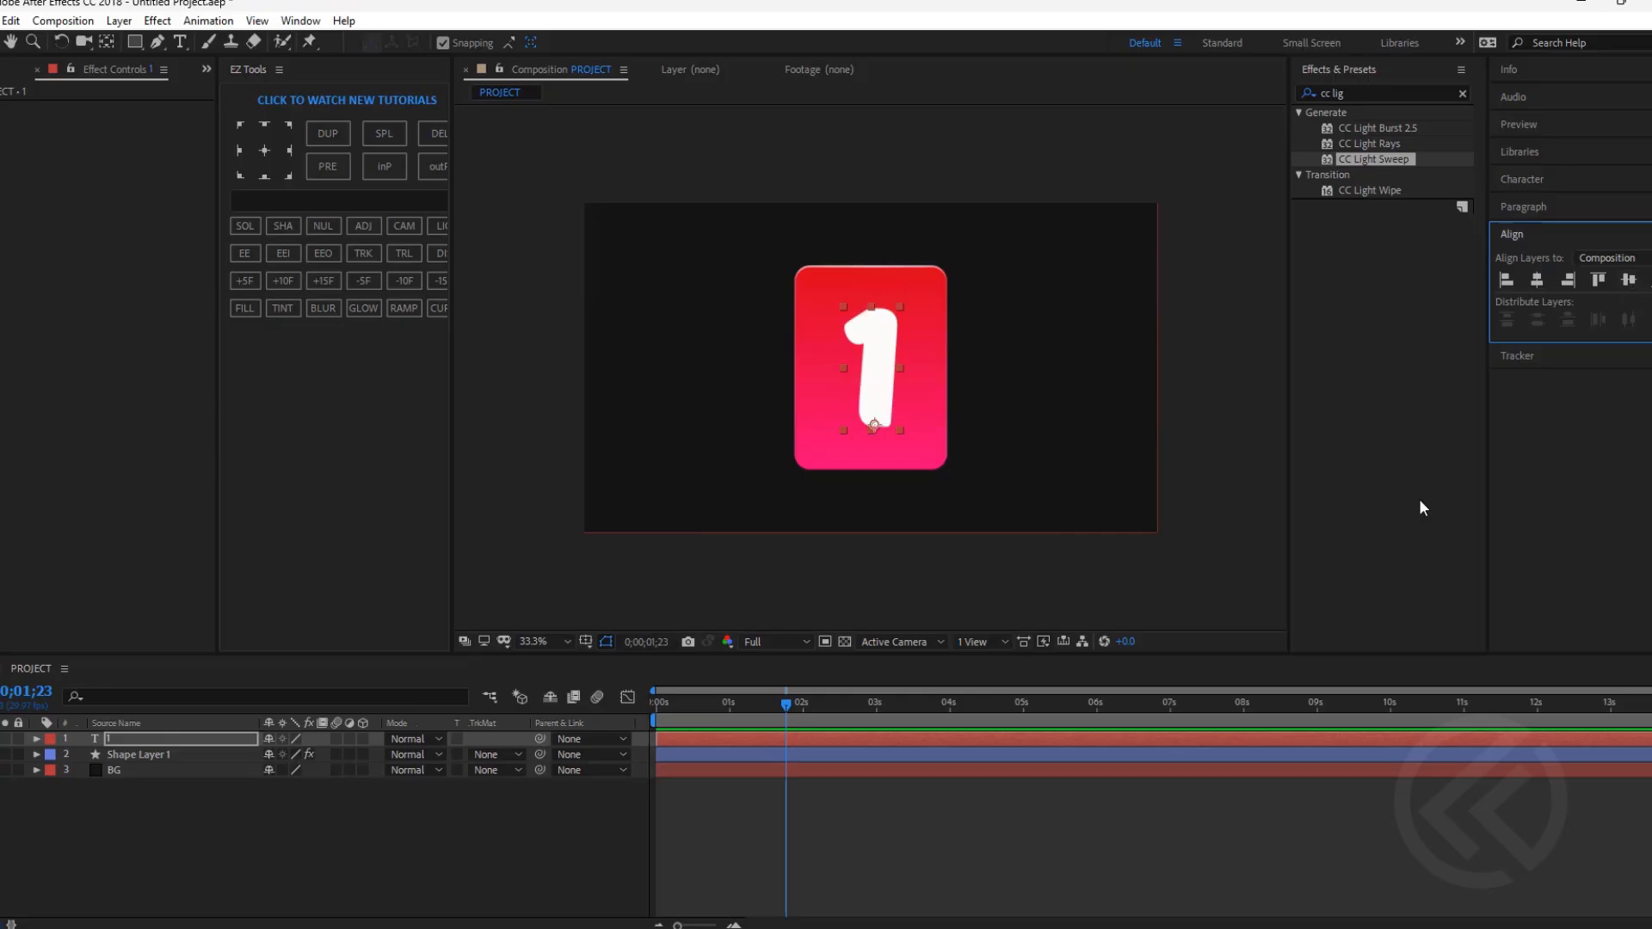
click(797, 848)
click(876, 738)
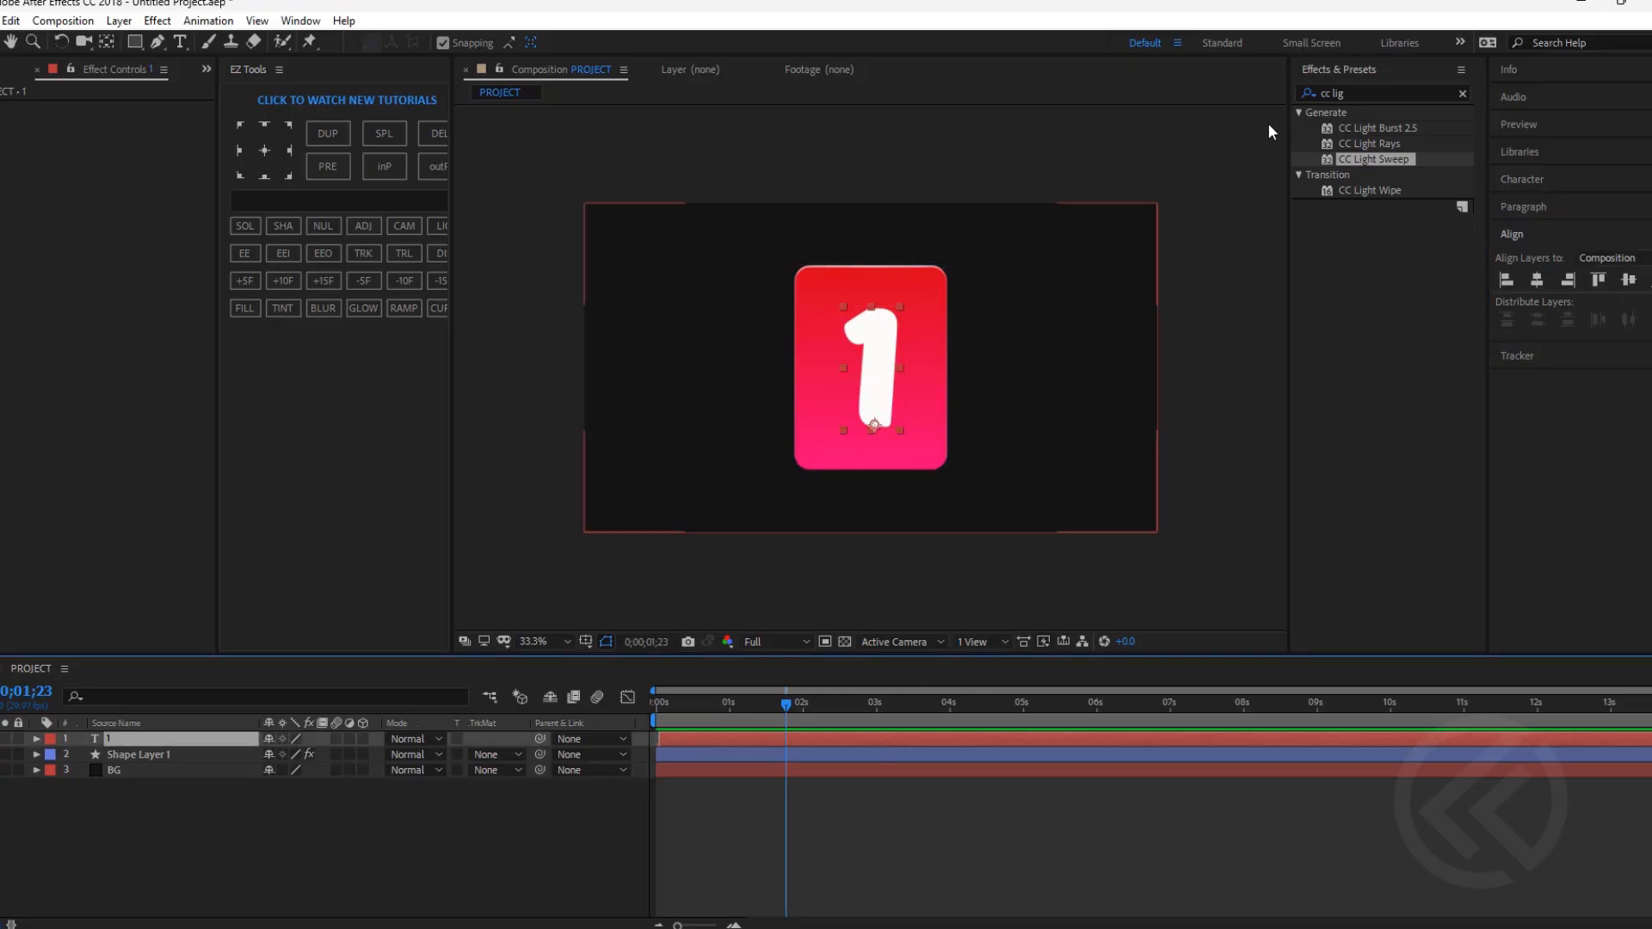
click(1538, 282)
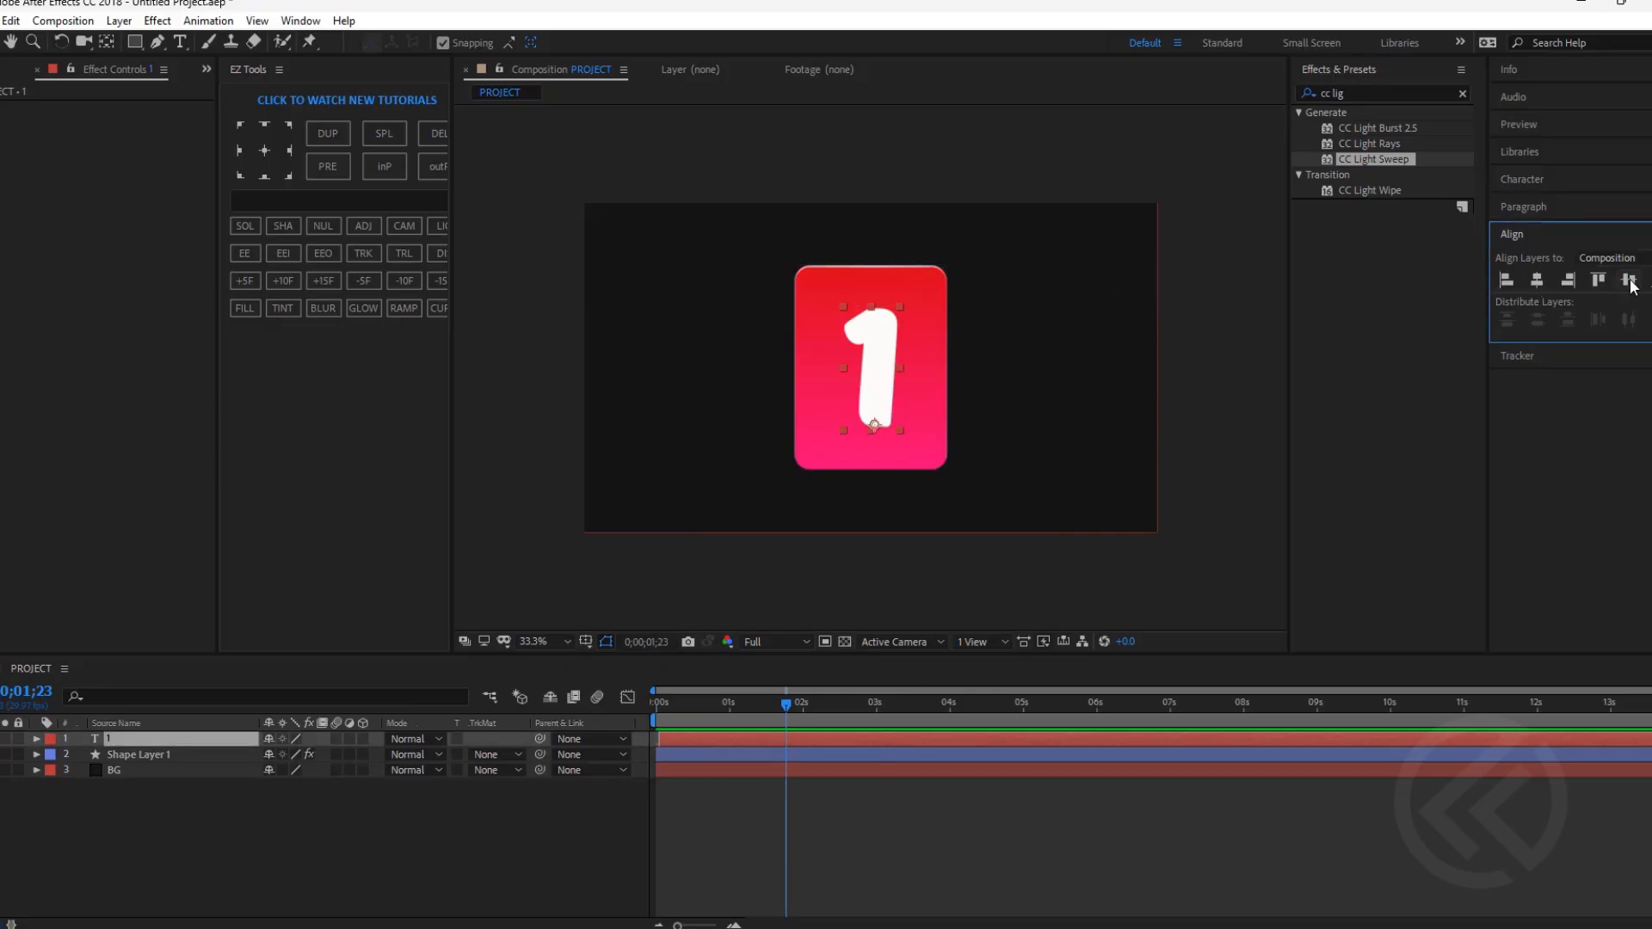
click(901, 754)
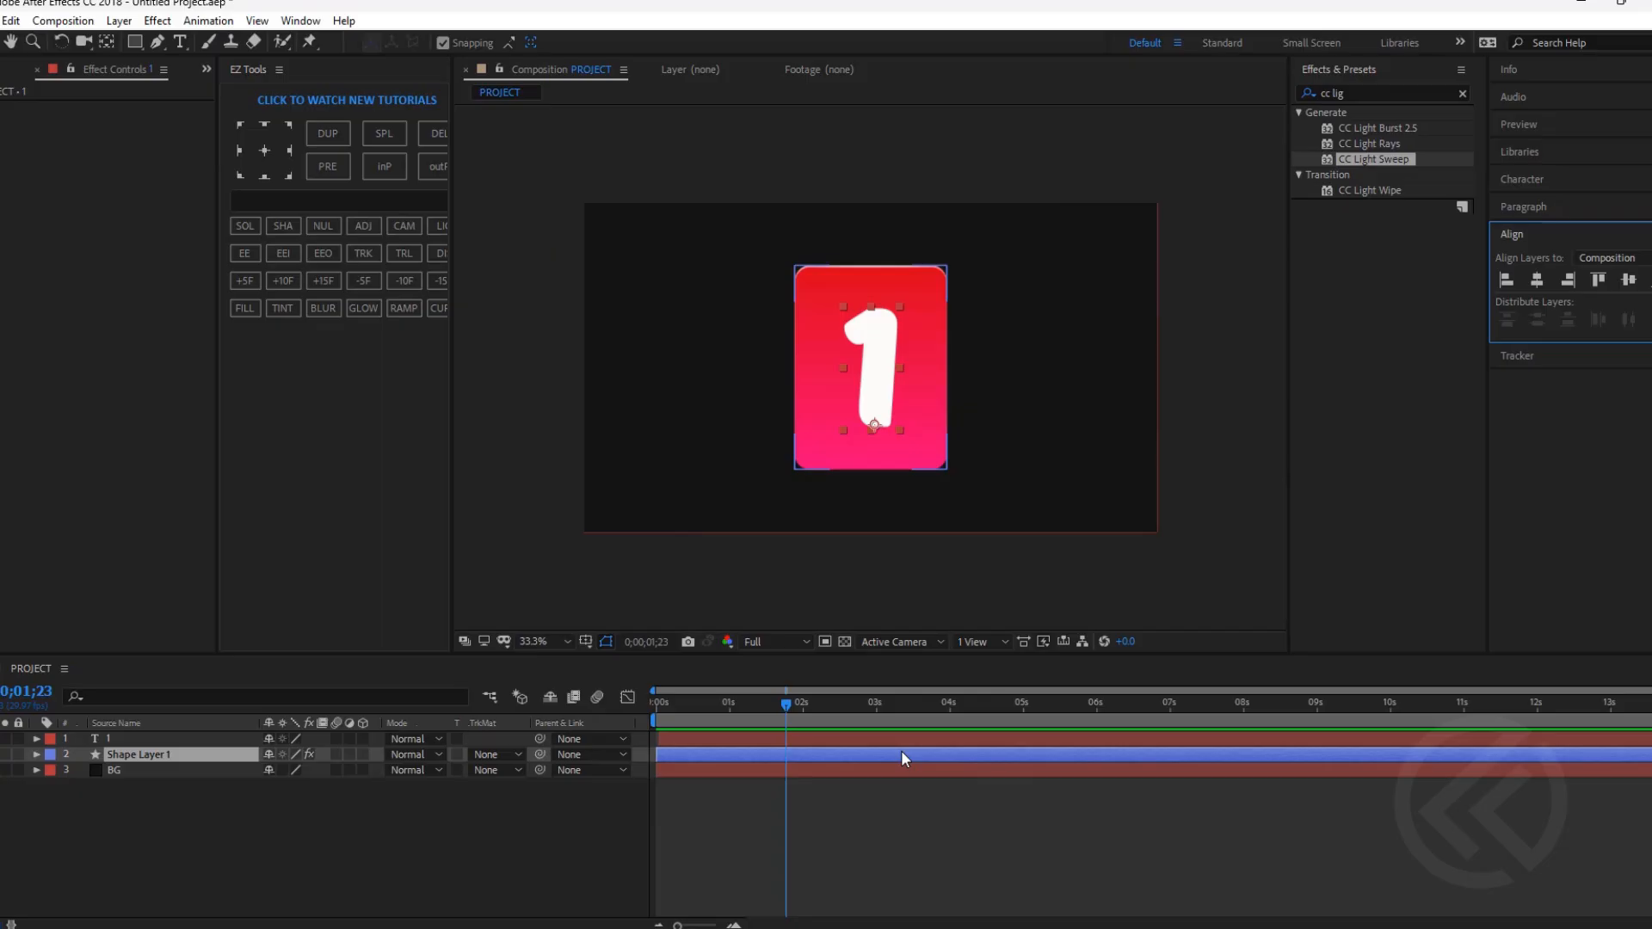
click(1010, 853)
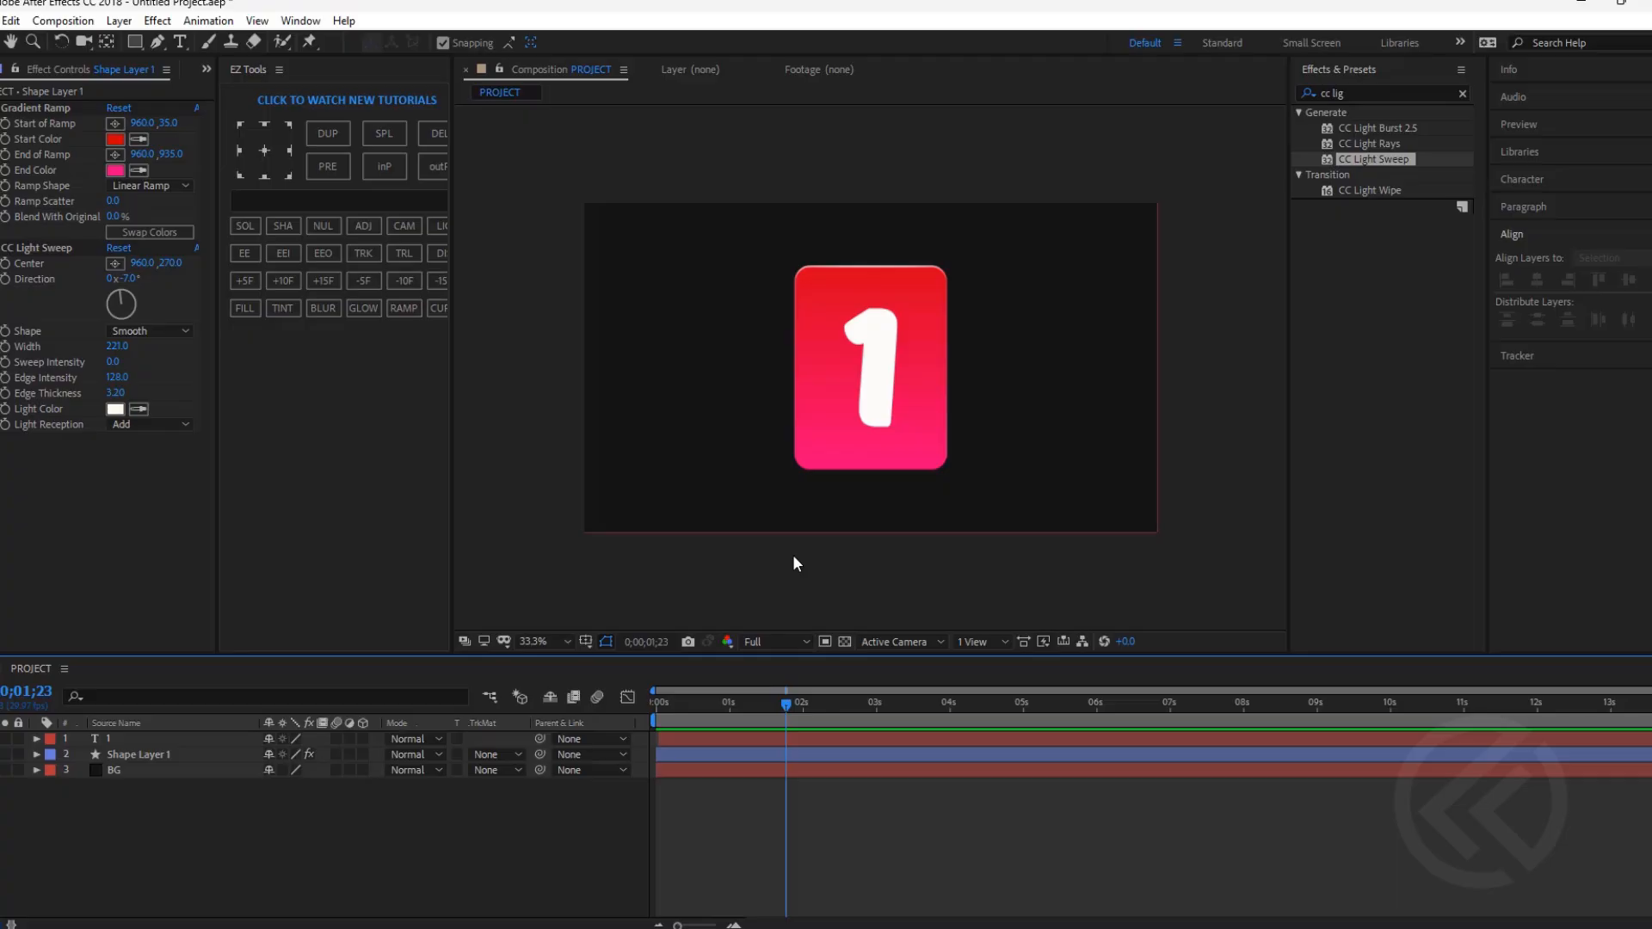
Duplicate the "1" text layer together with Shape Layer 1, and deselect the copies.
click(848, 425)
click(761, 756)
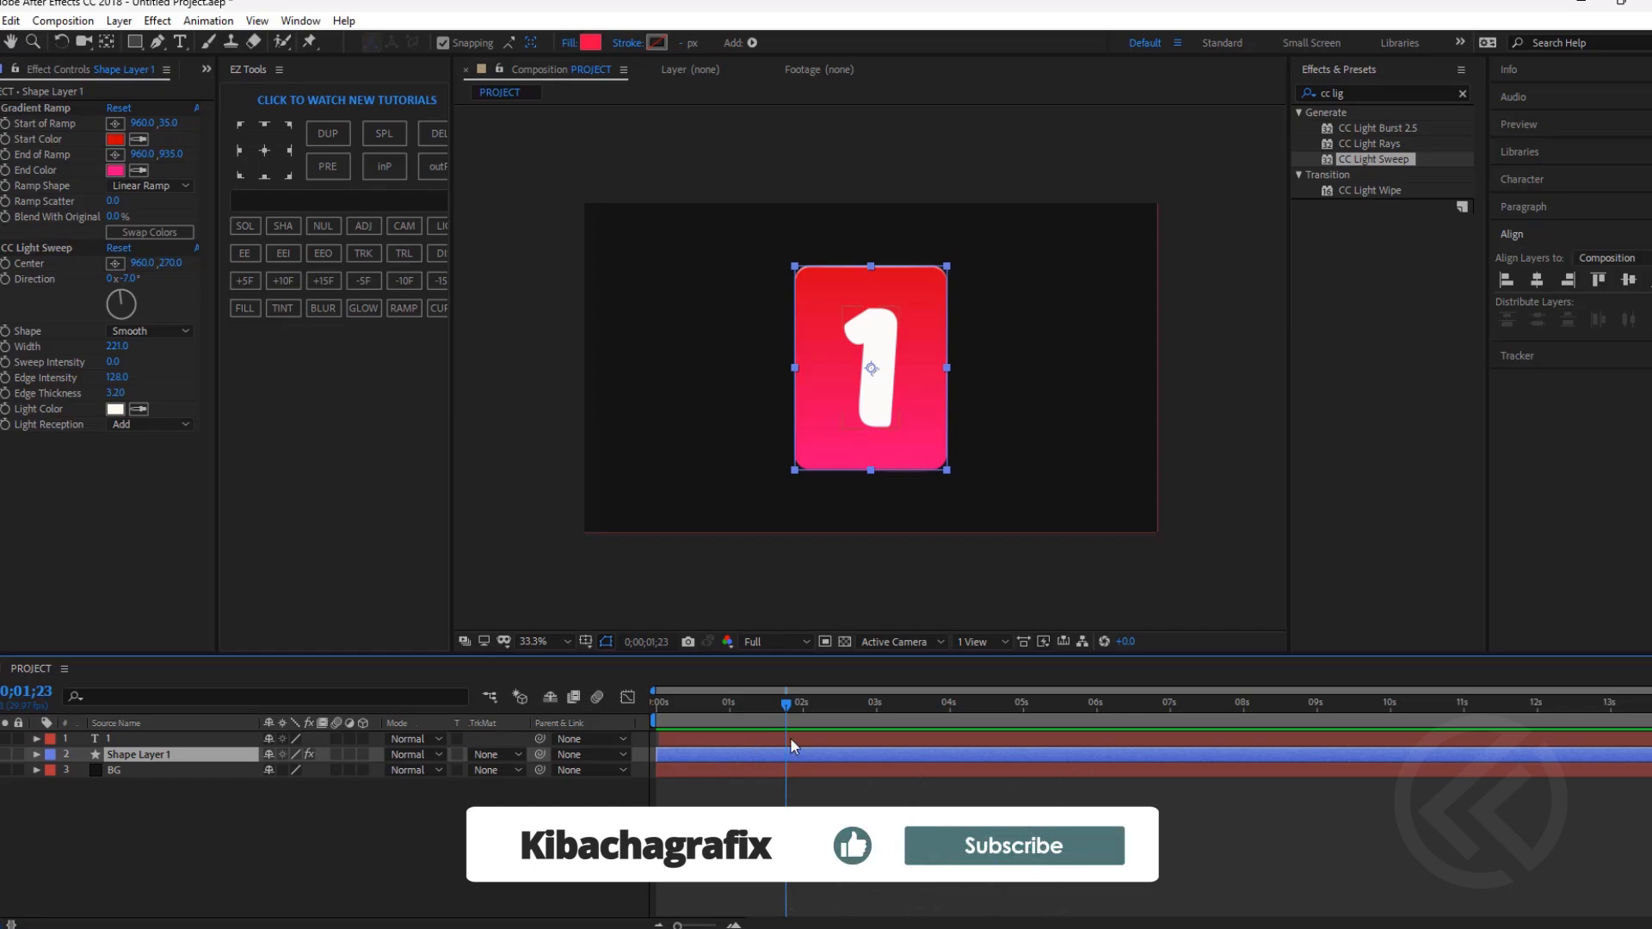
shift+click(799, 739)
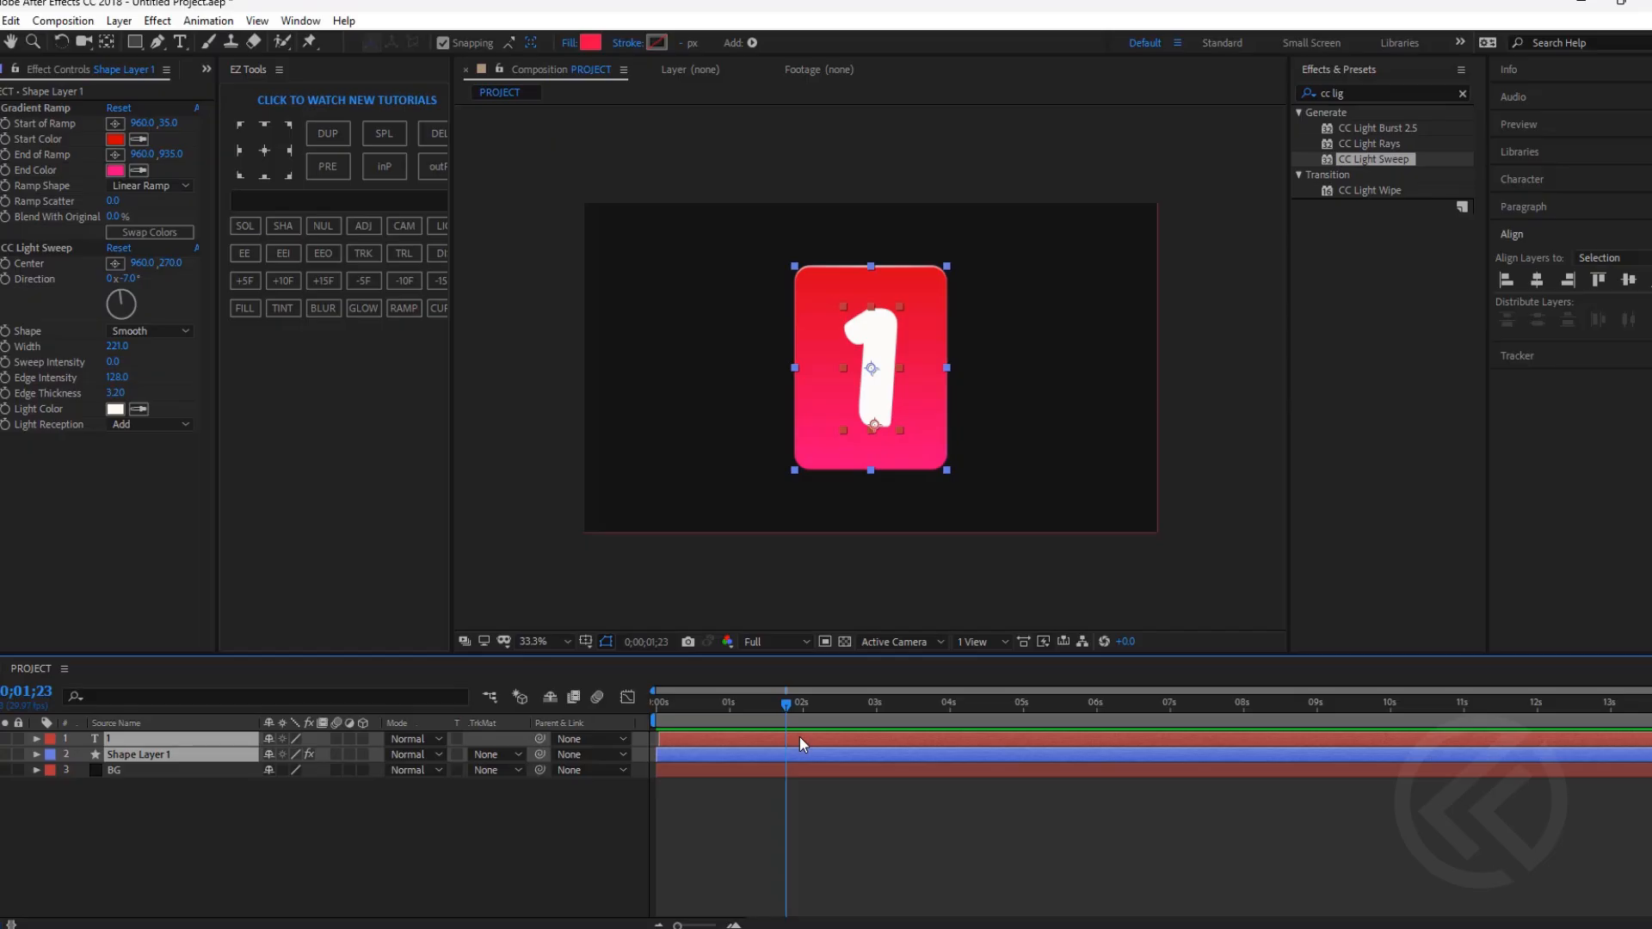
key(ctrl+d)
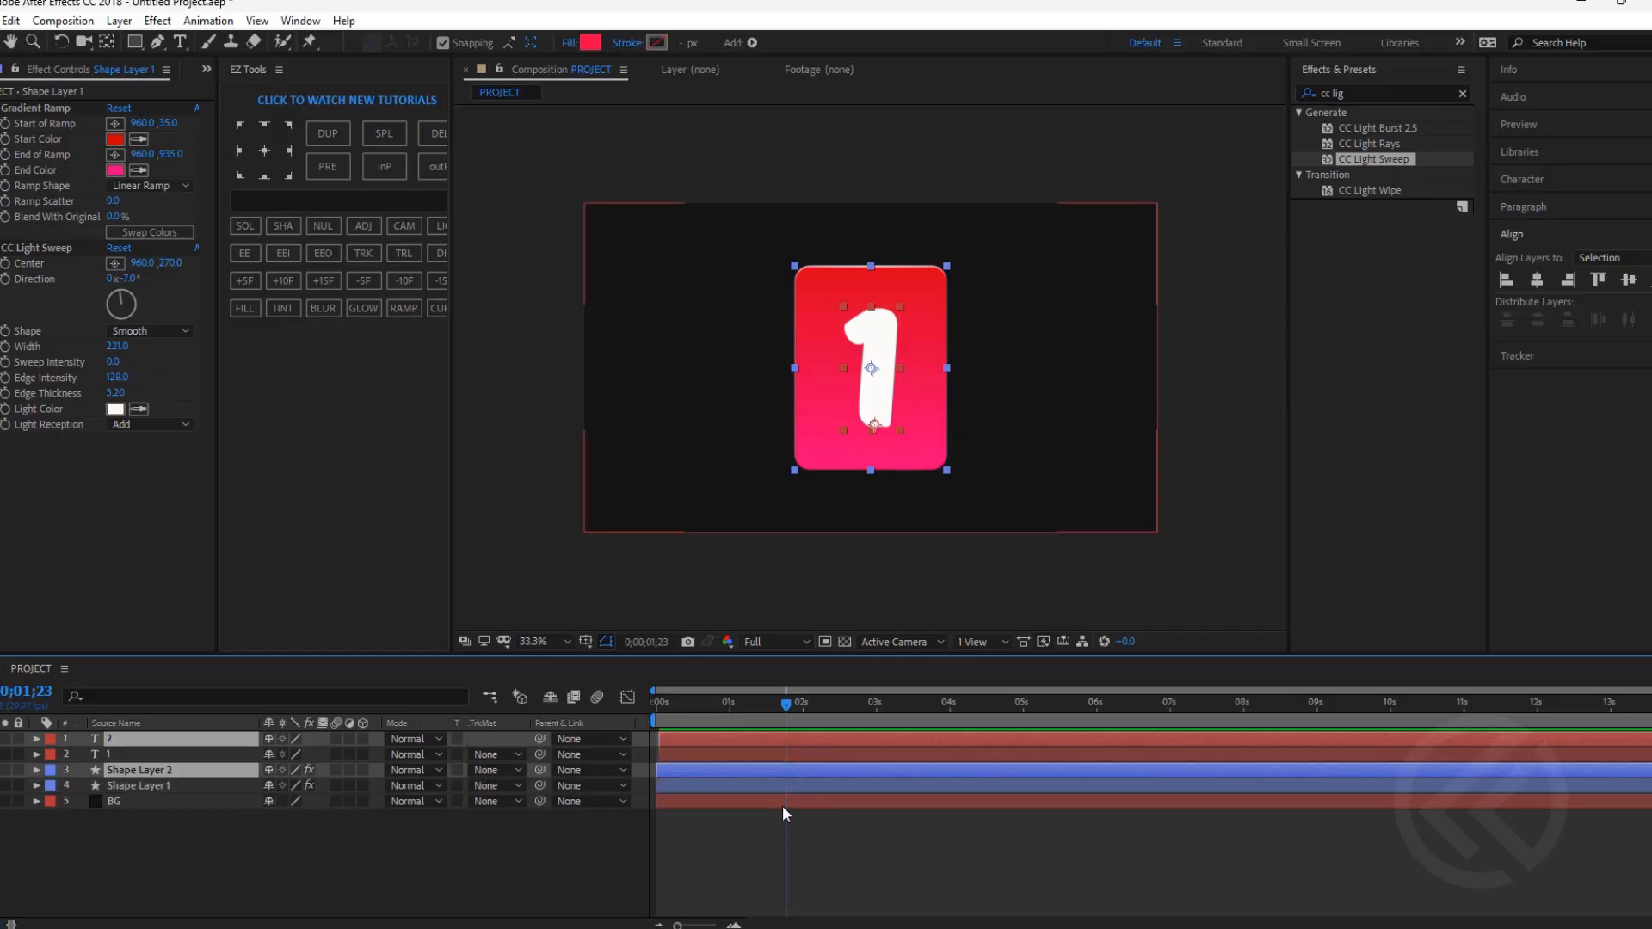
click(783, 818)
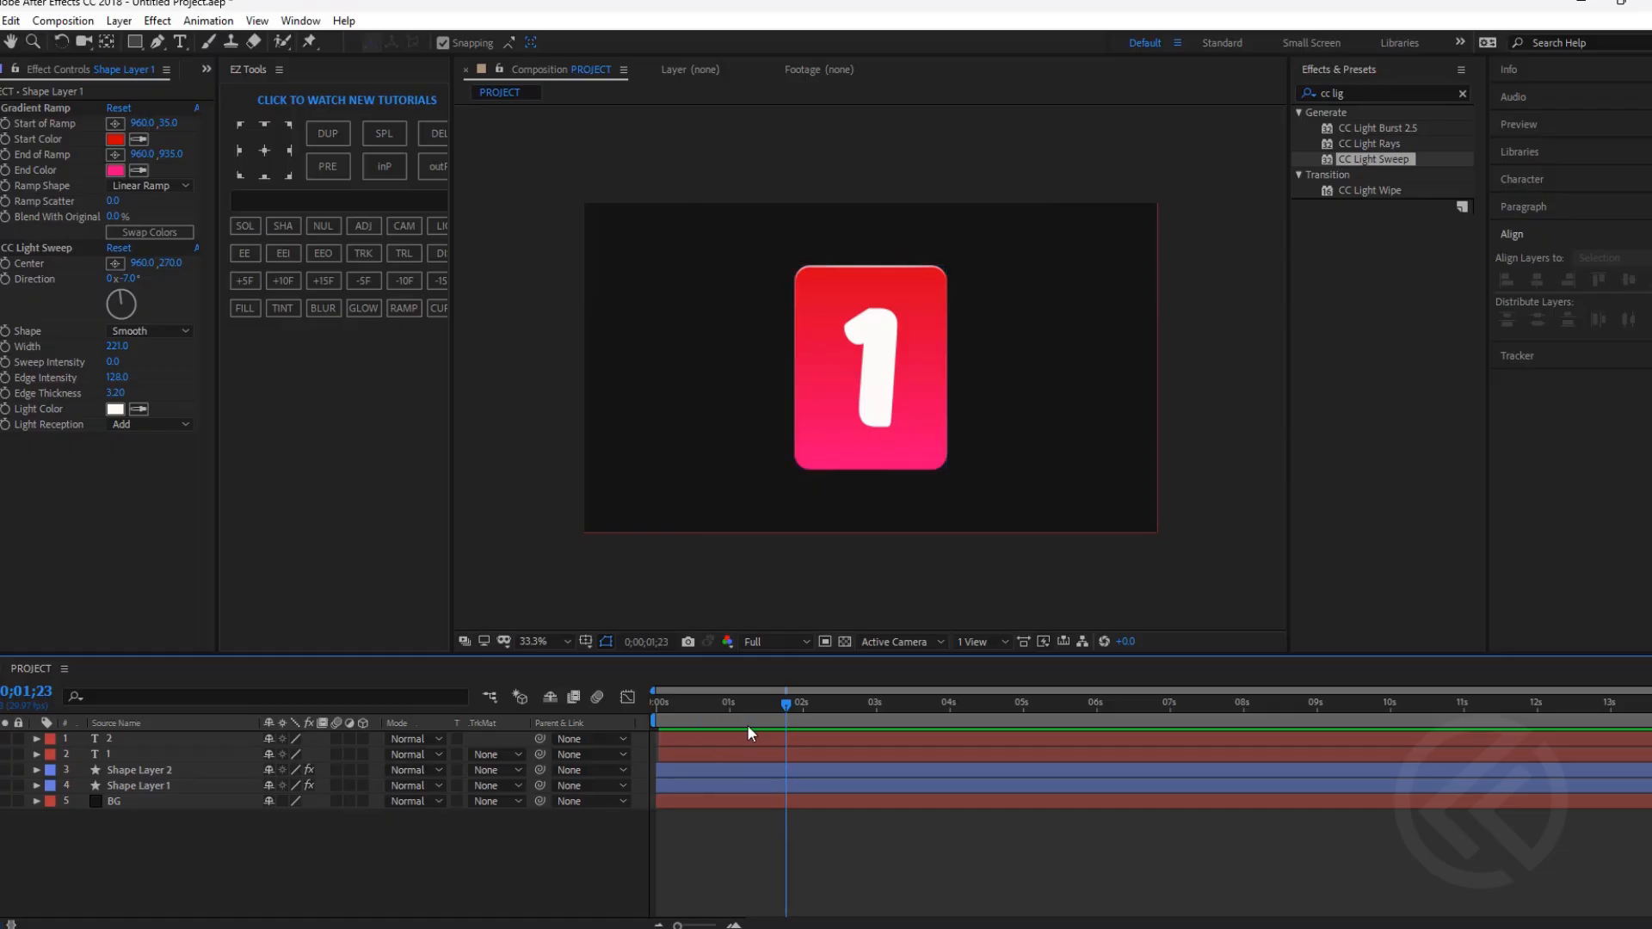
Reorder the original "1" text layer so it sits between the duplicated rectangle and Shape Layer 1.
click(744, 750)
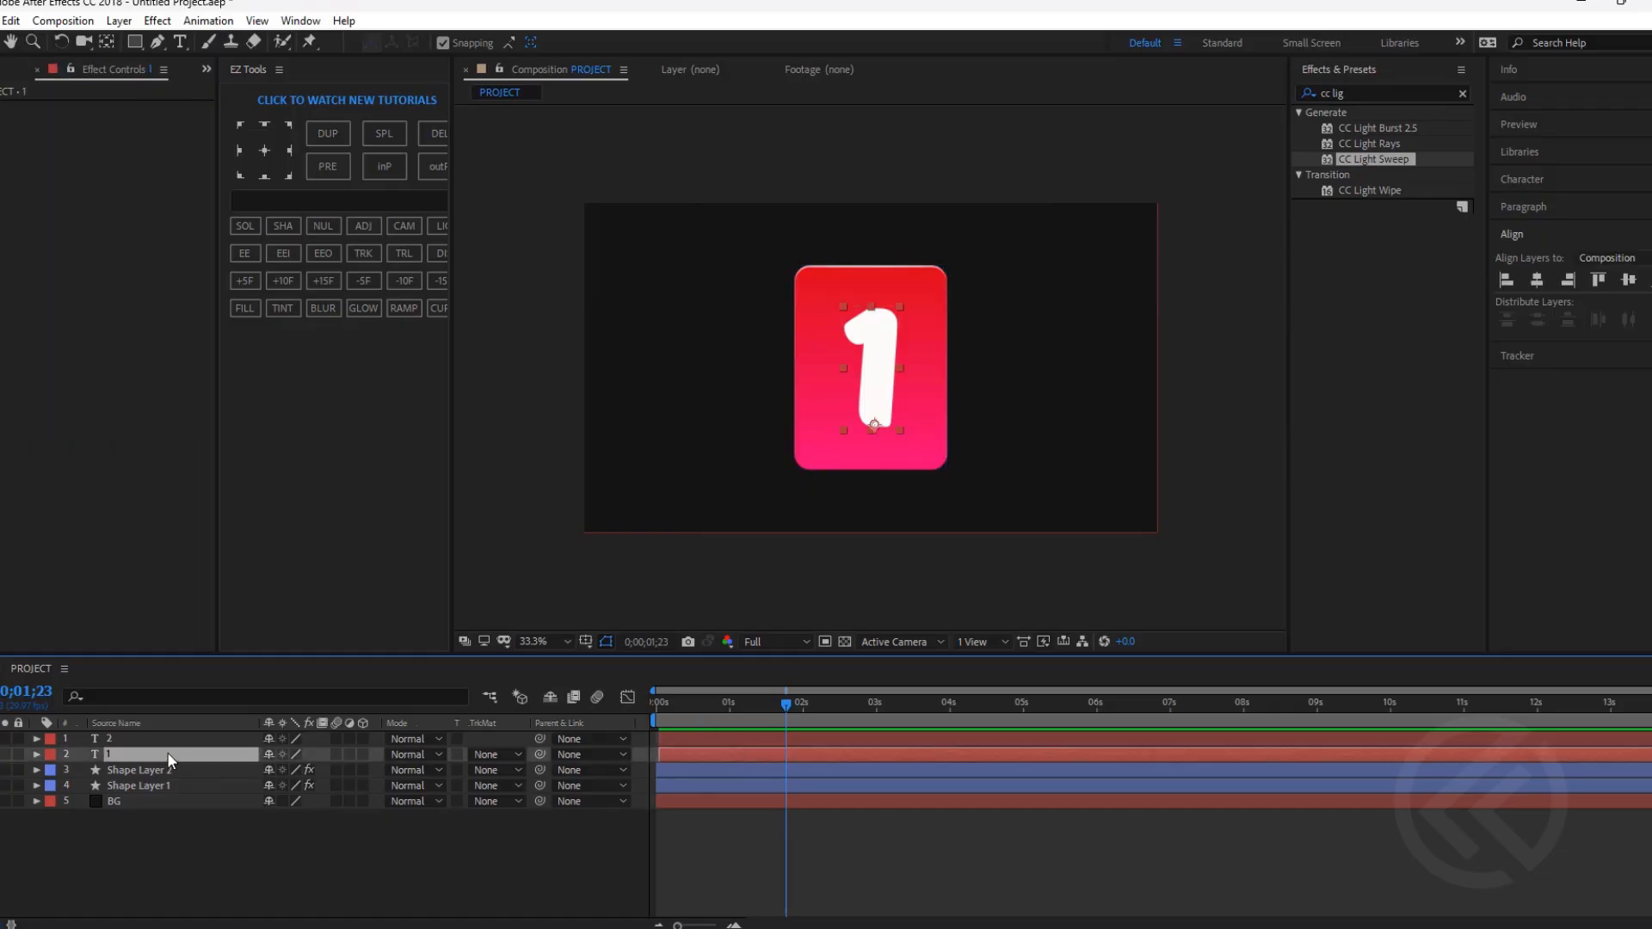
drag(167, 752, 157, 777)
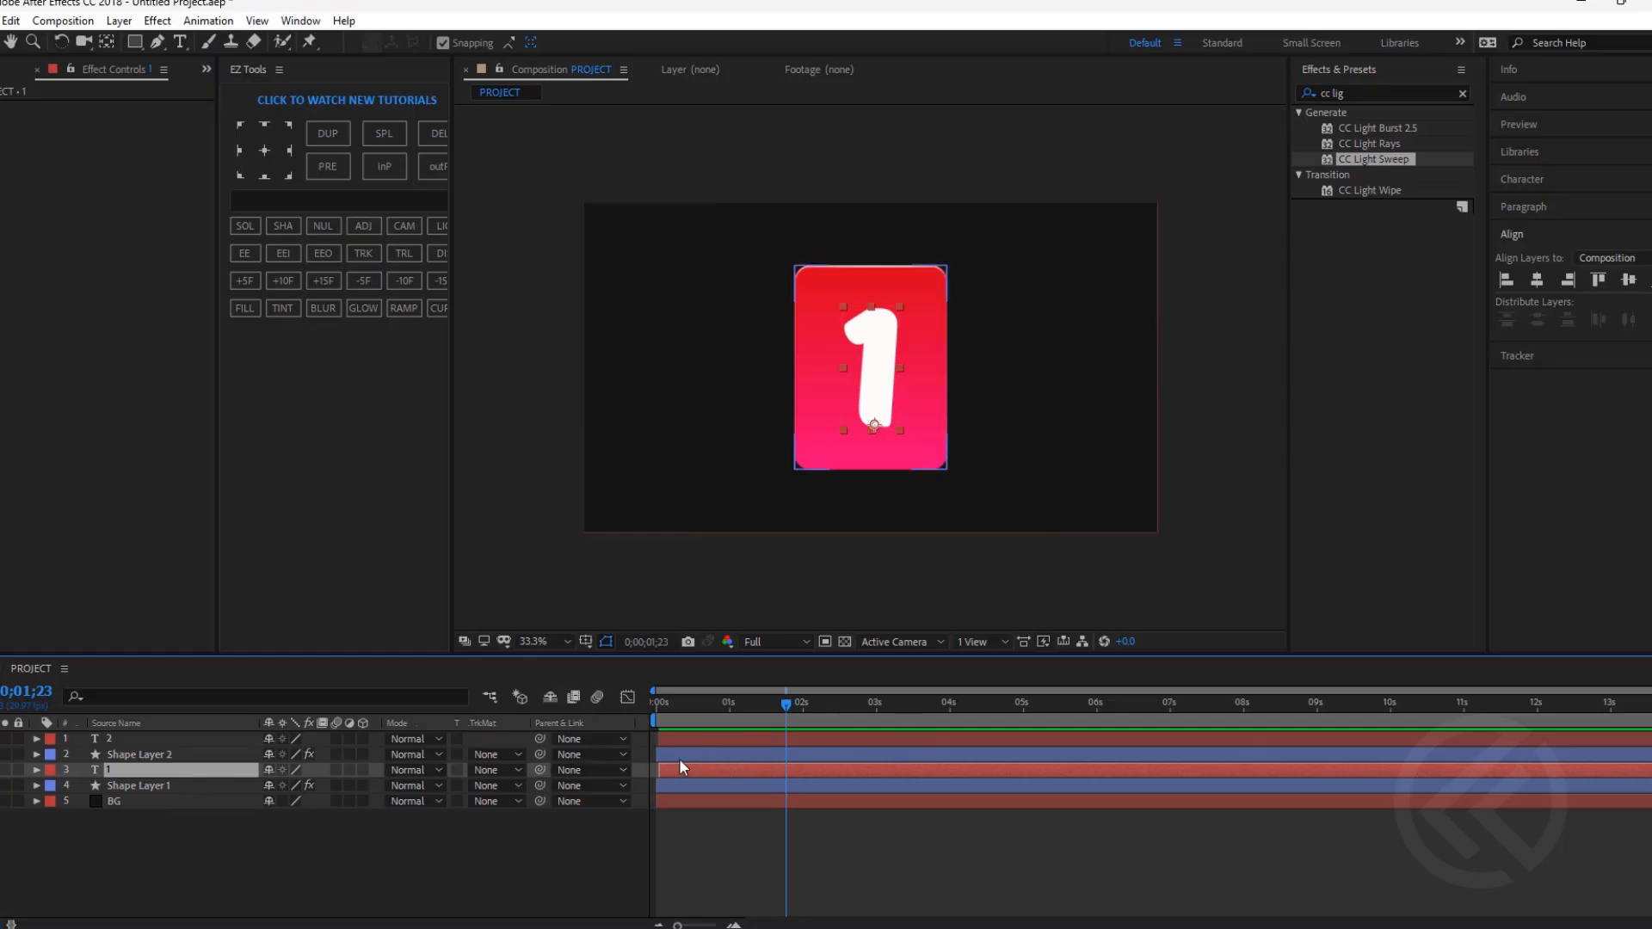
drag(787, 703, 654, 705)
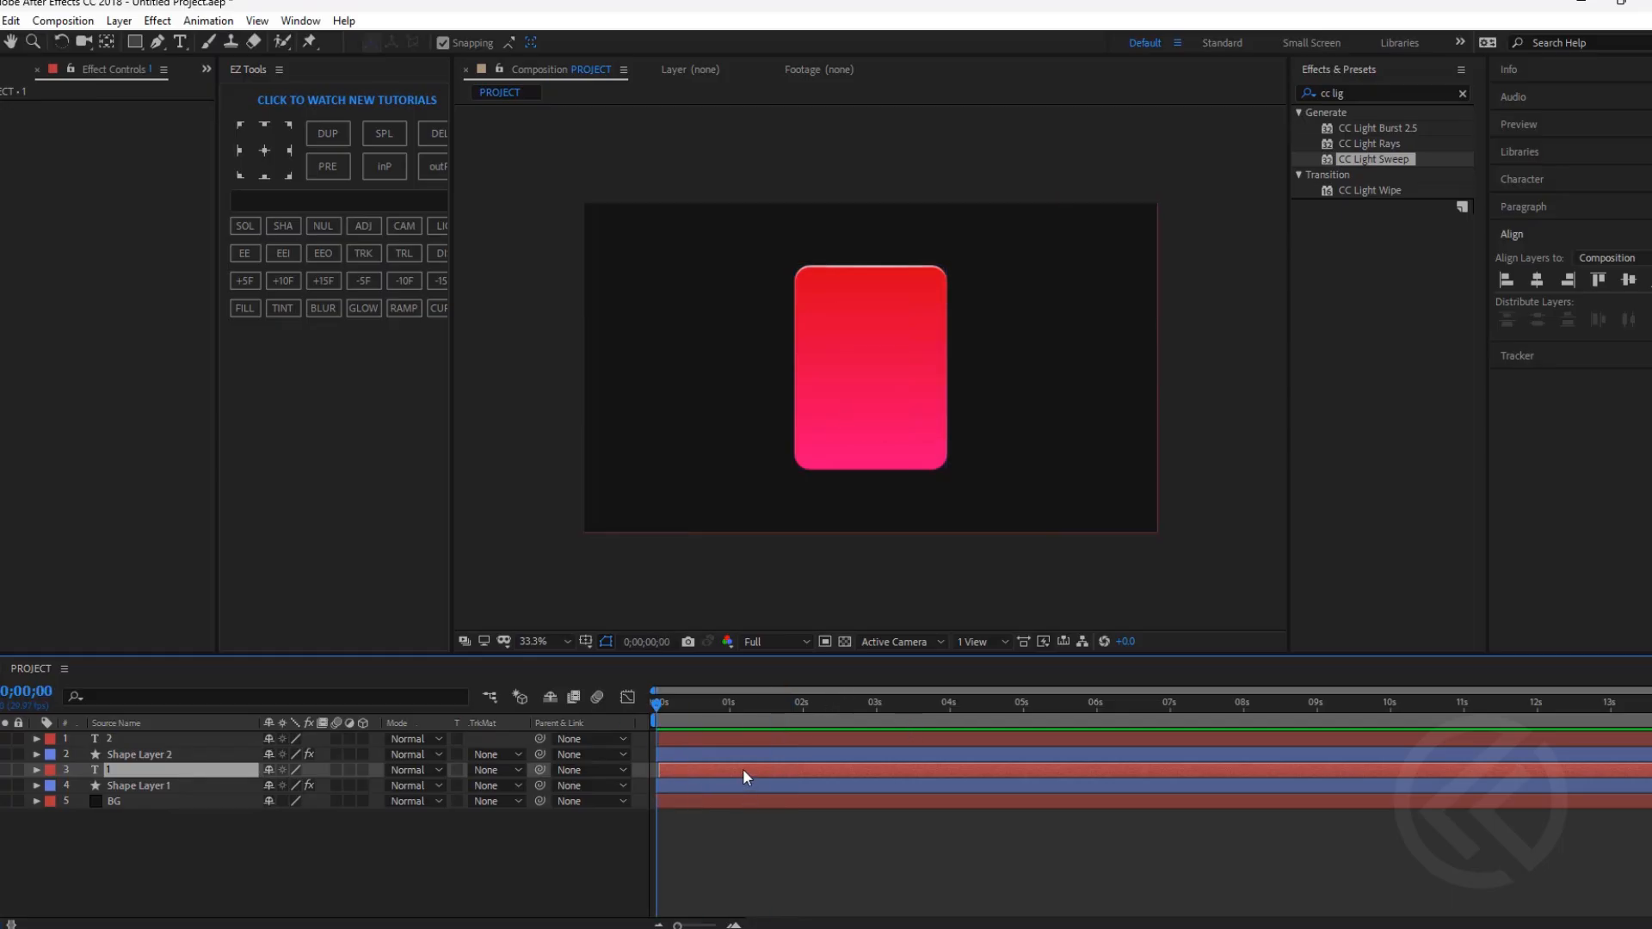
drag(659, 705, 730, 726)
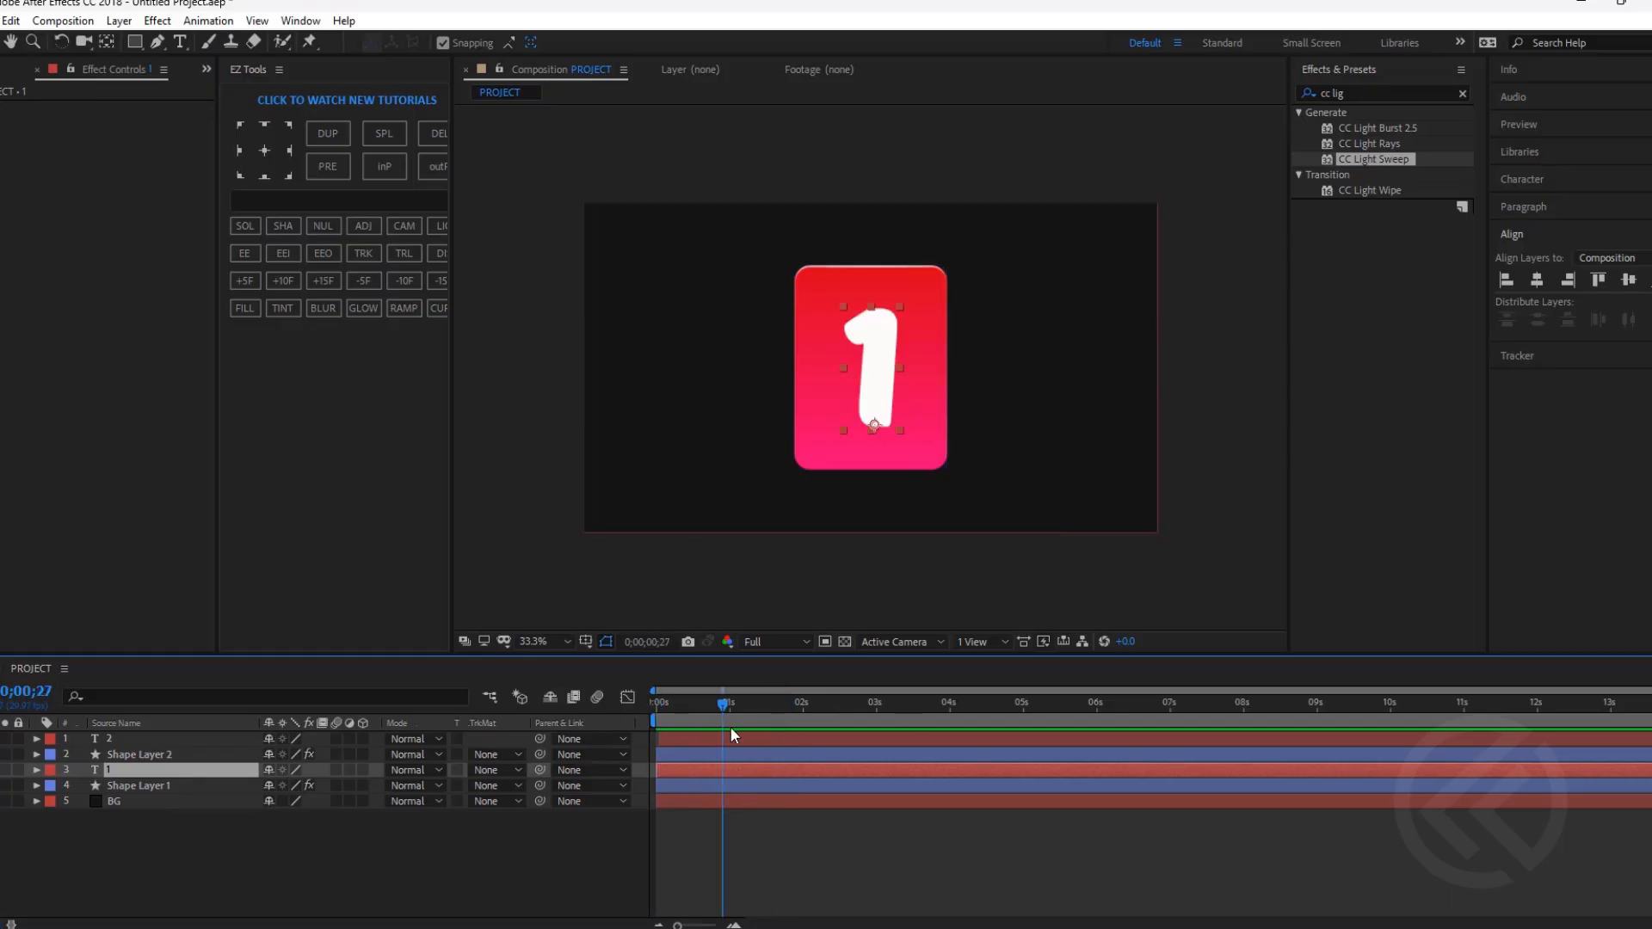
Change the text of the topmost text layer to "2".
click(730, 738)
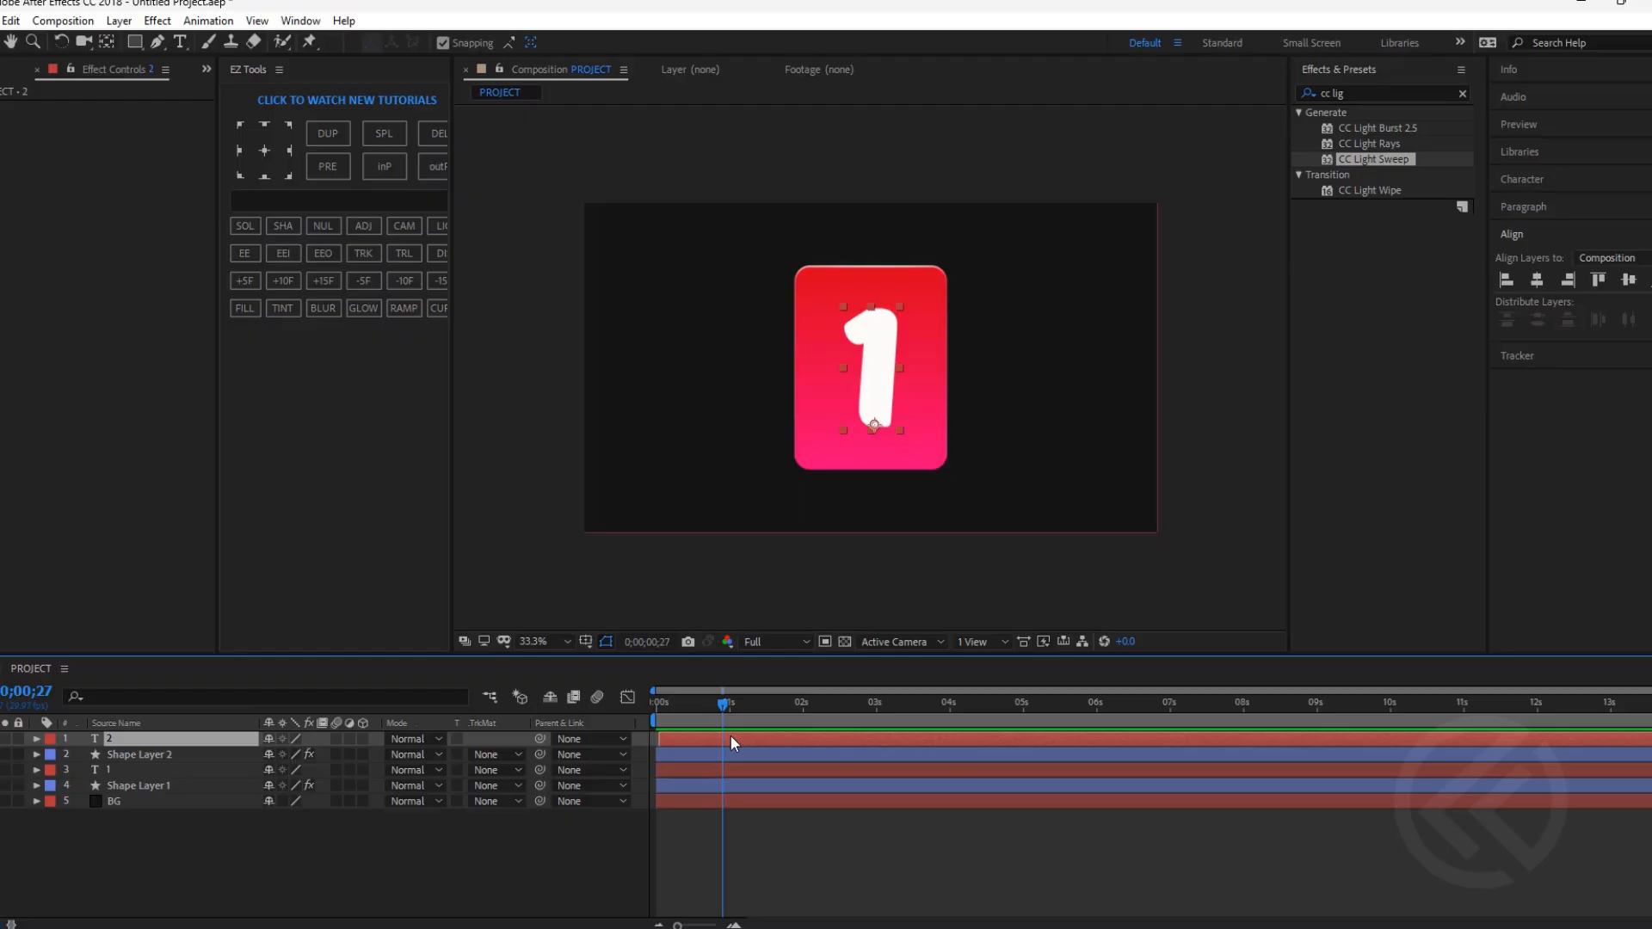
key(ctrl+t)
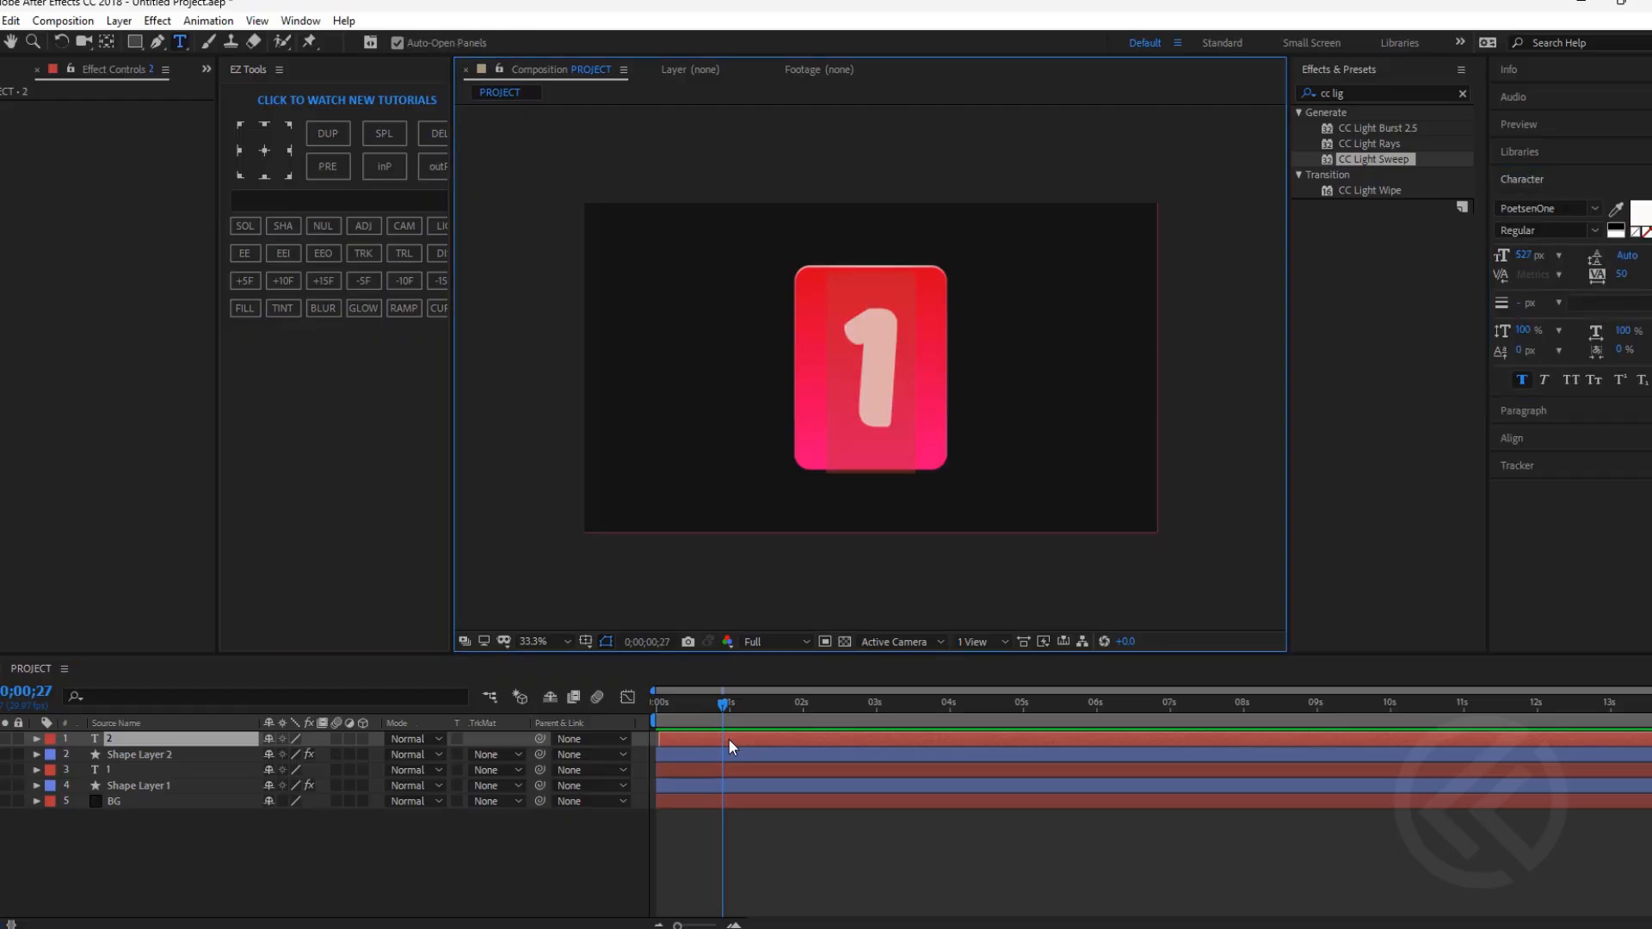
text(2)
click(757, 841)
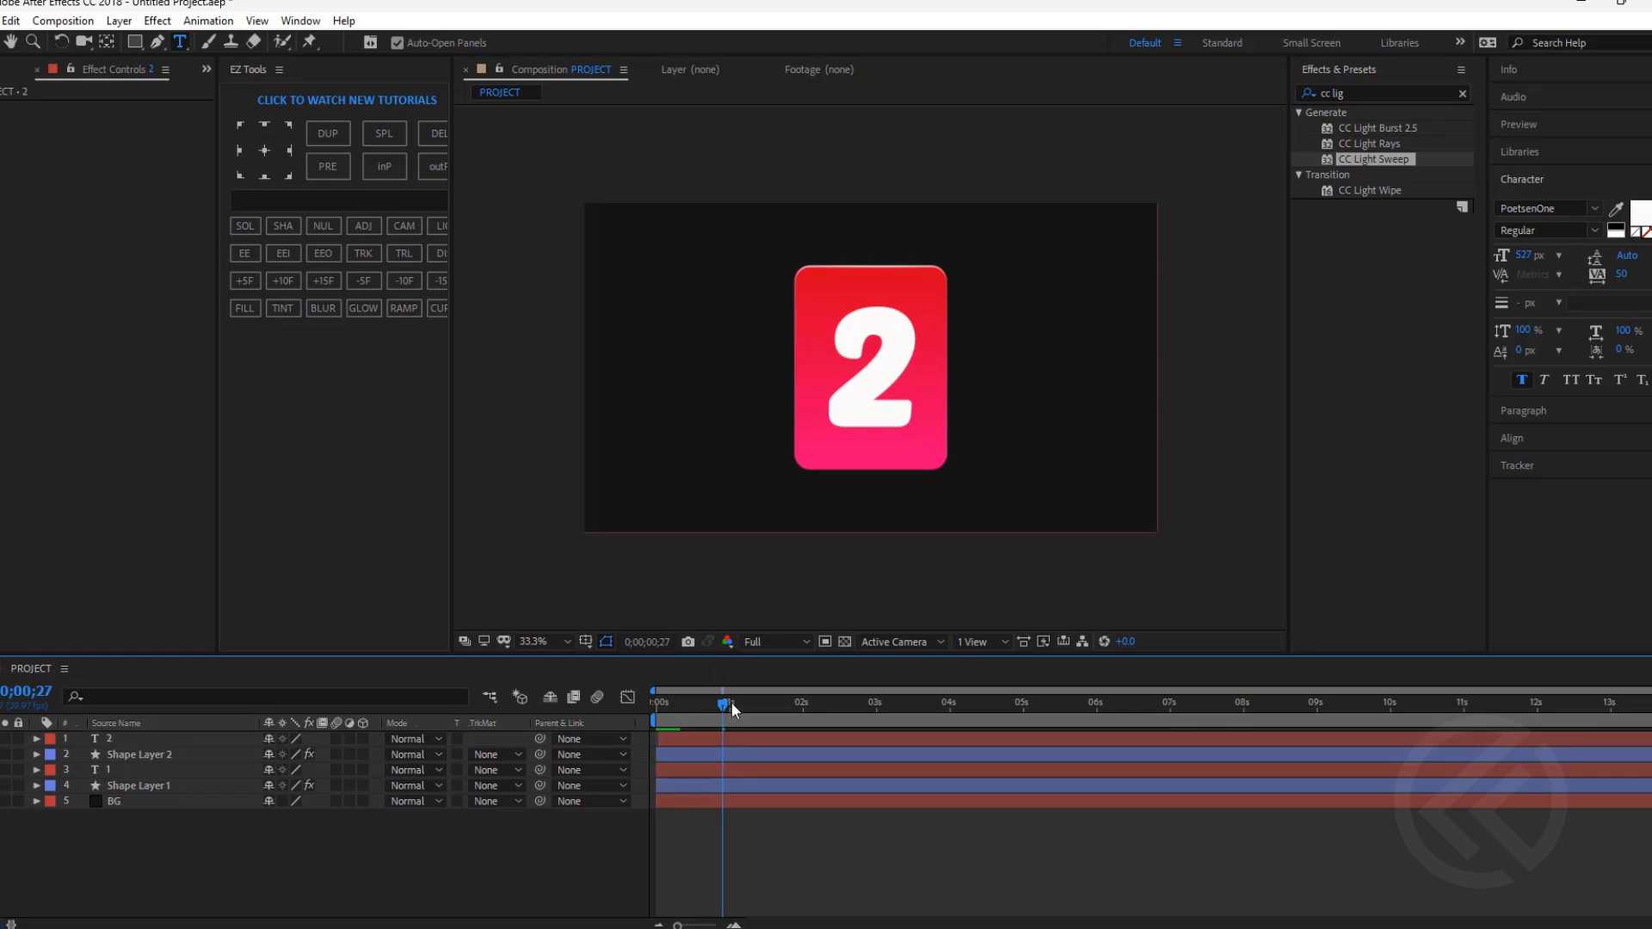
Duplicate the "2" text layer with Shape Layer 2, and place the original "2" layer directly beneath the new rectangle copy.
drag(733, 708, 586, 733)
click(709, 742)
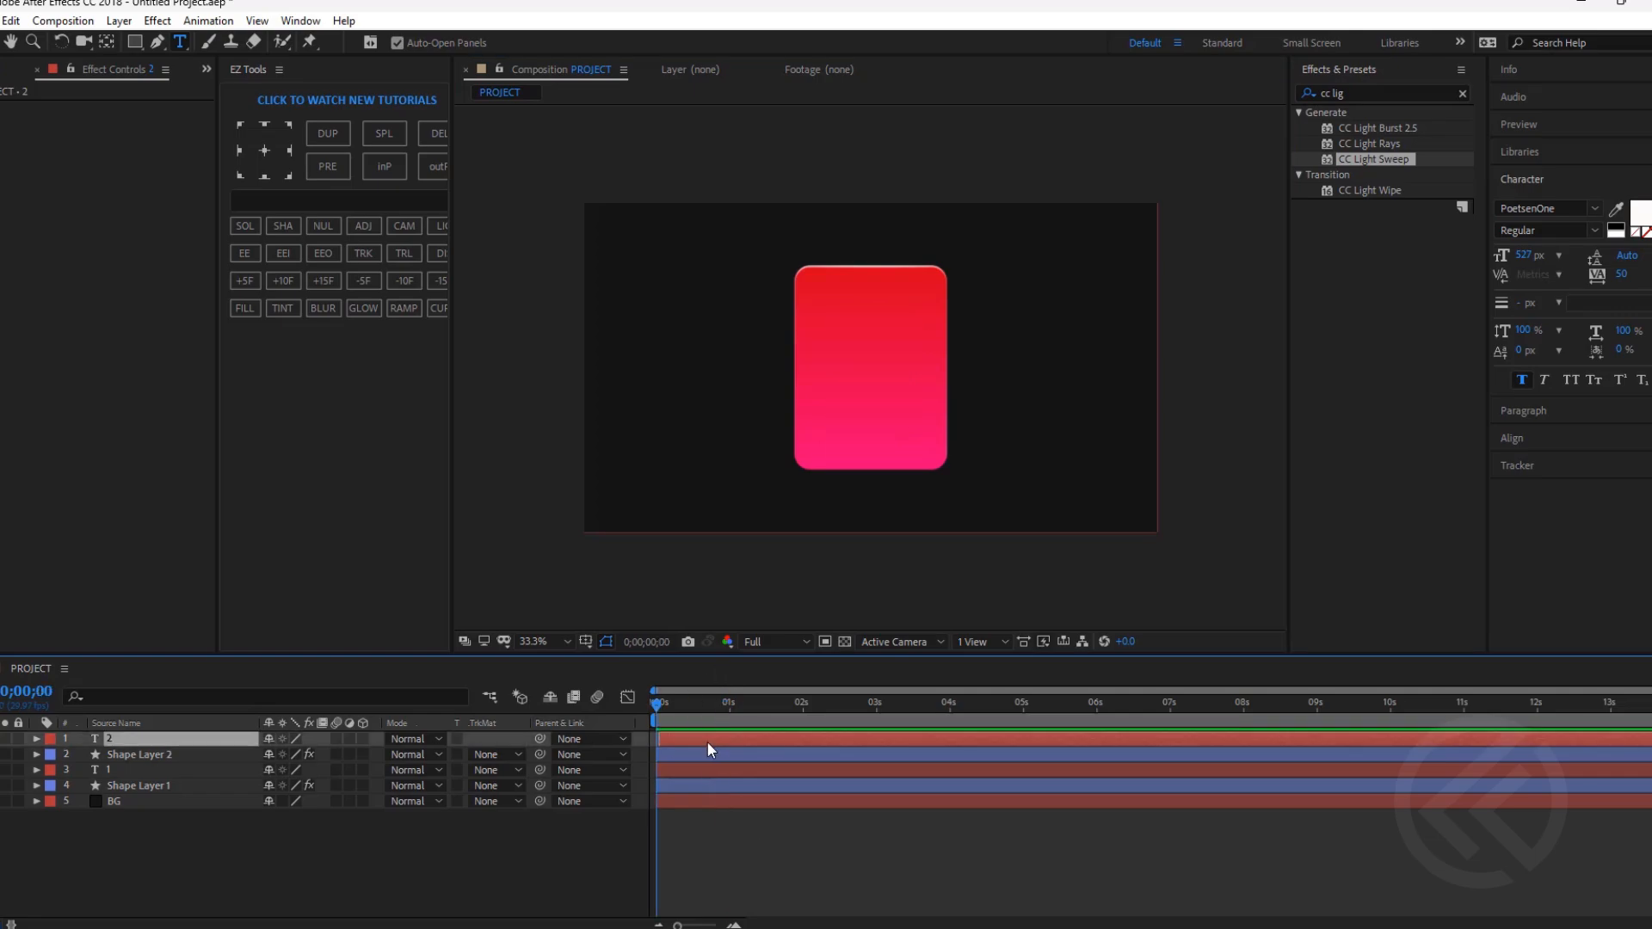
drag(757, 700, 772, 769)
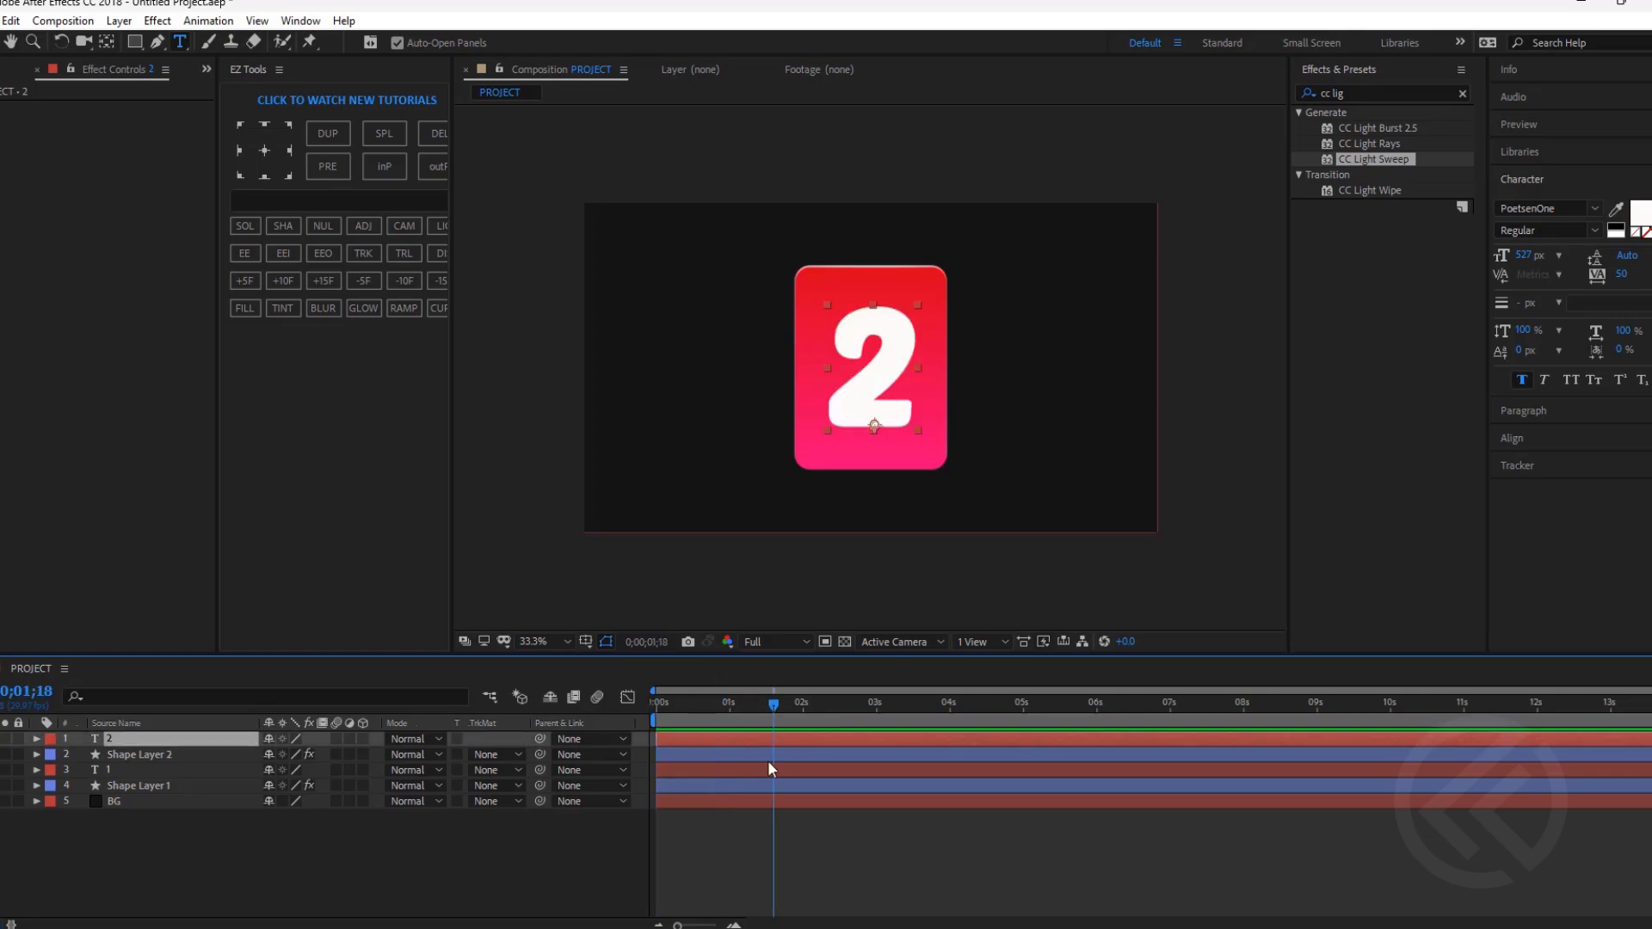
click(766, 819)
click(802, 742)
click(795, 752)
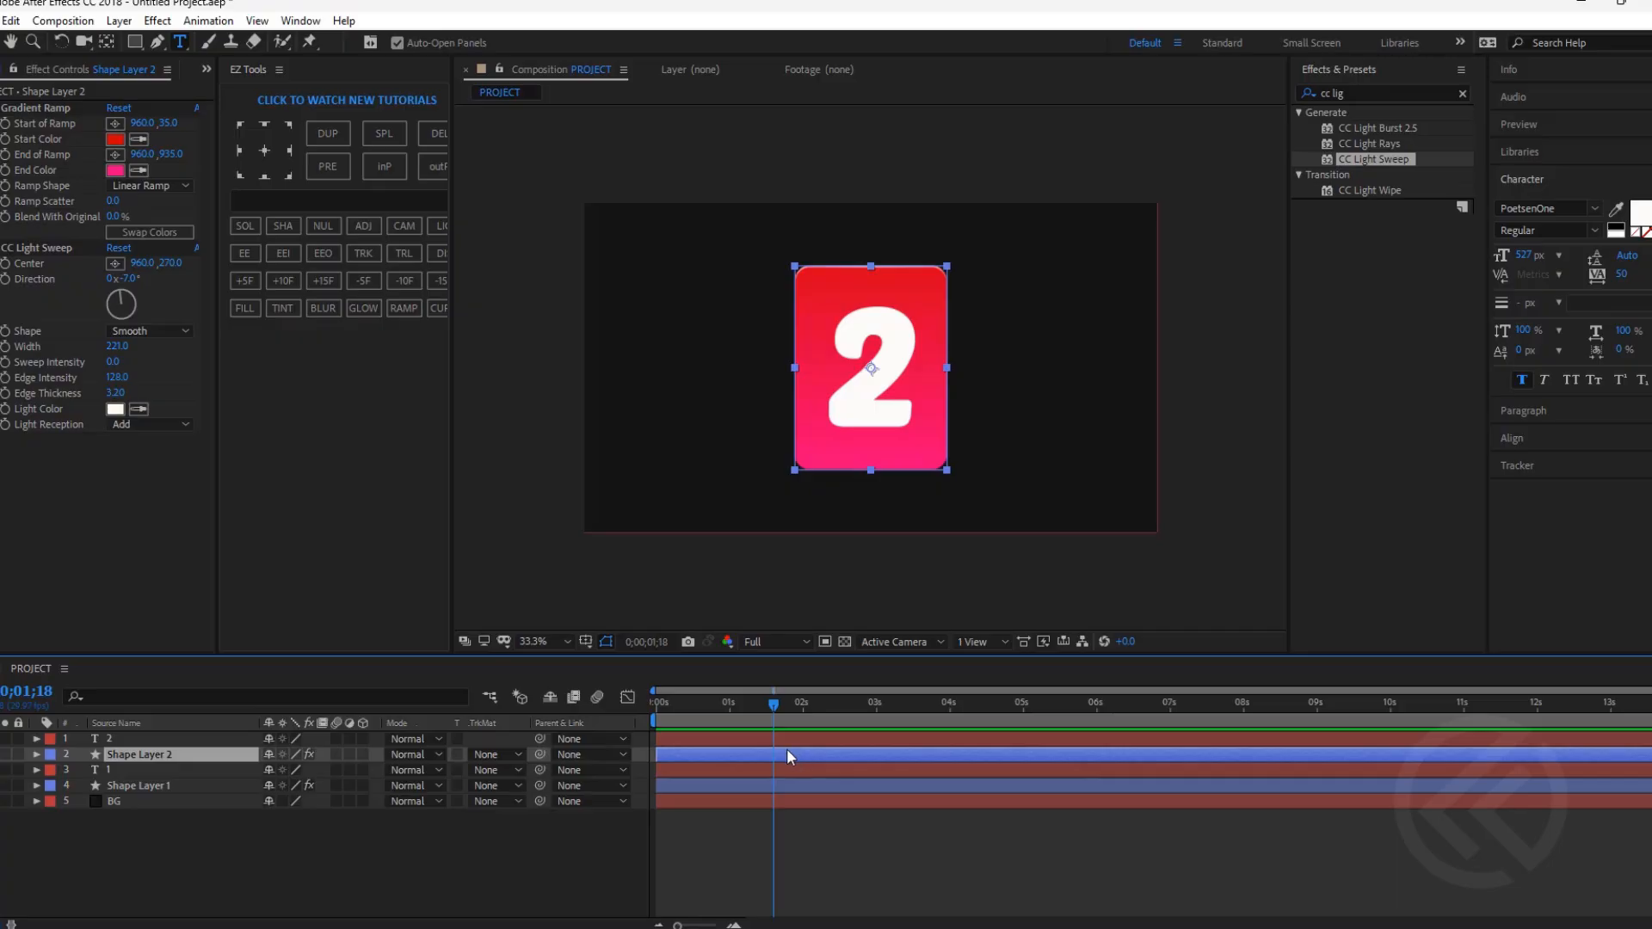
ctrl+click(810, 734)
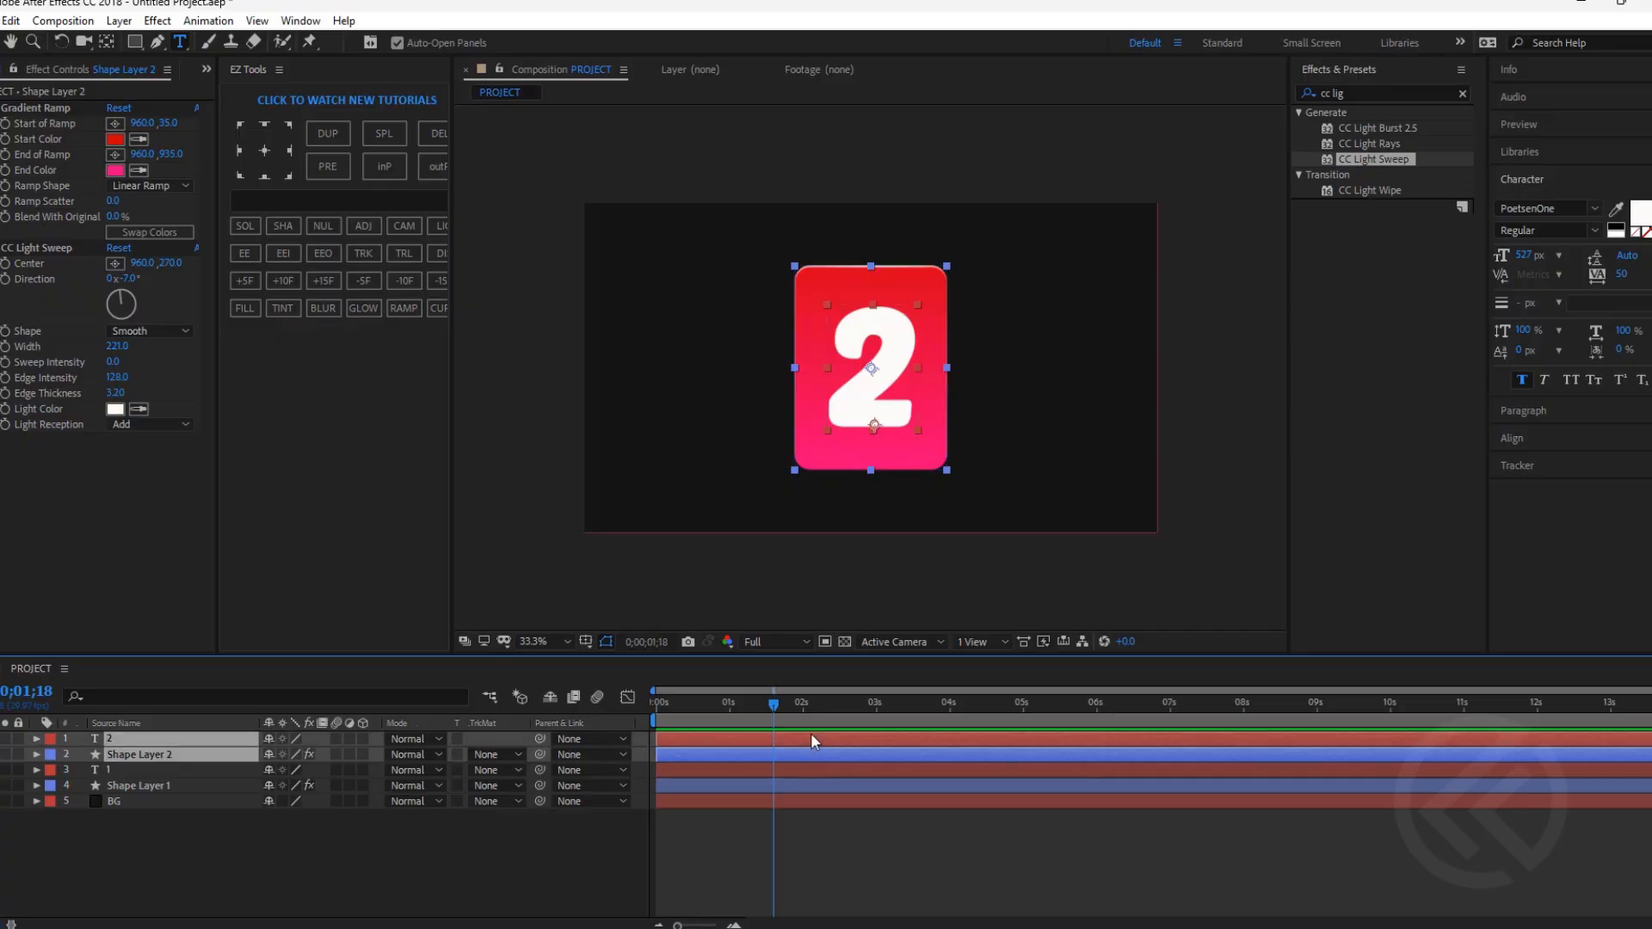
key(ctrl+d)
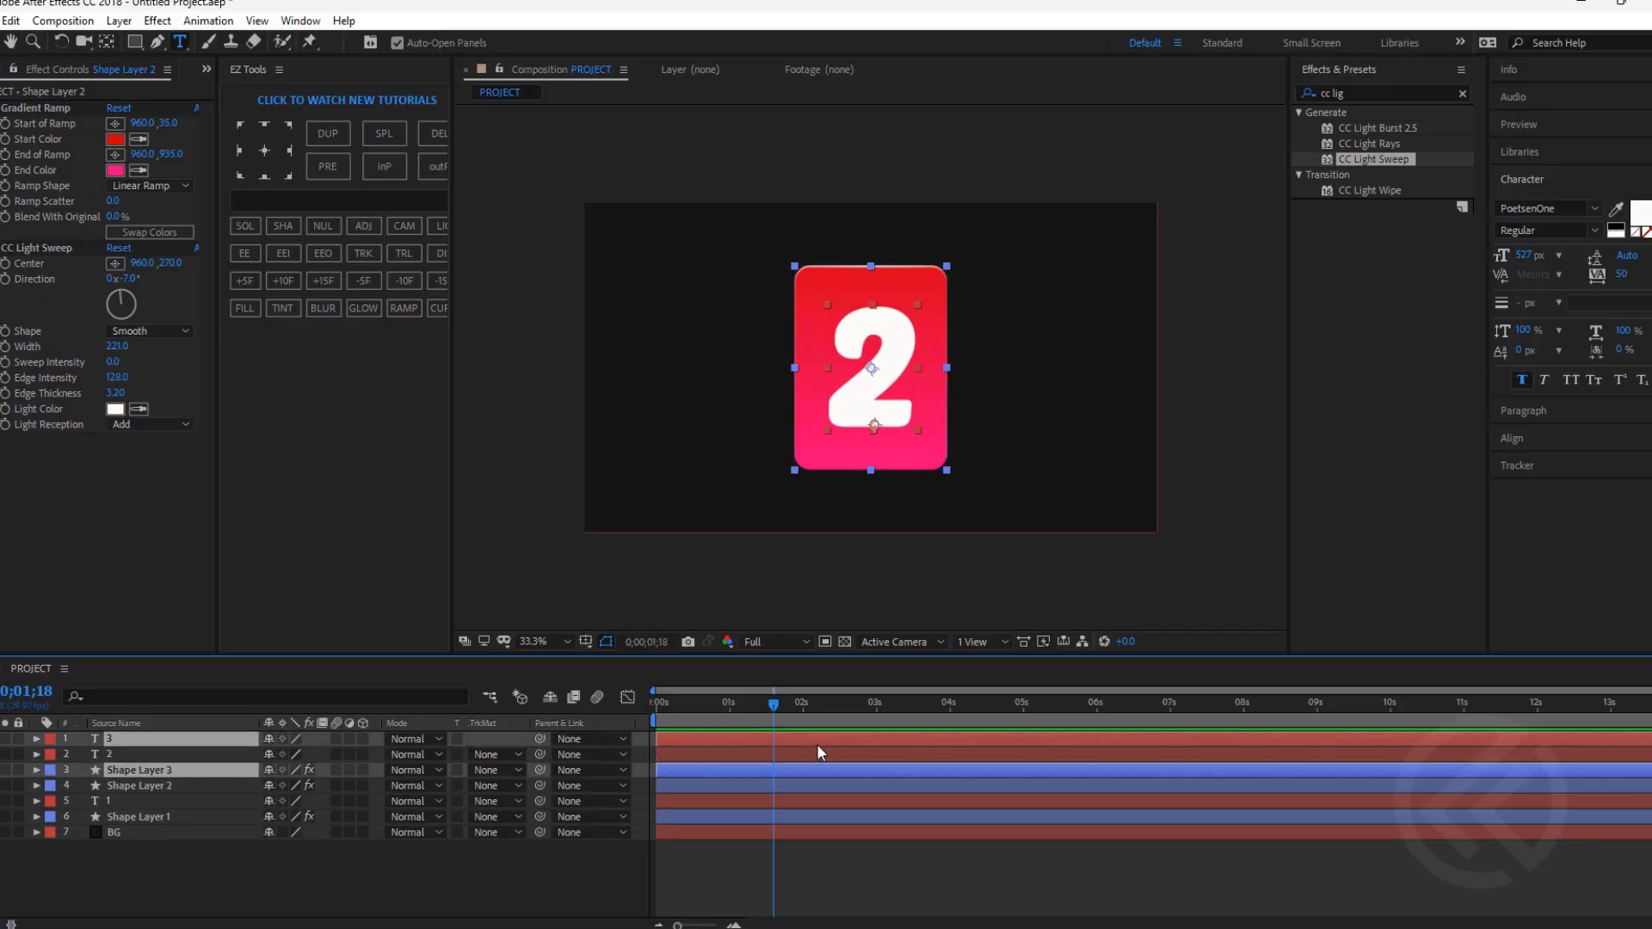
click(158, 756)
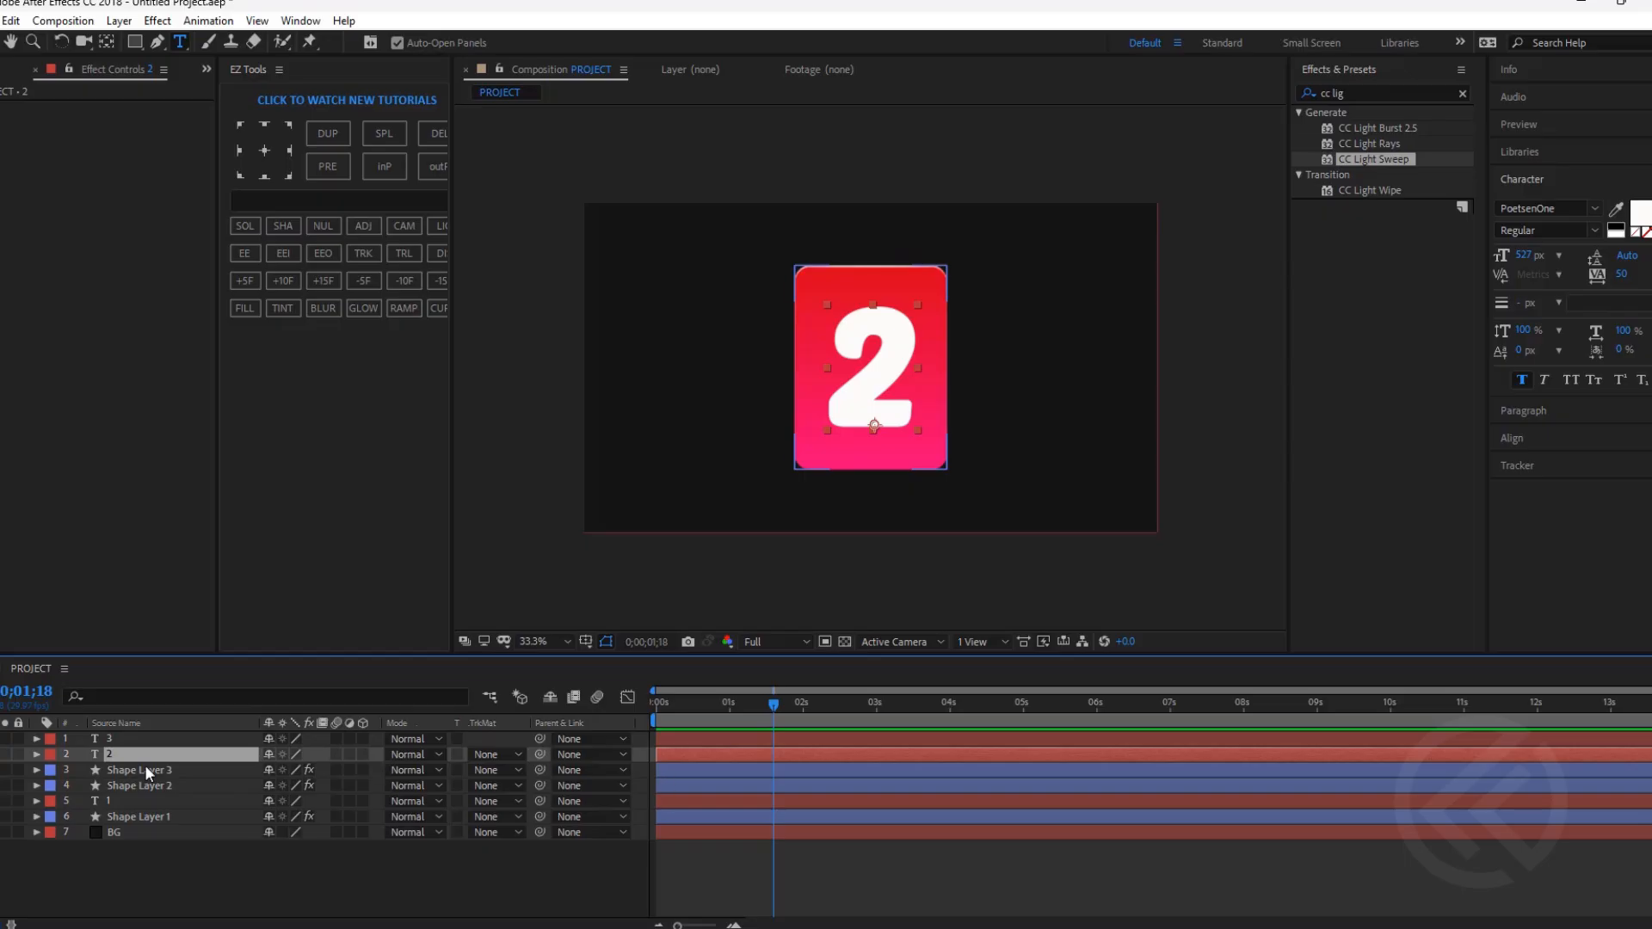
drag(165, 756, 165, 781)
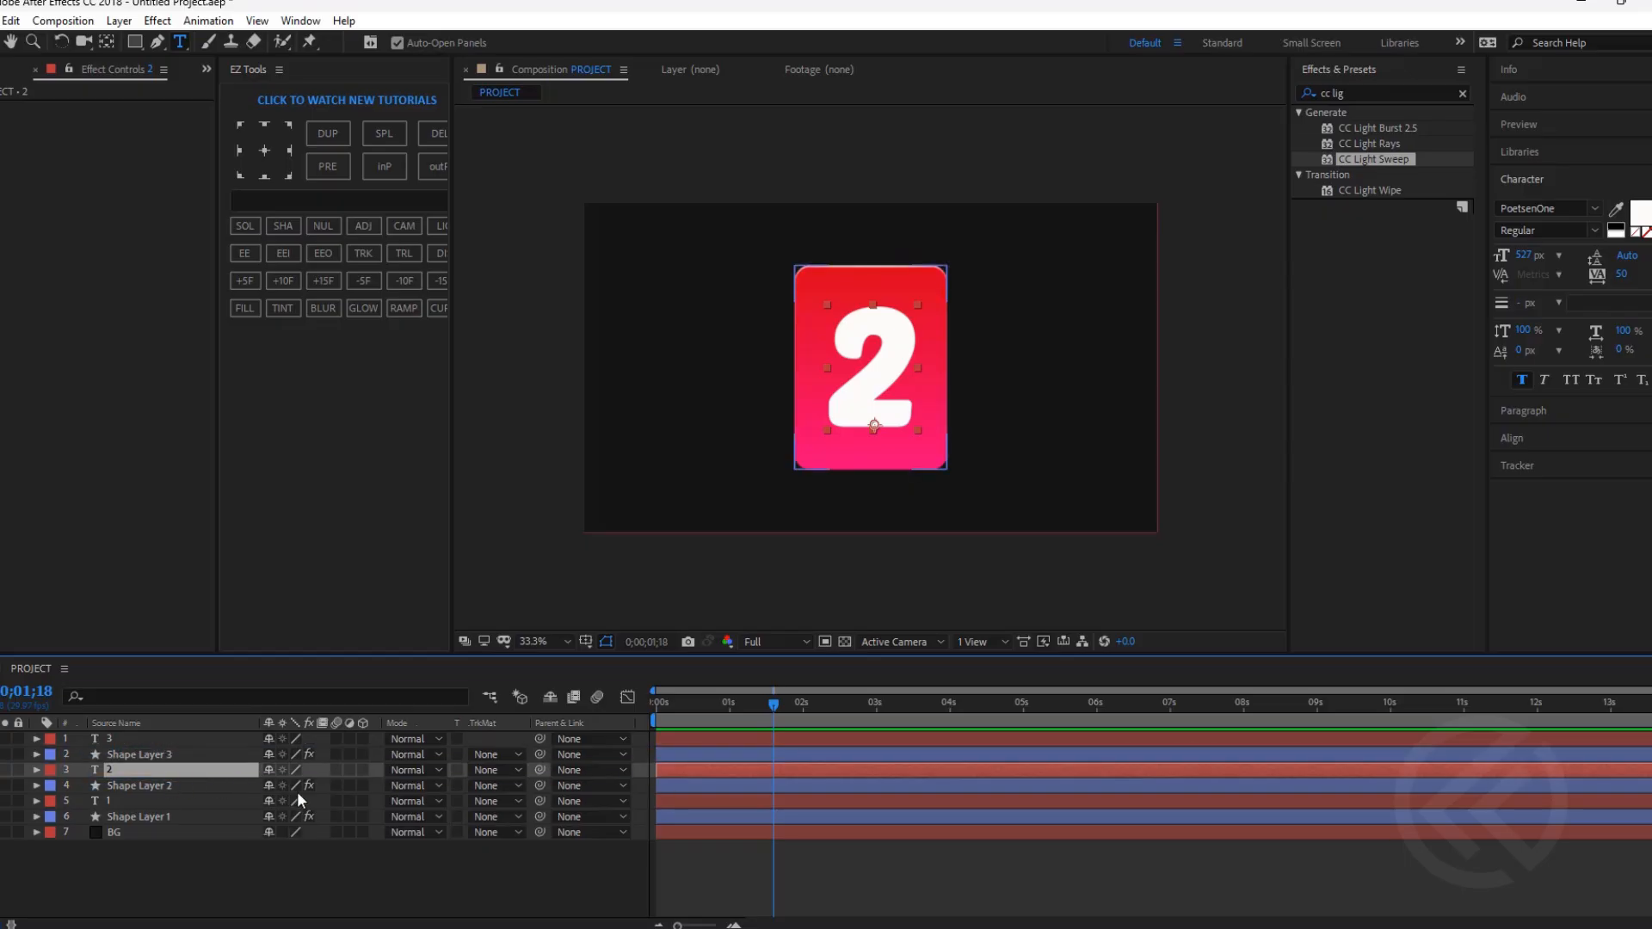
Change the text of the topmost text layer to "3" and deselect it.
click(734, 737)
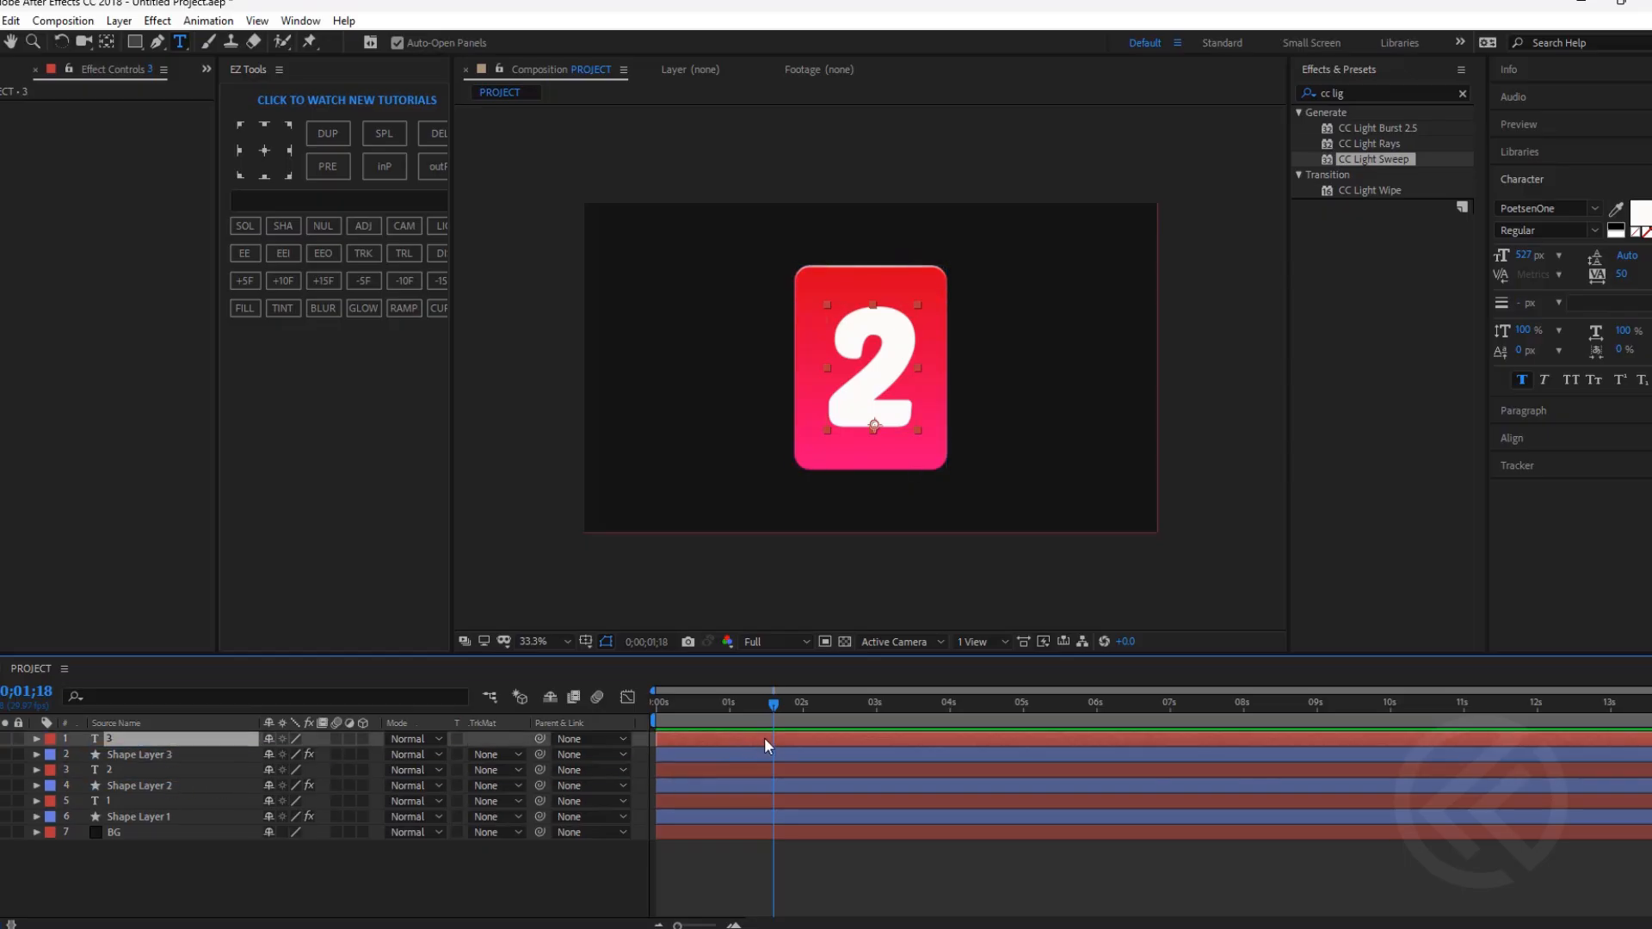
double_click(764, 738)
text(3)
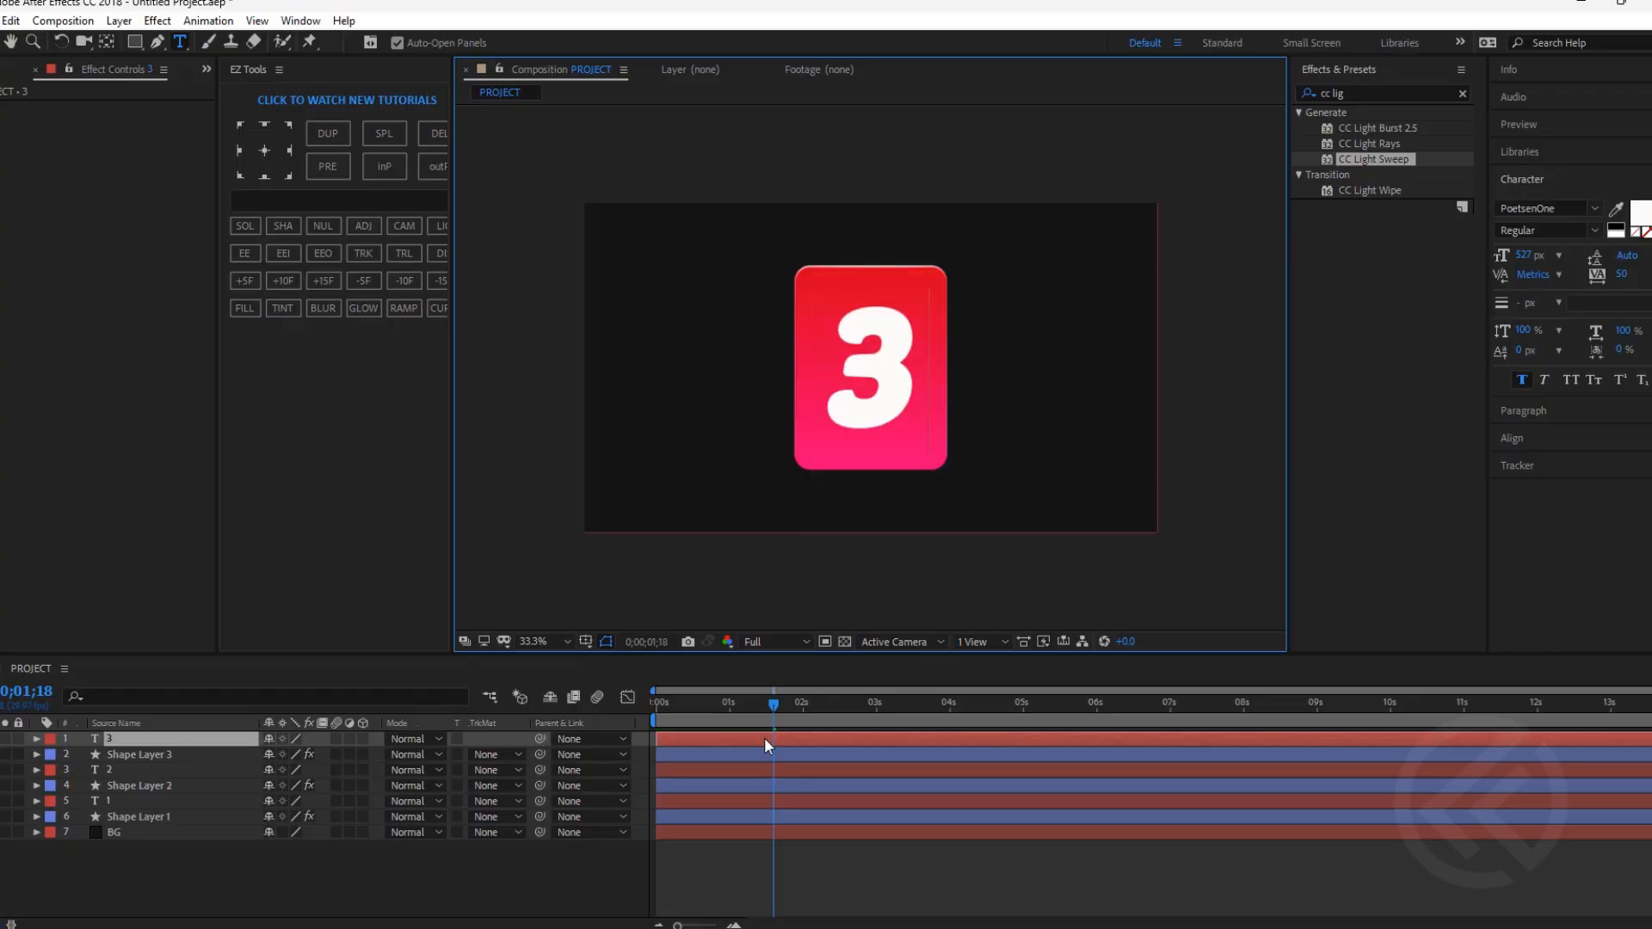
click(784, 865)
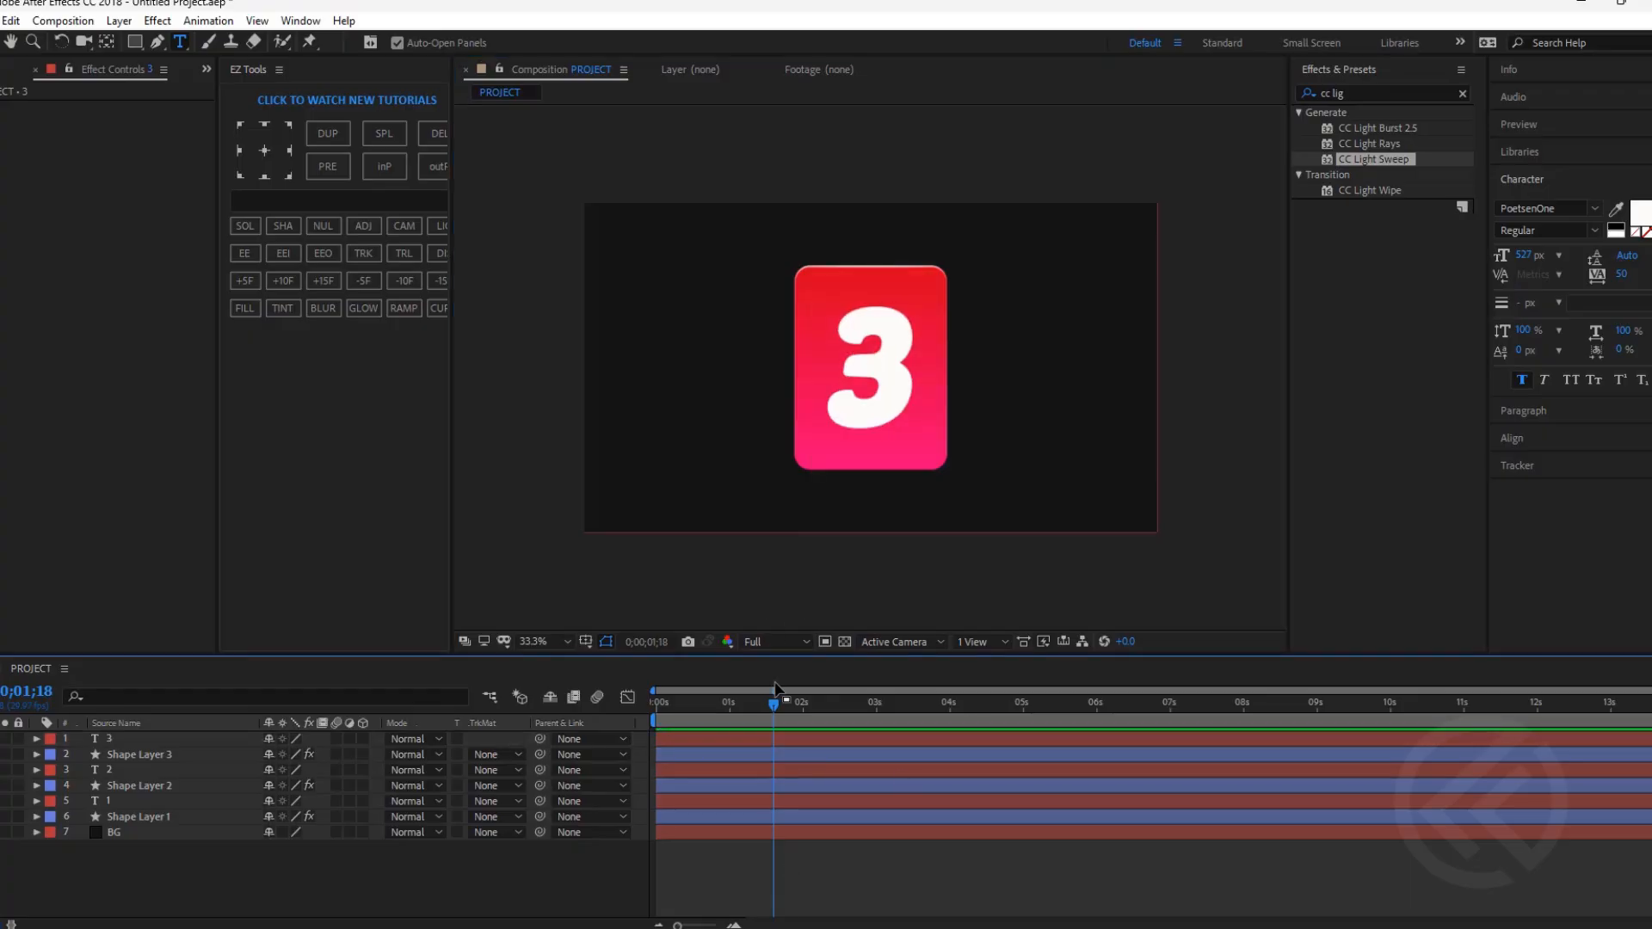
Switch to the Selection tool, show the project's item list and narrow its panel so the EZ Tools buttons fit.
key(v)
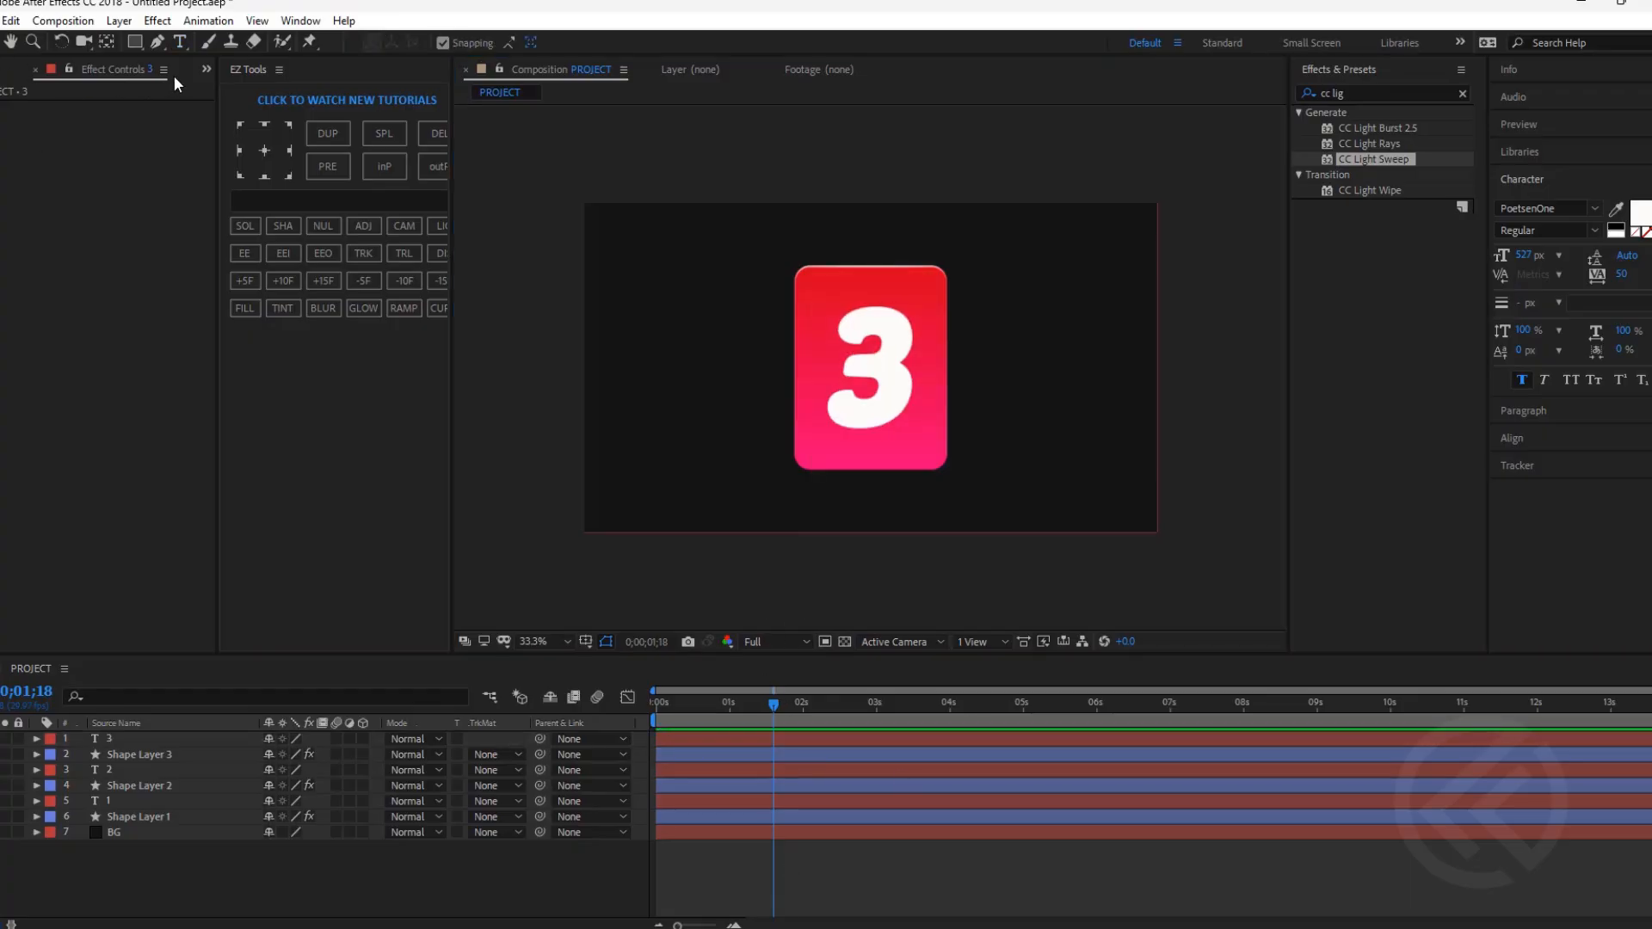
key(ctrl+0)
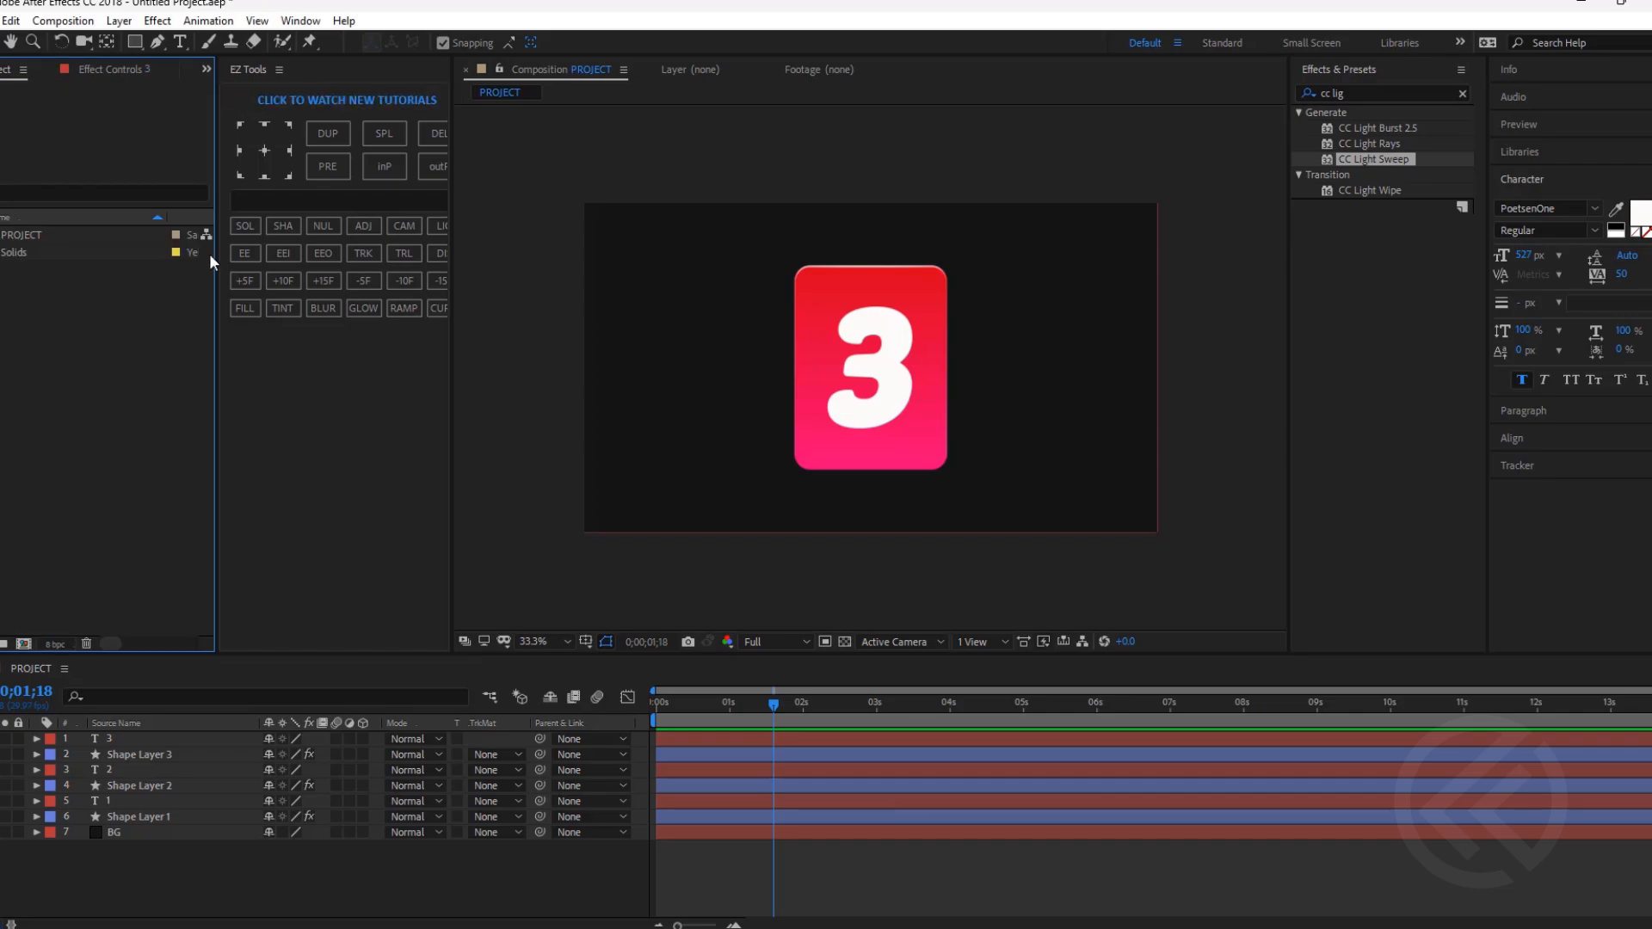
drag(218, 253, 175, 253)
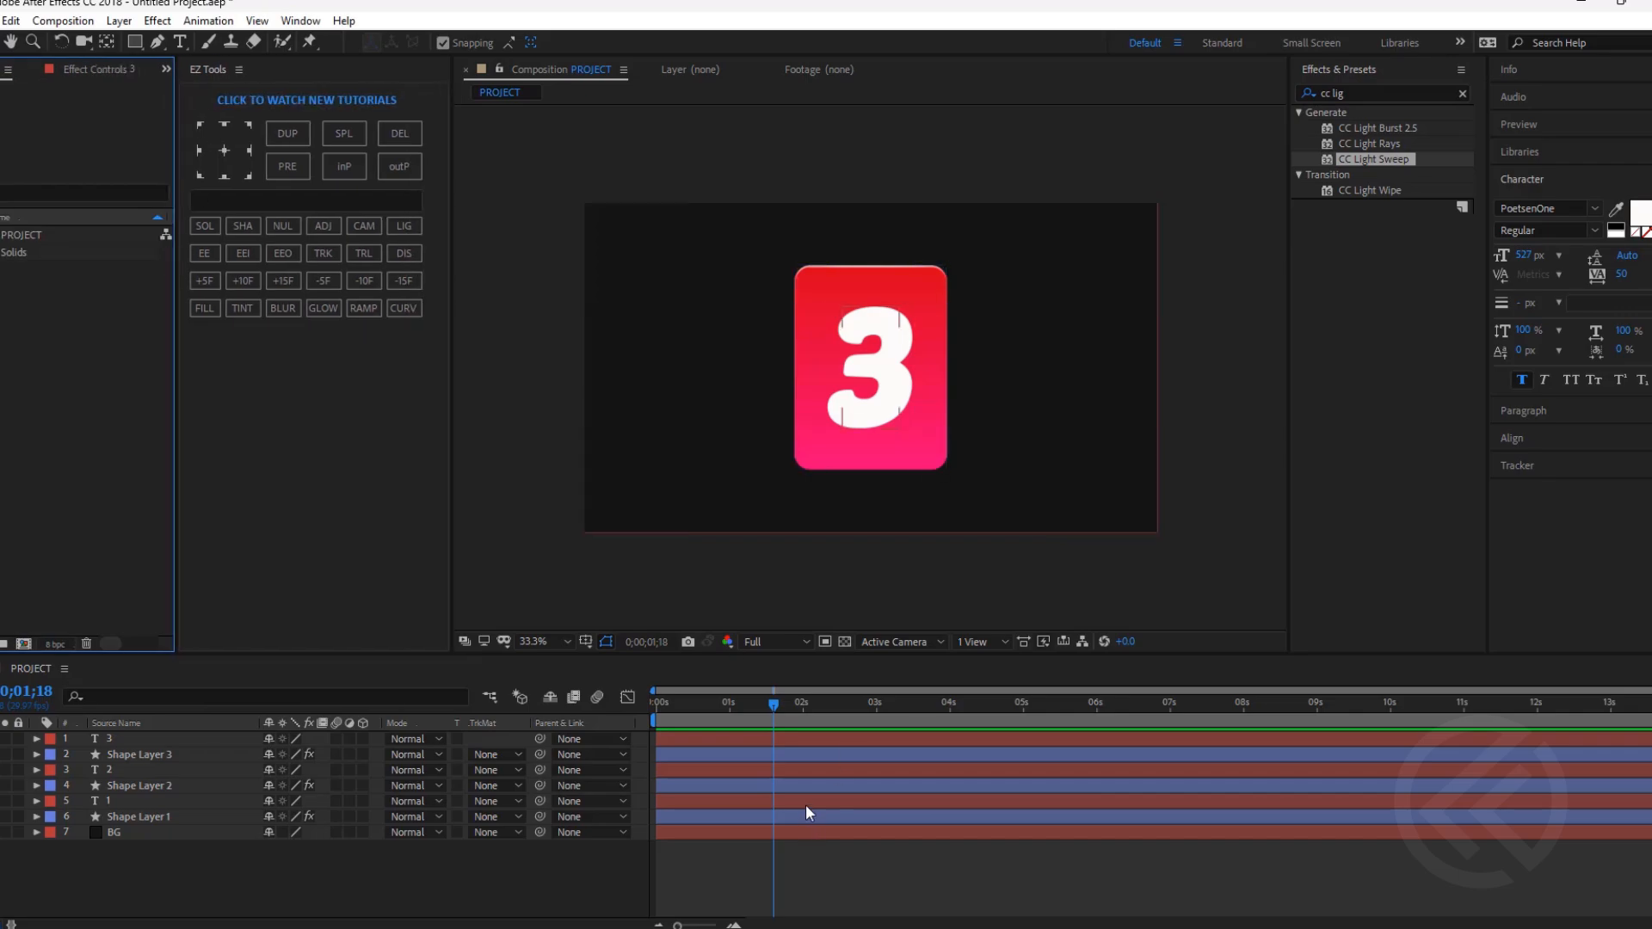
click(762, 815)
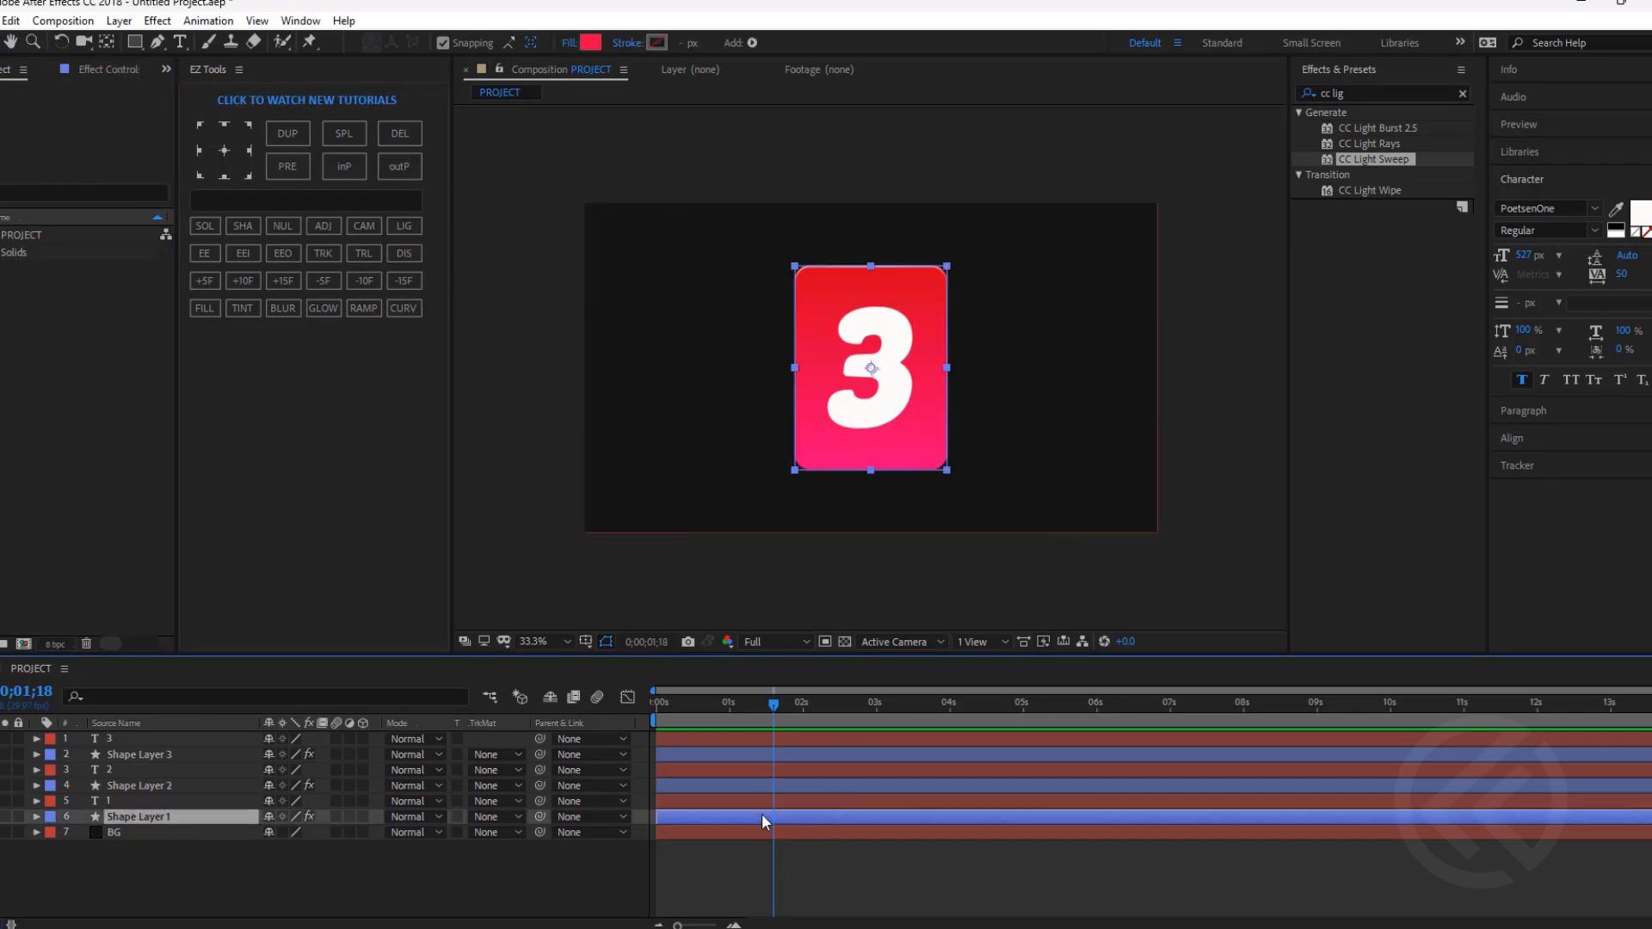
click(760, 803)
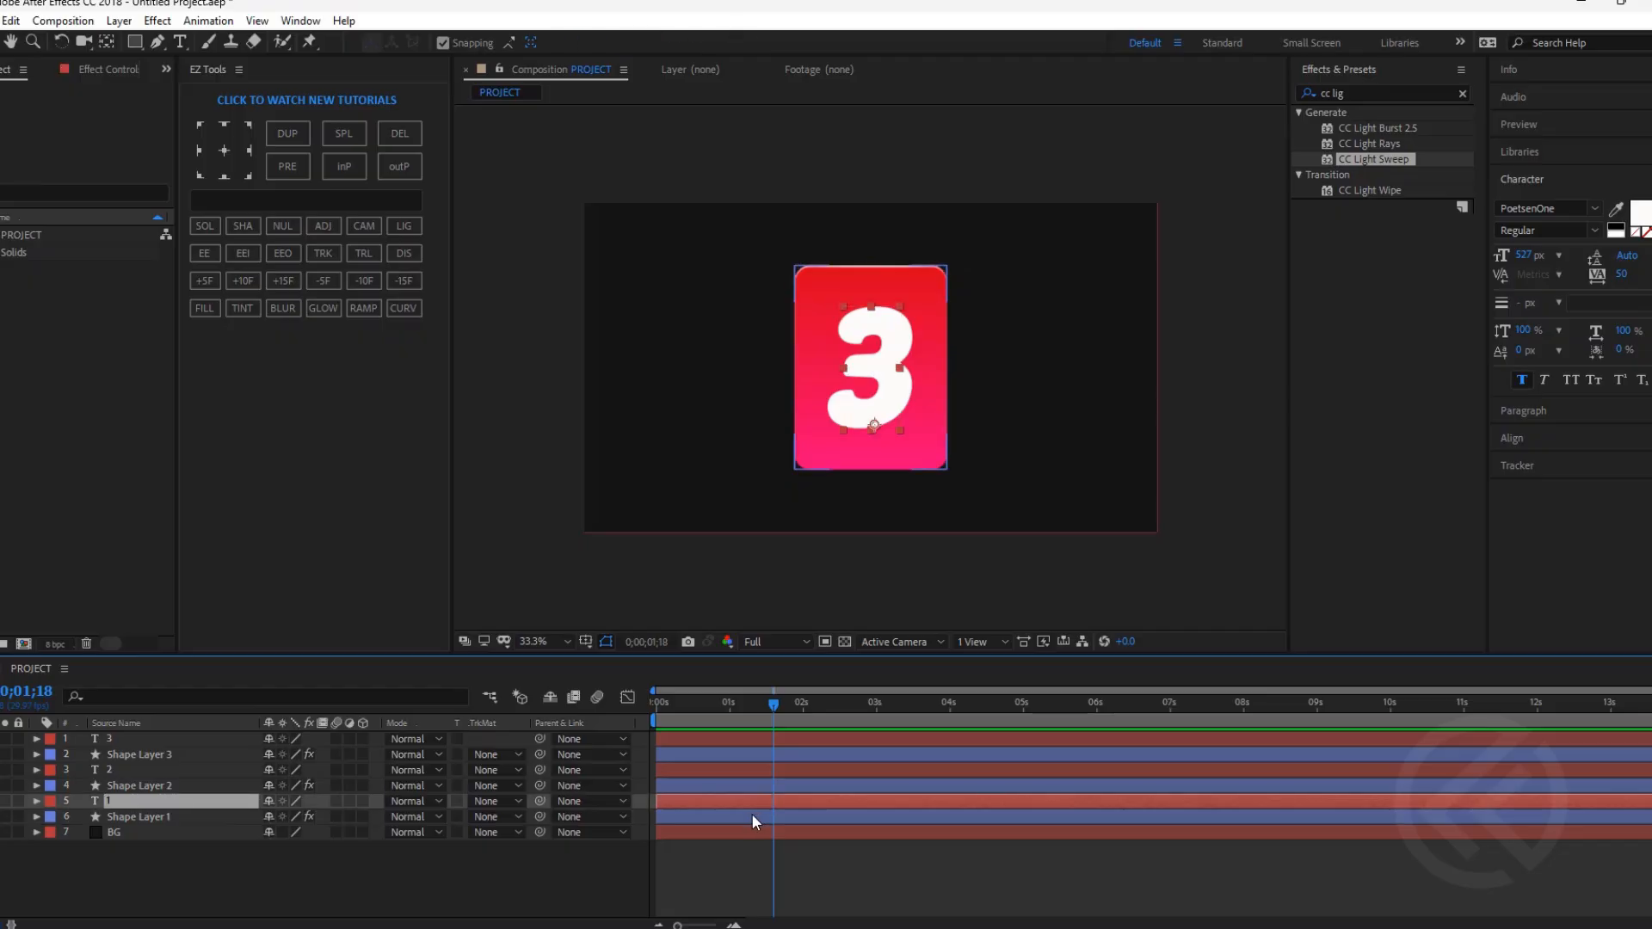
click(745, 816)
click(737, 799)
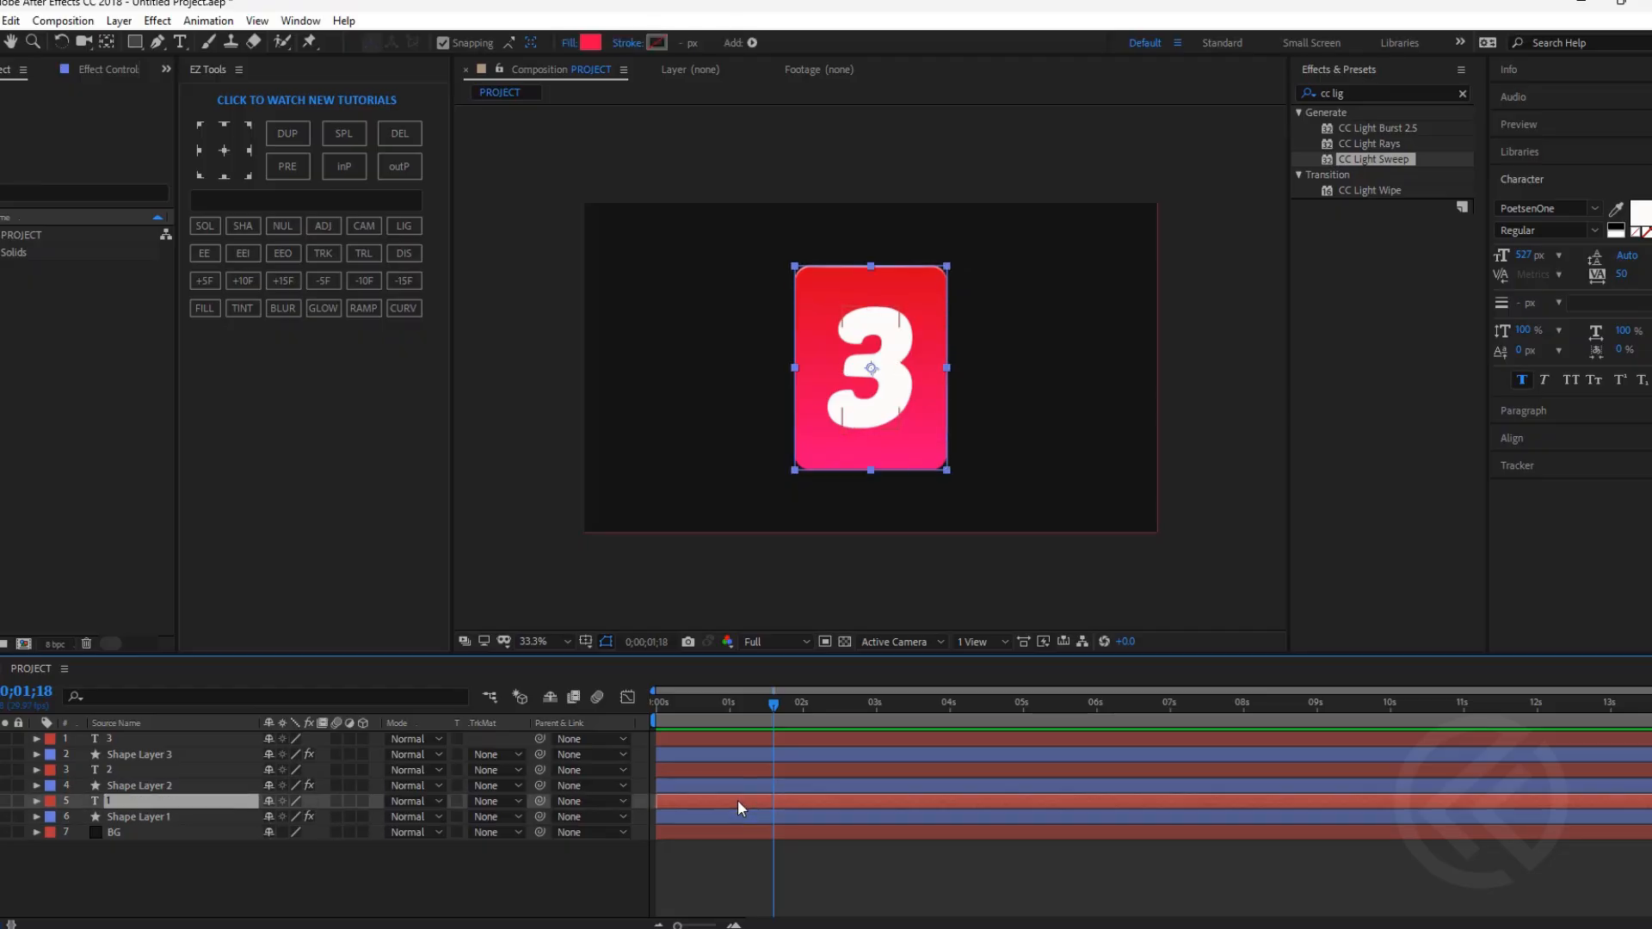
click(750, 771)
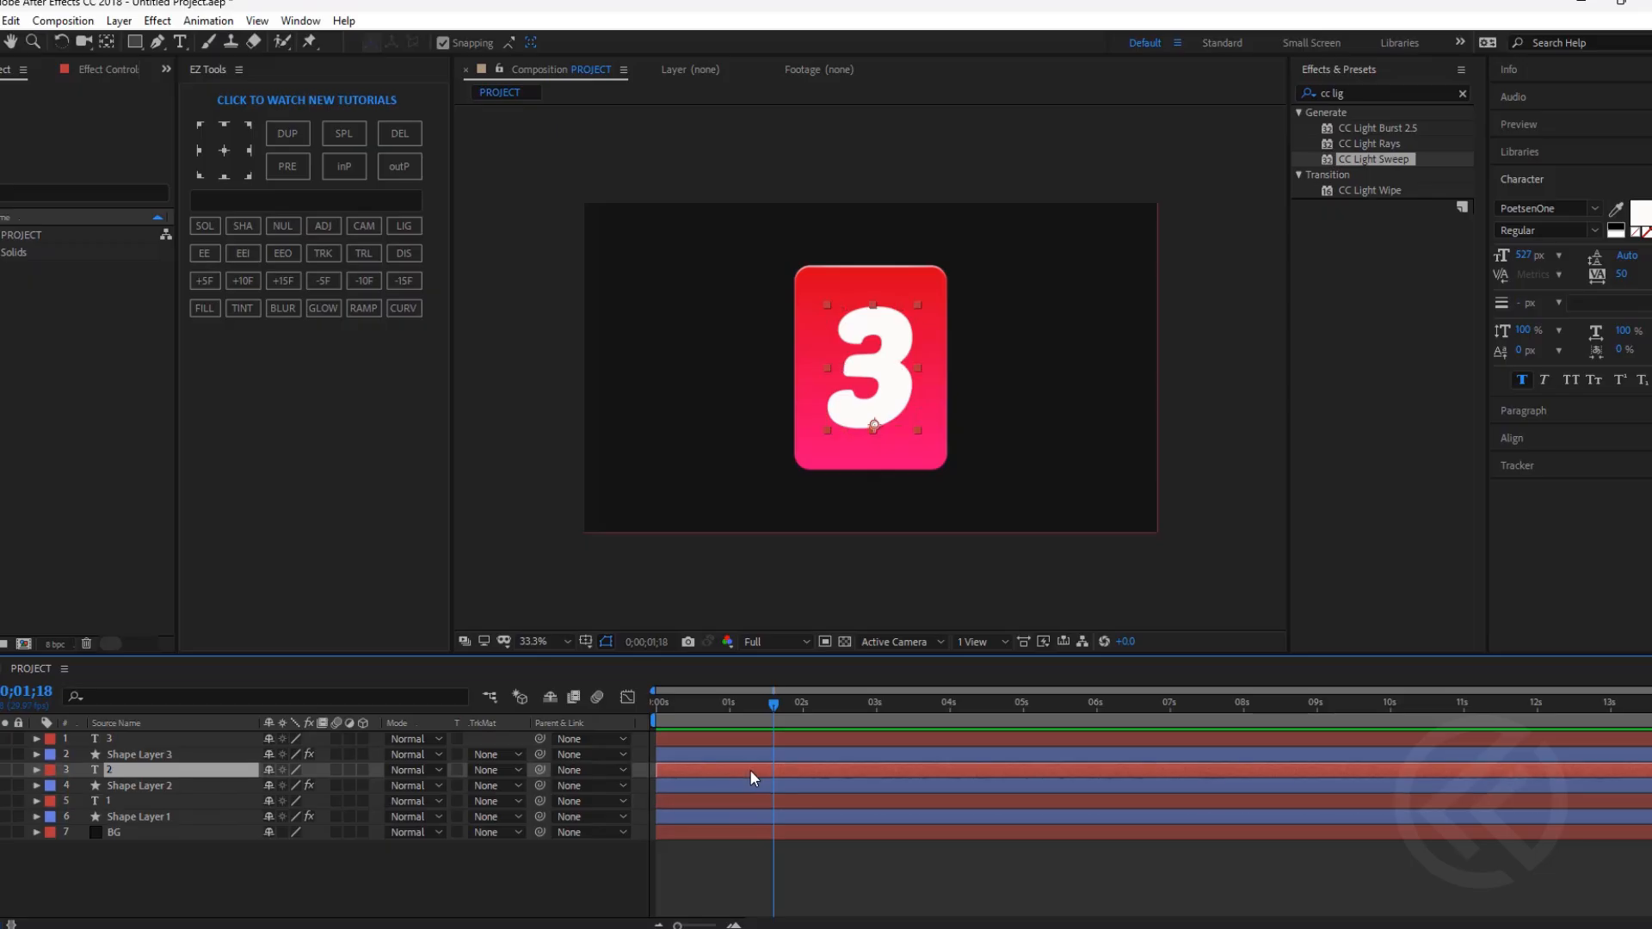
click(775, 741)
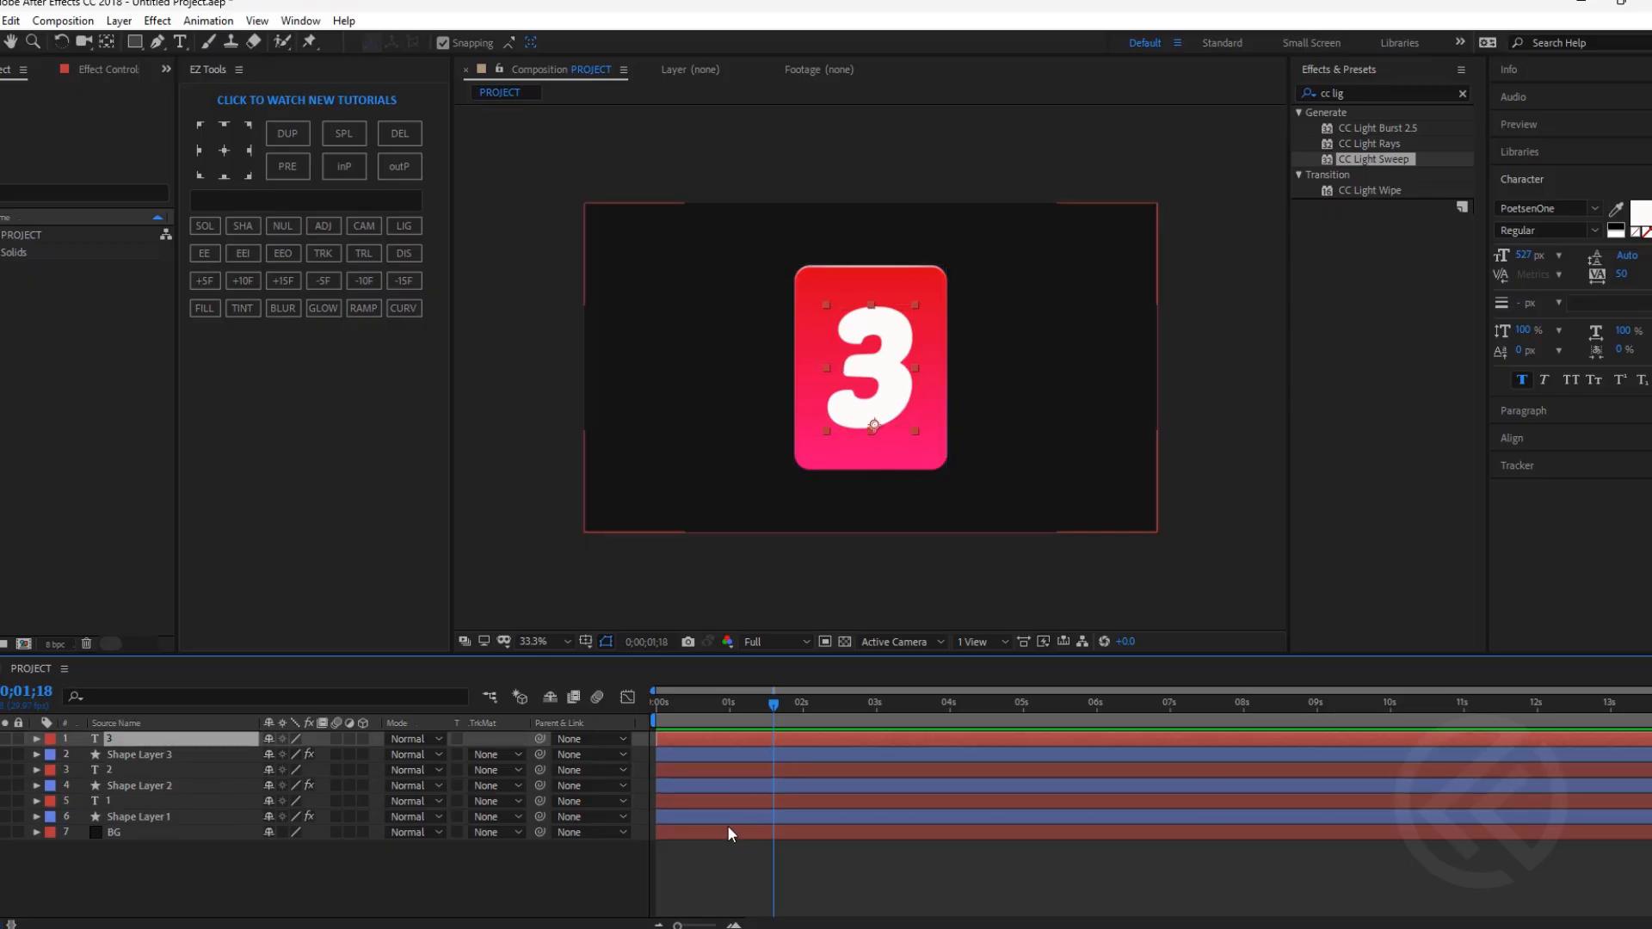
Pre-compose the "1" text layer together with Shape Layer 1, moving all attributes into the new composition.
click(755, 816)
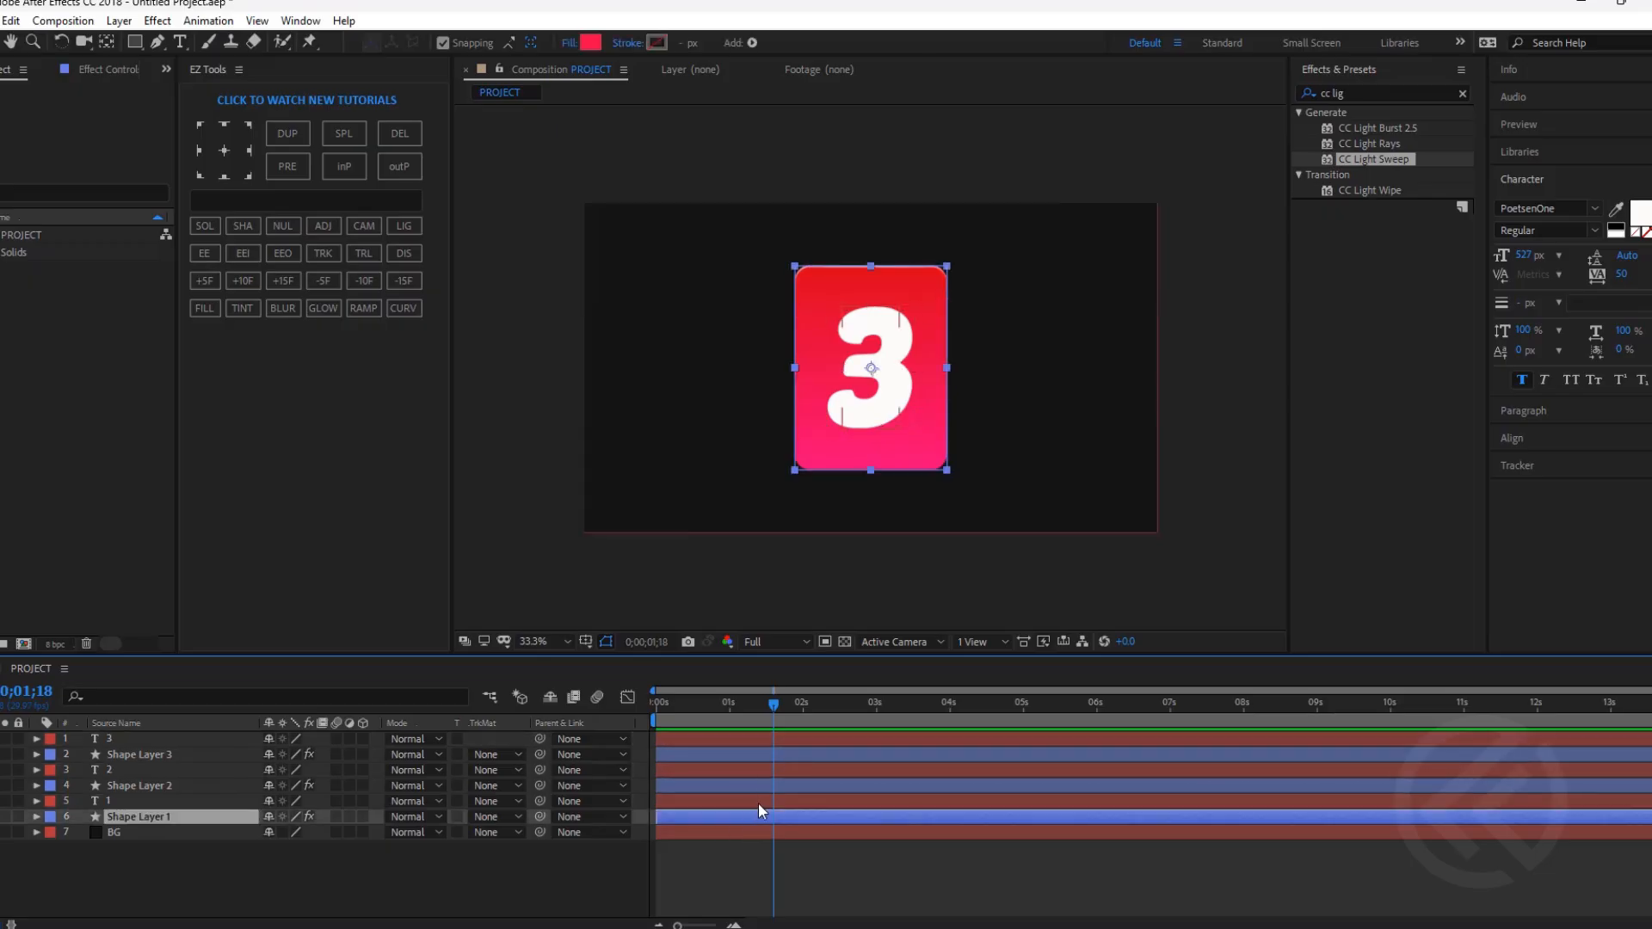
ctrl+click(761, 797)
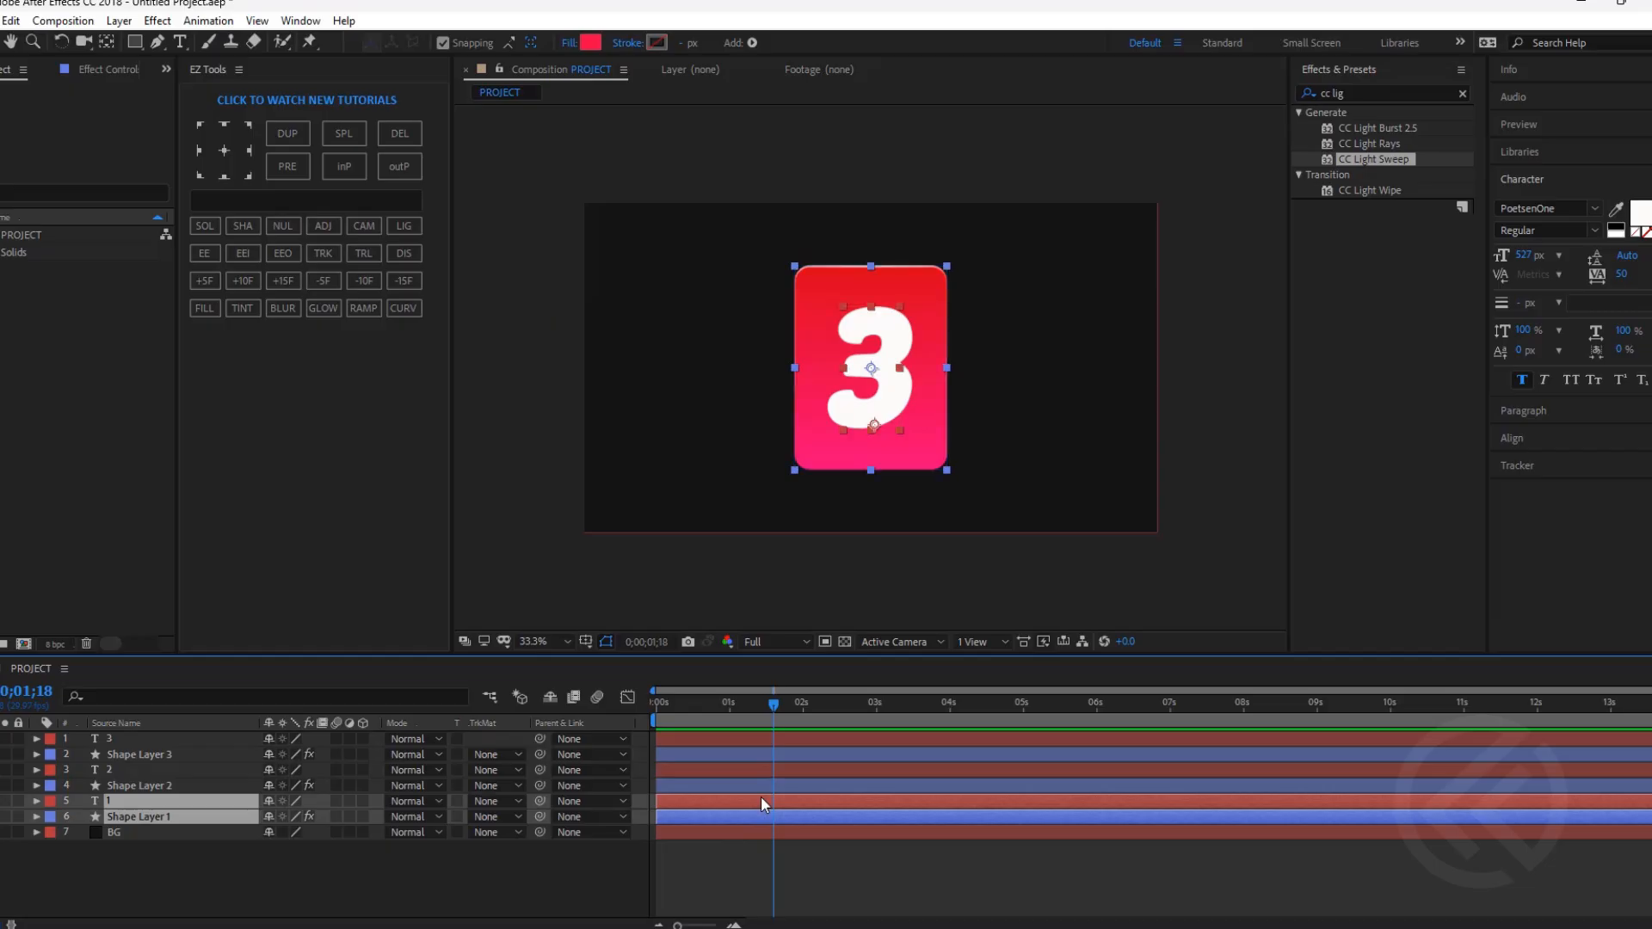
key(ctrl+d)
key(ctrl+z)
key(ctrl+shift+c)
click(824, 468)
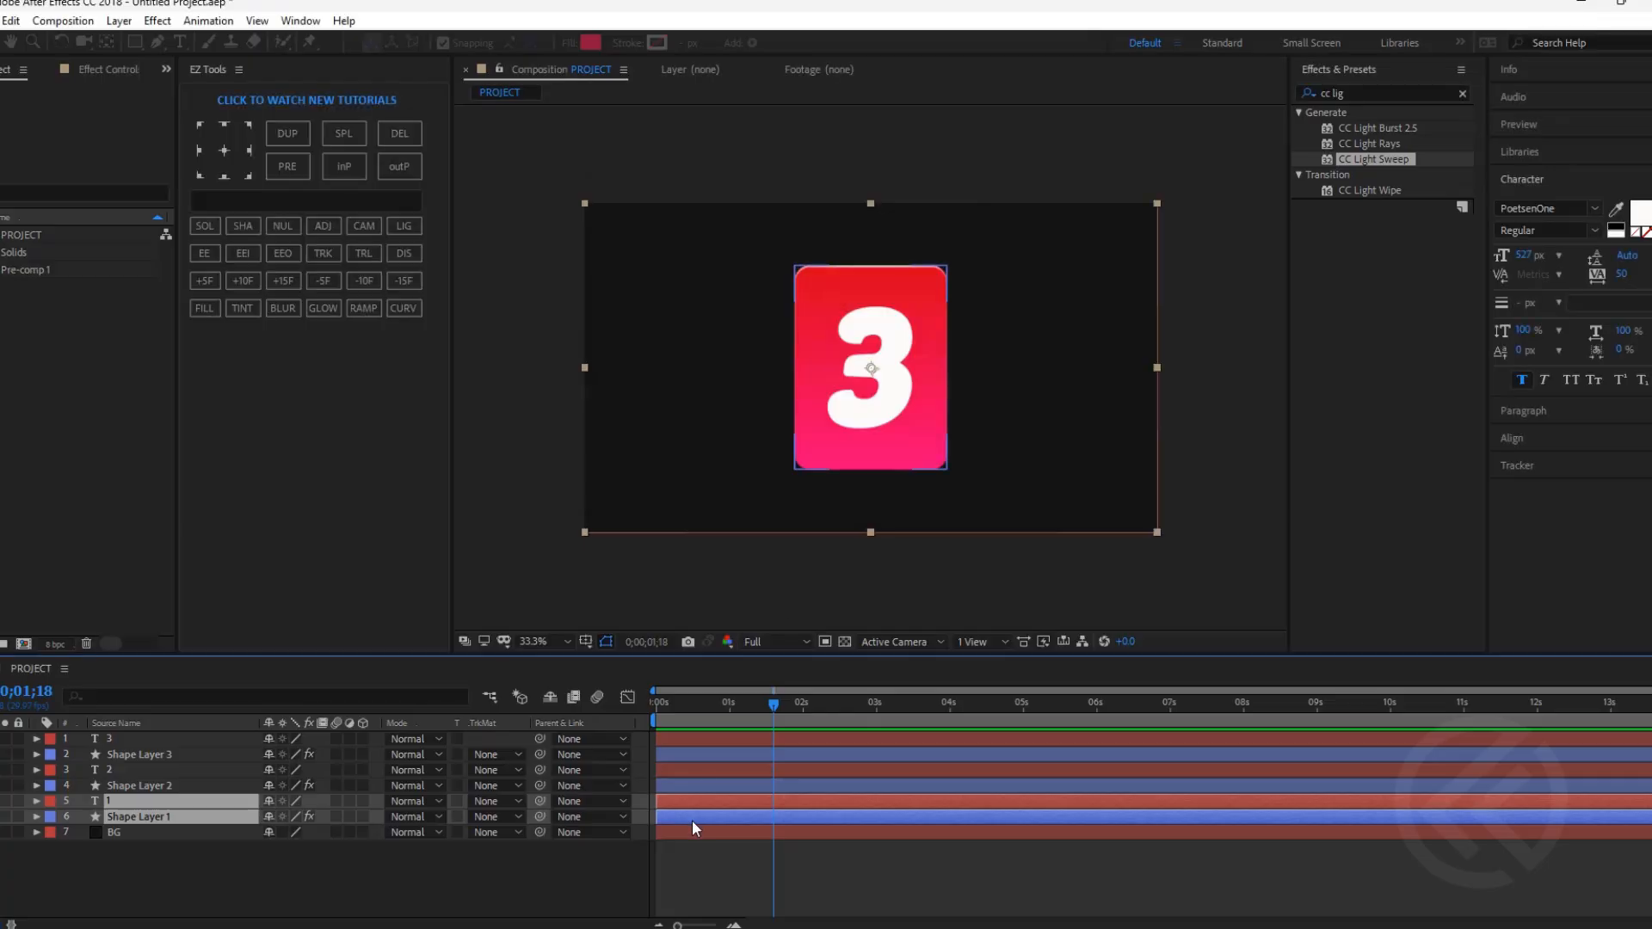
Pre-compose the "2" text layer together with Shape Layer 2, moving all attributes into the new composition.
click(725, 785)
shift+click(735, 766)
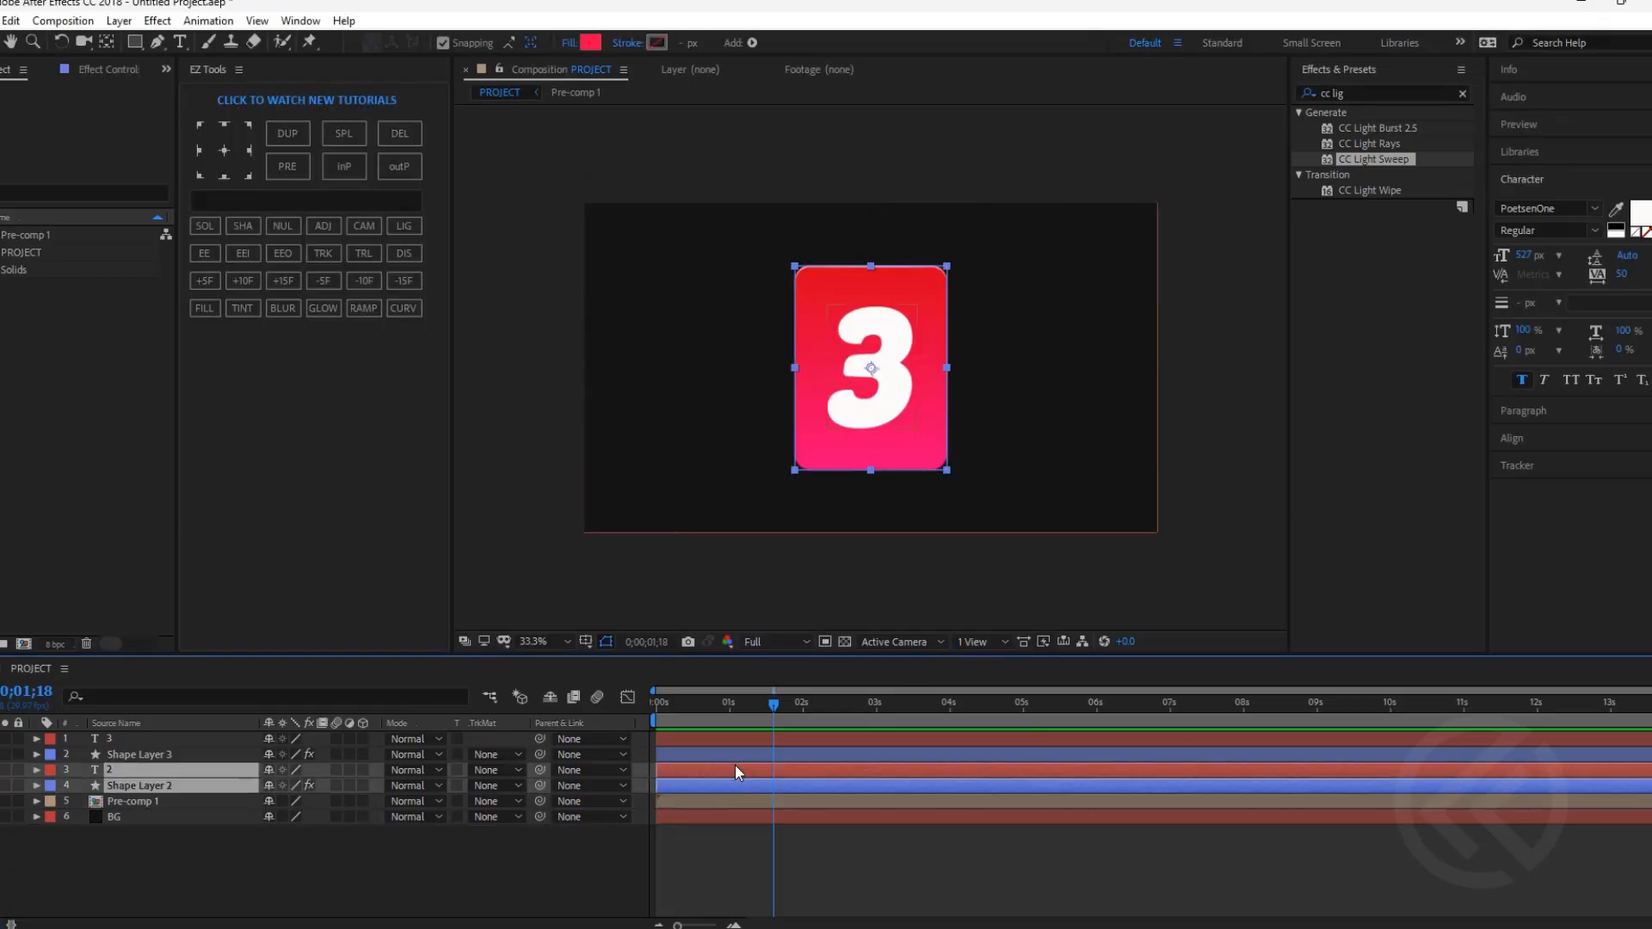
key(ctrl+shift+c)
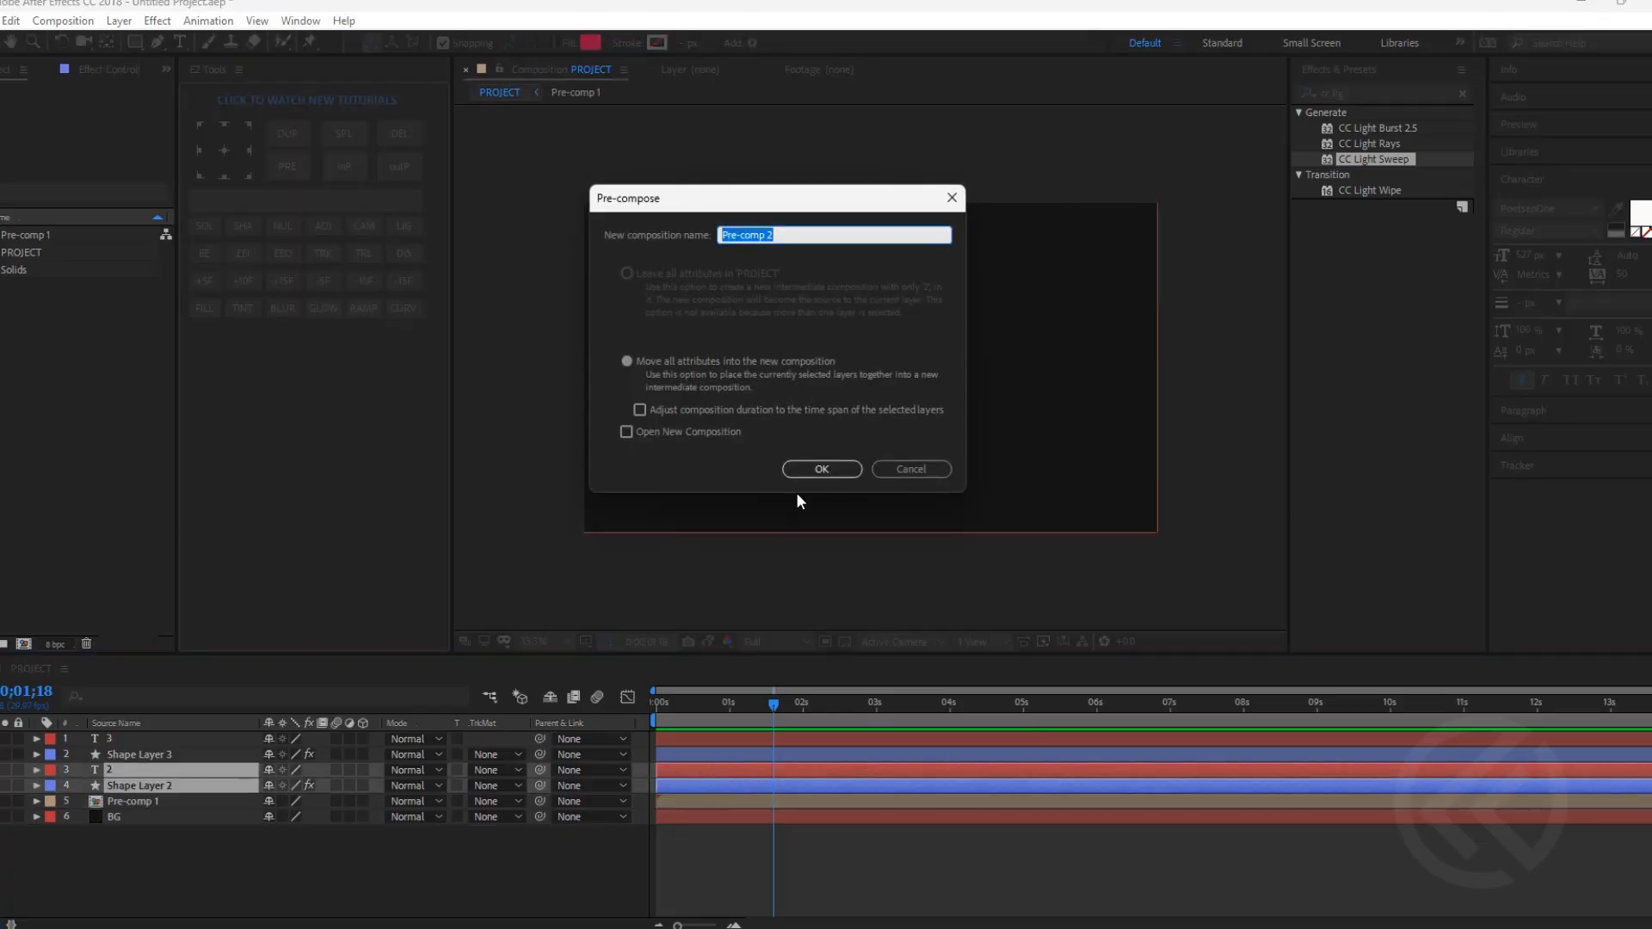
click(820, 468)
Pre-compose the "3" text layer together with Shape Layer 3, moving all attributes into the new composition.
click(728, 756)
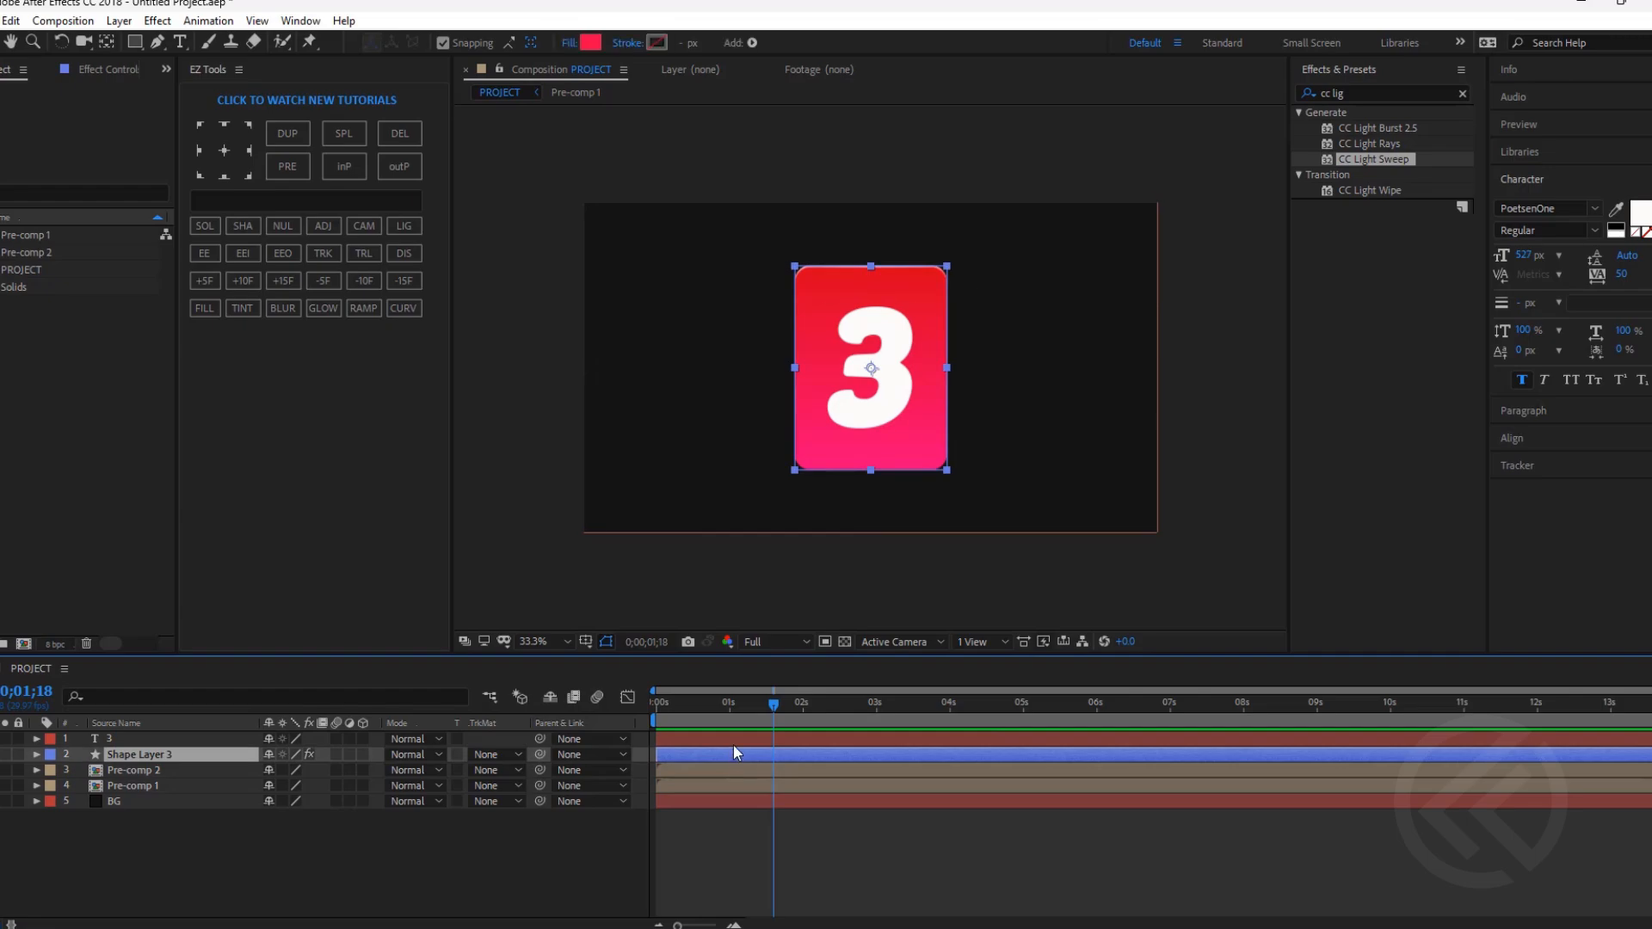
shift+click(734, 745)
key(ctrl+shift+c)
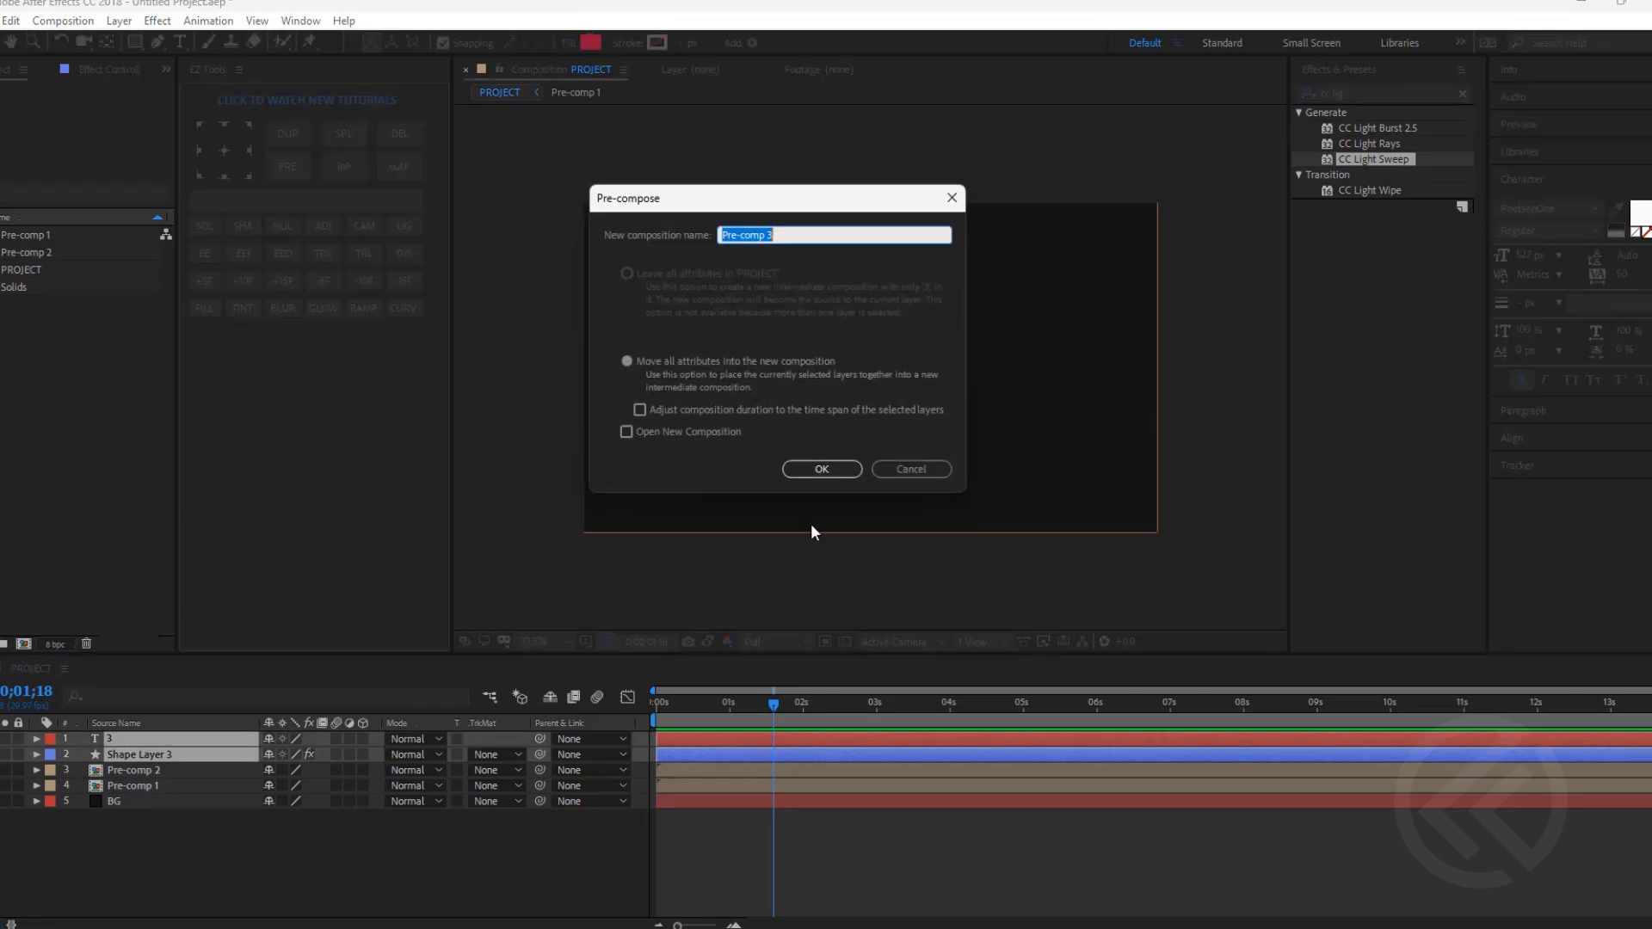
click(814, 470)
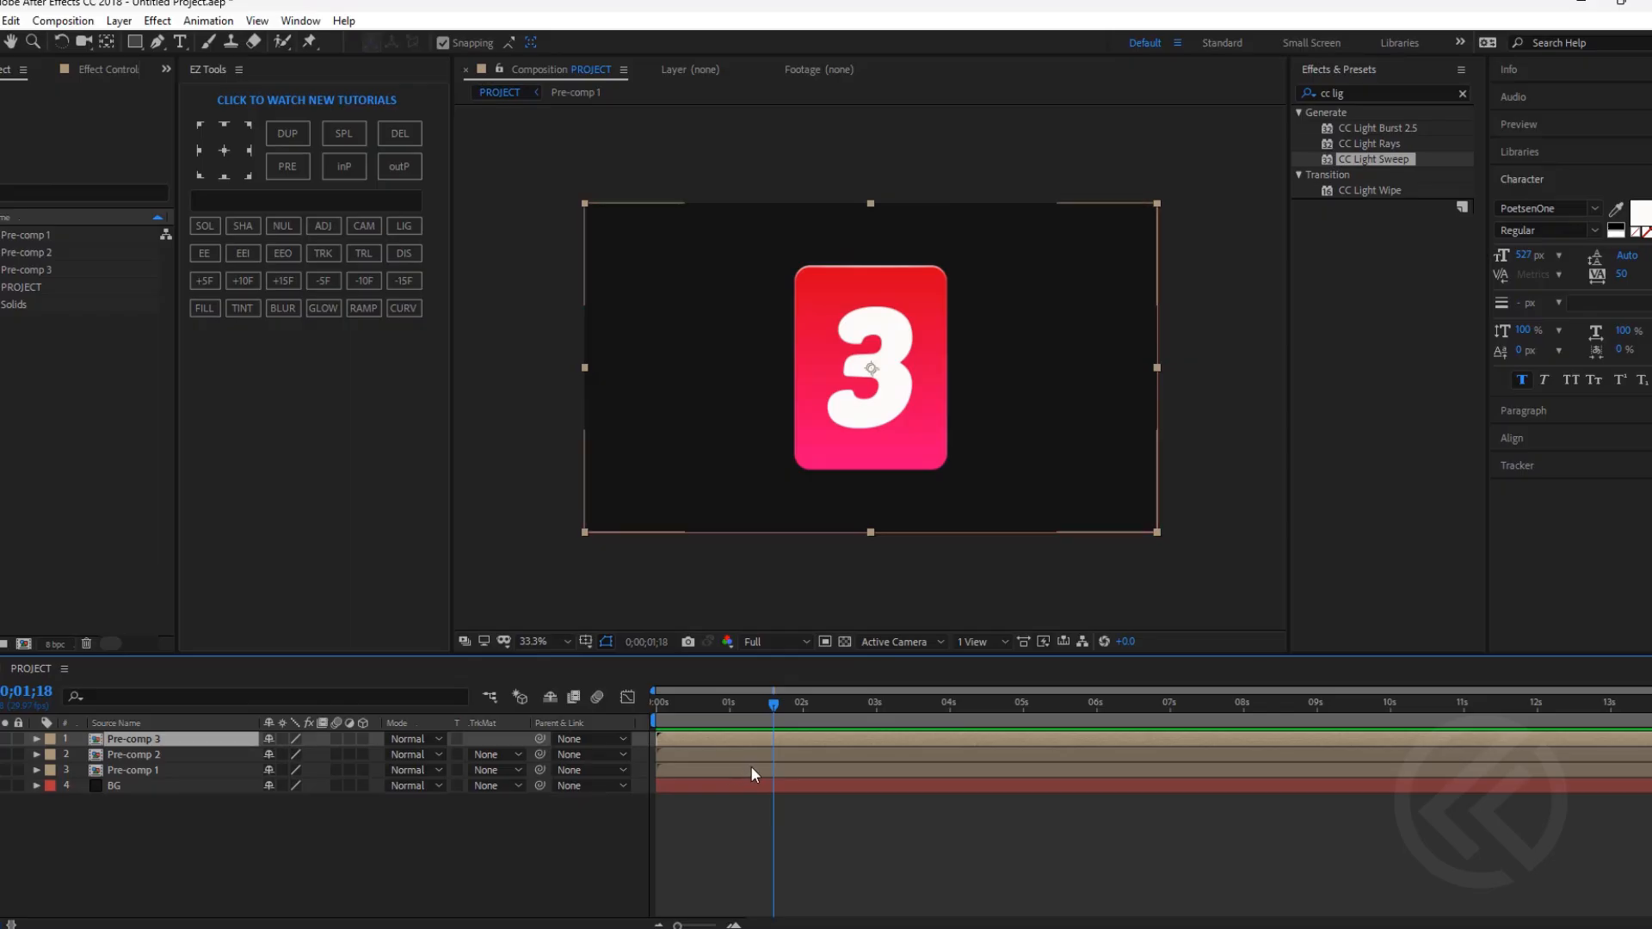
click(718, 768)
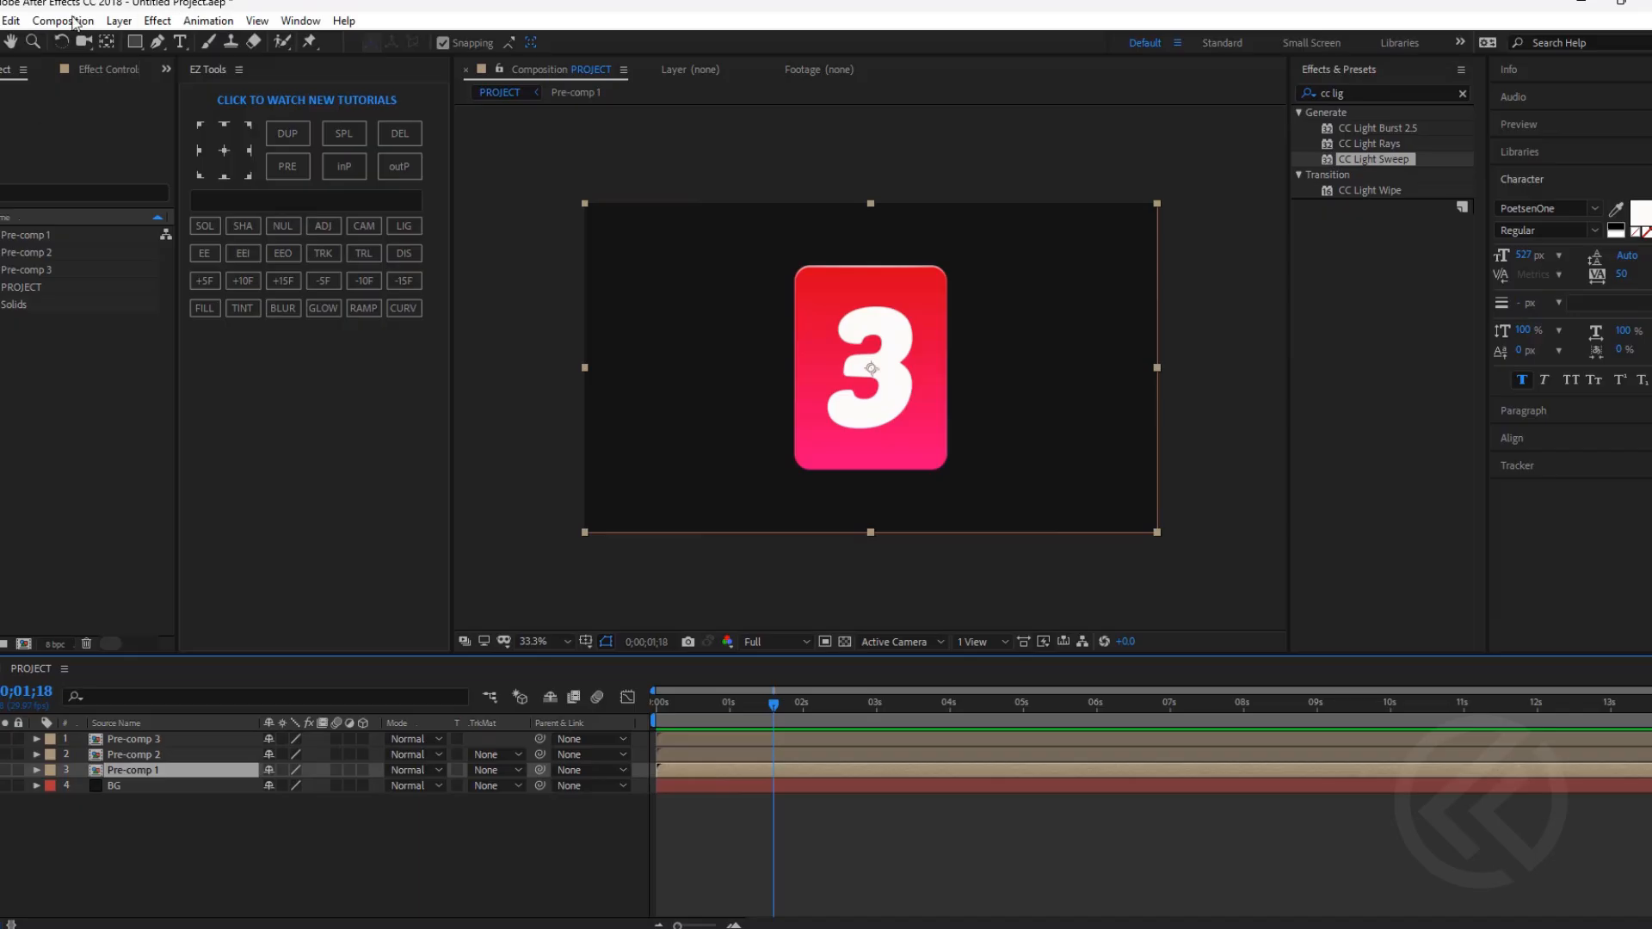
click(121, 21)
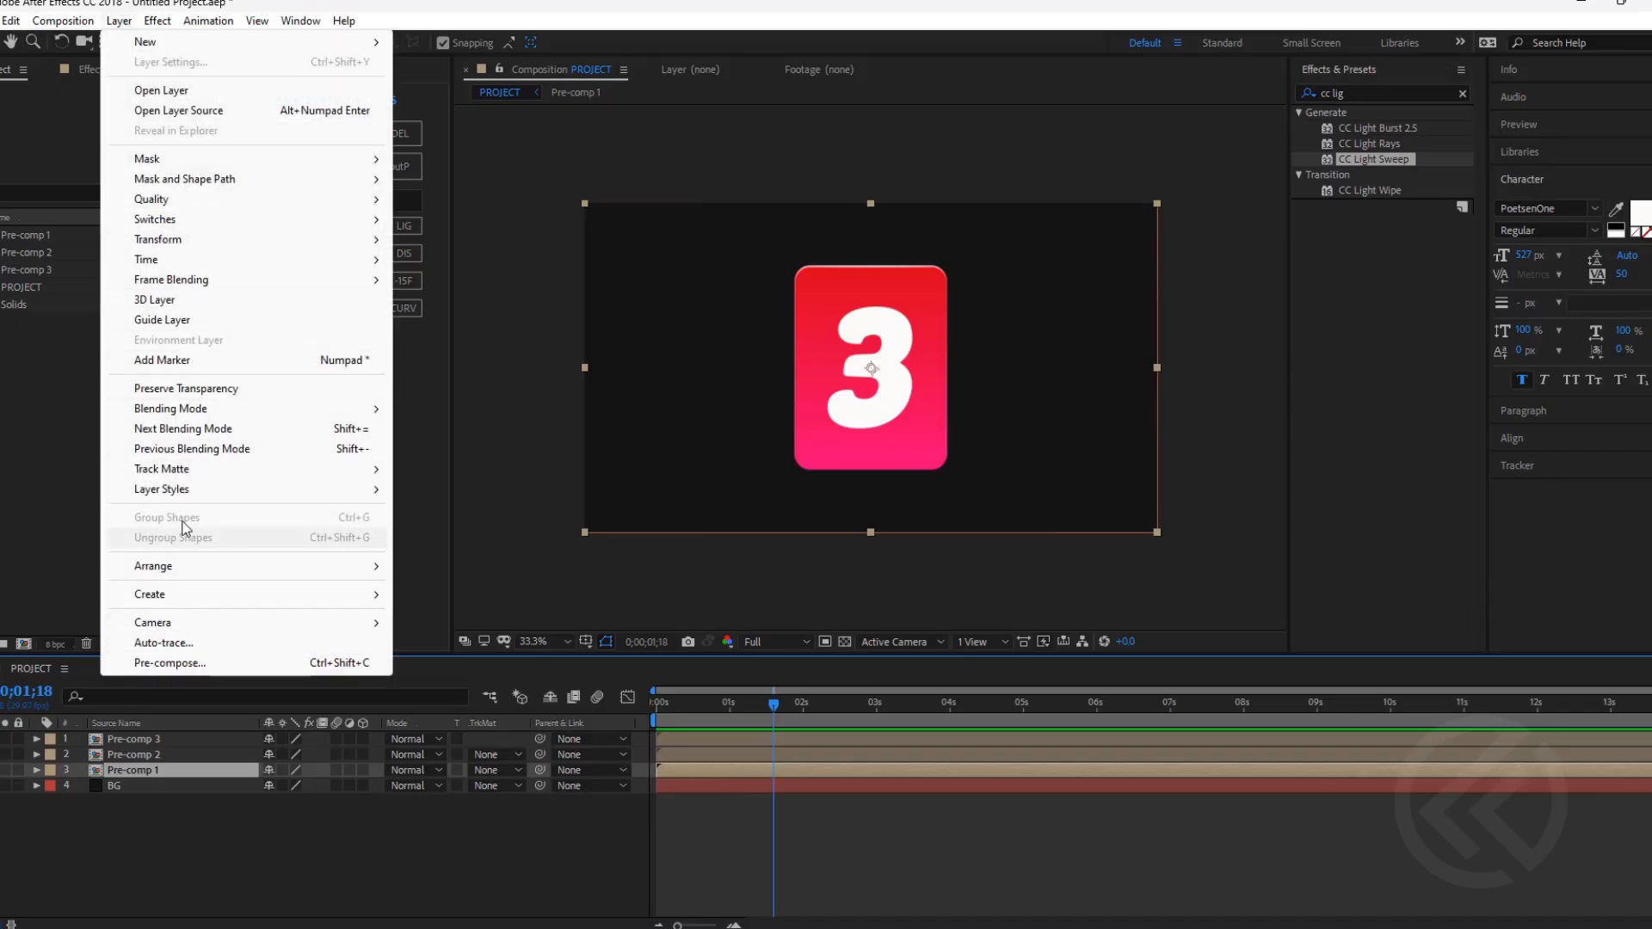
click(808, 848)
click(730, 787)
right_click(730, 787)
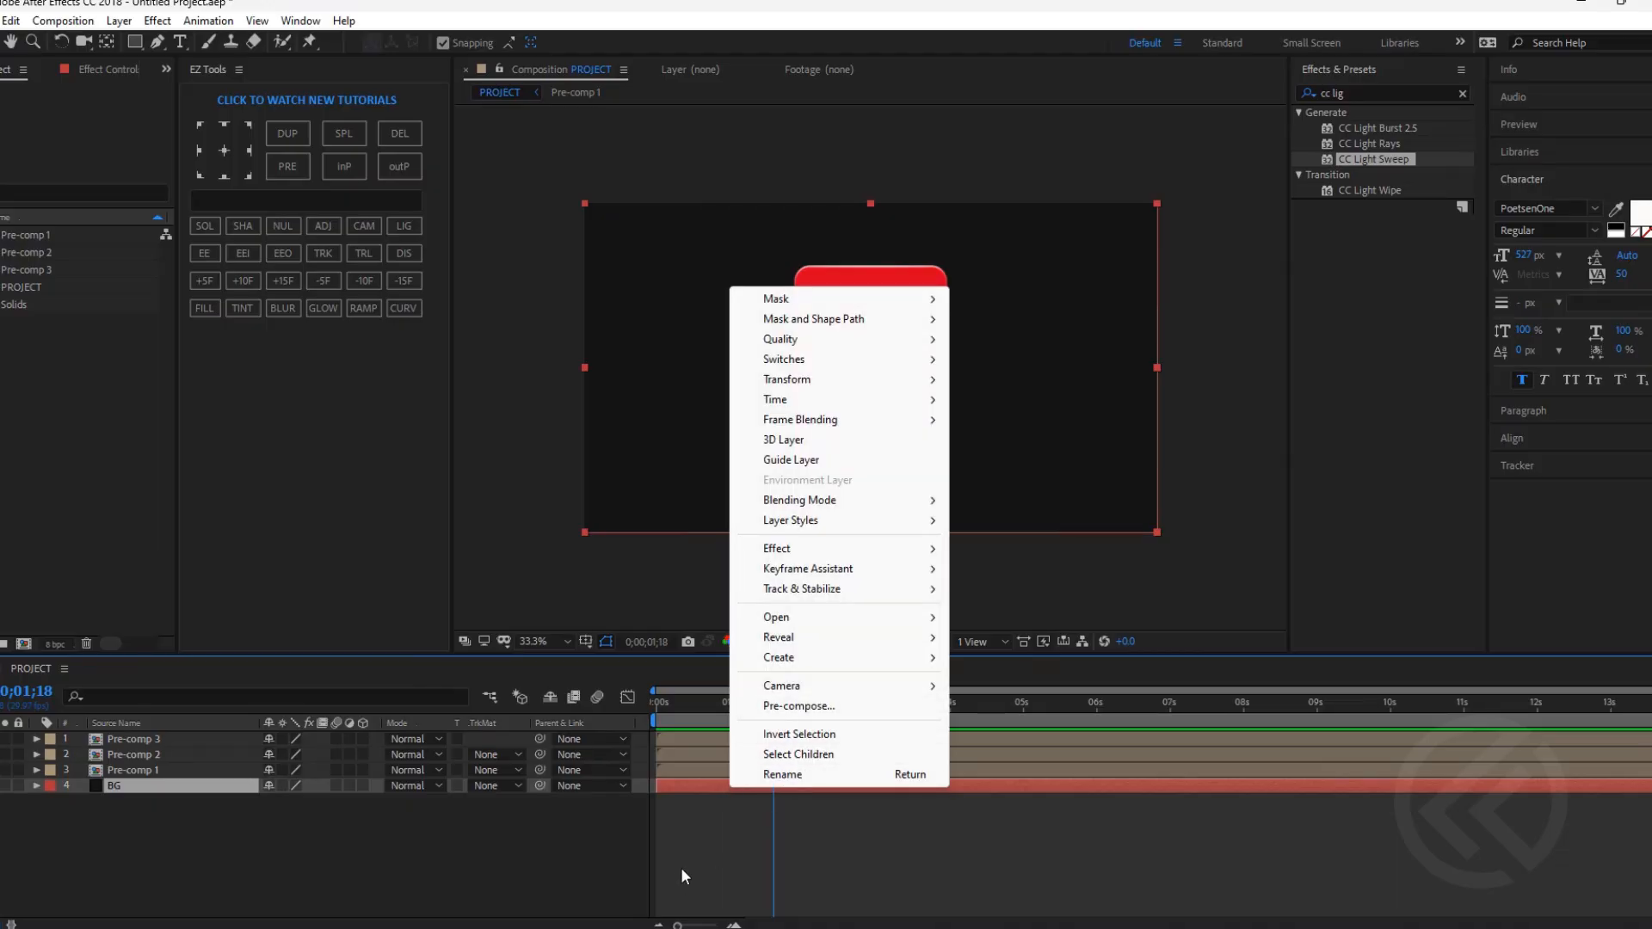
click(758, 775)
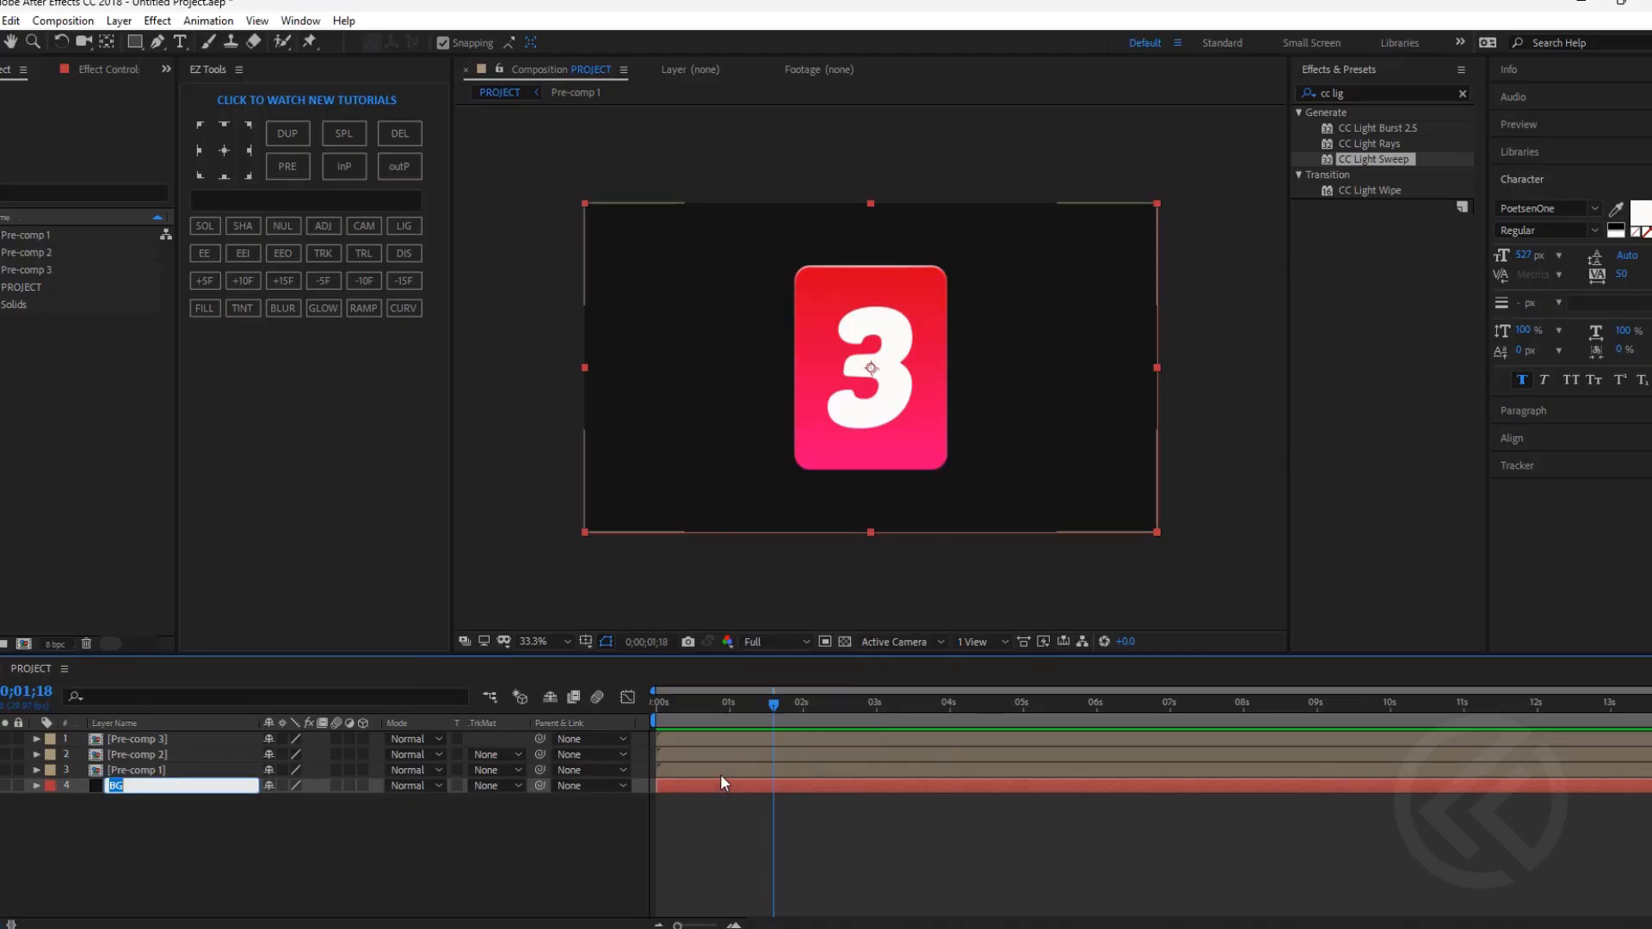
click(721, 771)
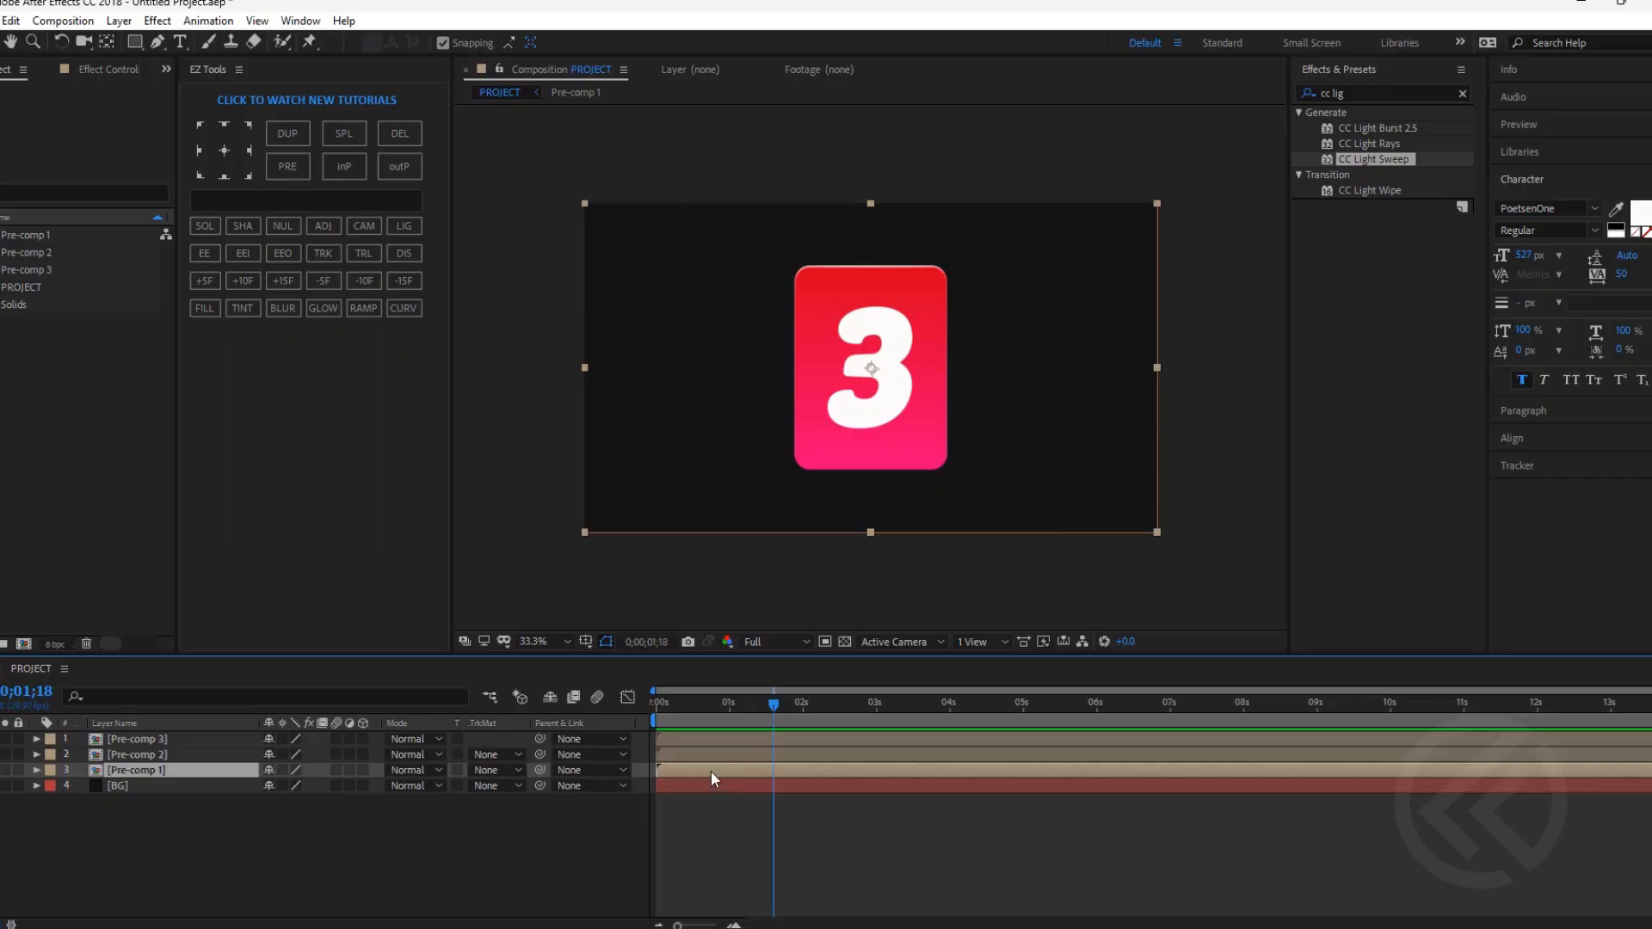
click(727, 753)
click(732, 741)
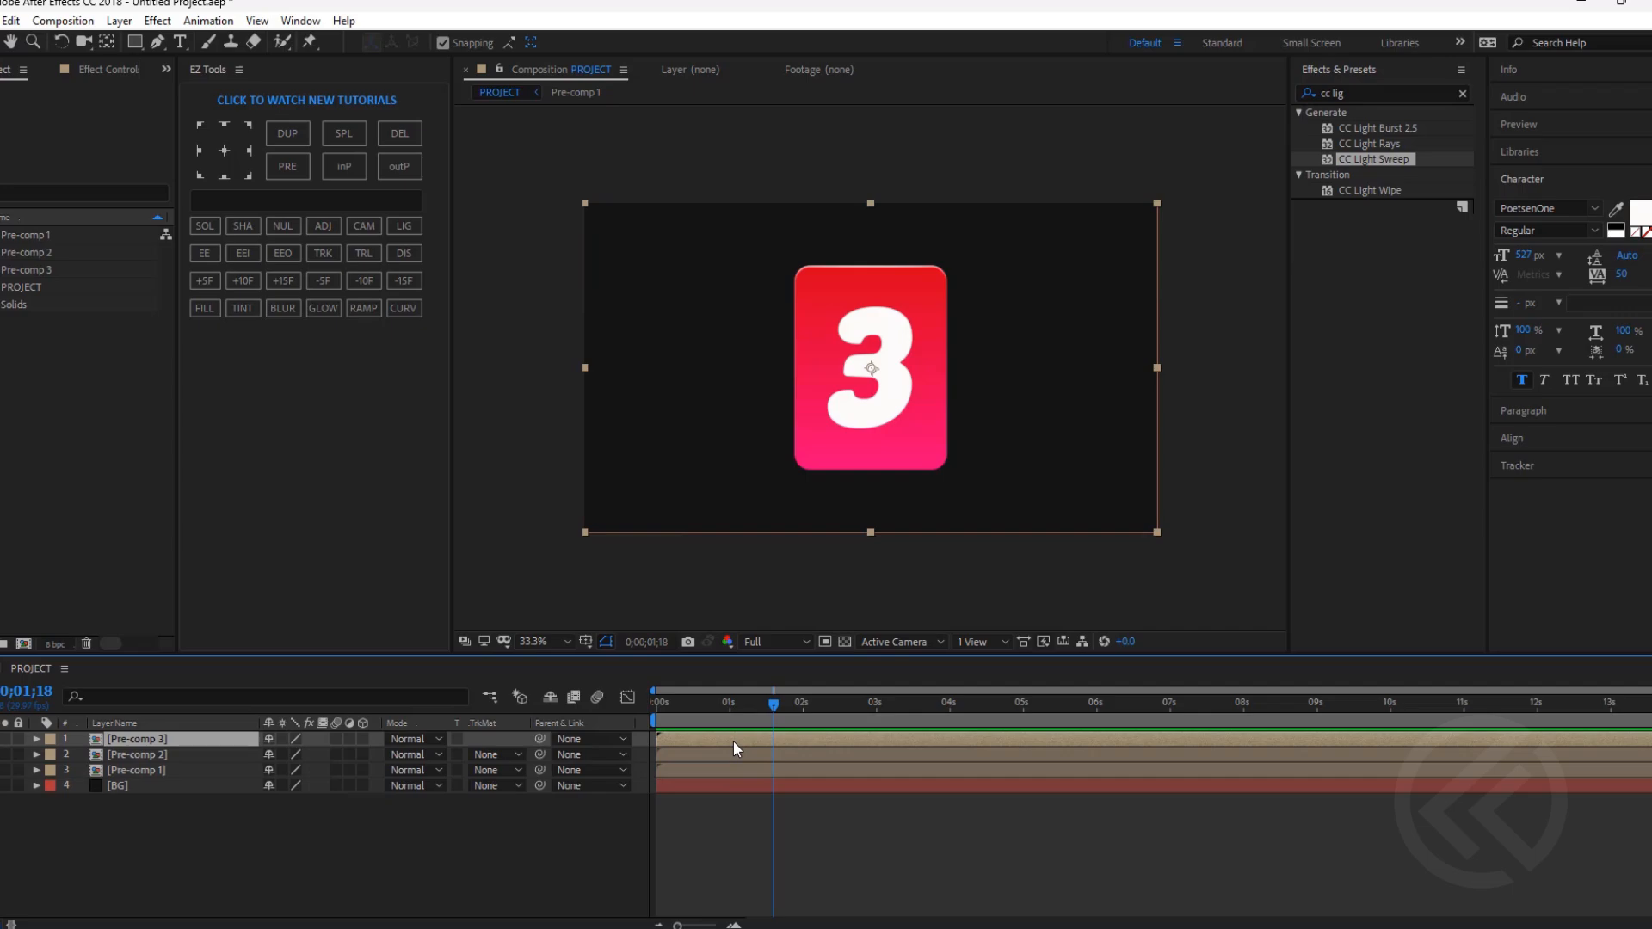
click(745, 770)
click(714, 739)
click(501, 736)
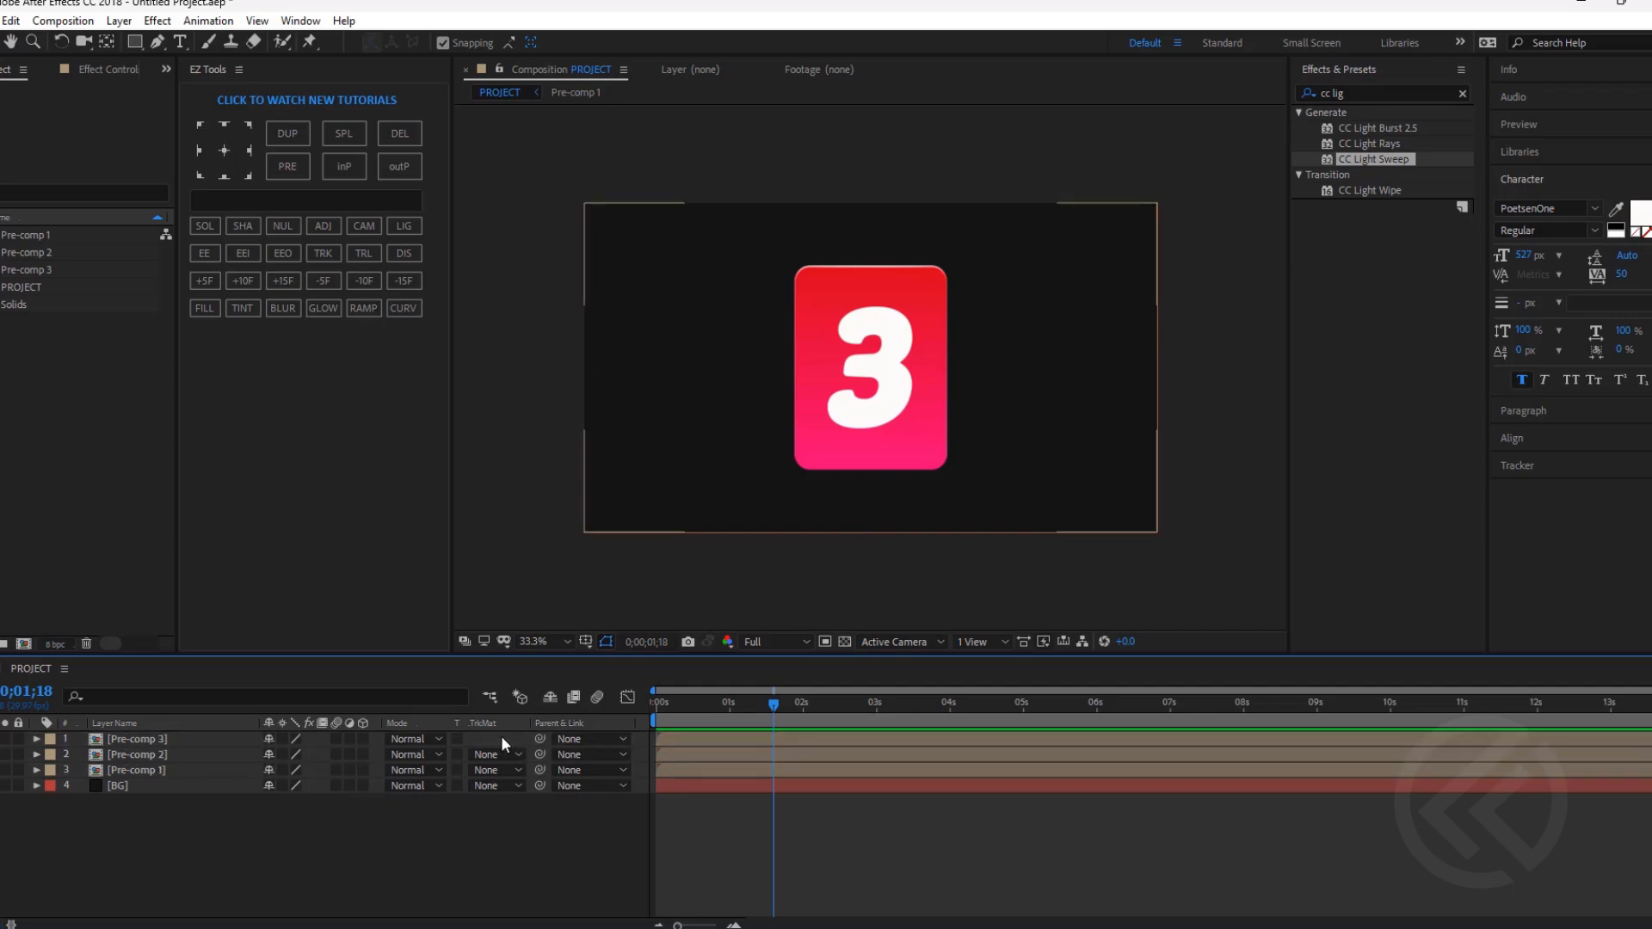
Move the playhead to 0;00;02;00 and add a null object above the three pre-comps.
click(805, 724)
click(785, 737)
right_click(489, 735)
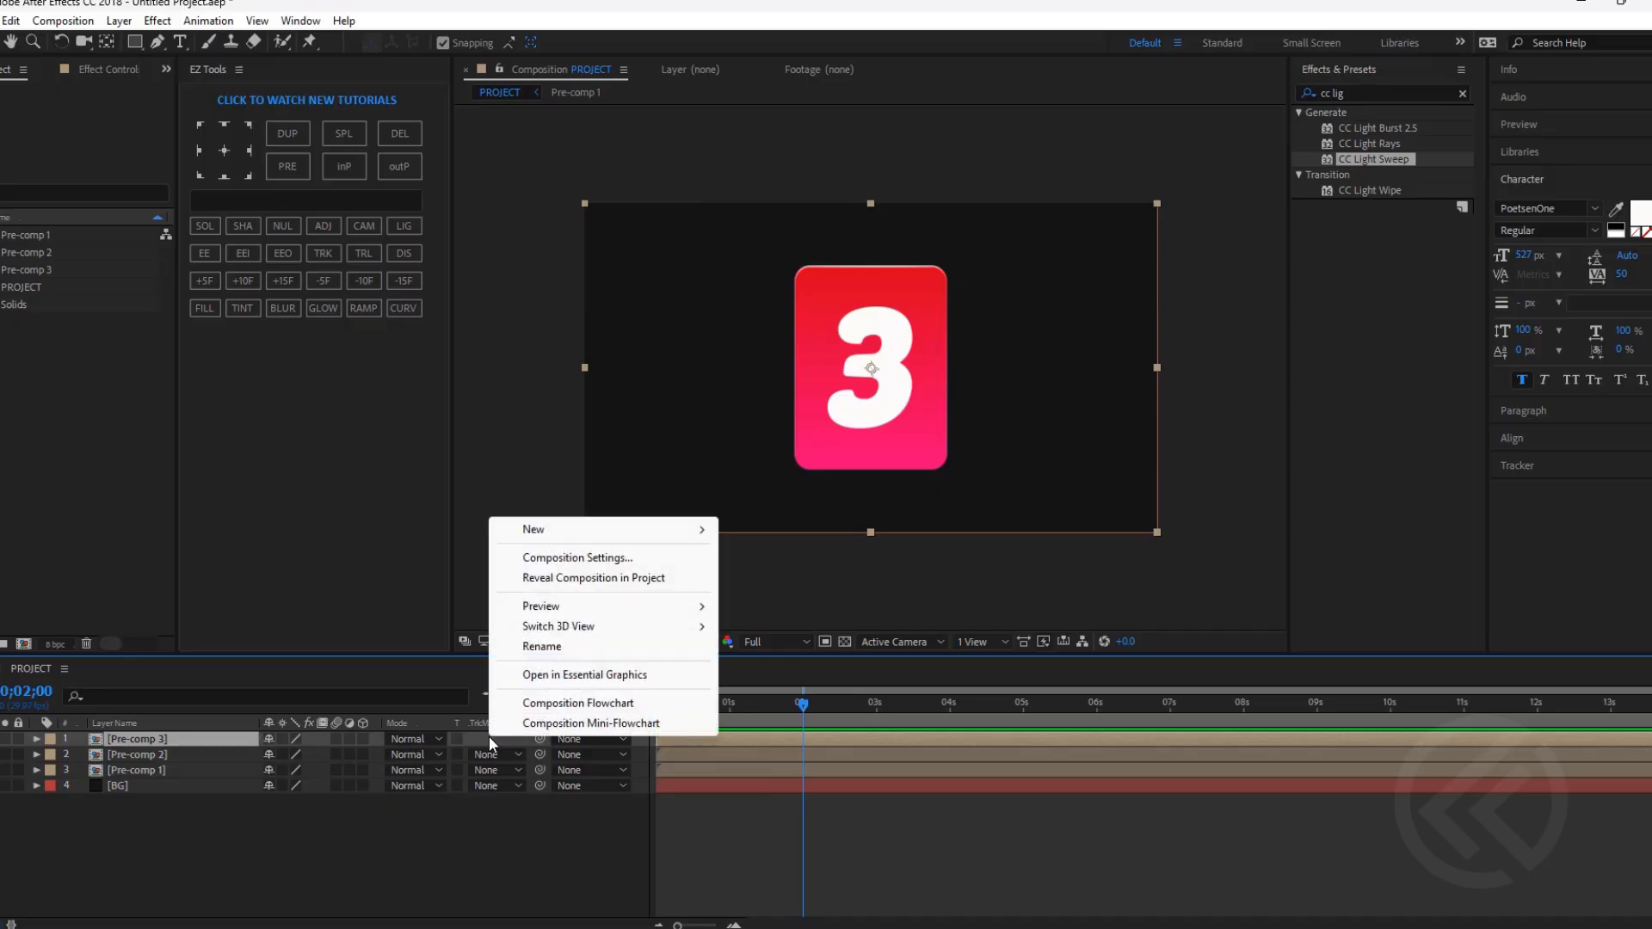
mouse_move(564, 531)
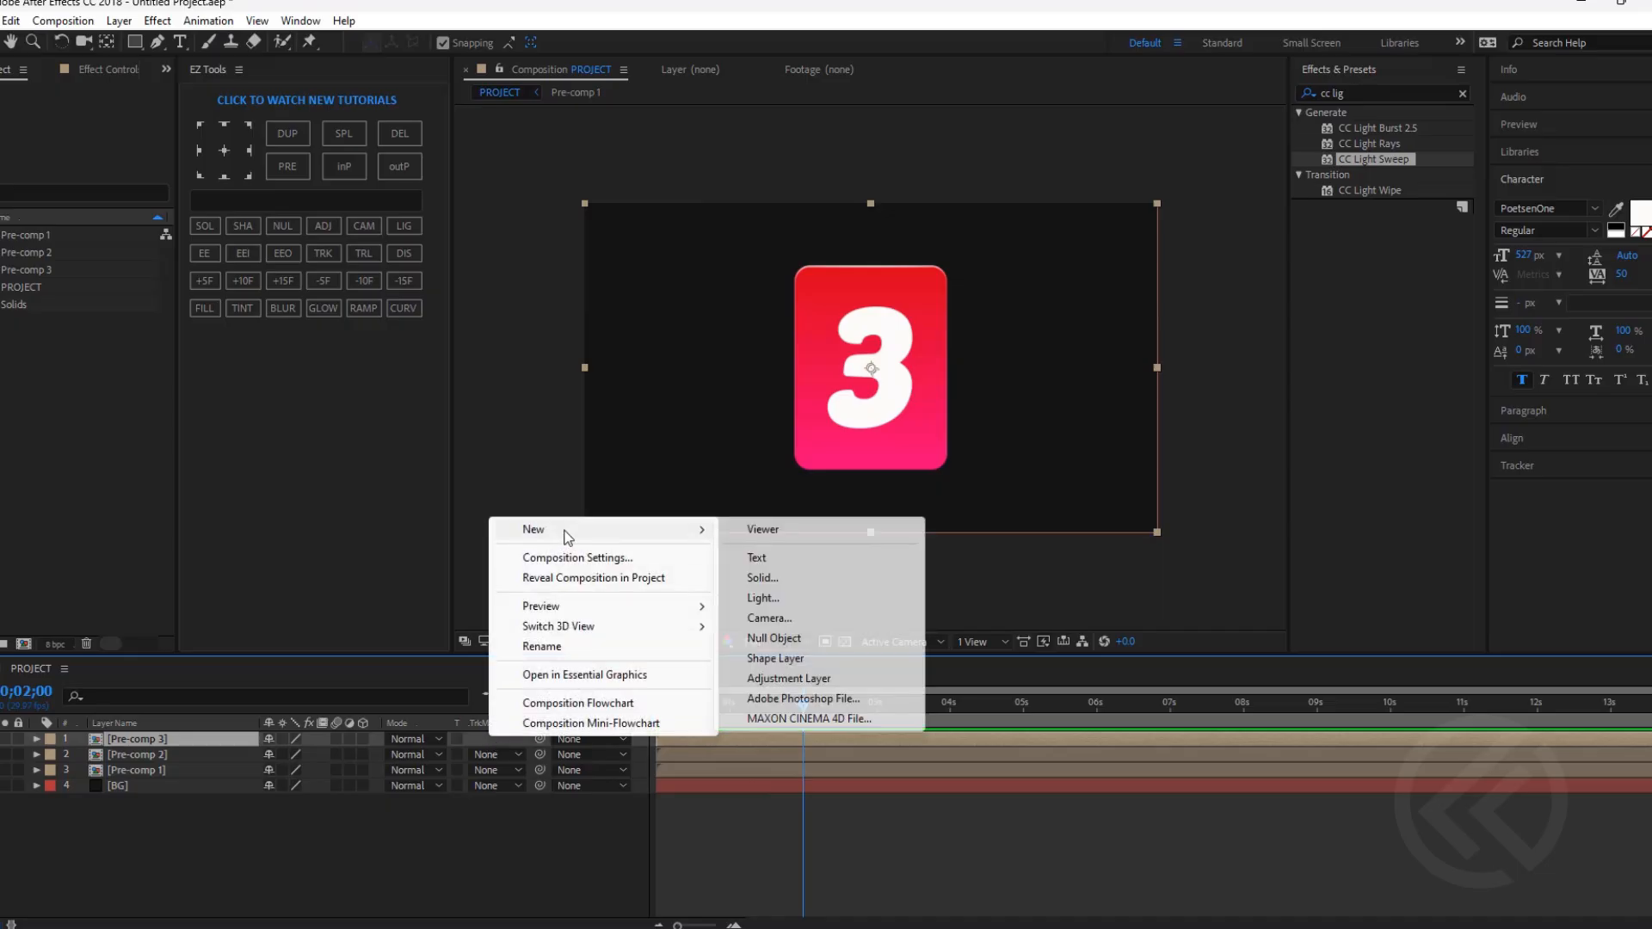
click(773, 638)
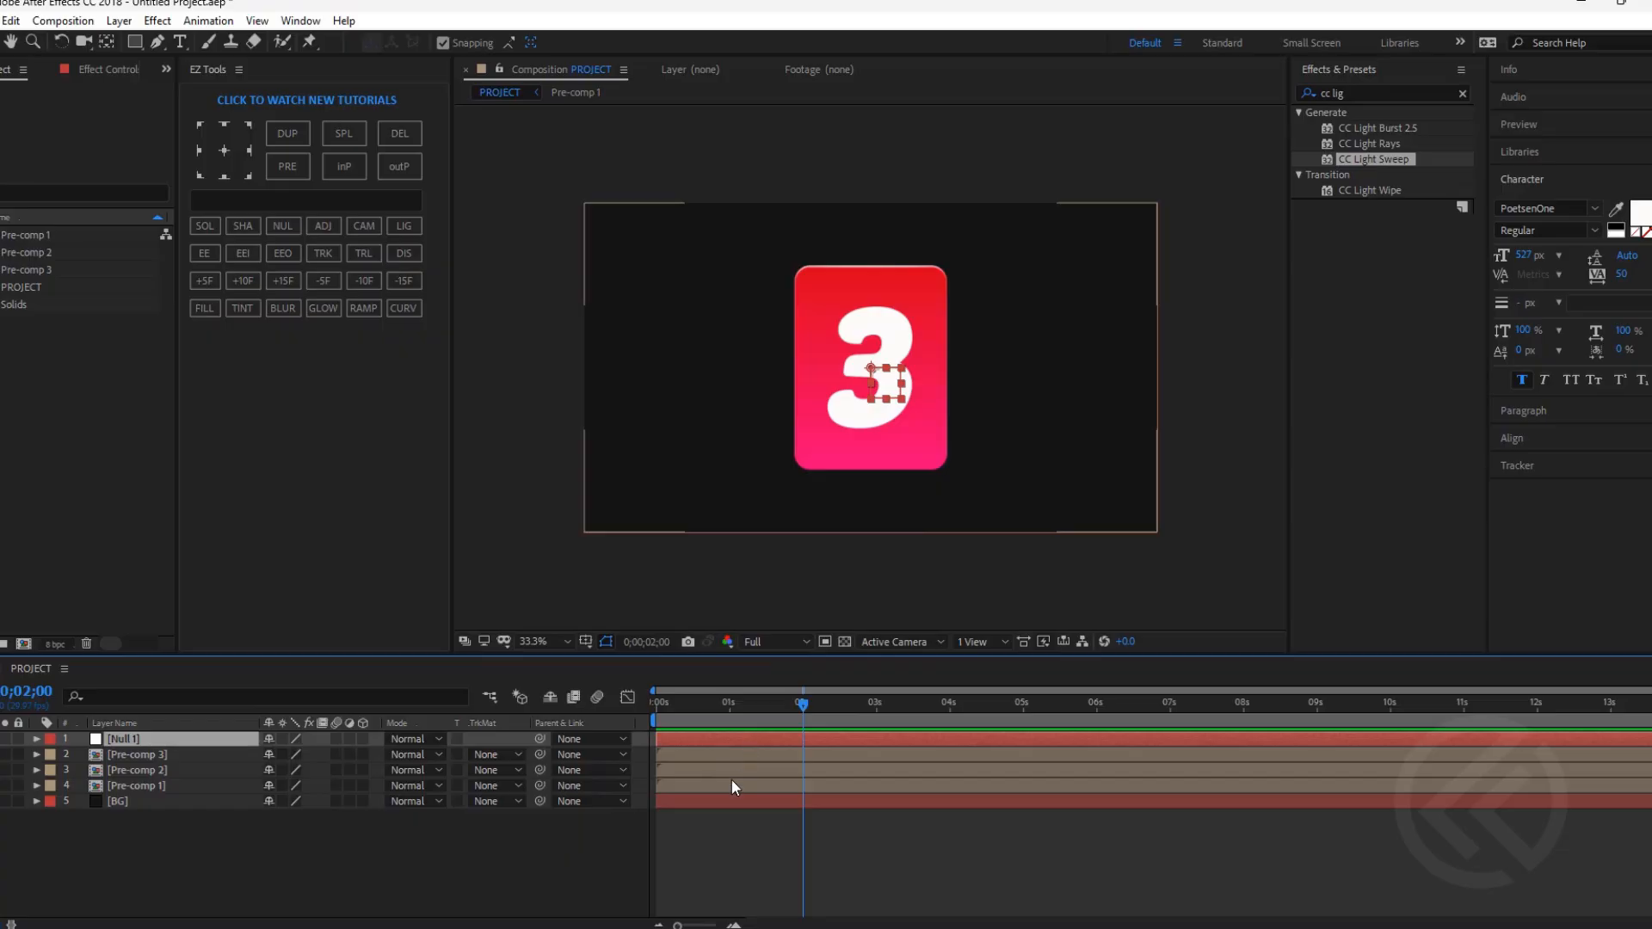
Lock the BG layer.
click(735, 802)
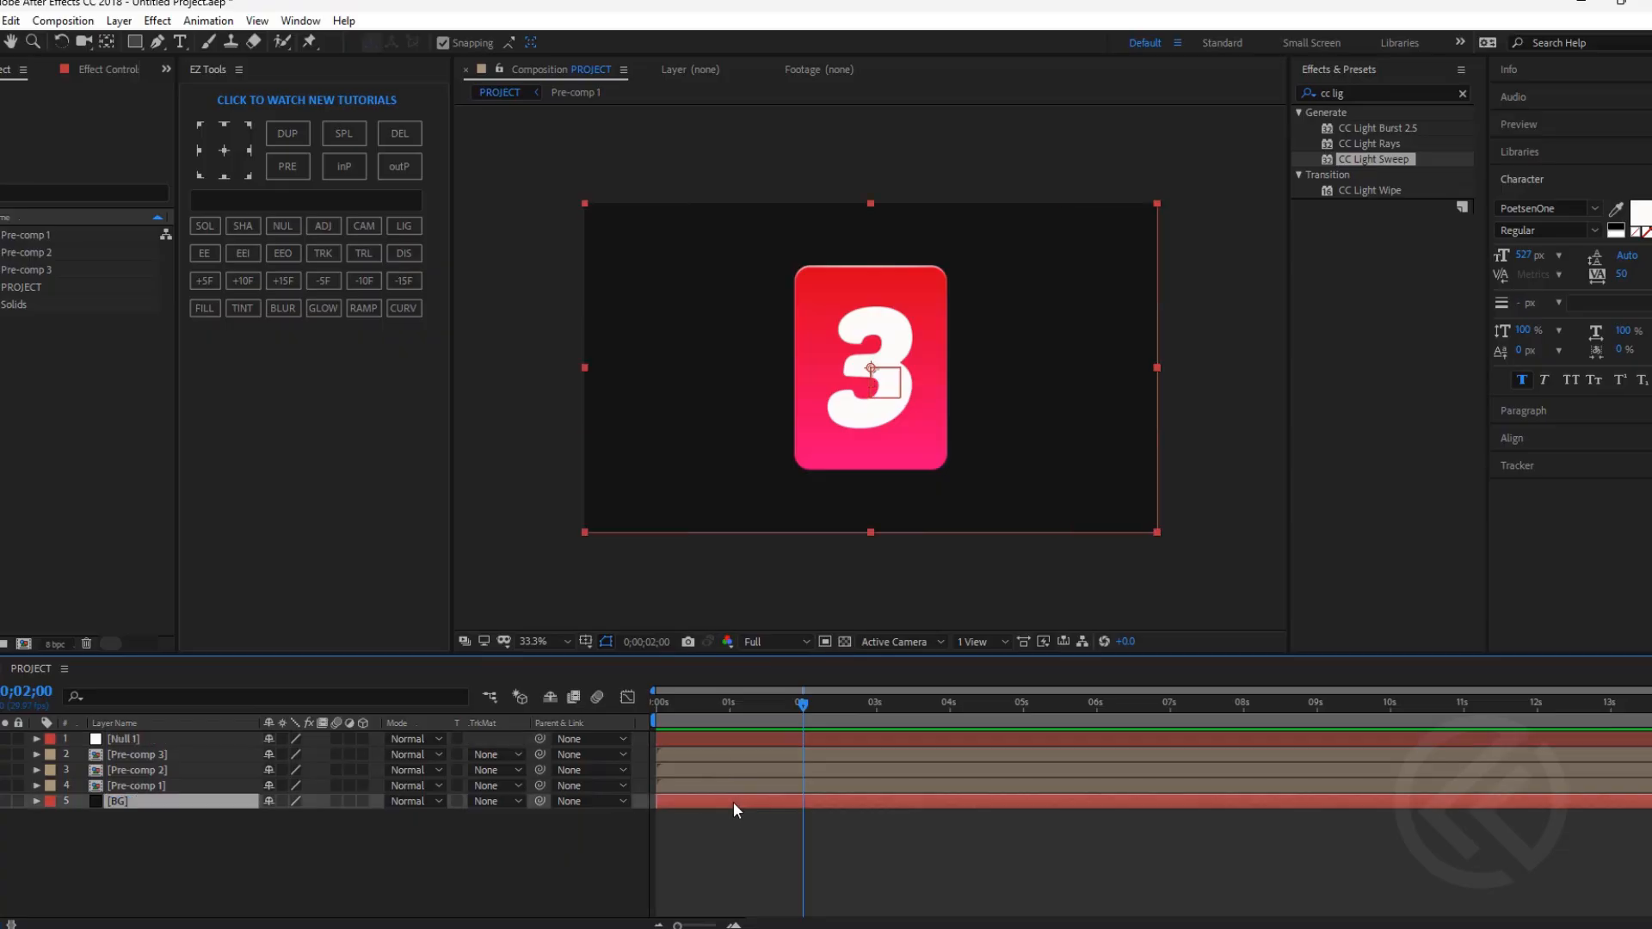
click(18, 801)
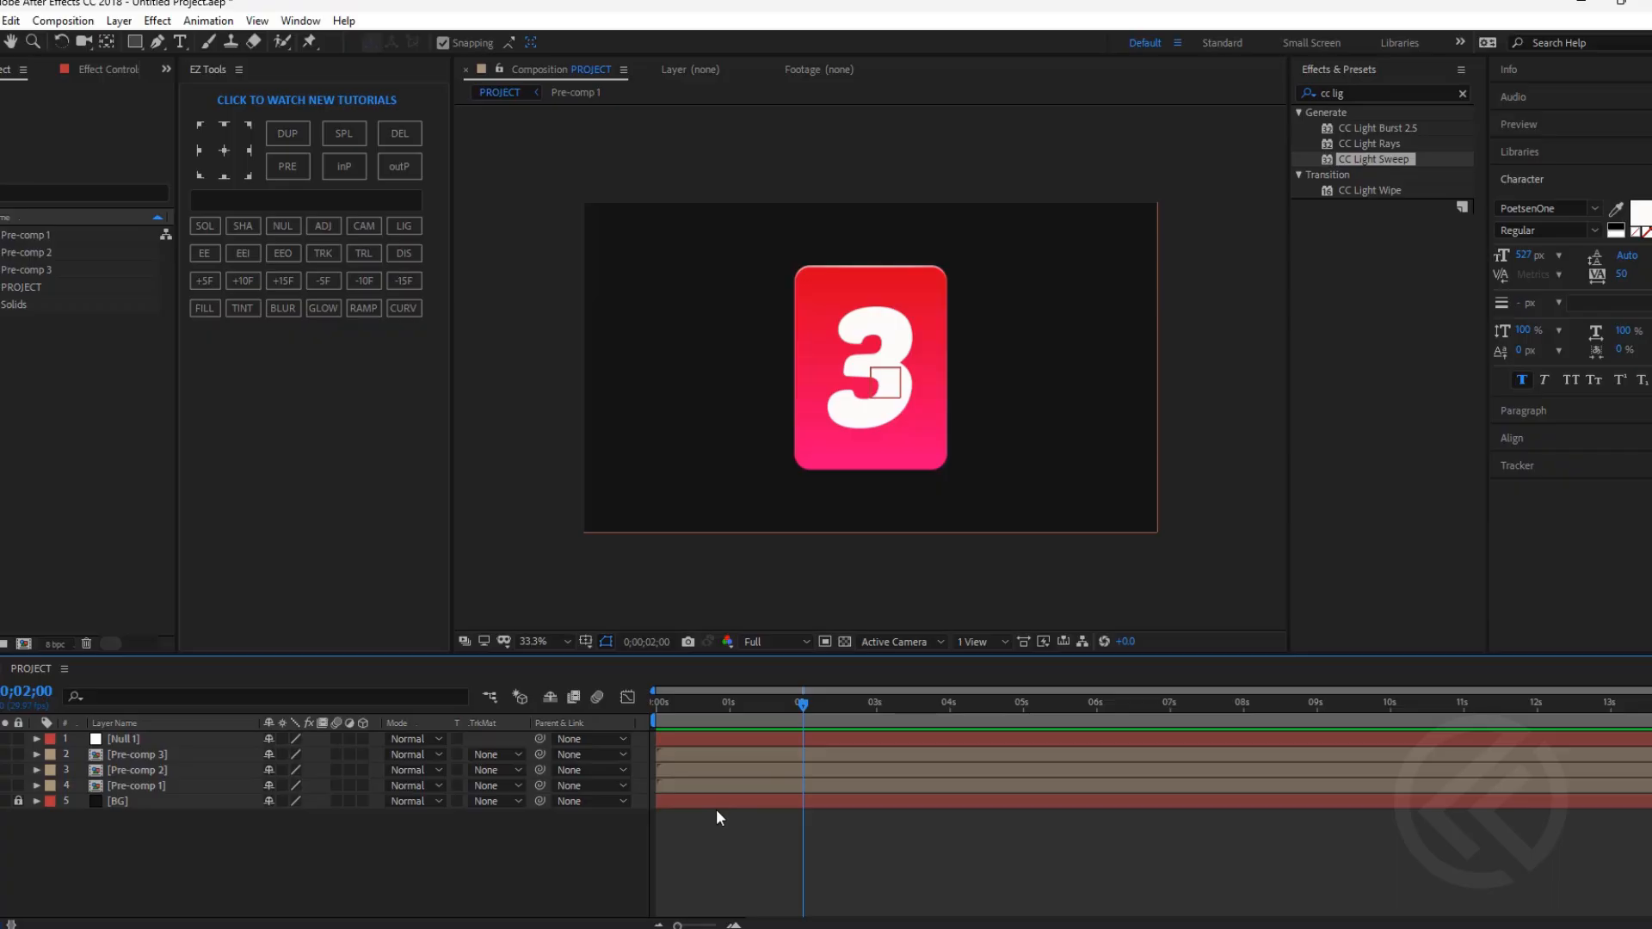
click(725, 787)
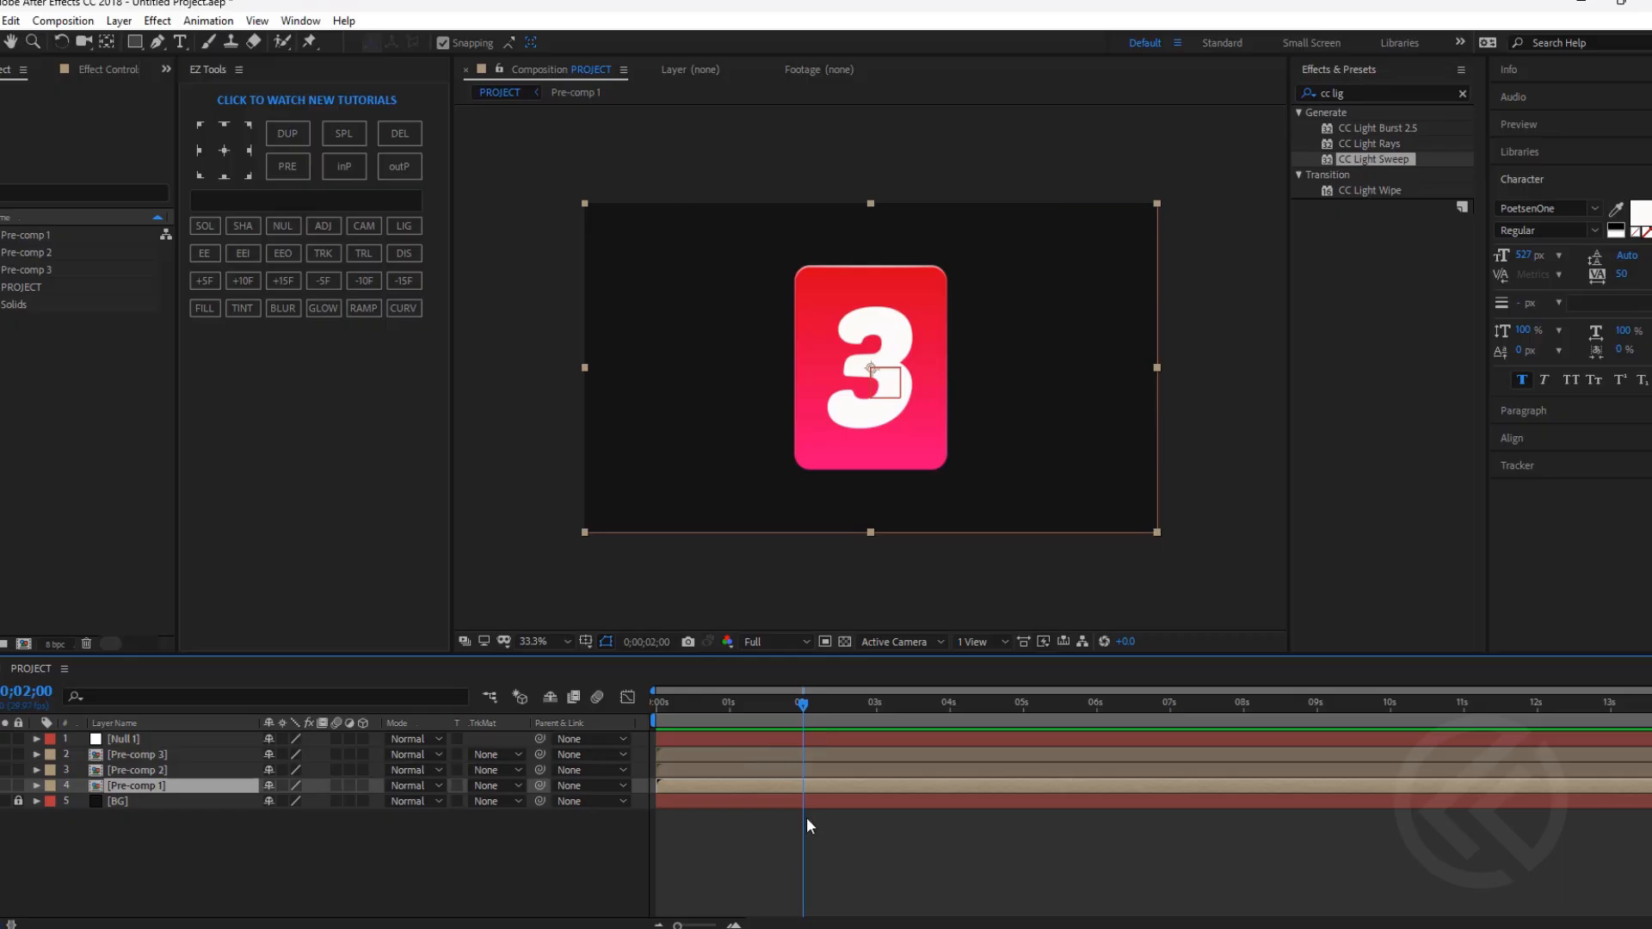
Make the null and all three pre-comp layers 3D, leaving the BG layer 2D.
click(760, 849)
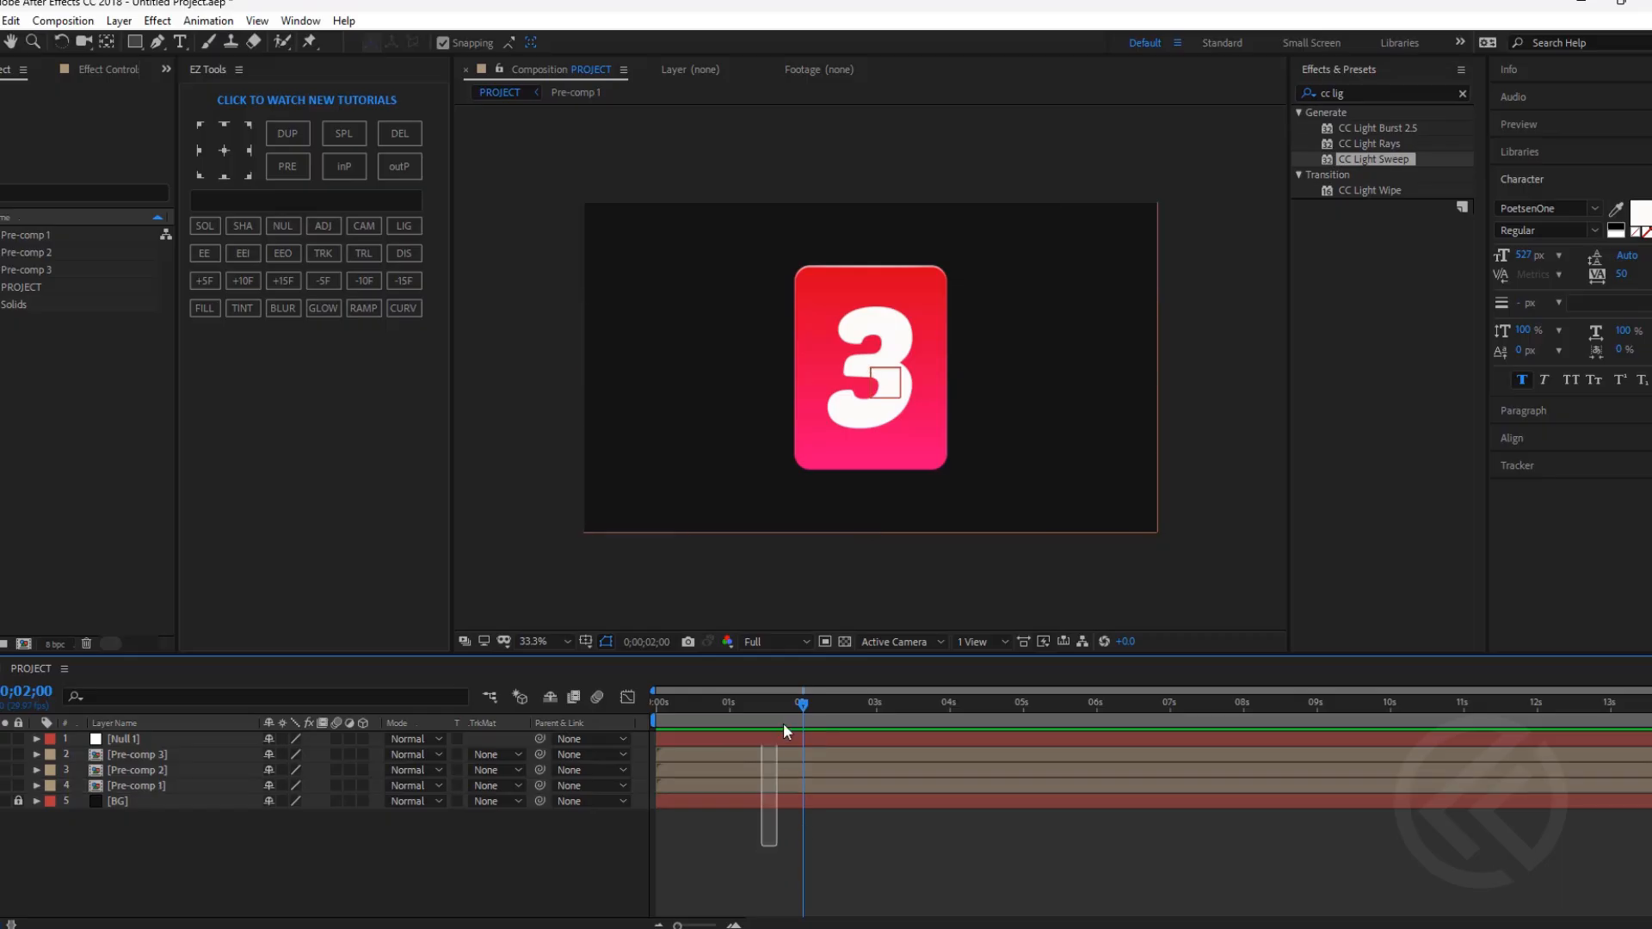
click(756, 745)
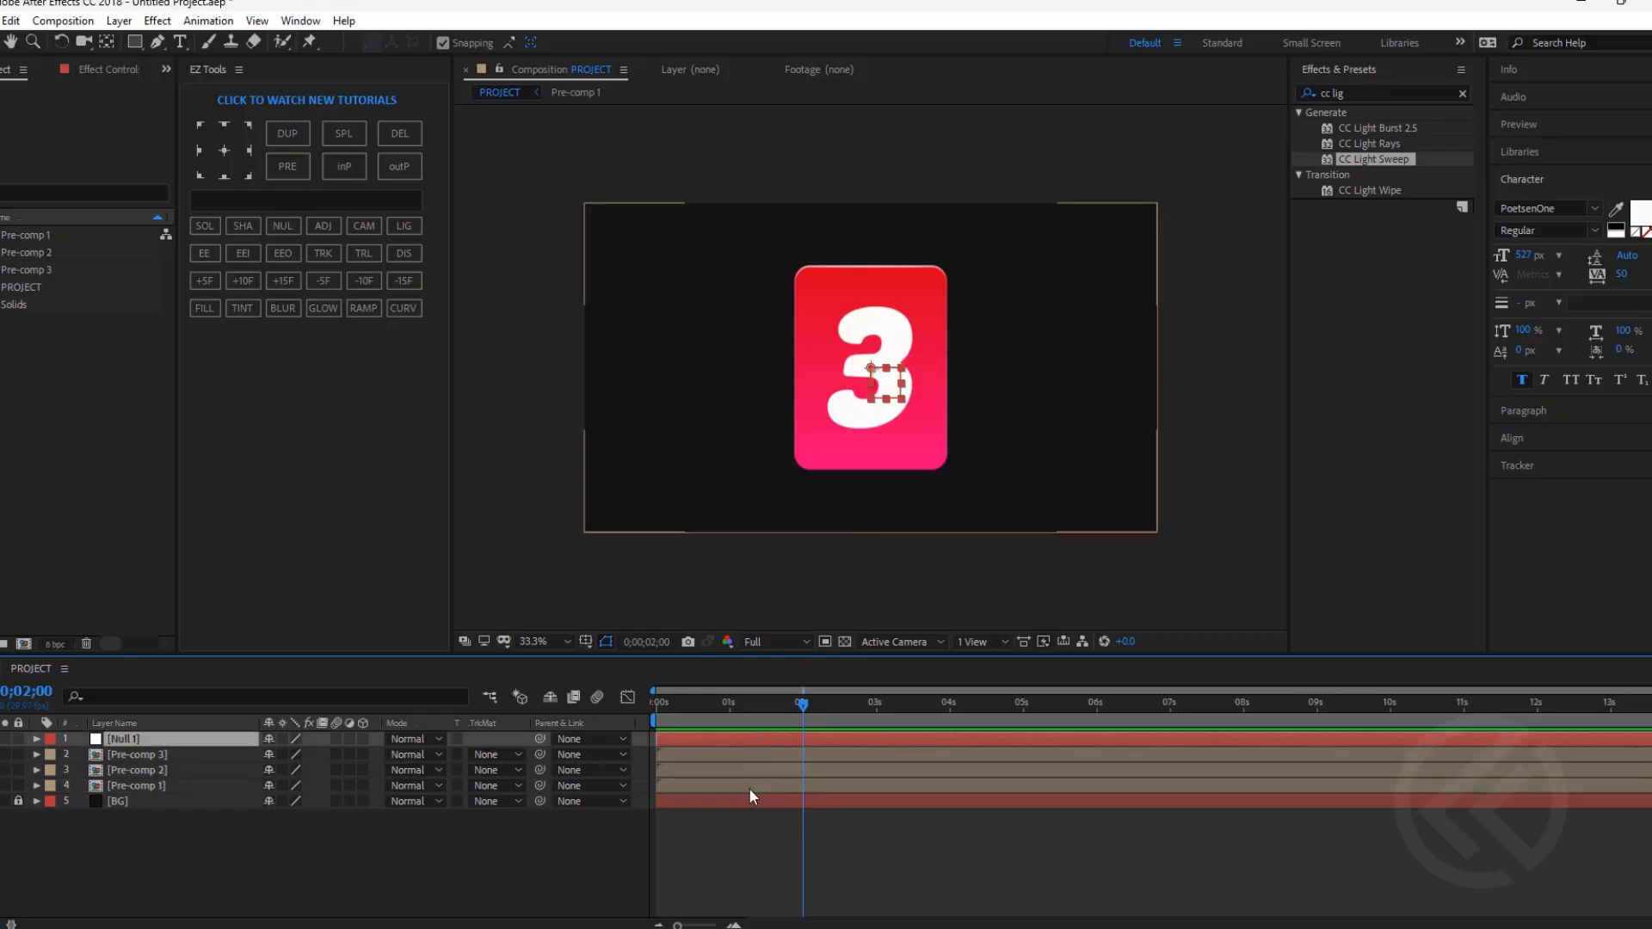
shift+click(750, 780)
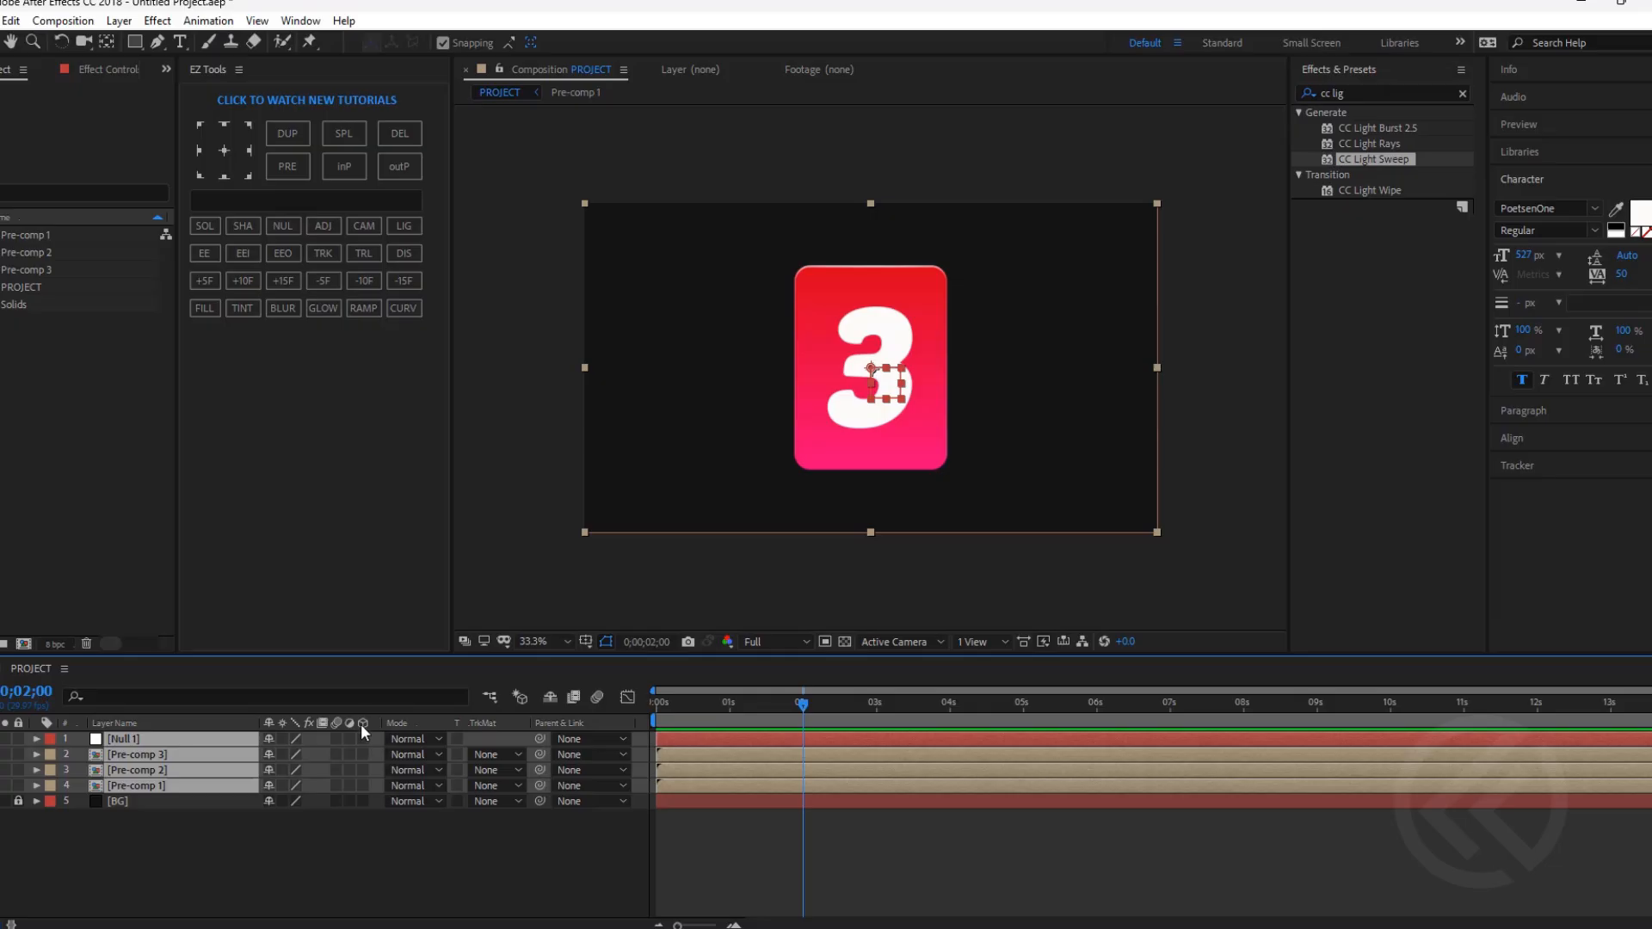
drag(362, 739, 365, 785)
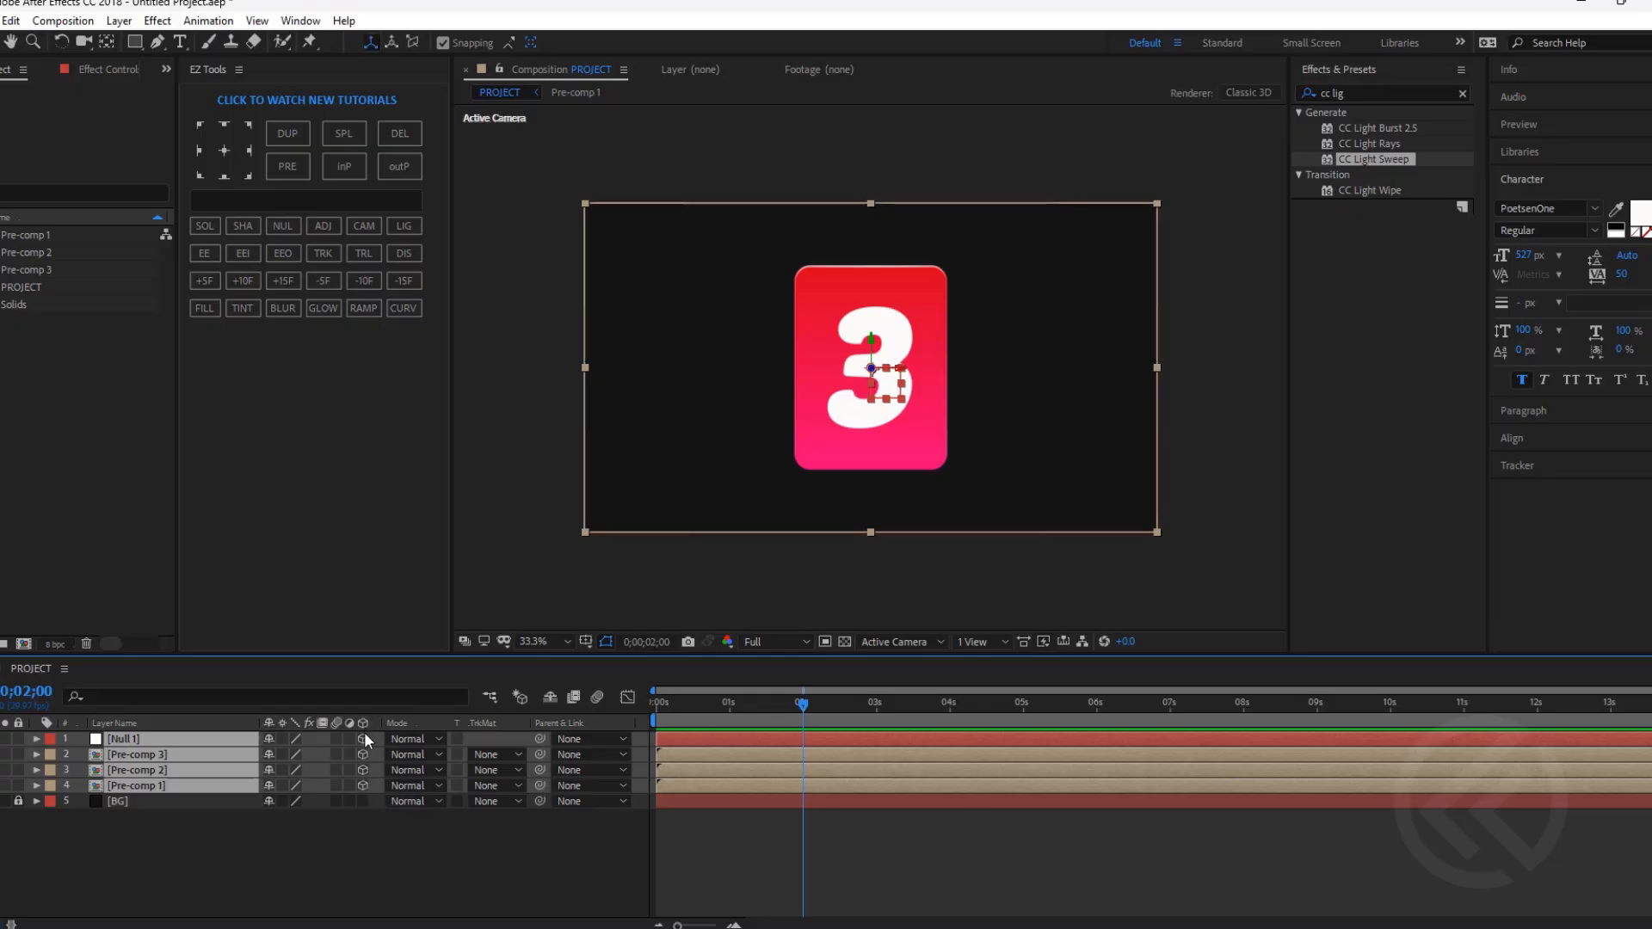
click(741, 871)
Show the null's Position property and set its Z value to 400.
click(704, 741)
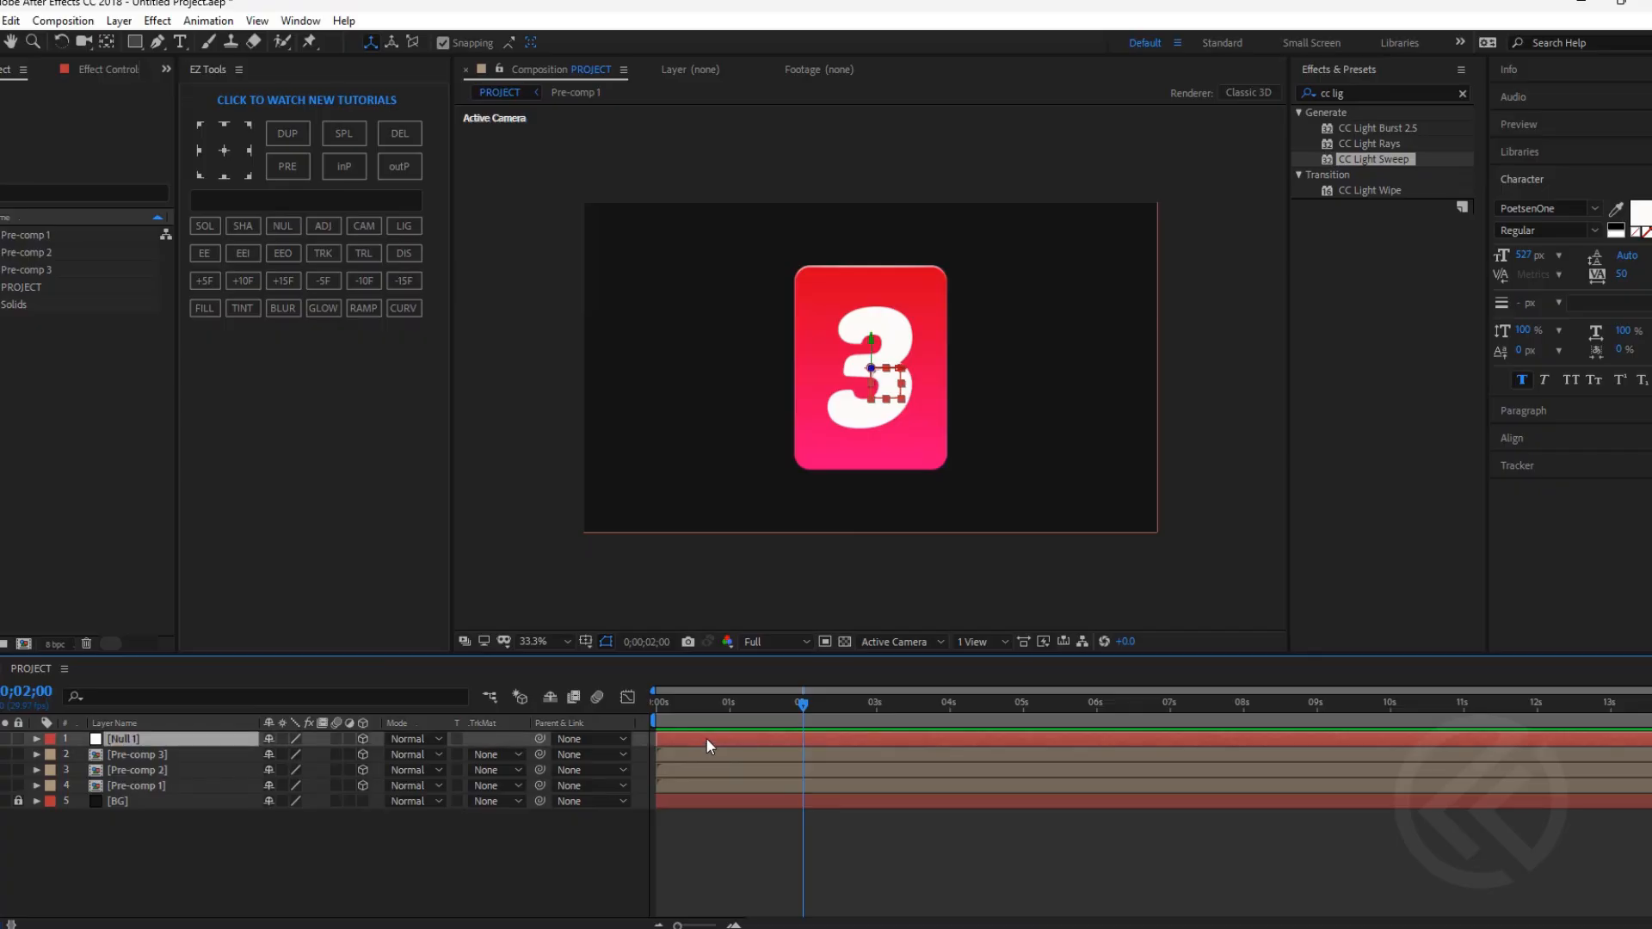
key(p)
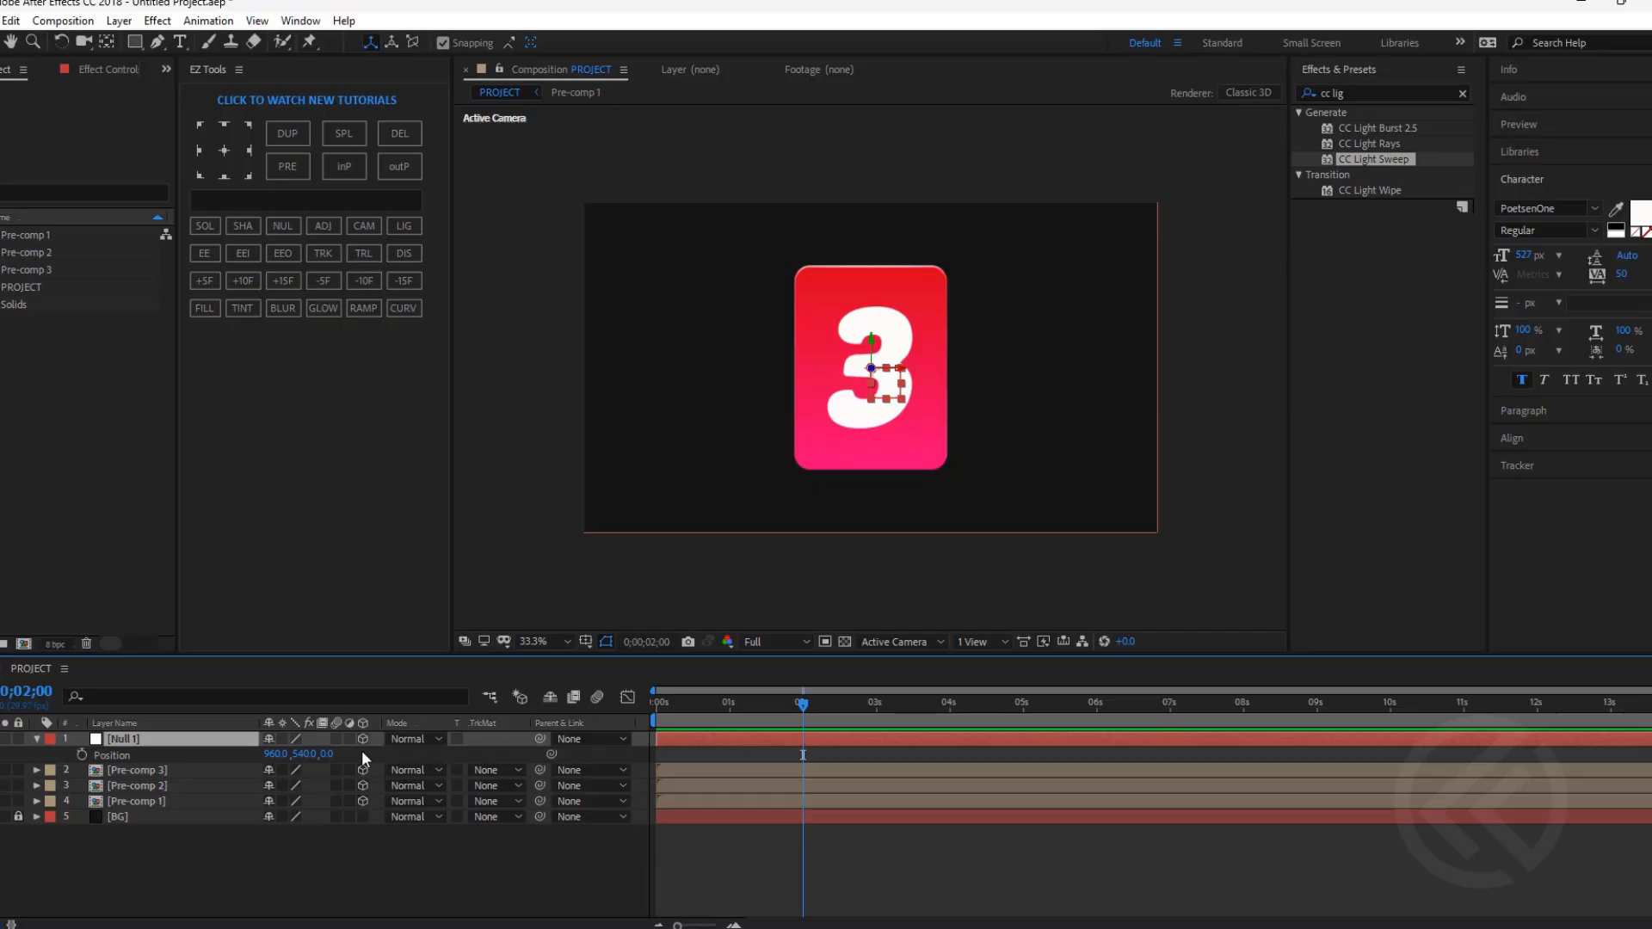
click(327, 754)
text(400)
click(773, 902)
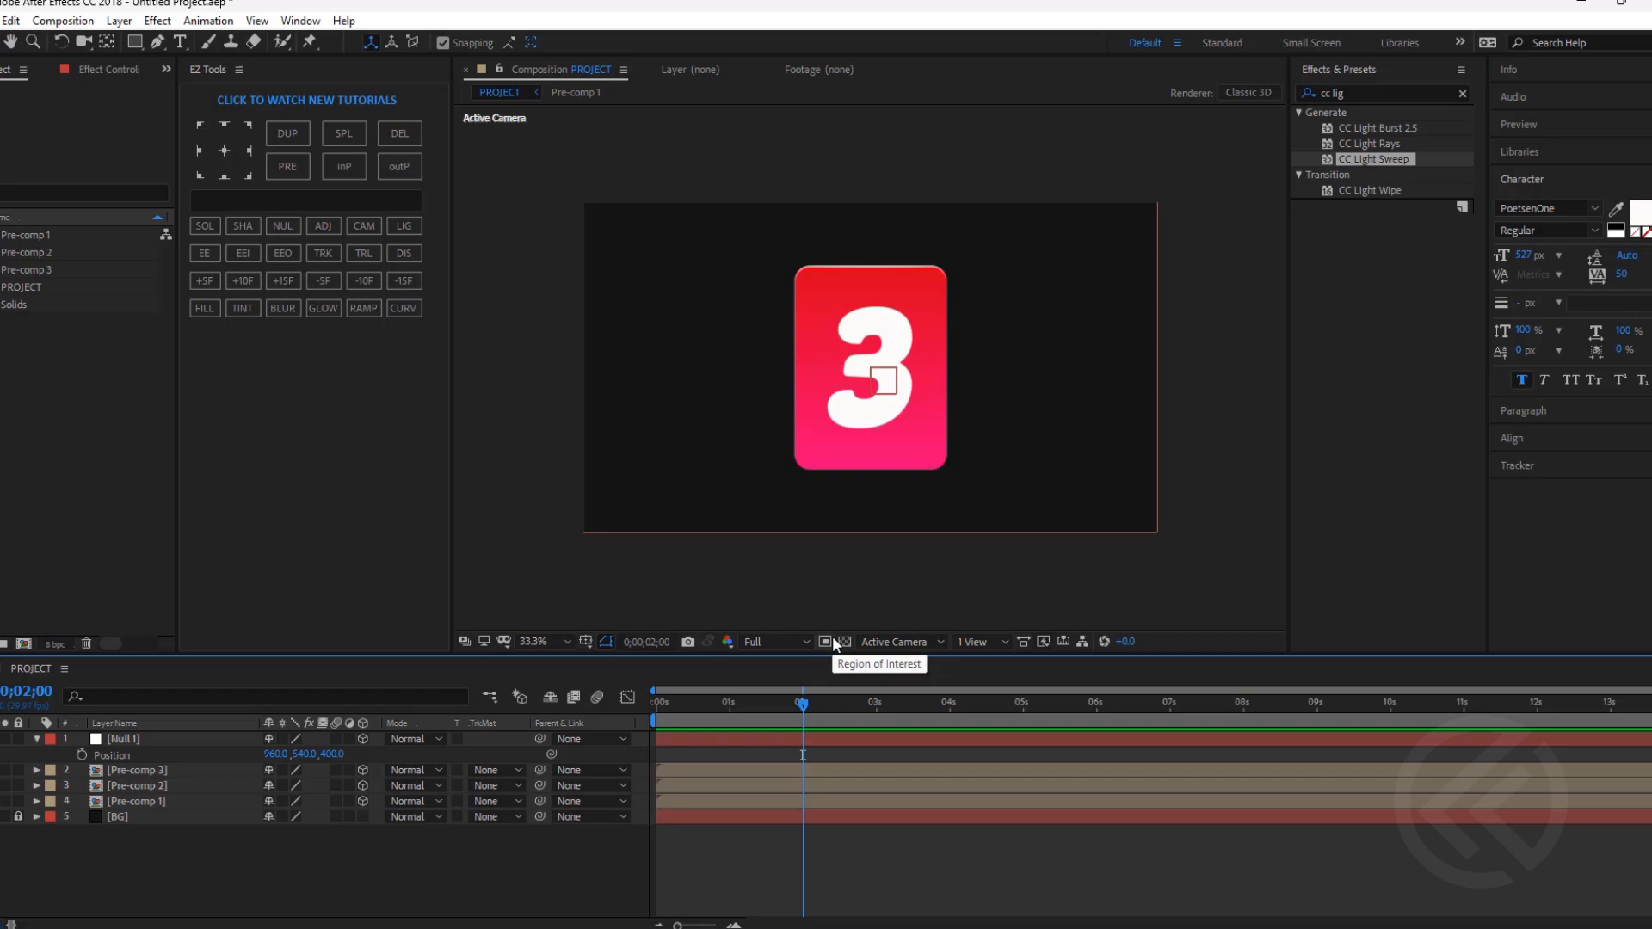
Move the playhead to 0;00;01;00 and select the Pre-comp 3 layer.
drag(805, 705, 730, 705)
click(694, 772)
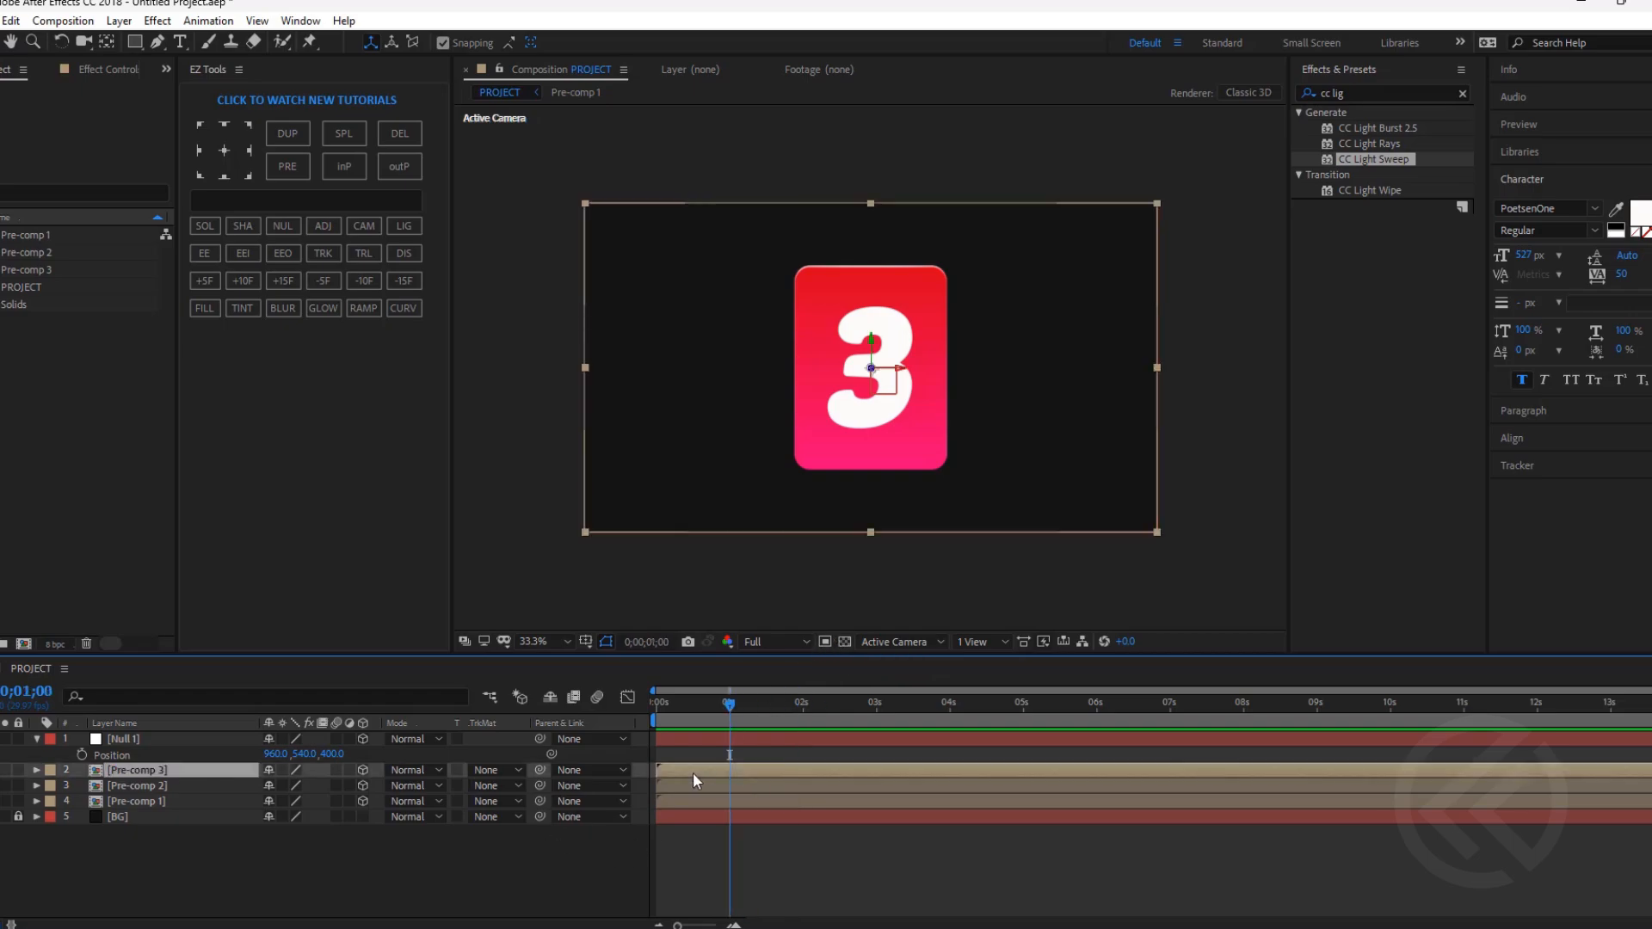